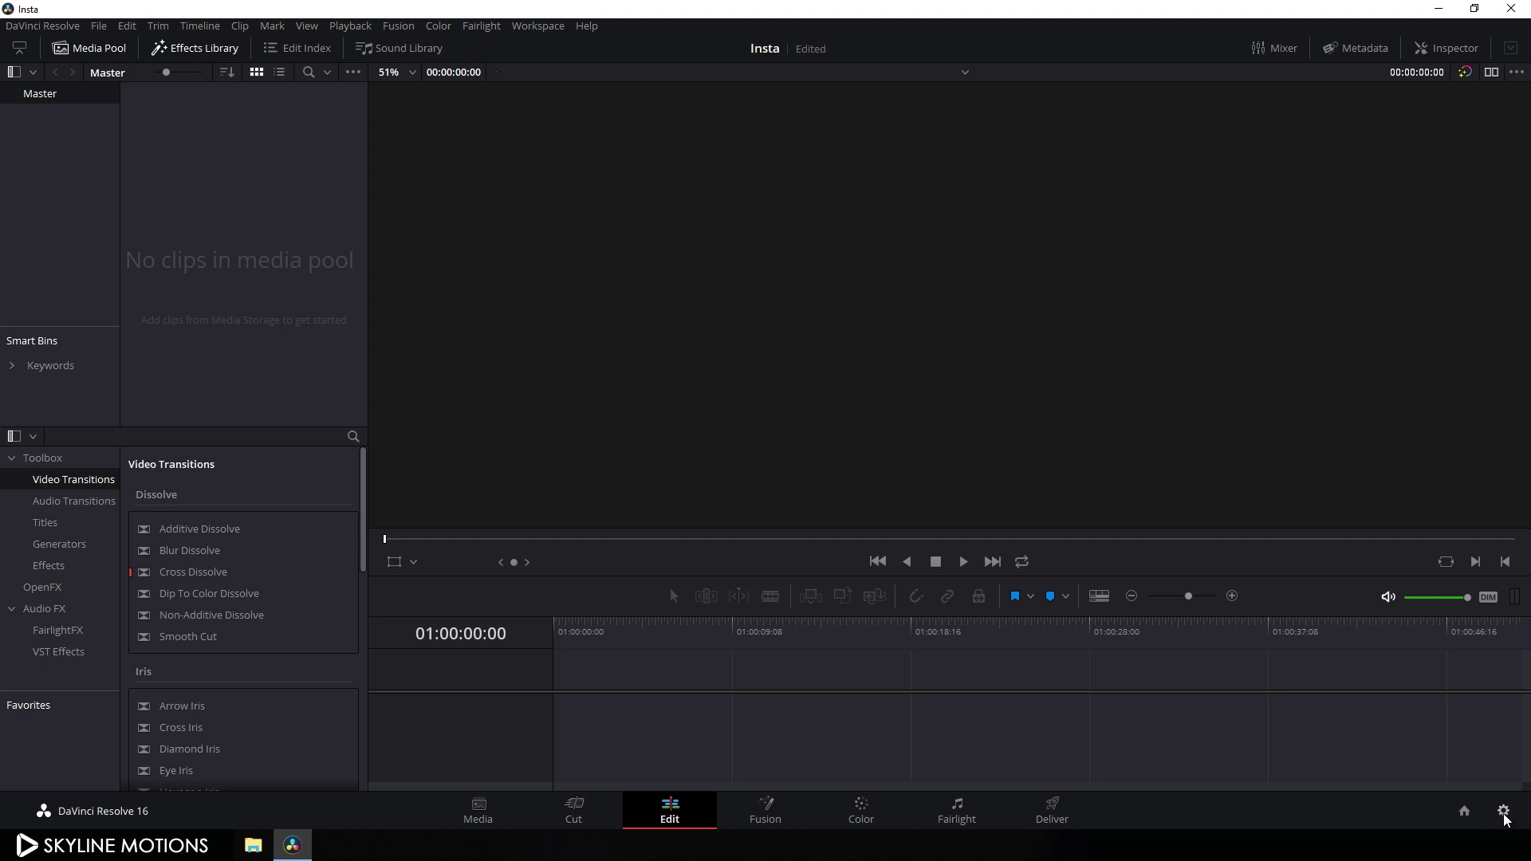
# Change the timeline frame rate from 24 to 30 fps in Project Settings and save
pyautogui.click(1503, 811)
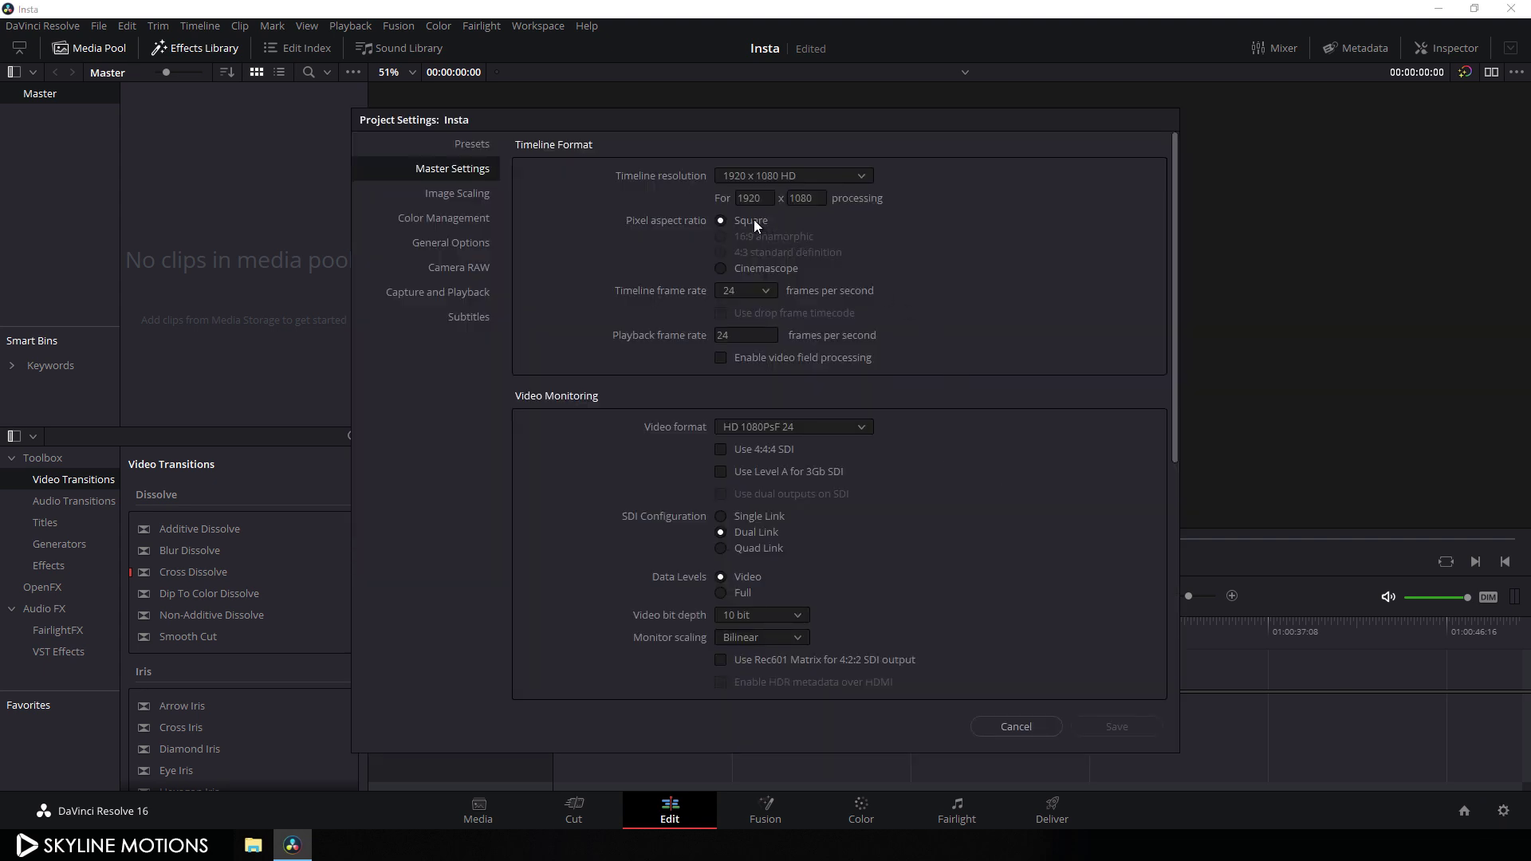
pyautogui.click(763, 295)
pyautogui.click(745, 411)
pyautogui.click(742, 336)
pyautogui.click(1114, 730)
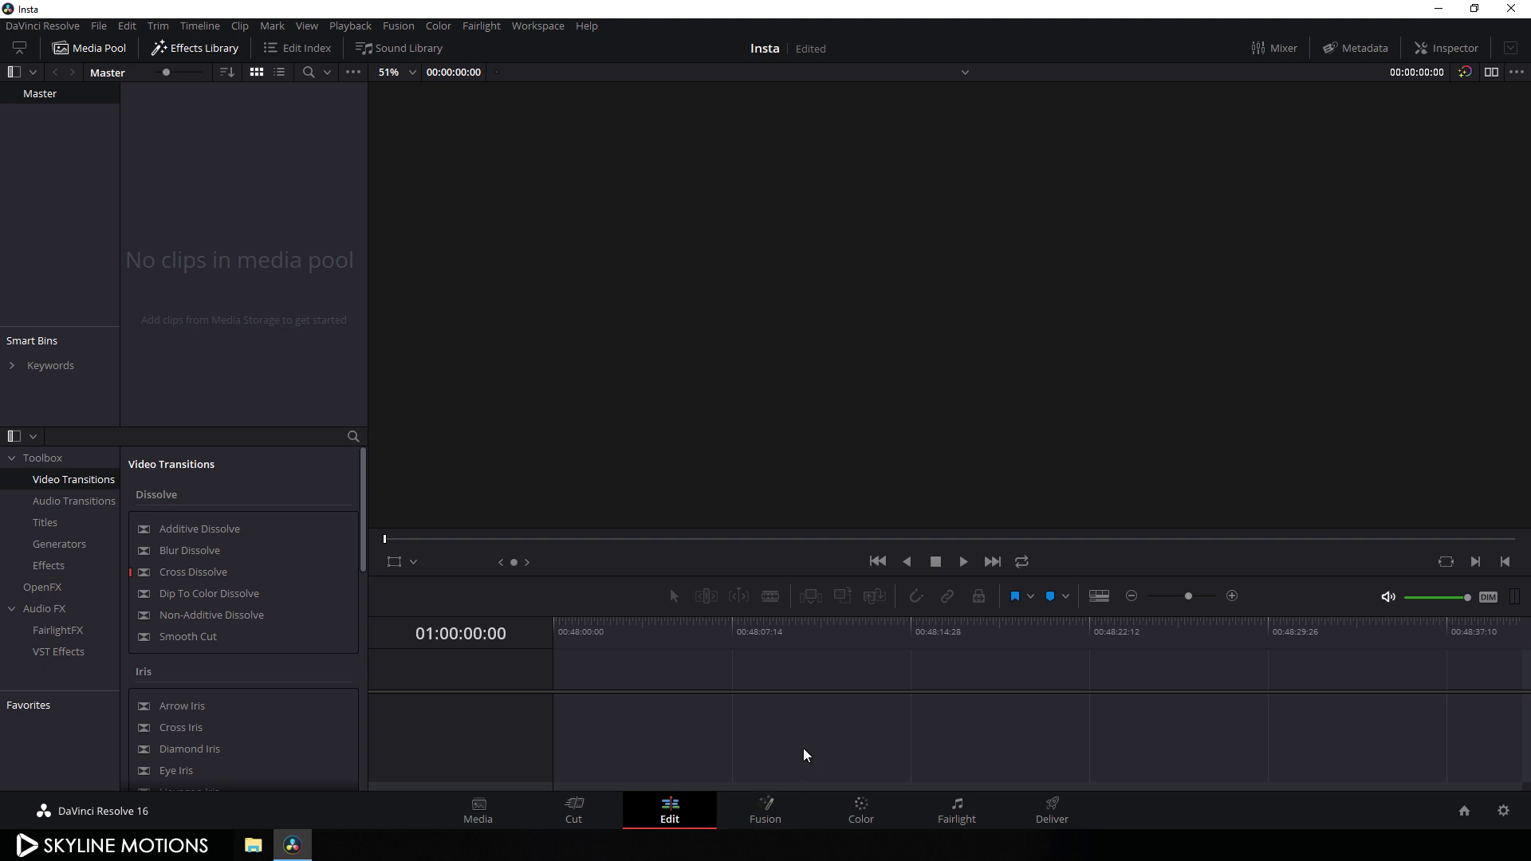
# Create a Fusion composition named 'Fusion Comp', put it on the timeline, and switch to Fusion
pyautogui.rightClick(246, 161)
pyautogui.click(263, 225)
pyautogui.moveTo(823, 424); pyautogui.dragTo(781, 436)
pyautogui.press('BackSpace')
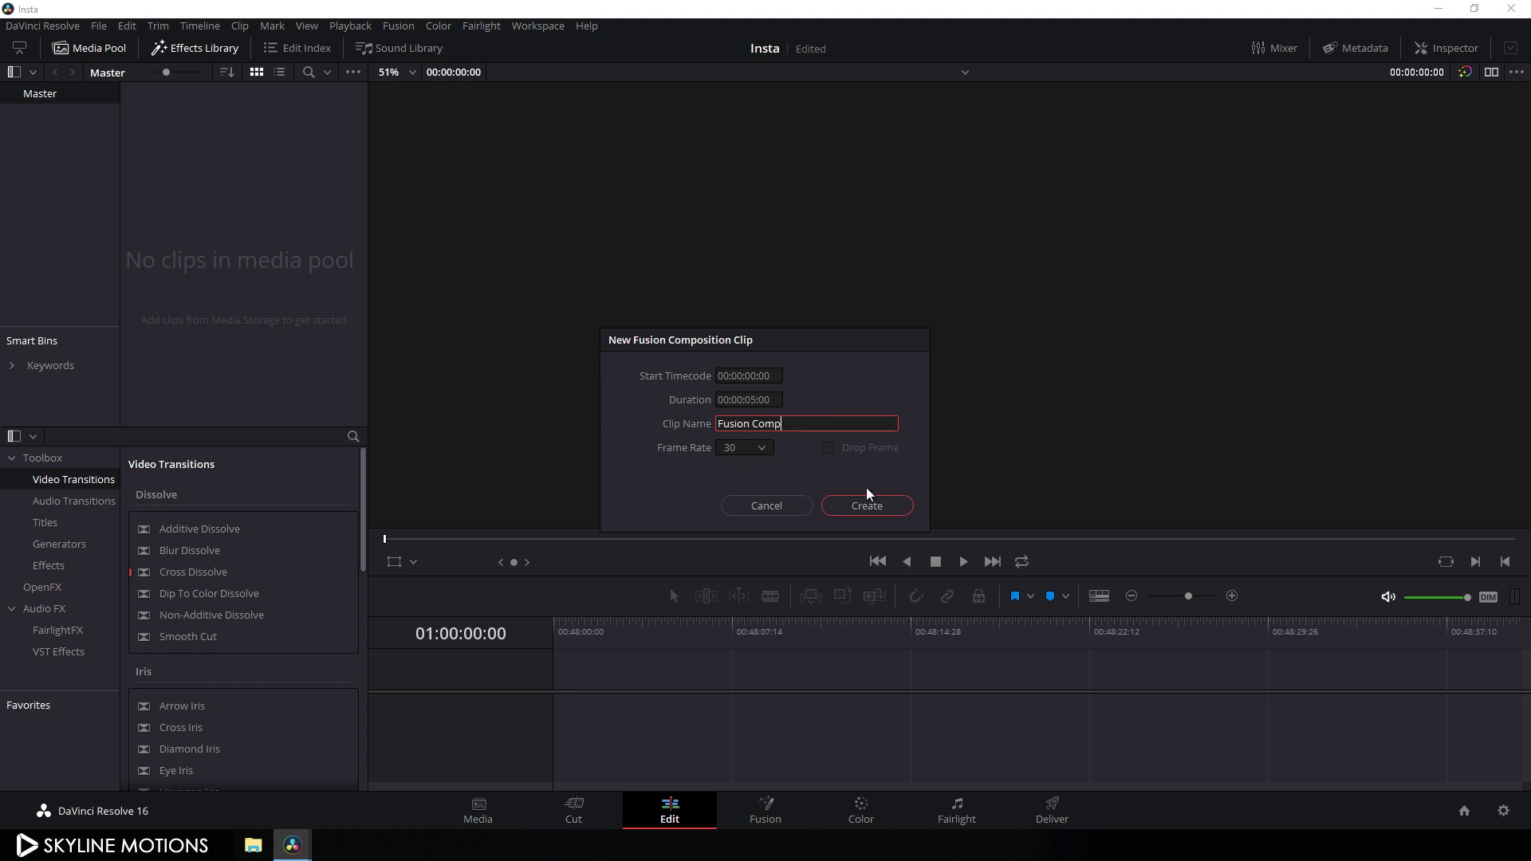
pyautogui.click(873, 509)
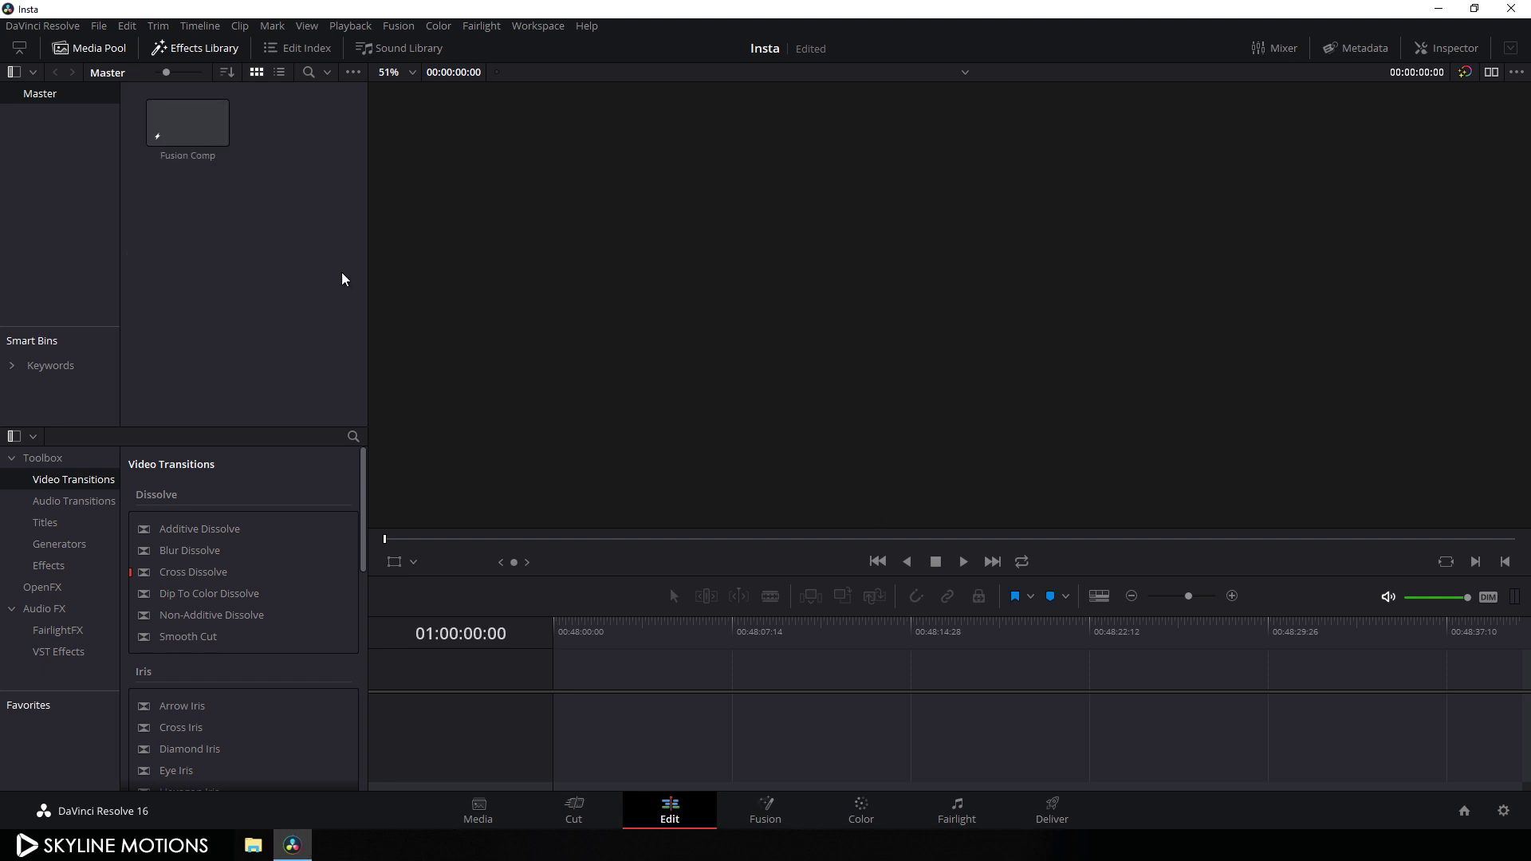
pyautogui.moveTo(195, 128); pyautogui.dragTo(557, 677)
pyautogui.click(781, 814)
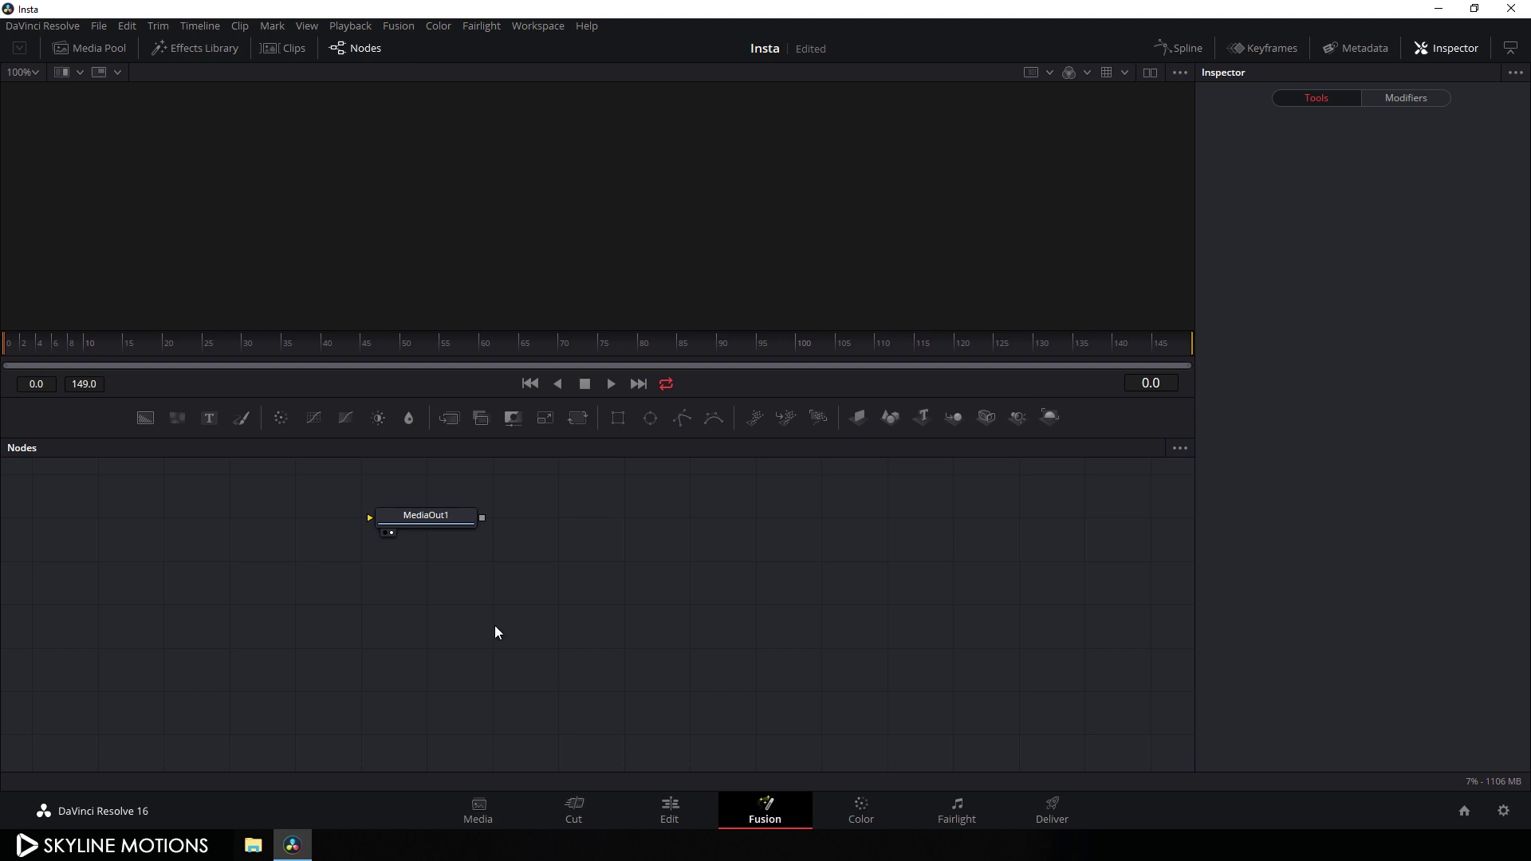
# Add a Background node, view it, and set its colour to white
pyautogui.moveTo(433, 516); pyautogui.dragTo(1094, 676)
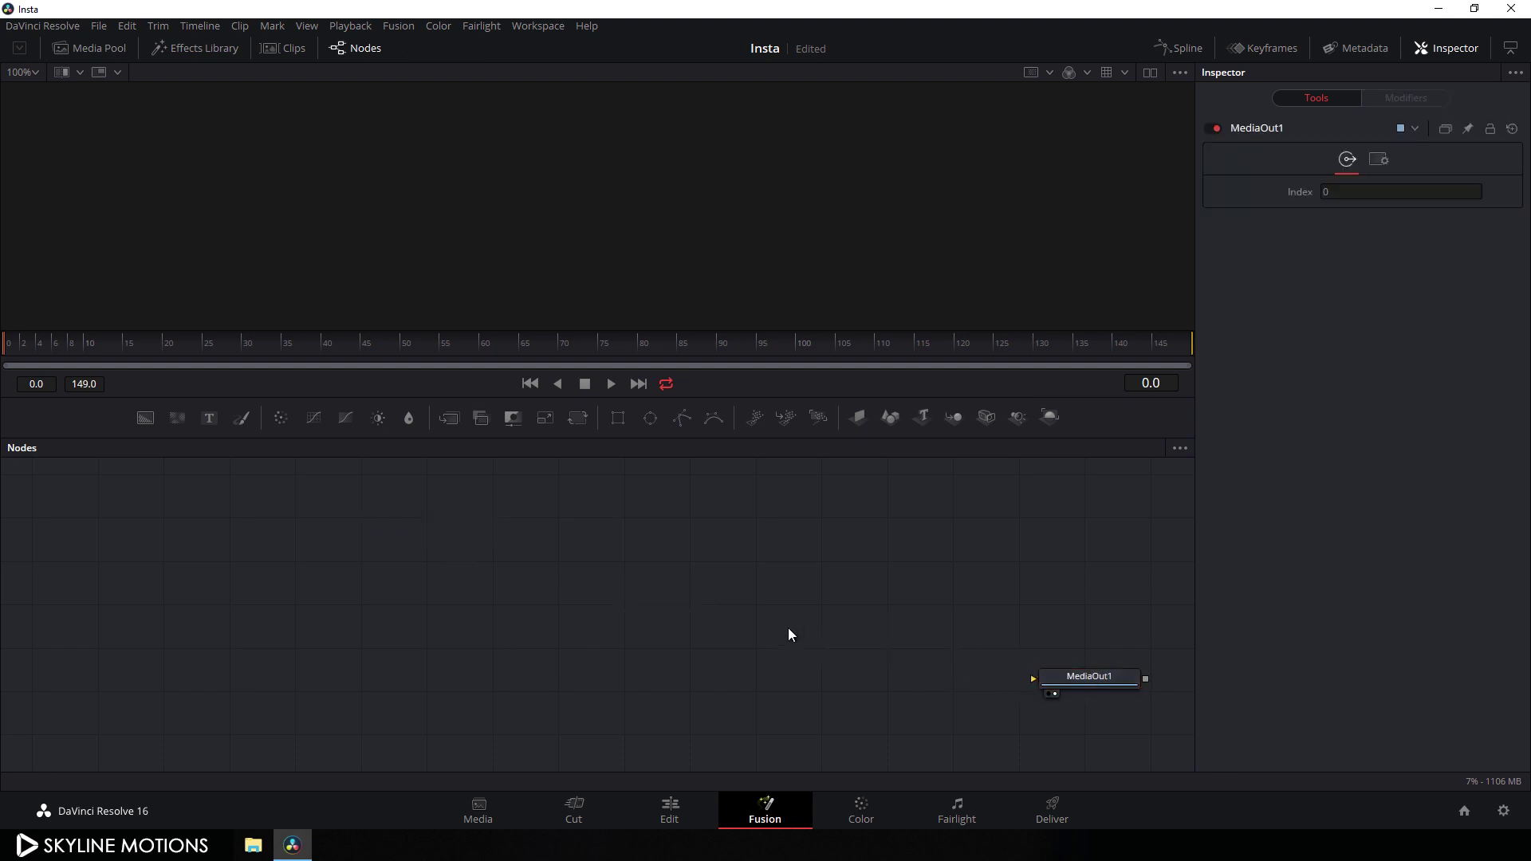
pyautogui.click(144, 420)
pyautogui.moveTo(796, 630); pyautogui.dragTo(779, 184)
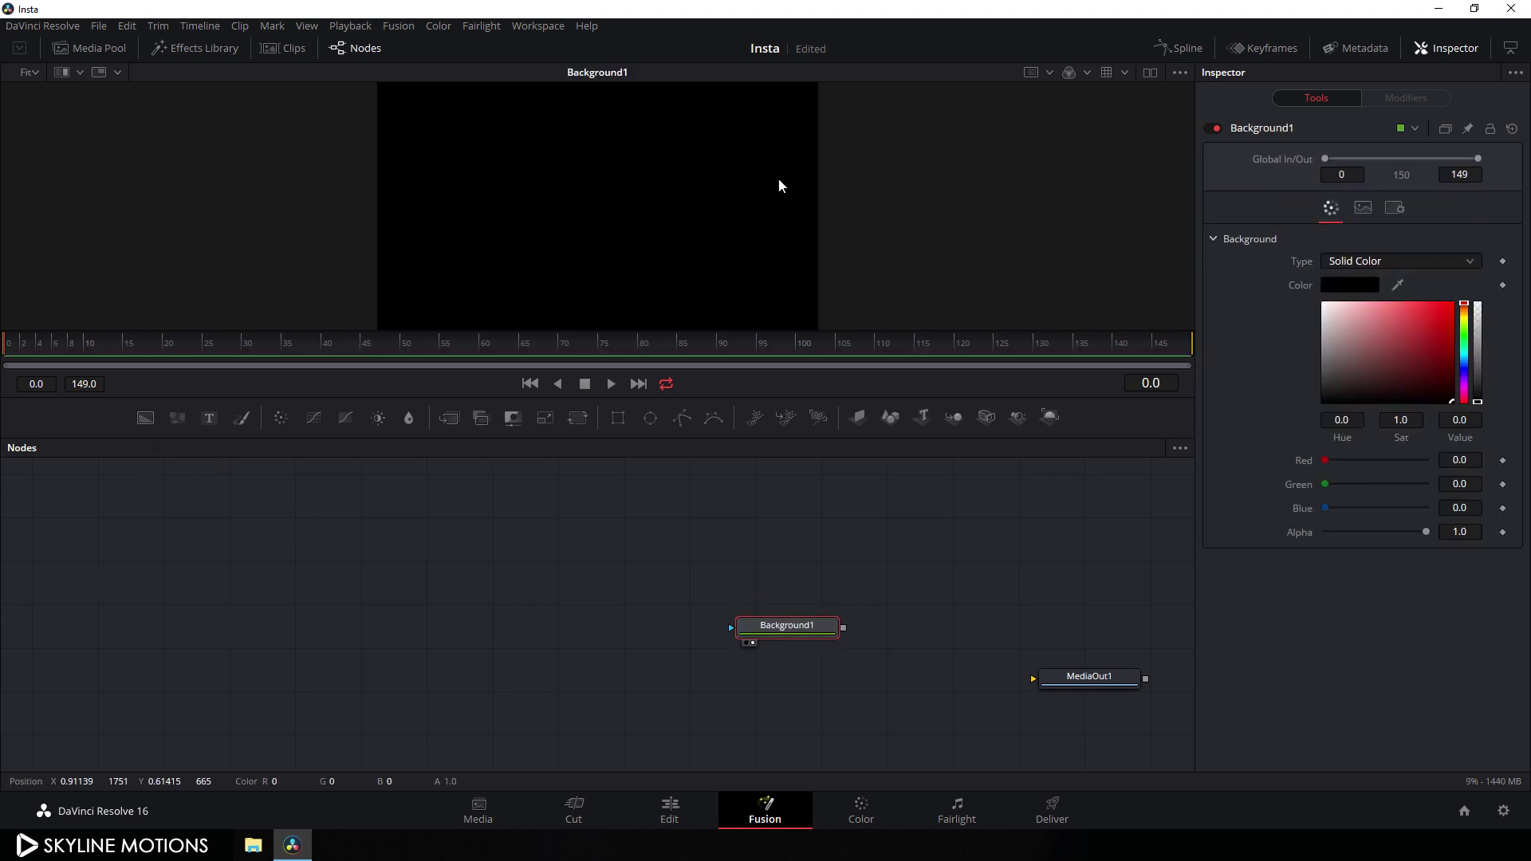
pyautogui.moveTo(1346, 353); pyautogui.dragTo(1260, 264)
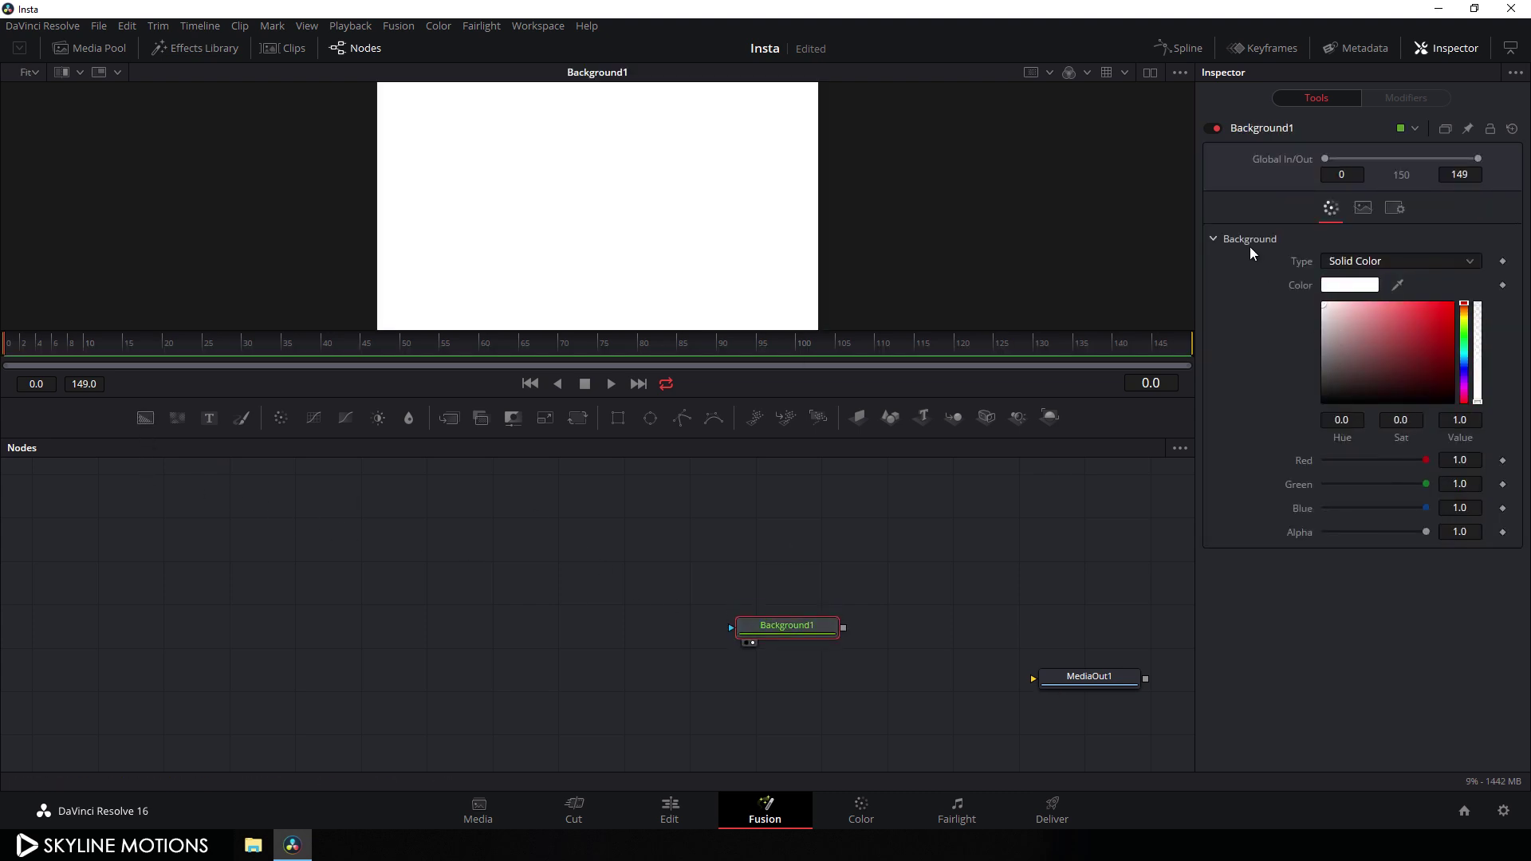
# Rename the background node to 'BG_1' and reposition it in the graph
pyautogui.press('F2')
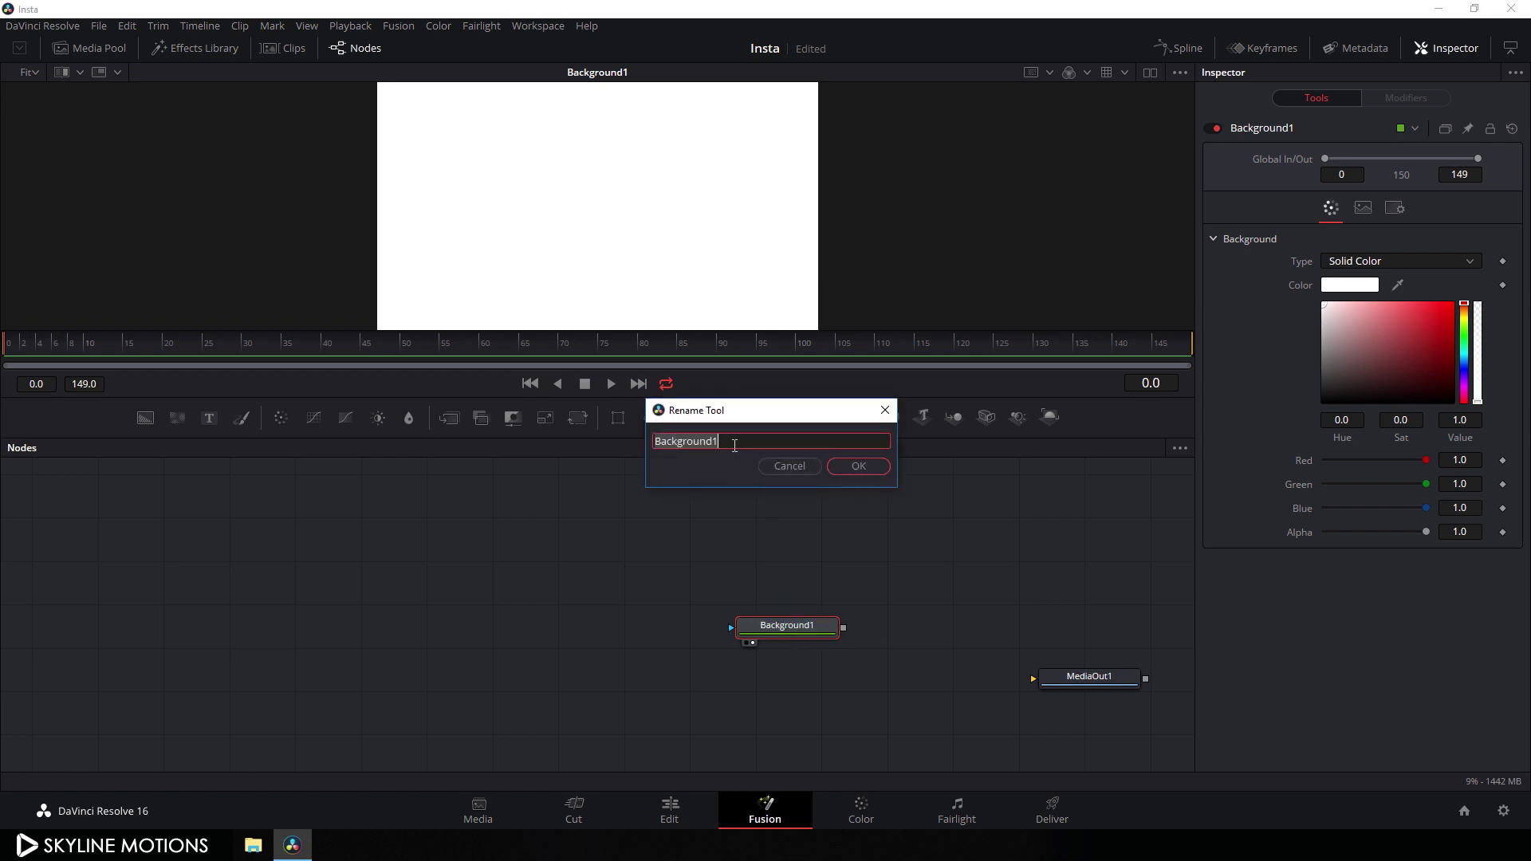
pyautogui.press('BackSpace')
pyautogui.write('BG_1')
pyautogui.press('Return')
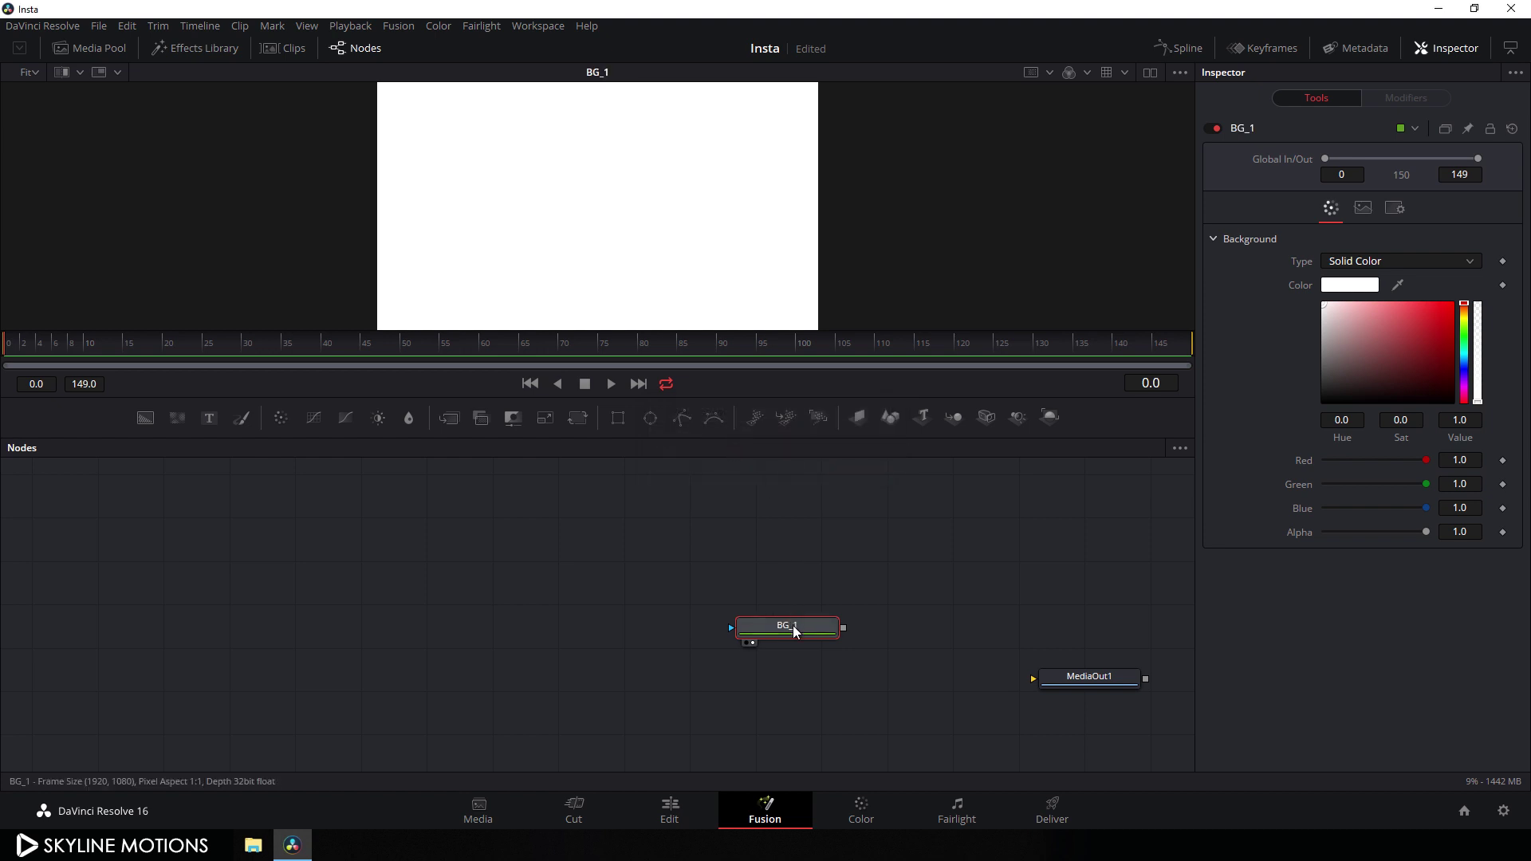
pyautogui.moveTo(794, 630); pyautogui.dragTo(565, 585)
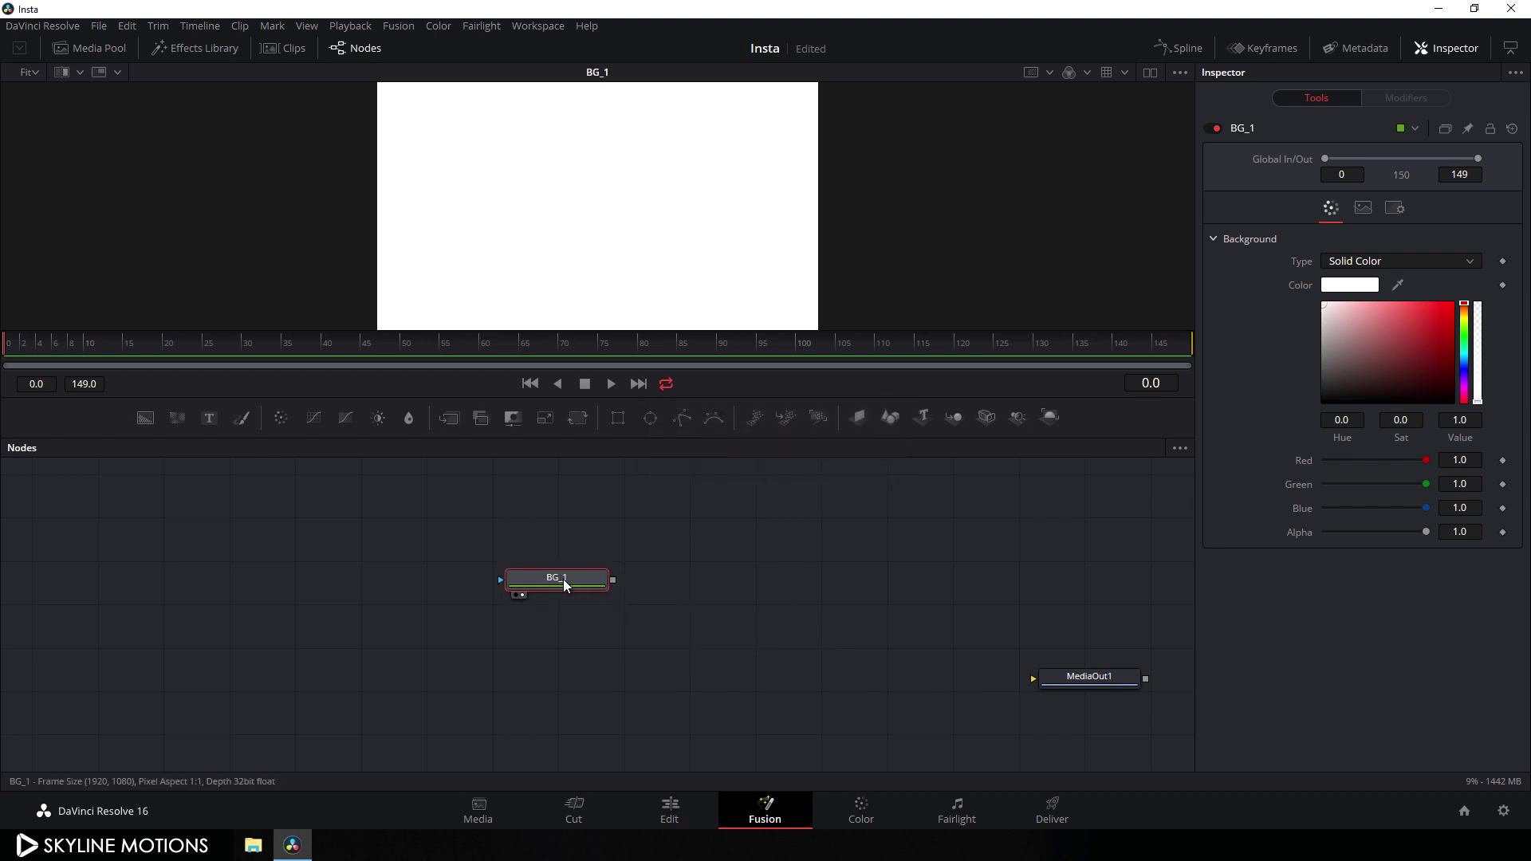
# Mask BG_1 with an Ellipse whose width and height are both 0.3
pyautogui.click(649, 418)
pyautogui.moveTo(561, 546); pyautogui.dragTo(414, 582)
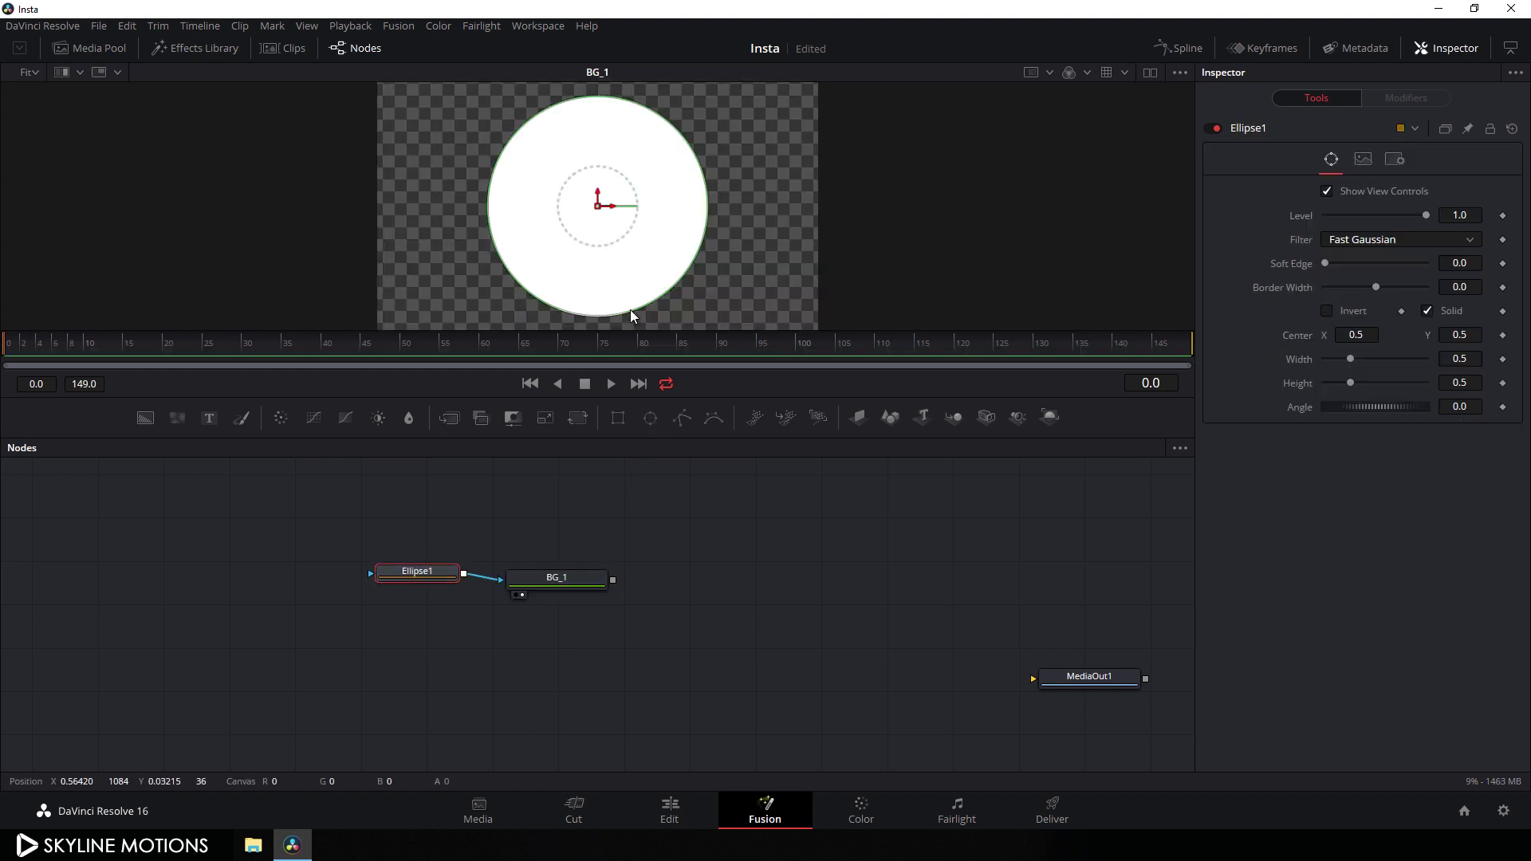
pyautogui.moveTo(672, 288); pyautogui.dragTo(639, 250)
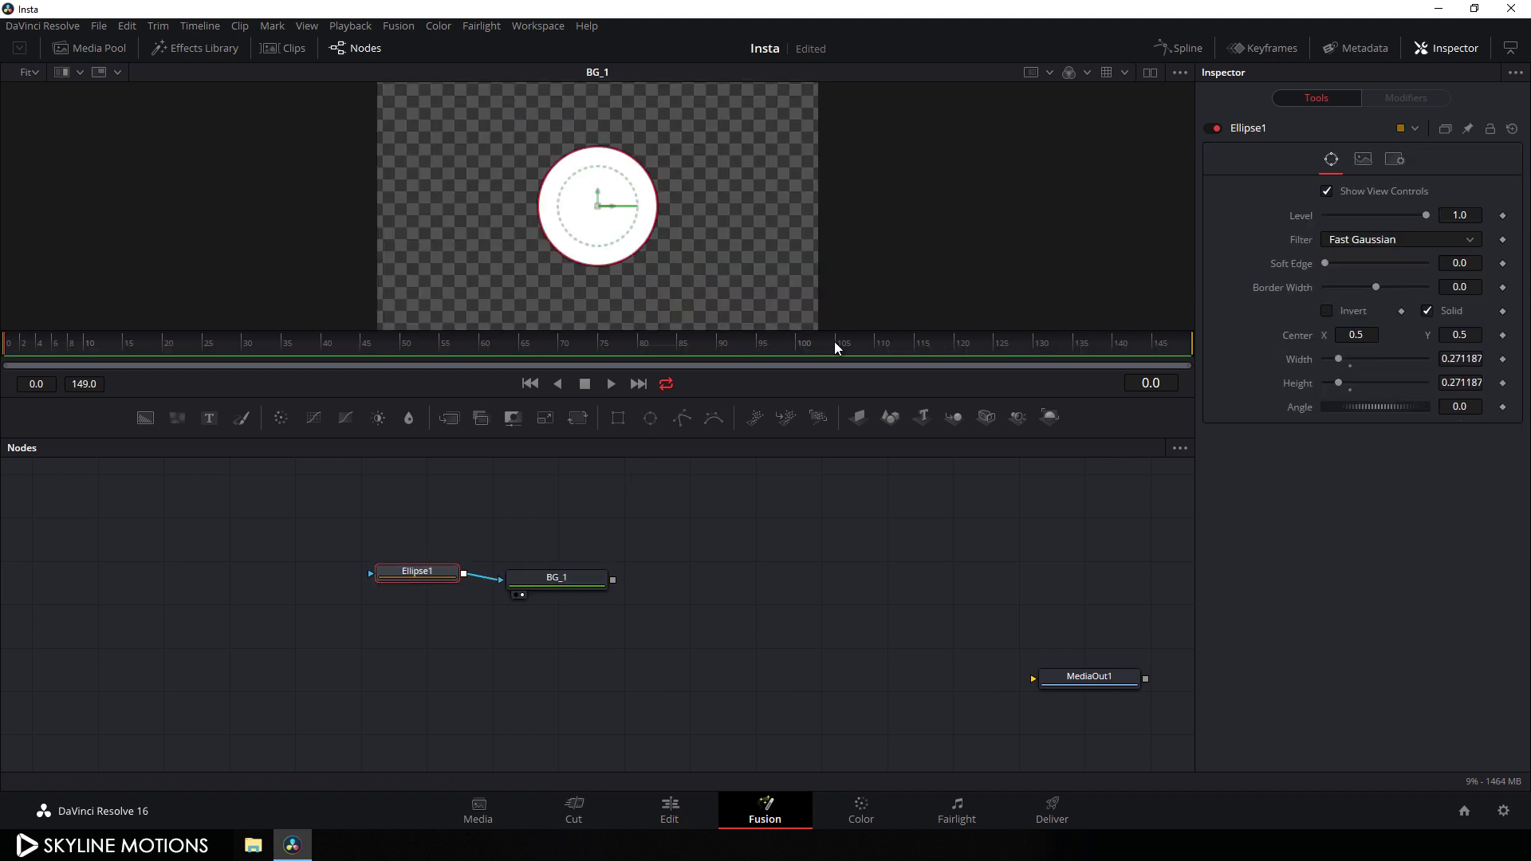
pyautogui.click(1461, 360)
pyautogui.doubleClick(1461, 359)
pyautogui.write('0.3')
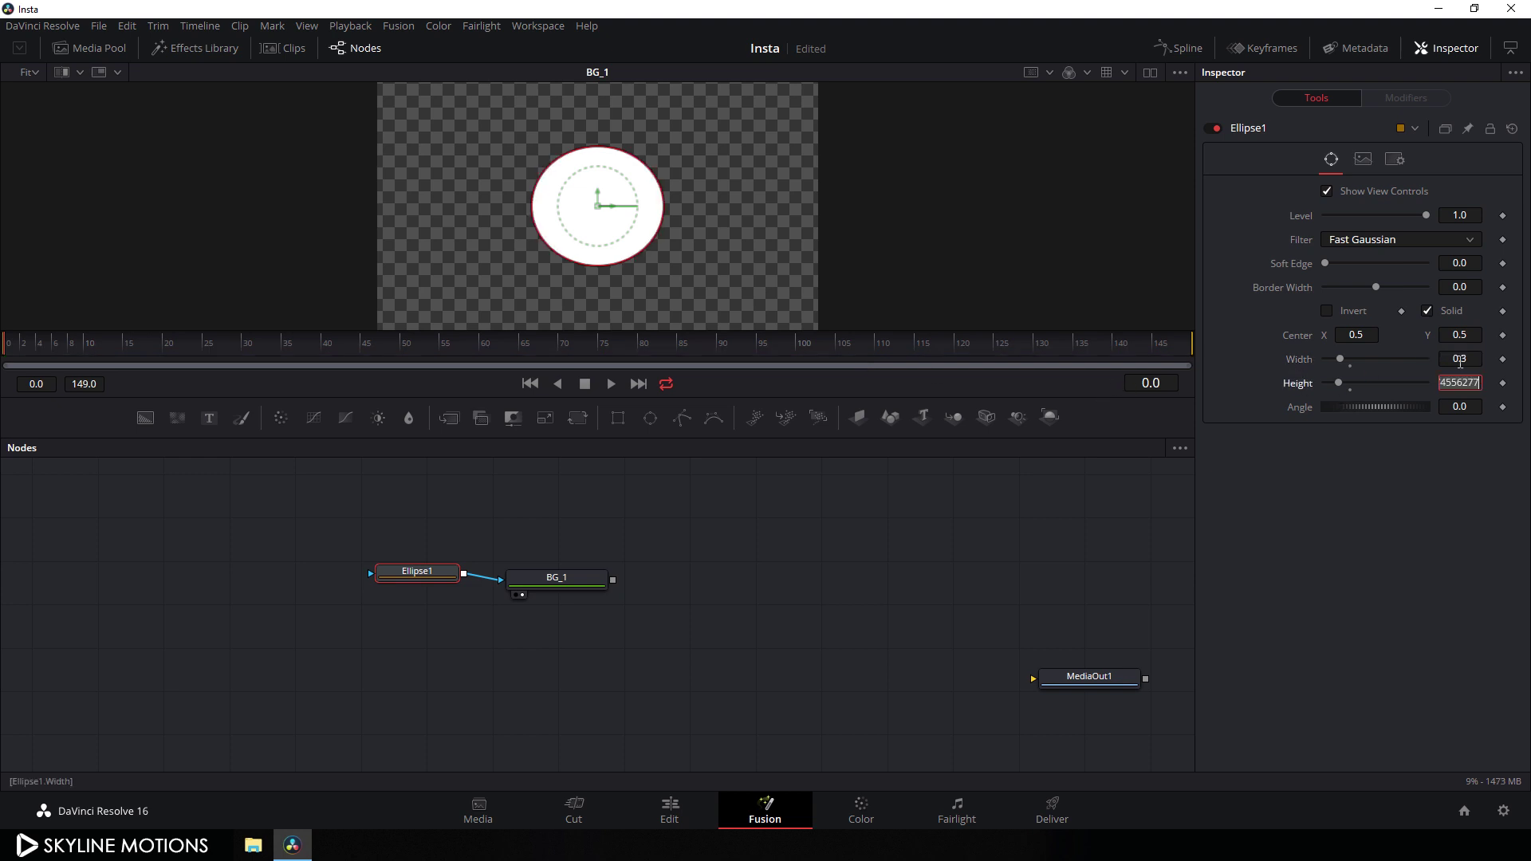
pyautogui.press('Tab')
pyautogui.write('.3')
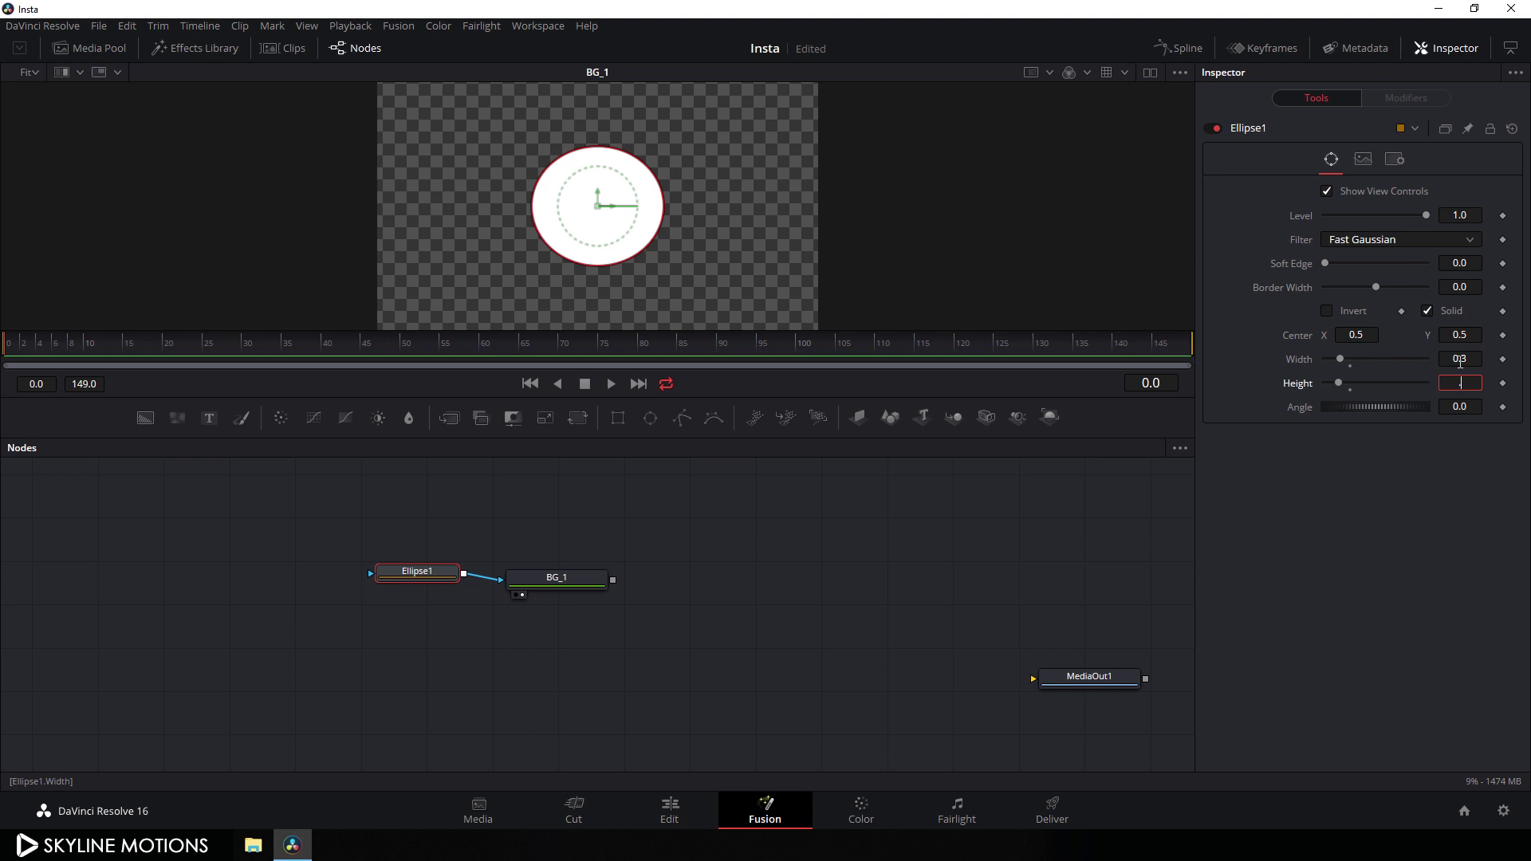
pyautogui.press('Tab')
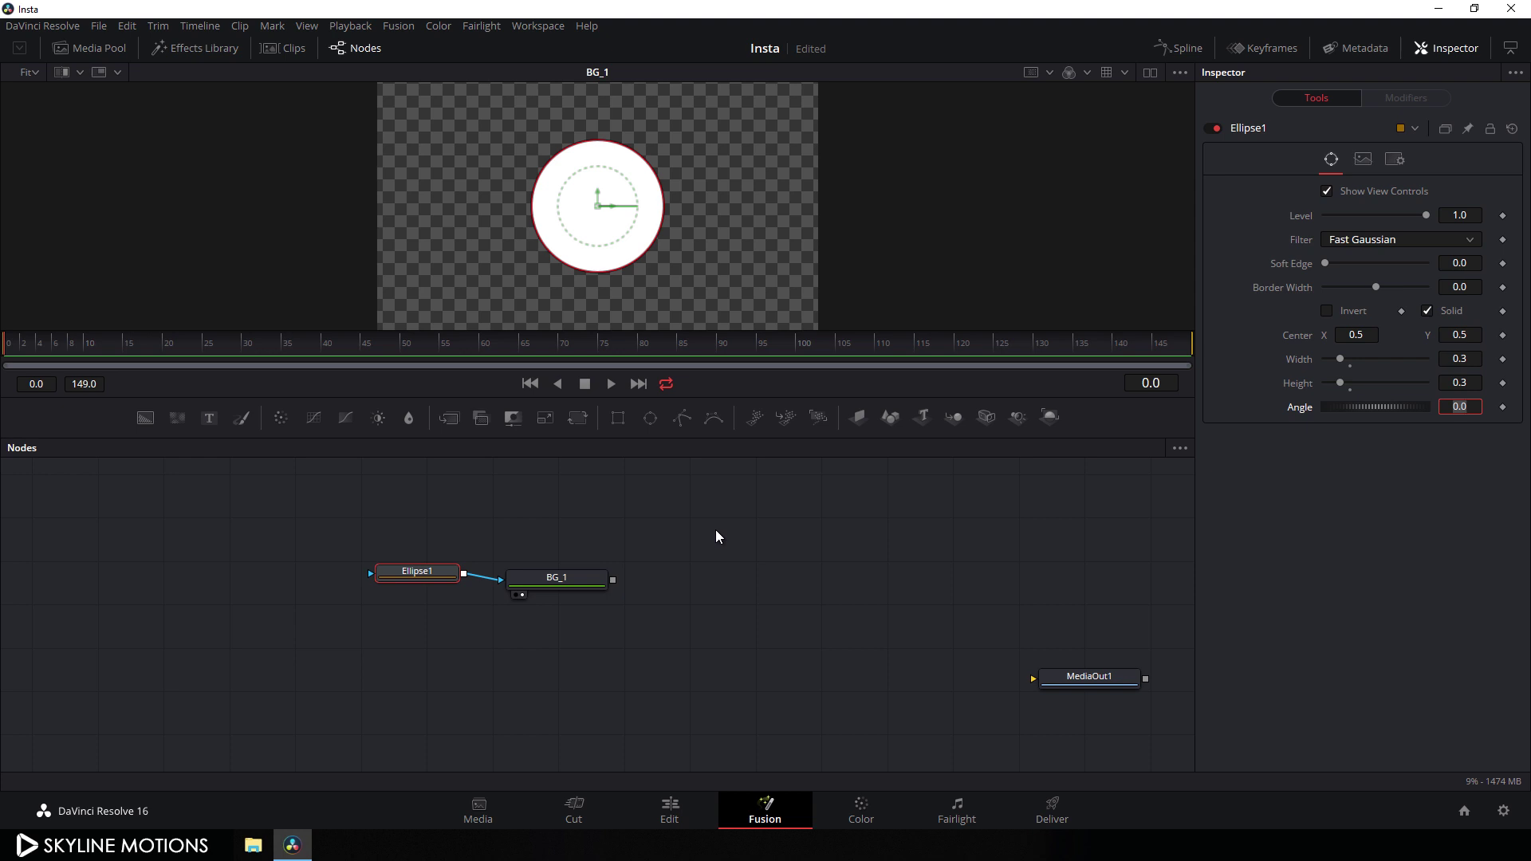
pyautogui.click(99, 49)
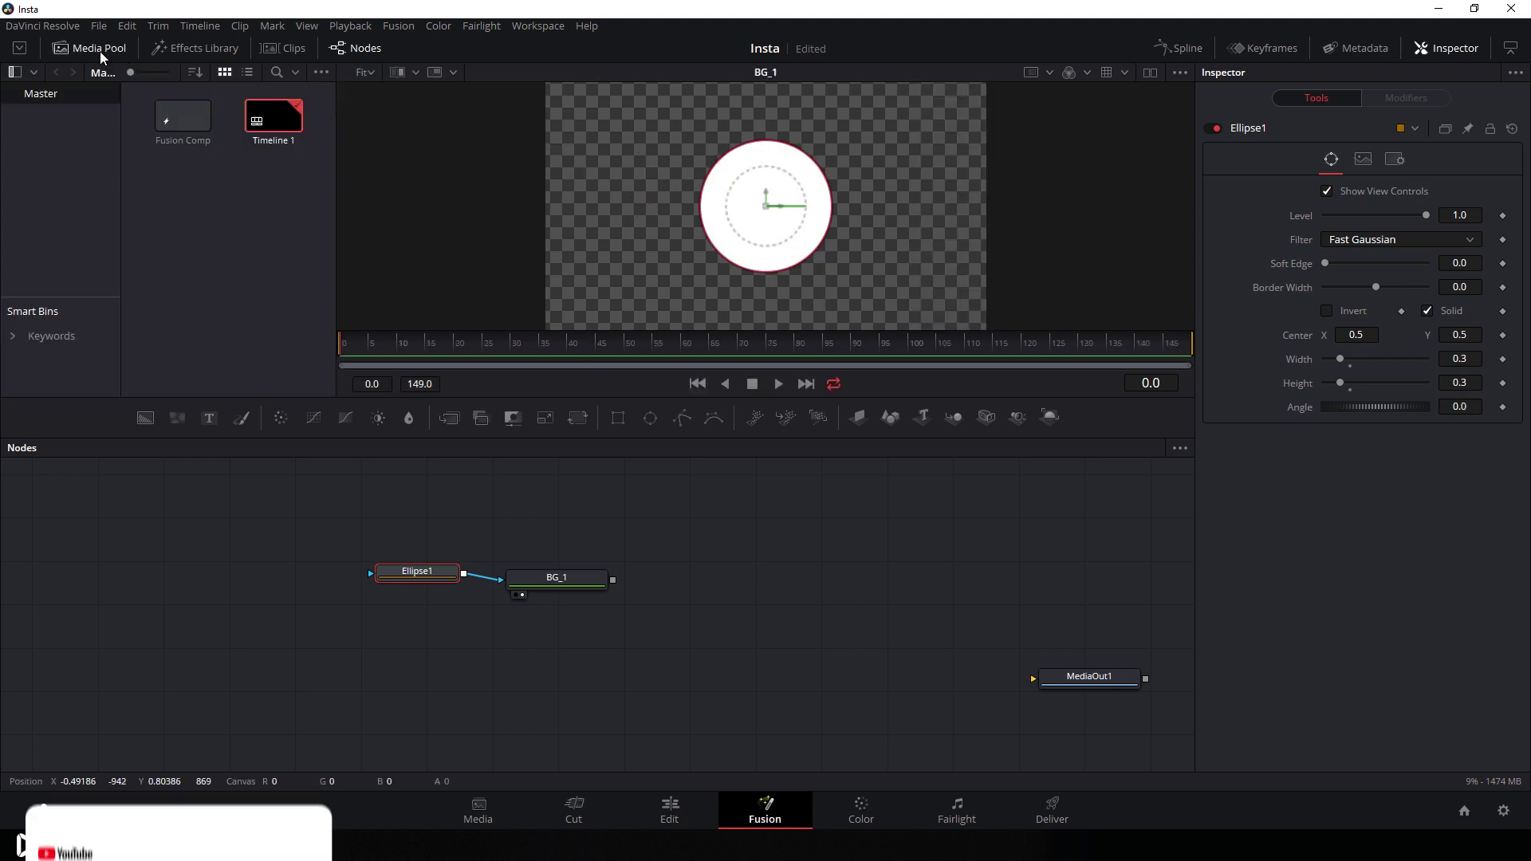
# Import the Logo image into the media pool
pyautogui.rightClick(186, 200)
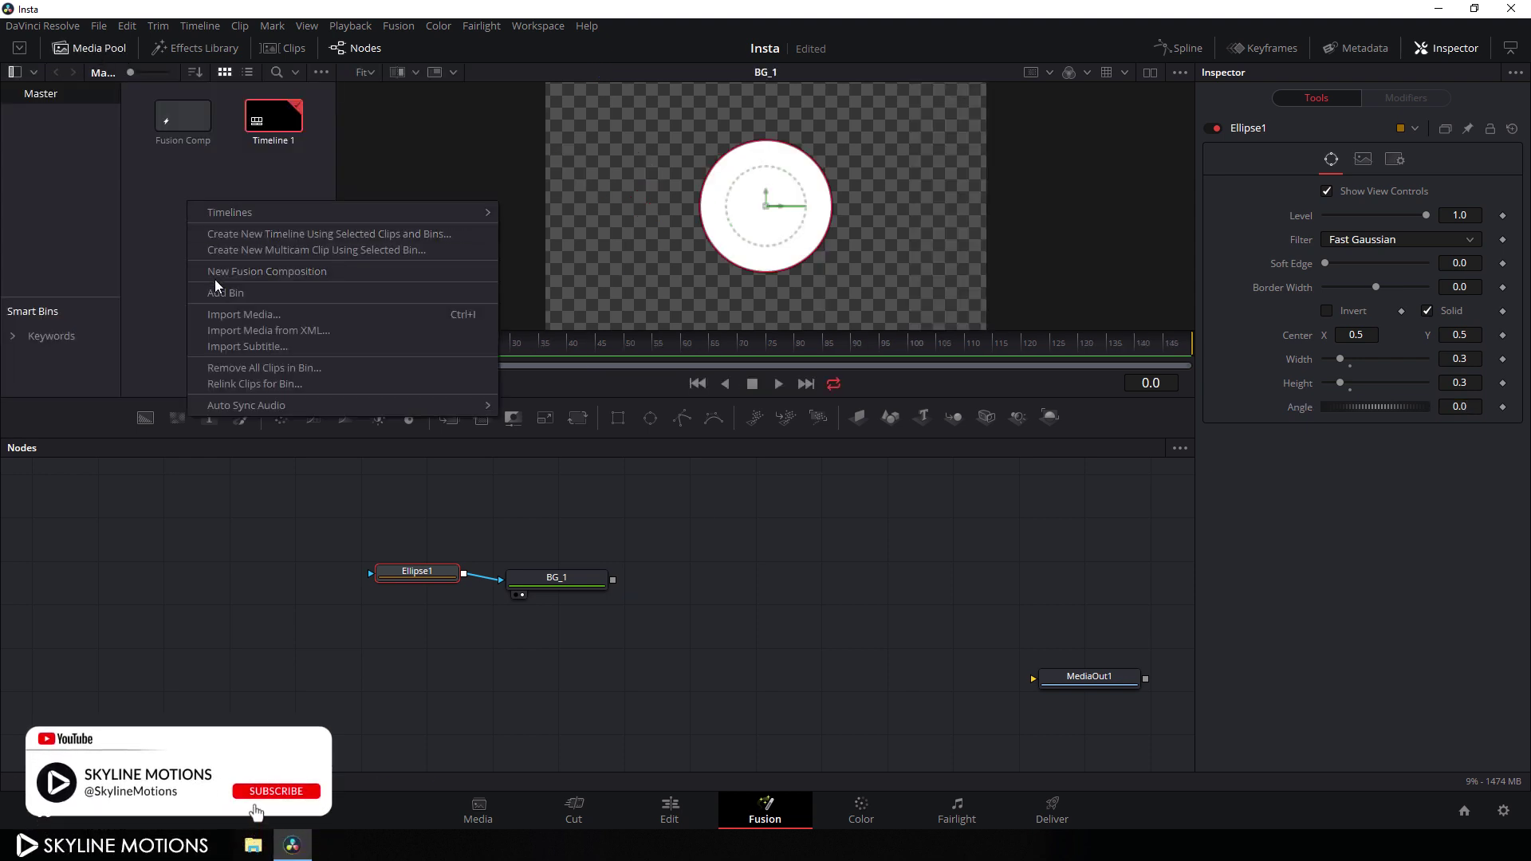
pyautogui.click(229, 315)
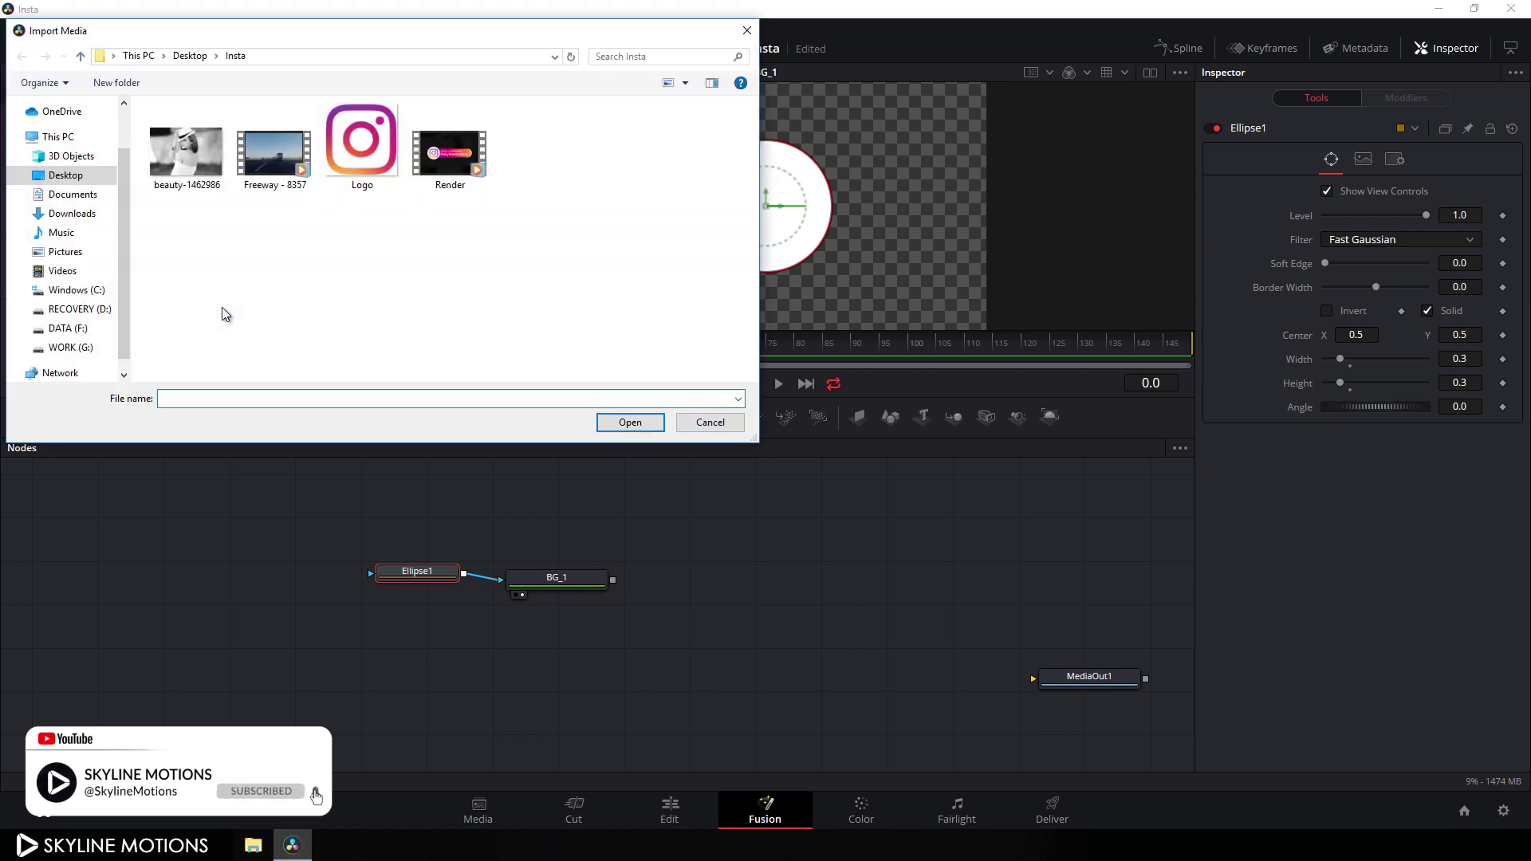
pyautogui.click(363, 166)
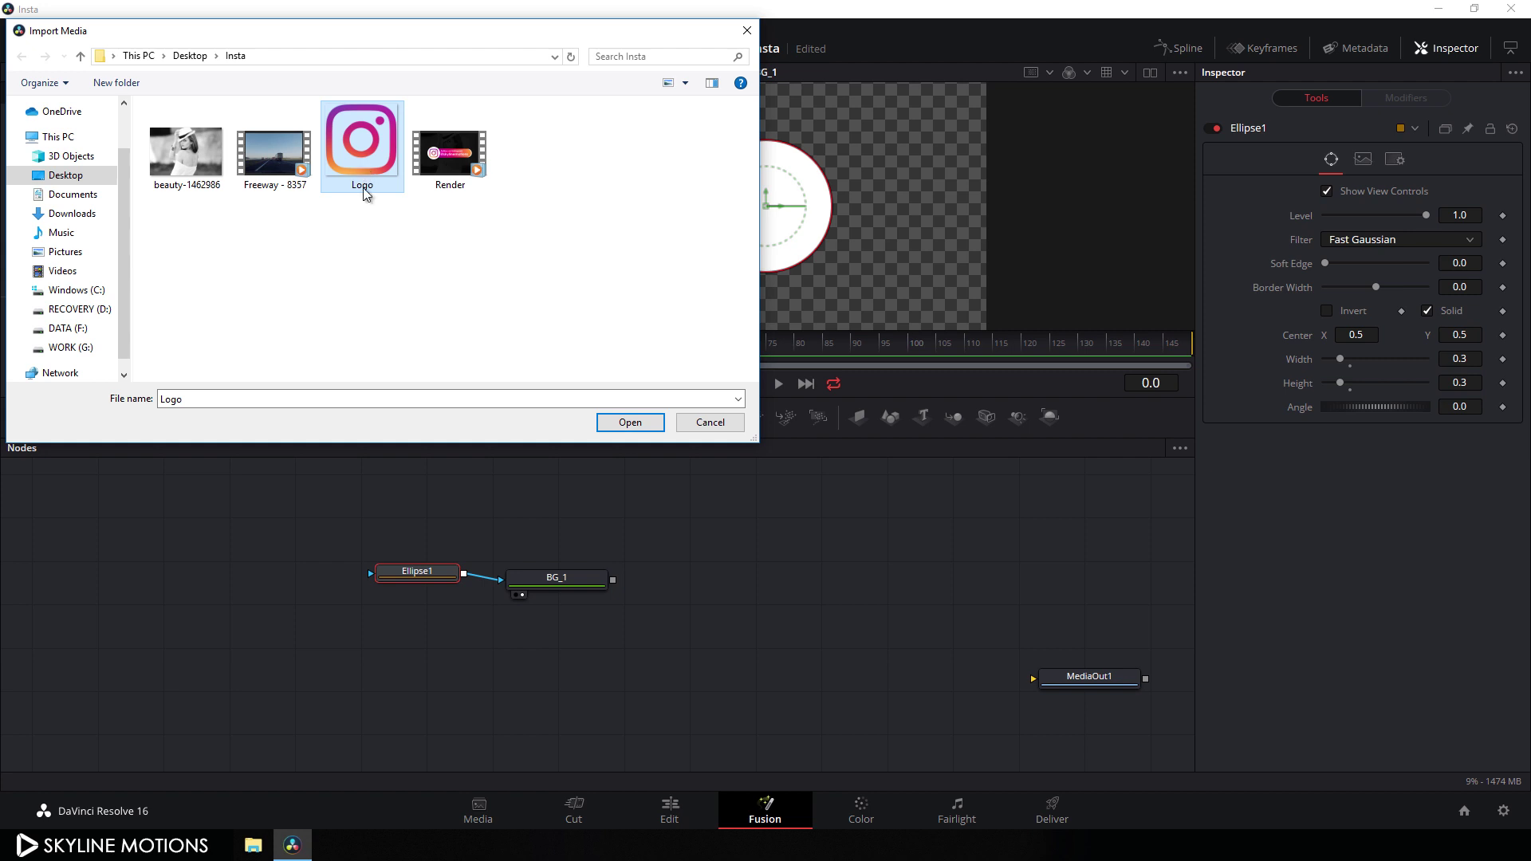
pyautogui.click(636, 428)
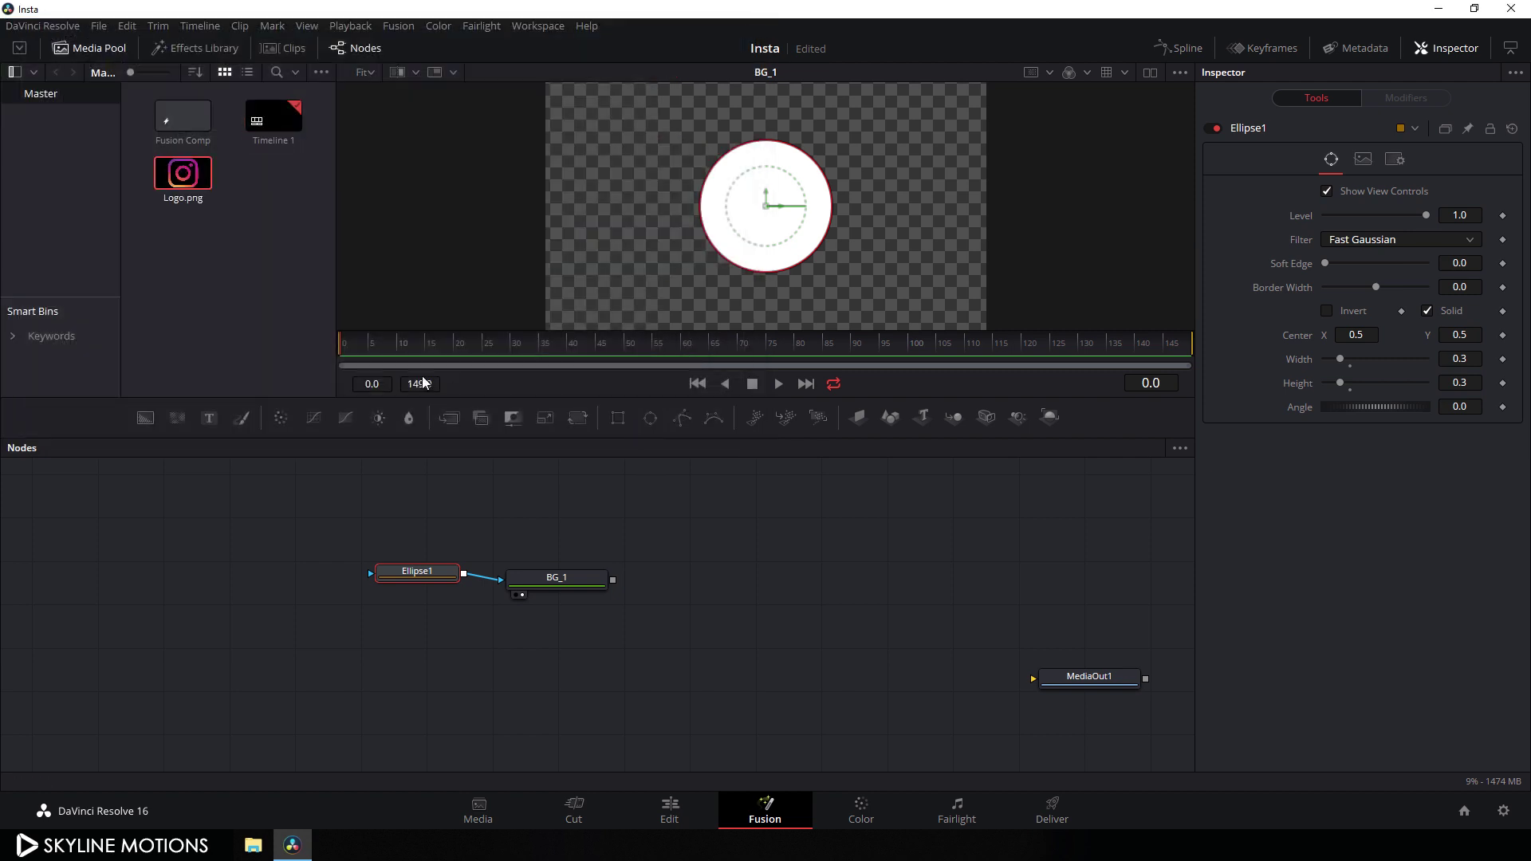
# Add Logo.png to the node graph and rename the node 'logo'
pyautogui.moveTo(188, 176); pyautogui.dragTo(440, 529)
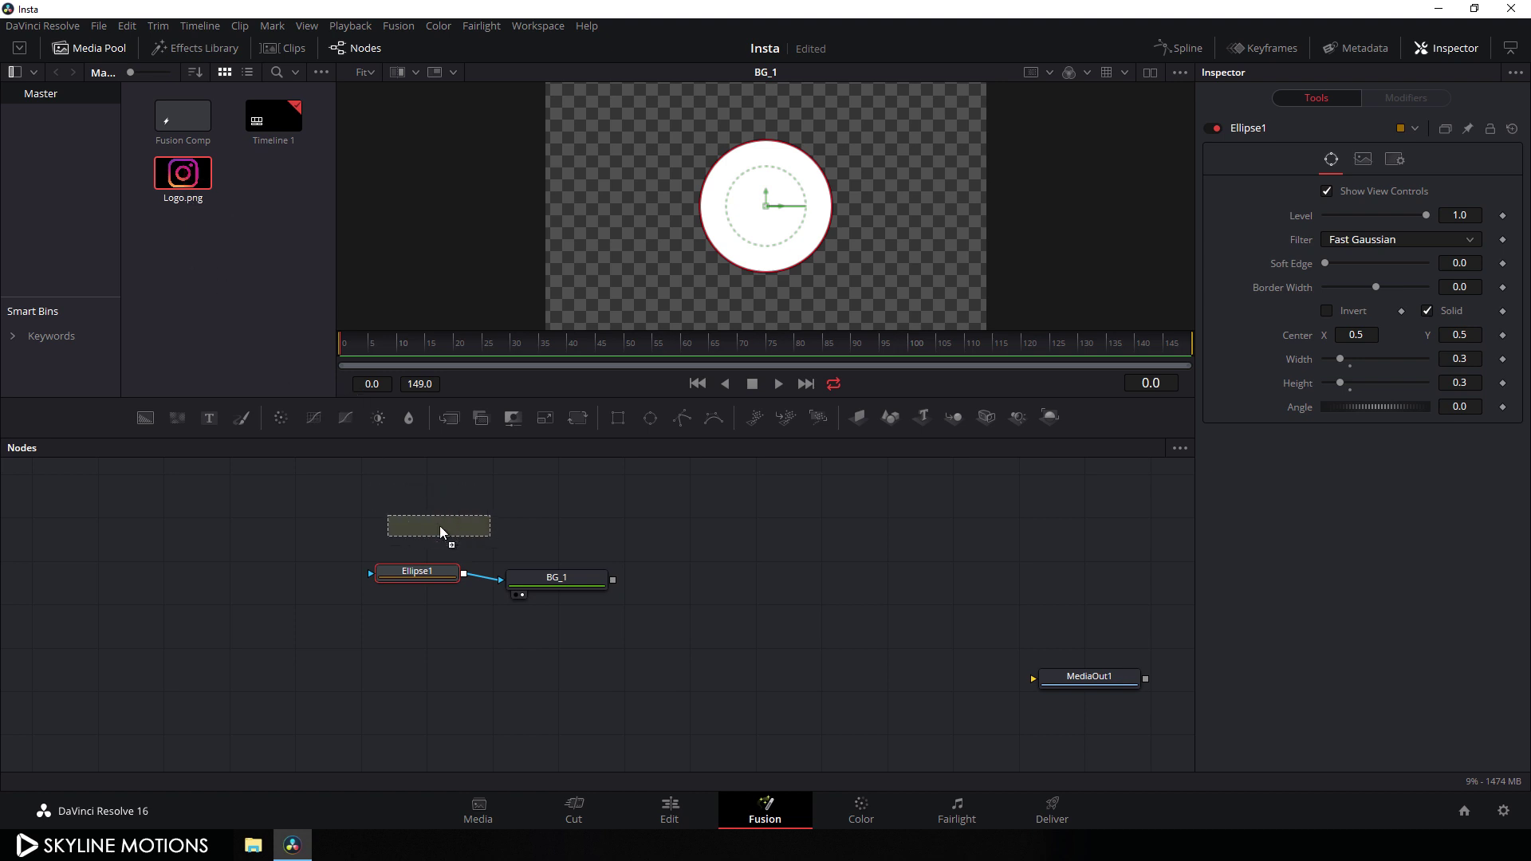
pyautogui.press('F2')
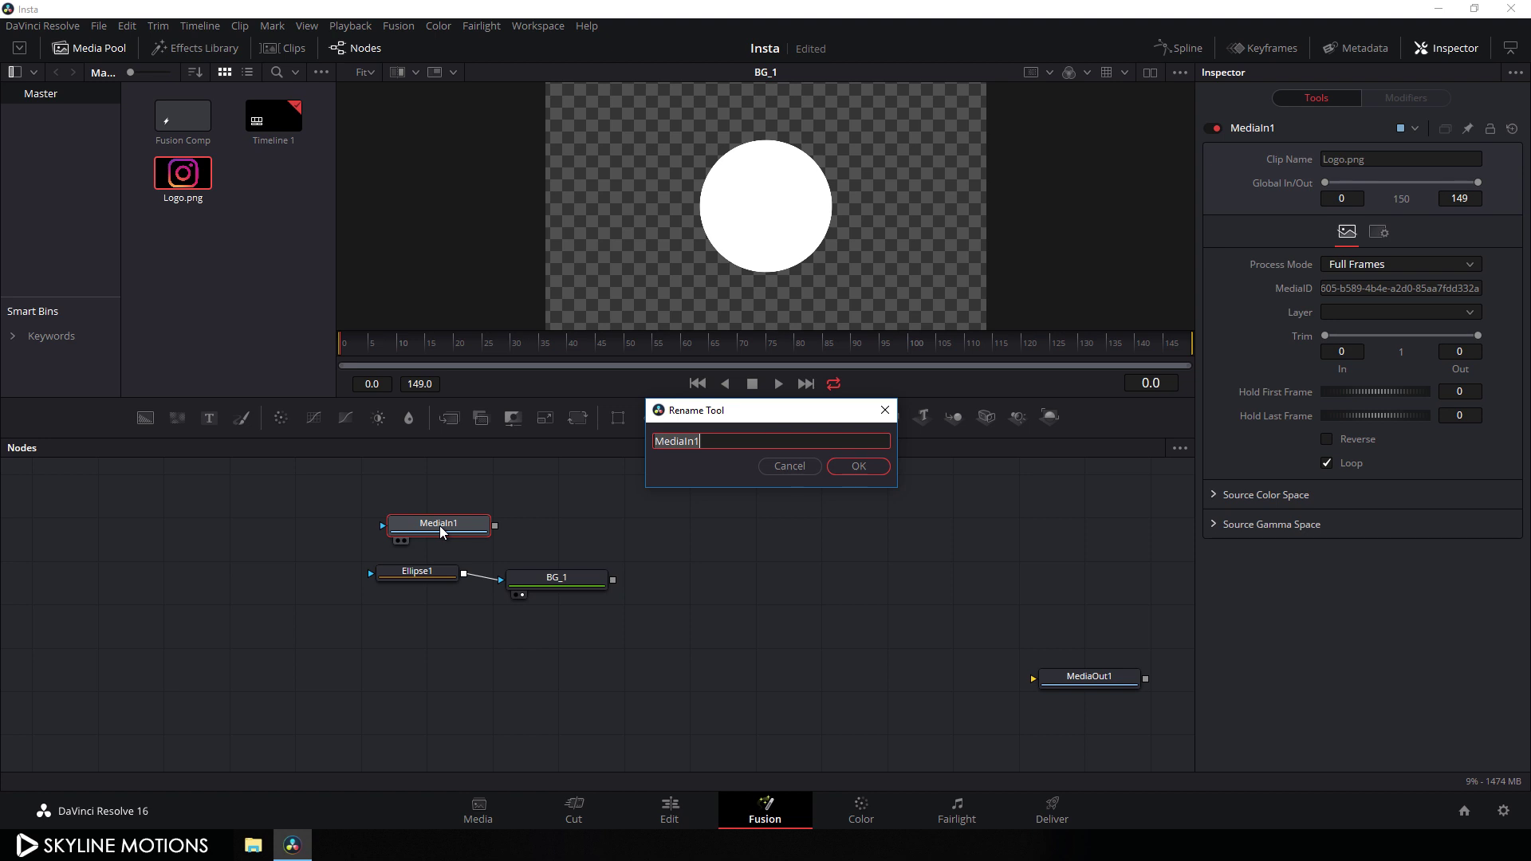
pyautogui.press('BackSpace')
pyautogui.write('logo')
pyautogui.click(870, 471)
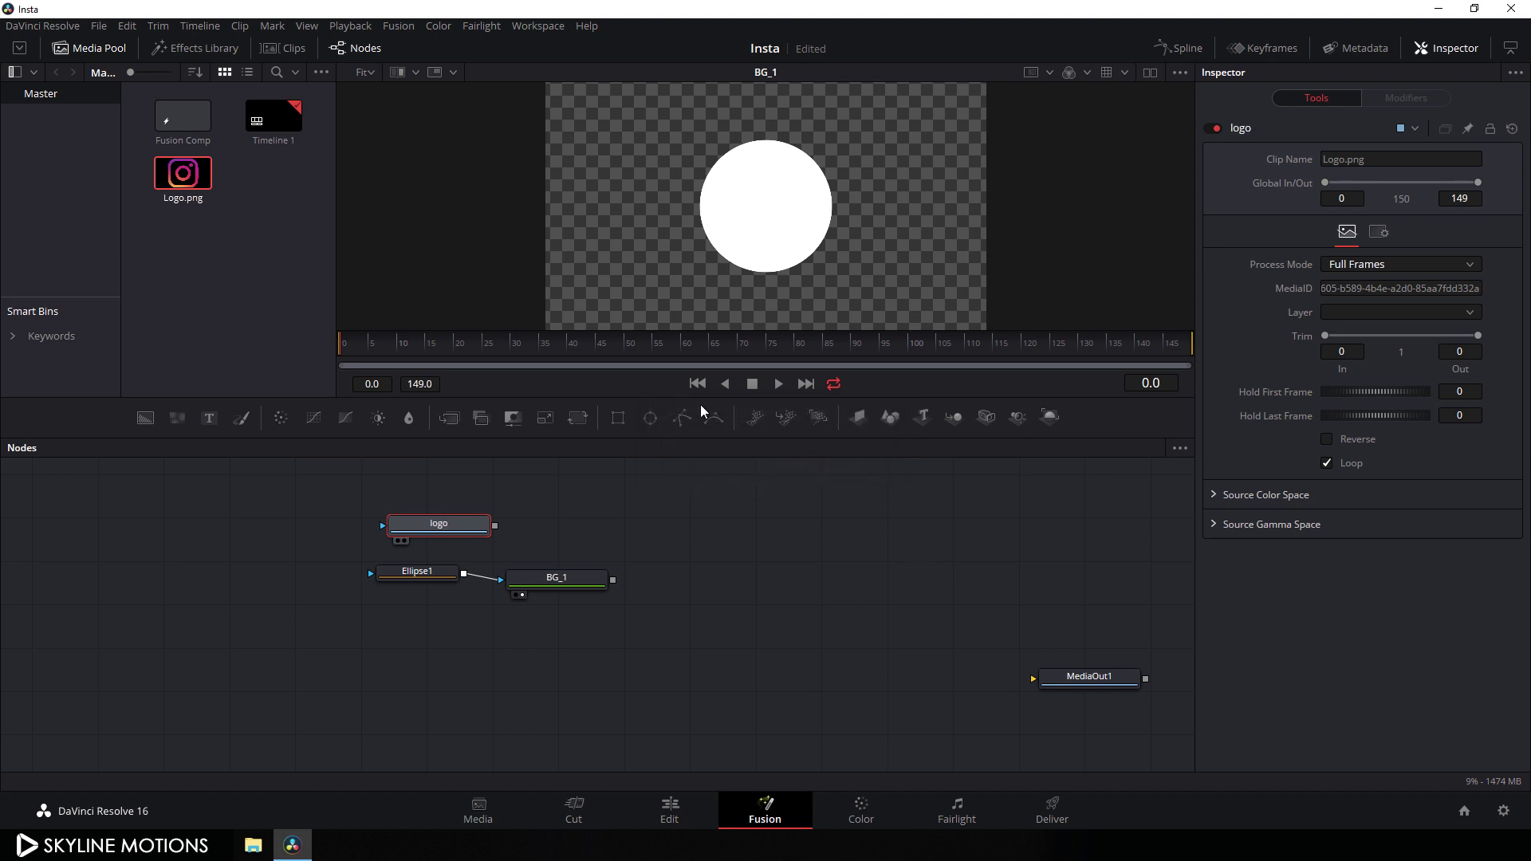
pyautogui.click(102, 53)
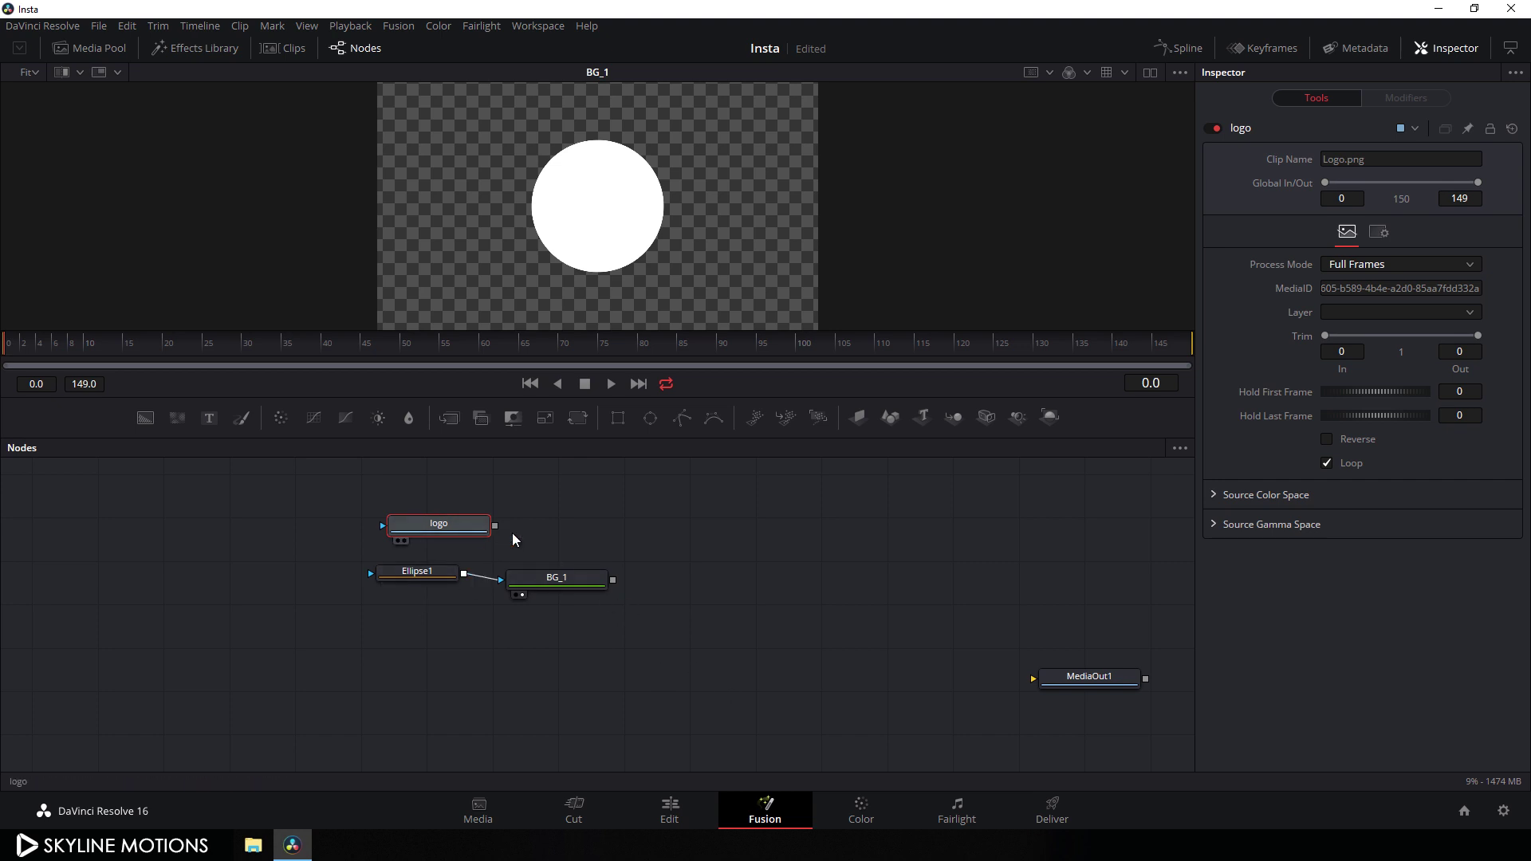
# Merge the logo as foreground over BG_1, then move the playhead to frame 40
pyautogui.click(608, 544)
pyautogui.click(449, 418)
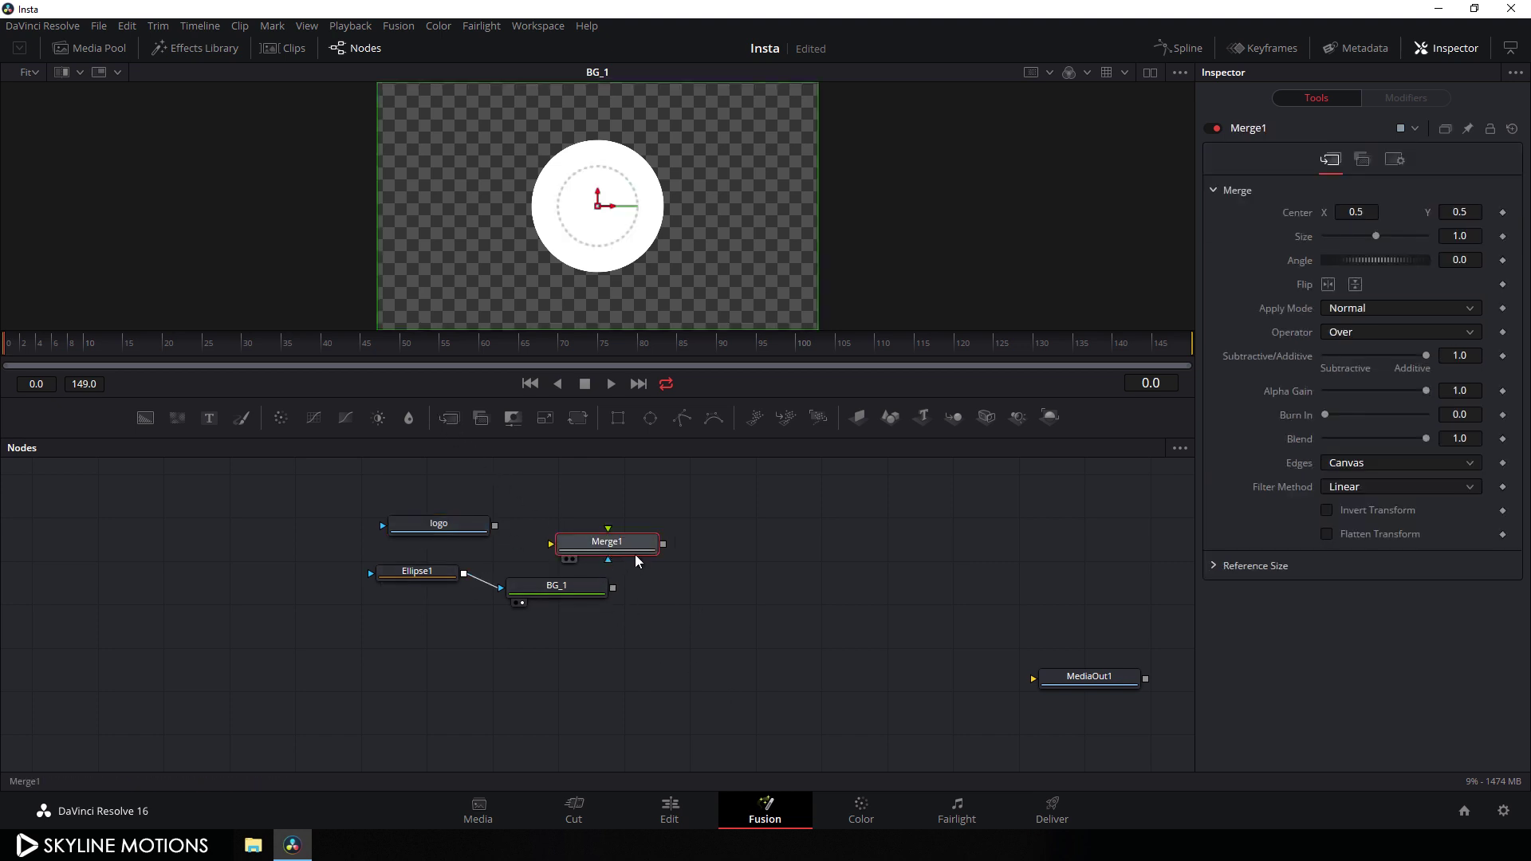
pyautogui.moveTo(634, 554); pyautogui.dragTo(551, 587)
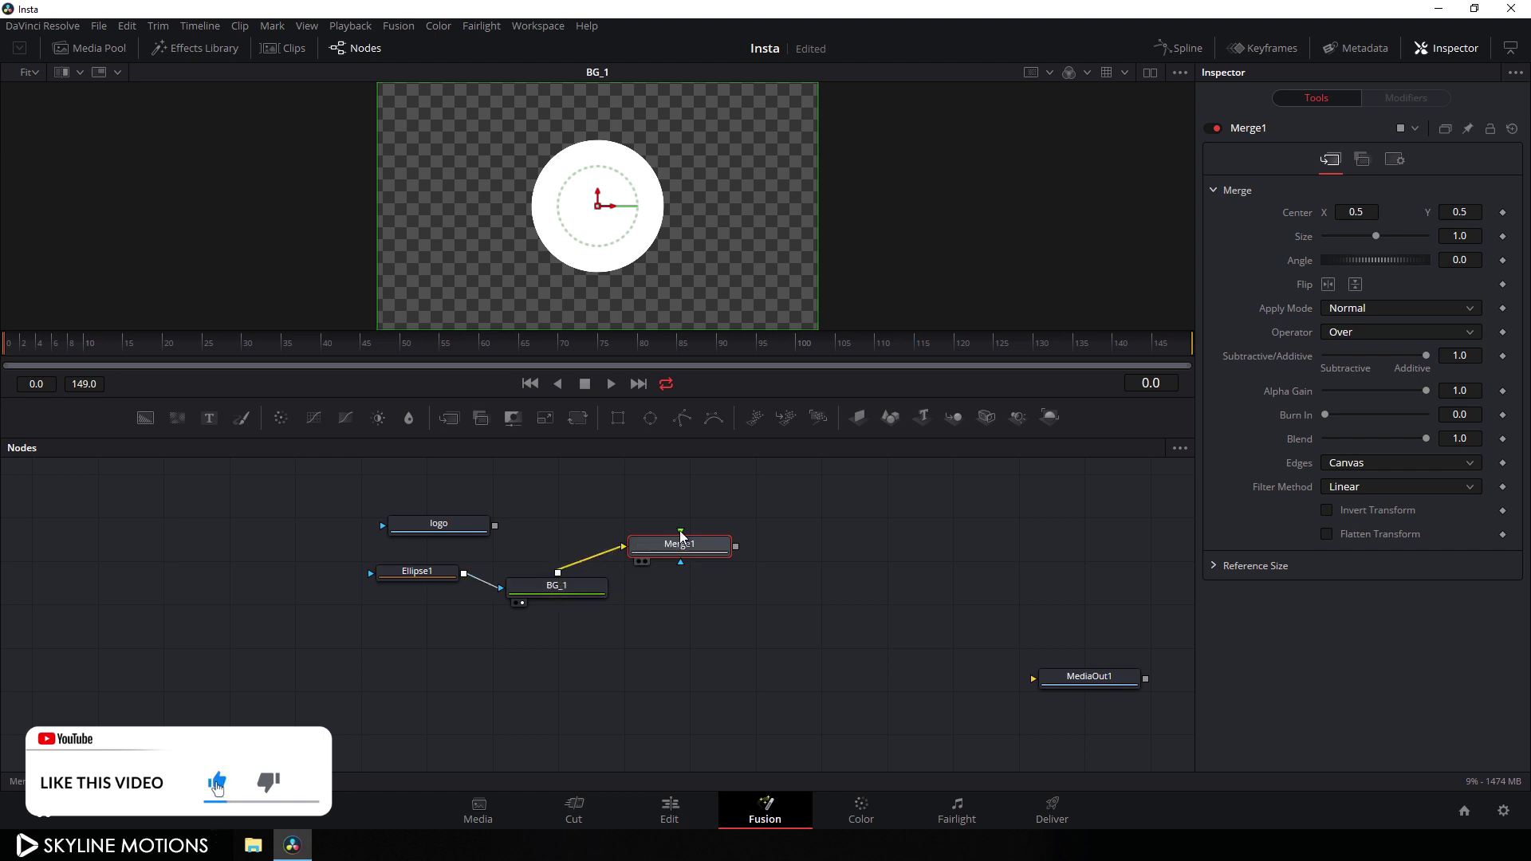
pyautogui.moveTo(680, 530); pyautogui.dragTo(440, 524)
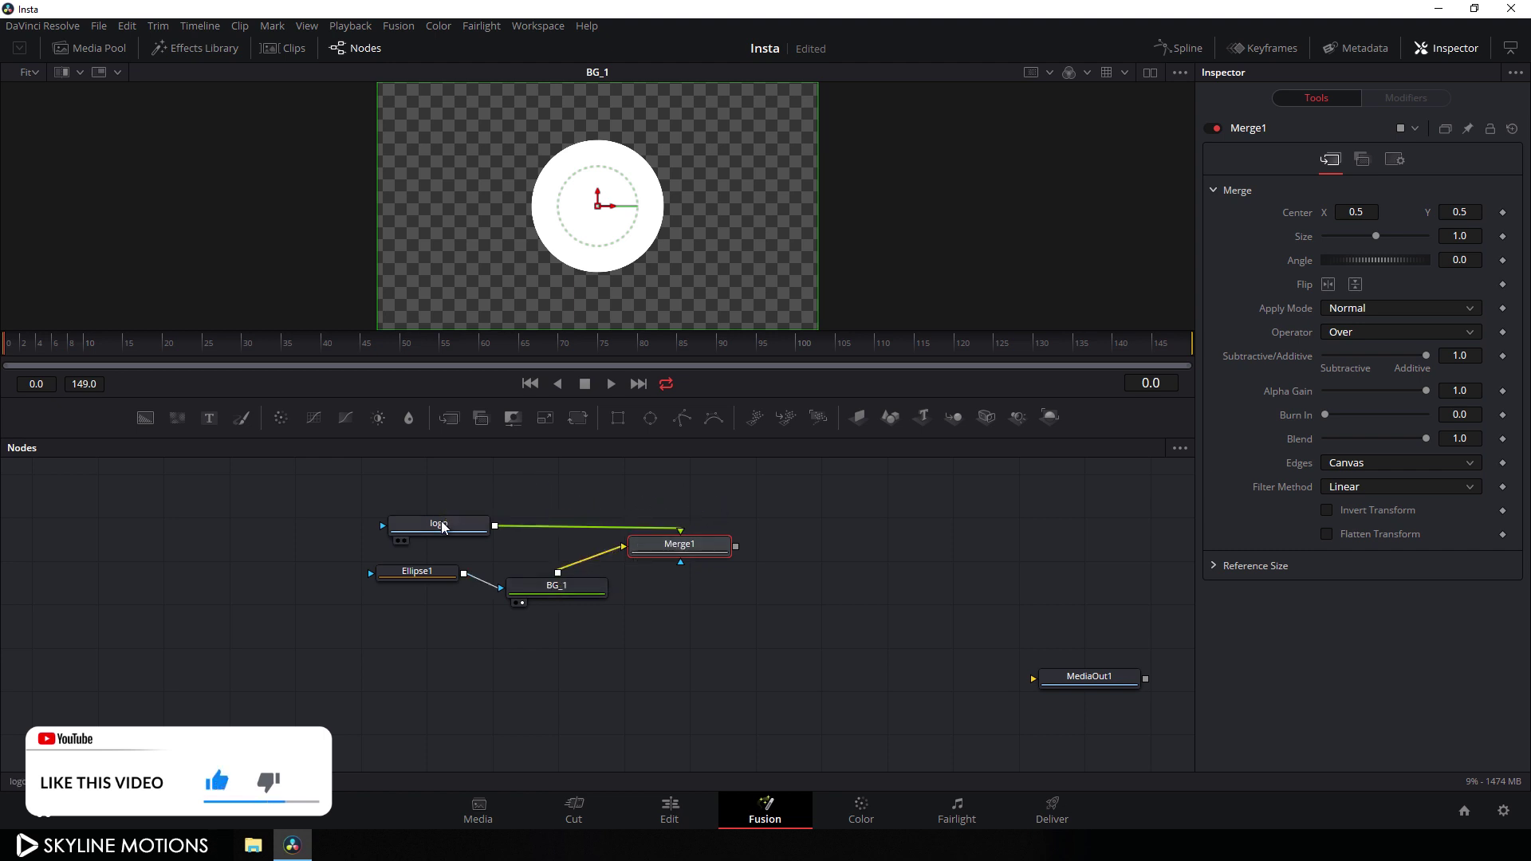
pyautogui.moveTo(701, 554); pyautogui.dragTo(650, 213)
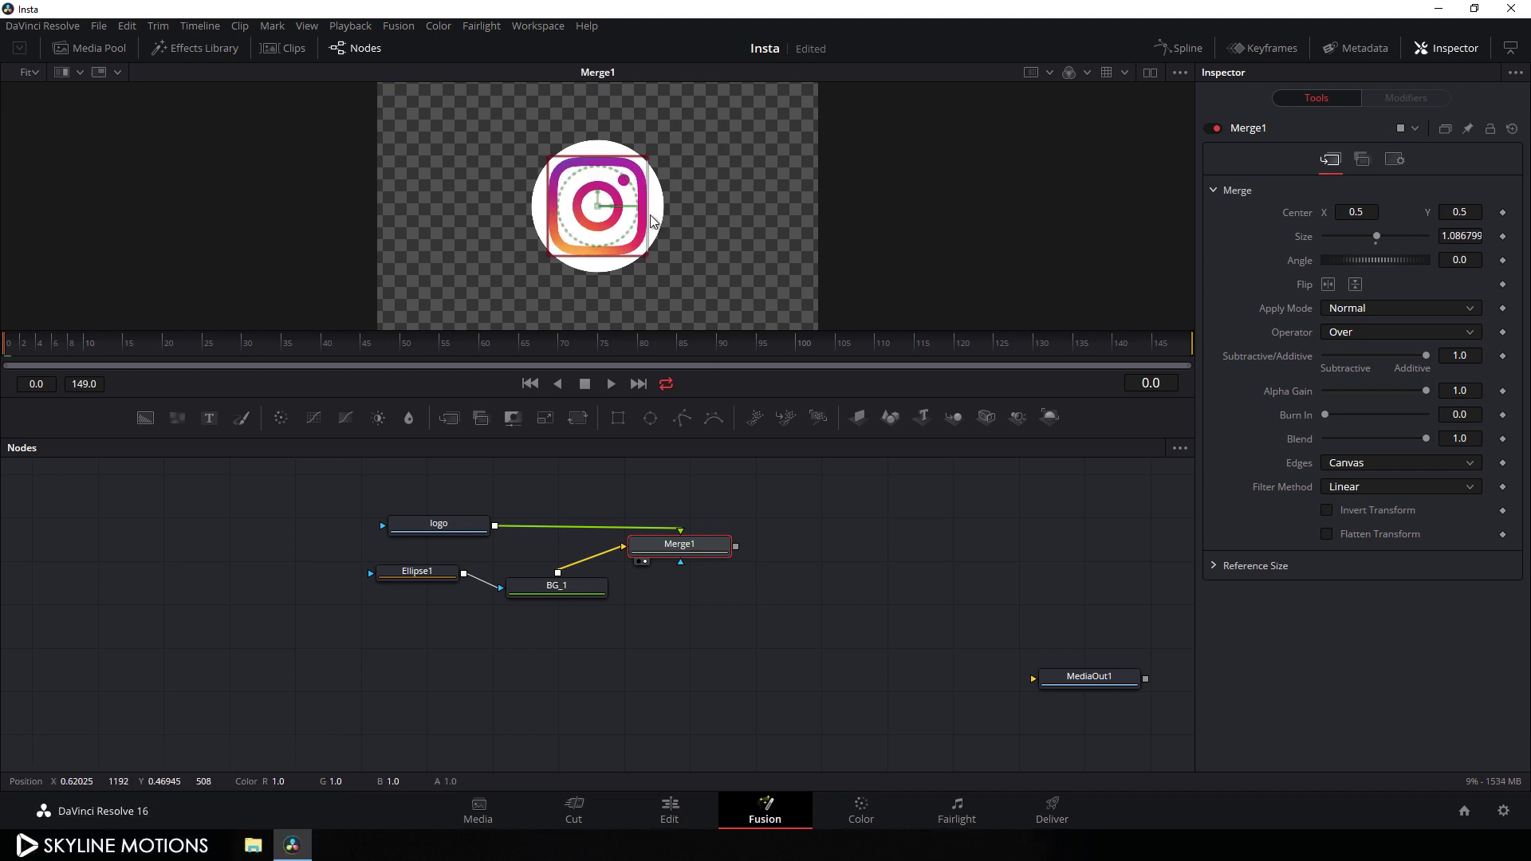
pyautogui.hotkey('ctrl', 'z')
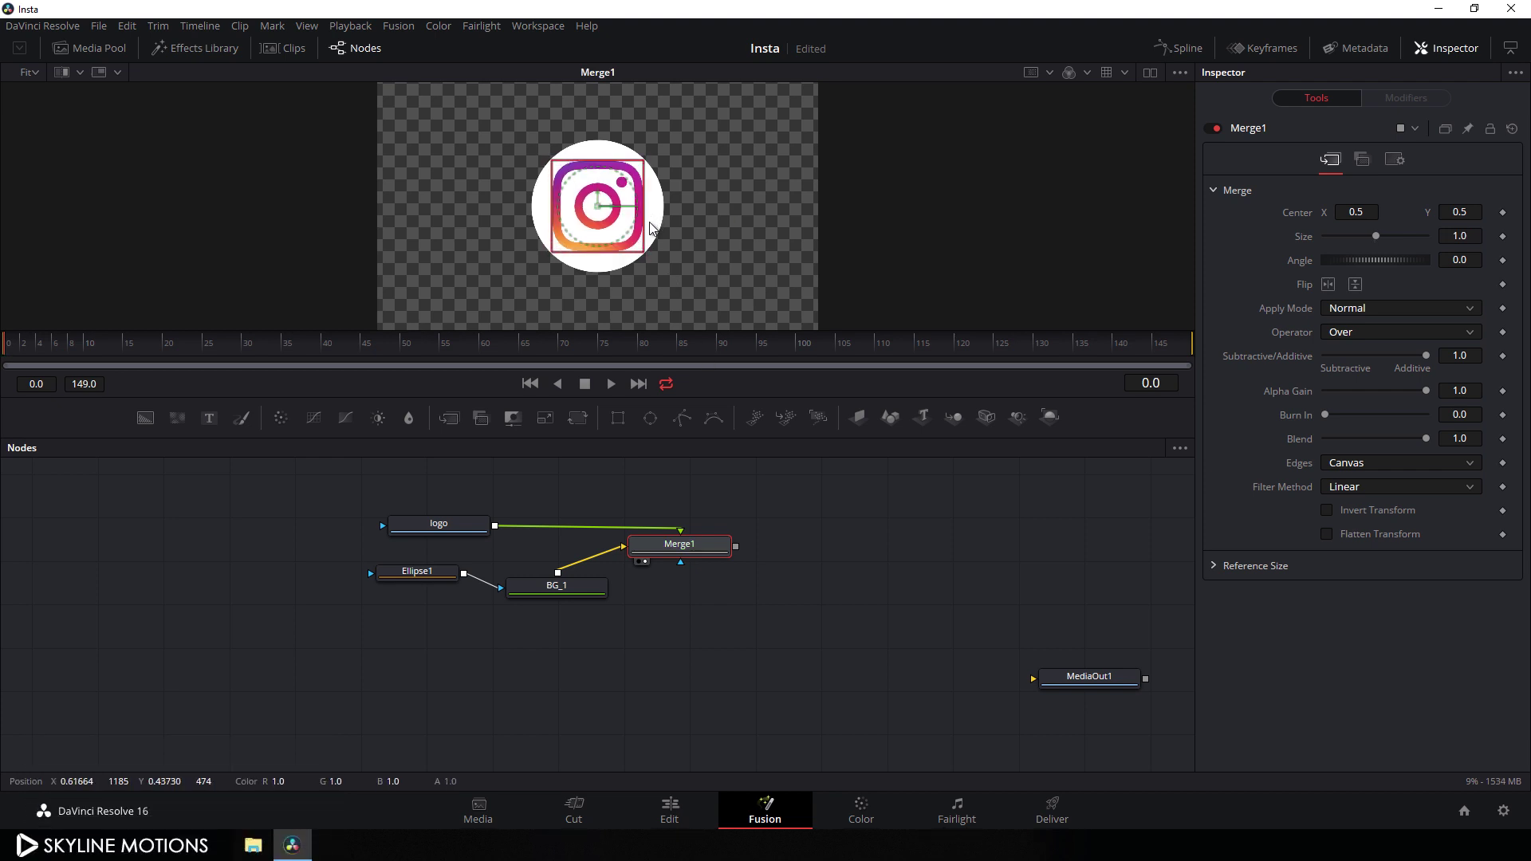
pyautogui.click(745, 491)
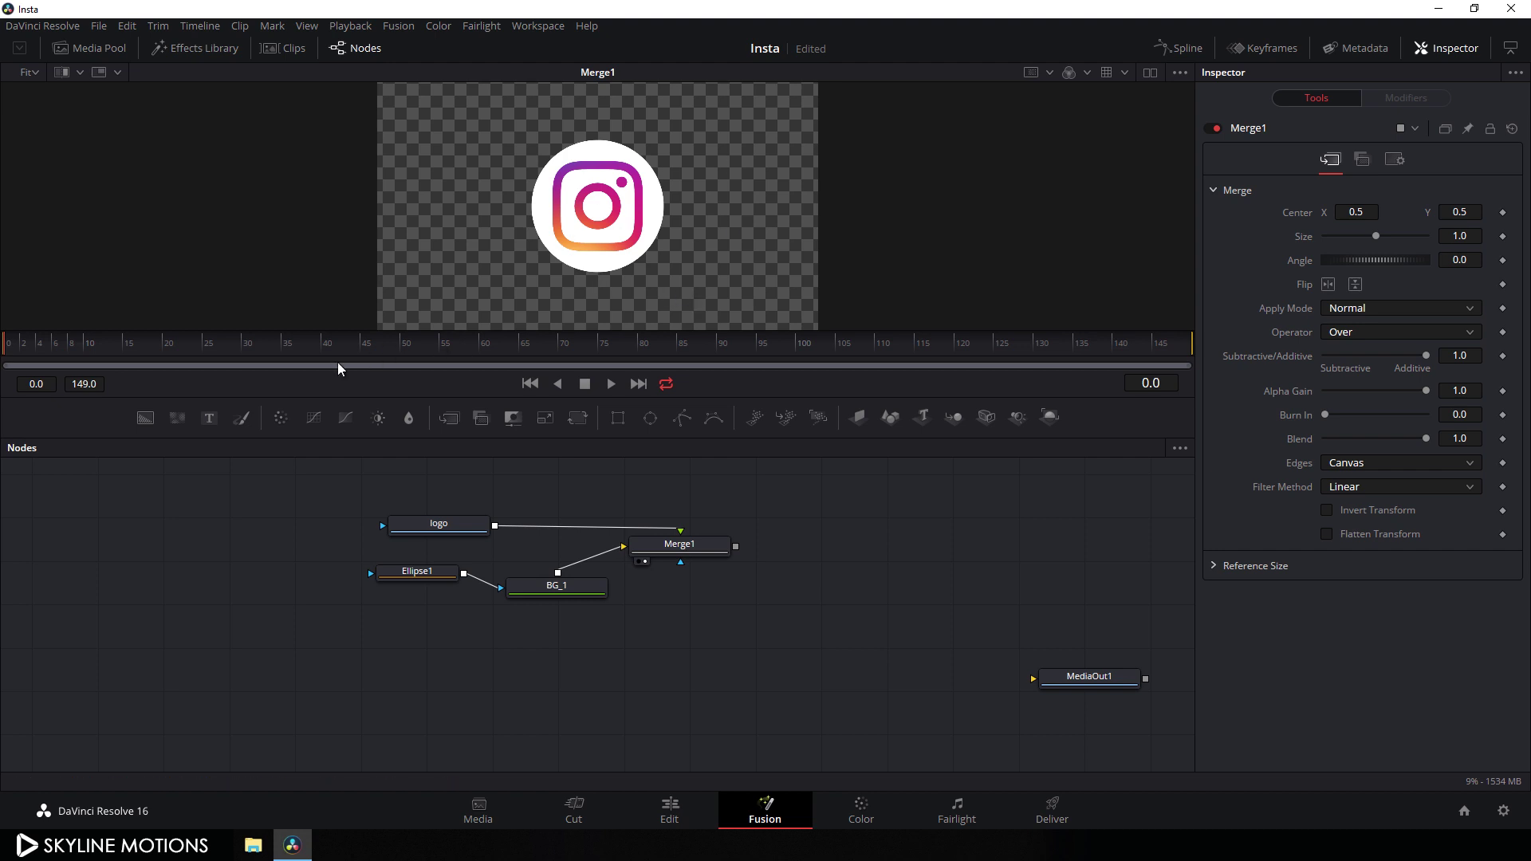
pyautogui.moveTo(317, 346)
pyautogui.mouseDown()
pyautogui.moveTo(301, 345)
pyautogui.moveTo(327, 355)
pyautogui.mouseUp()
# Add a Transform after Merge1 named 'Ani_1' and keyframe its Size at frame 40
pyautogui.click(695, 548)
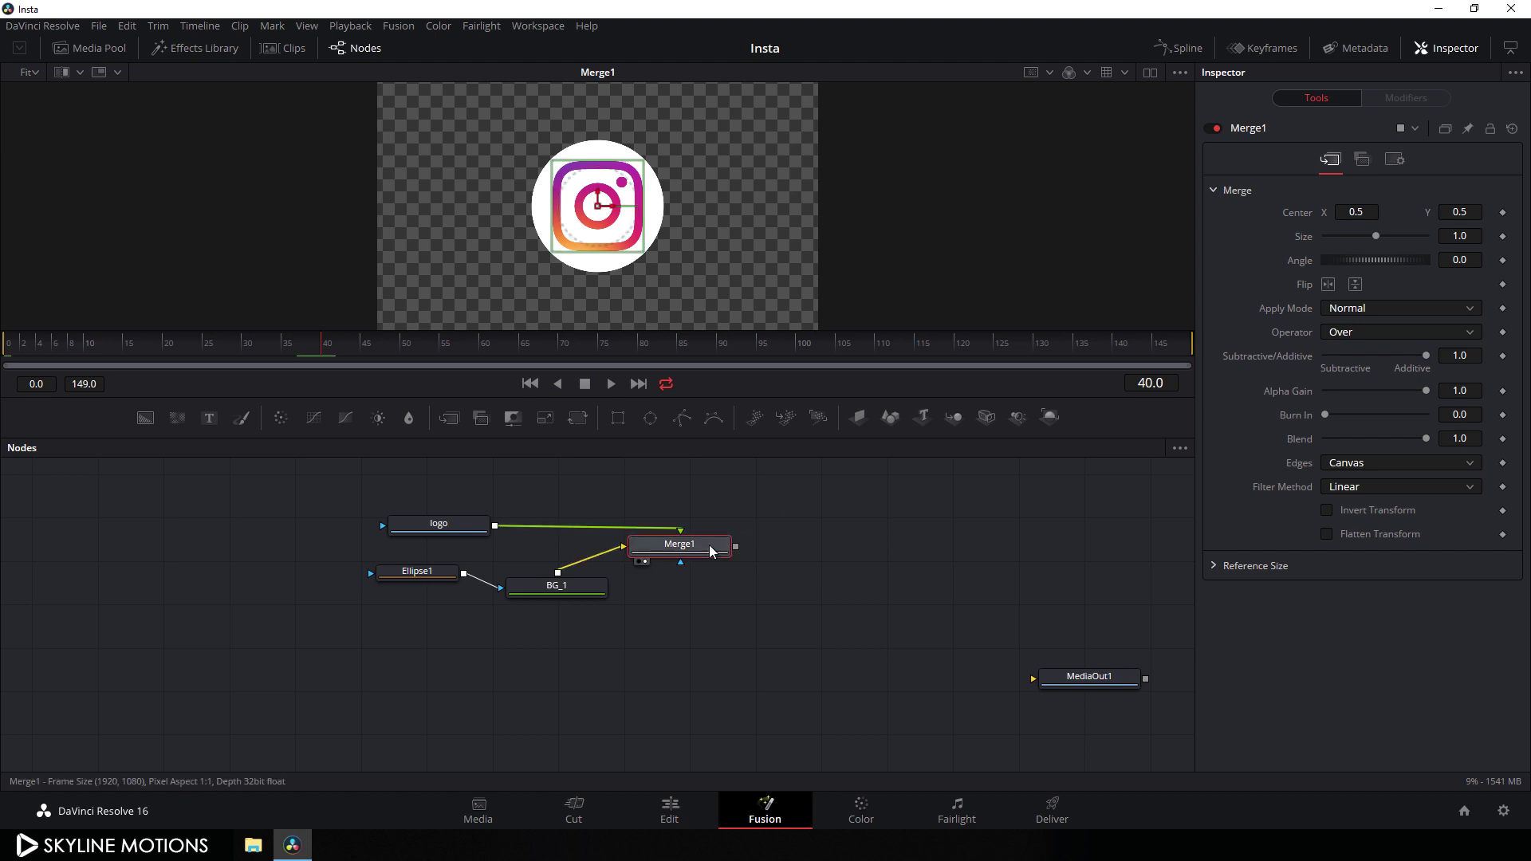
pyautogui.click(572, 419)
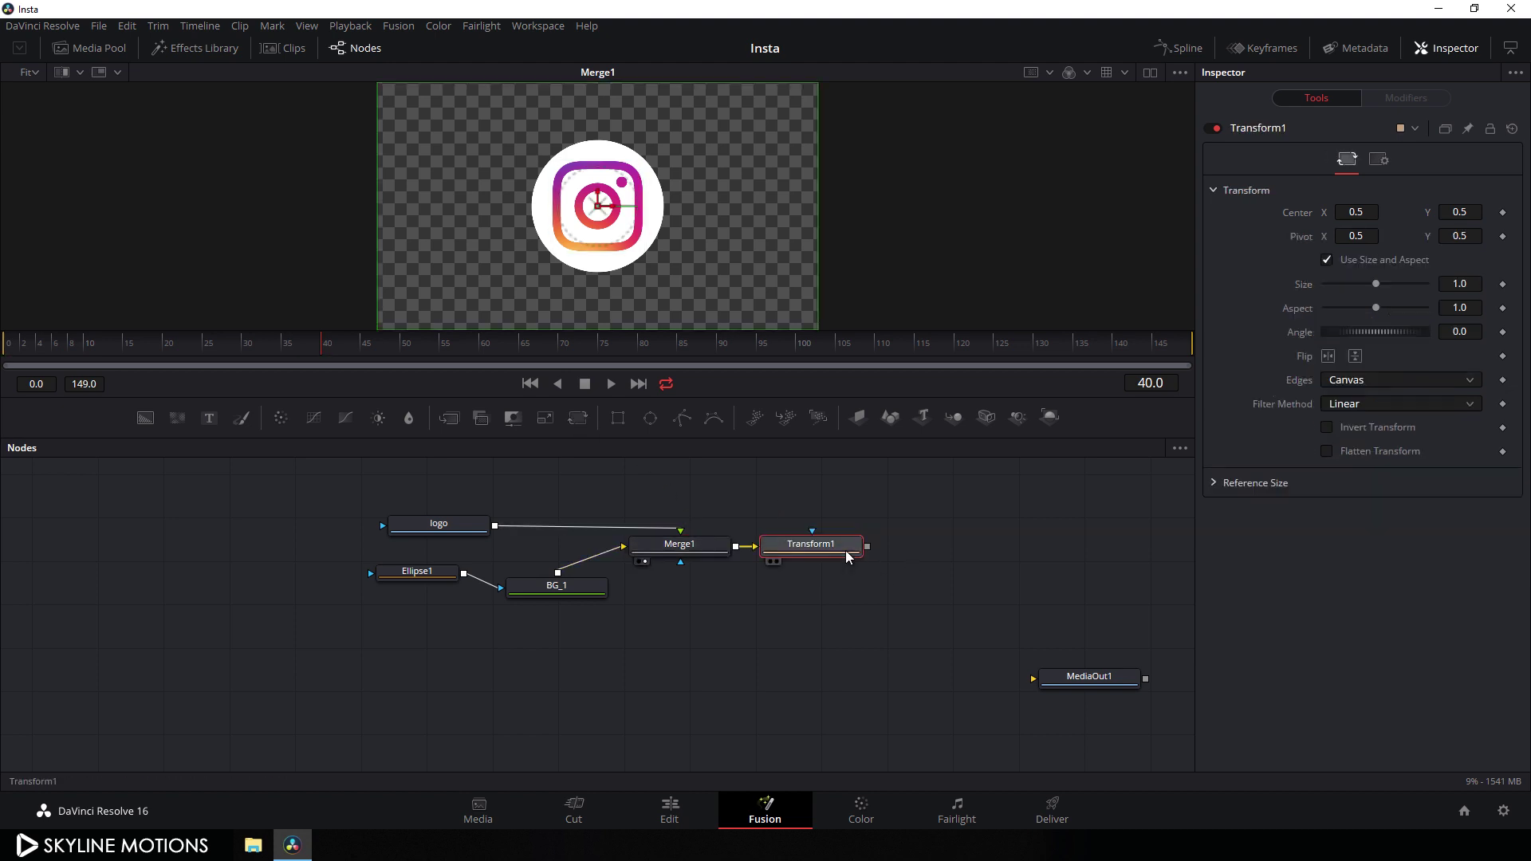
pyautogui.moveTo(820, 552); pyautogui.dragTo(786, 206)
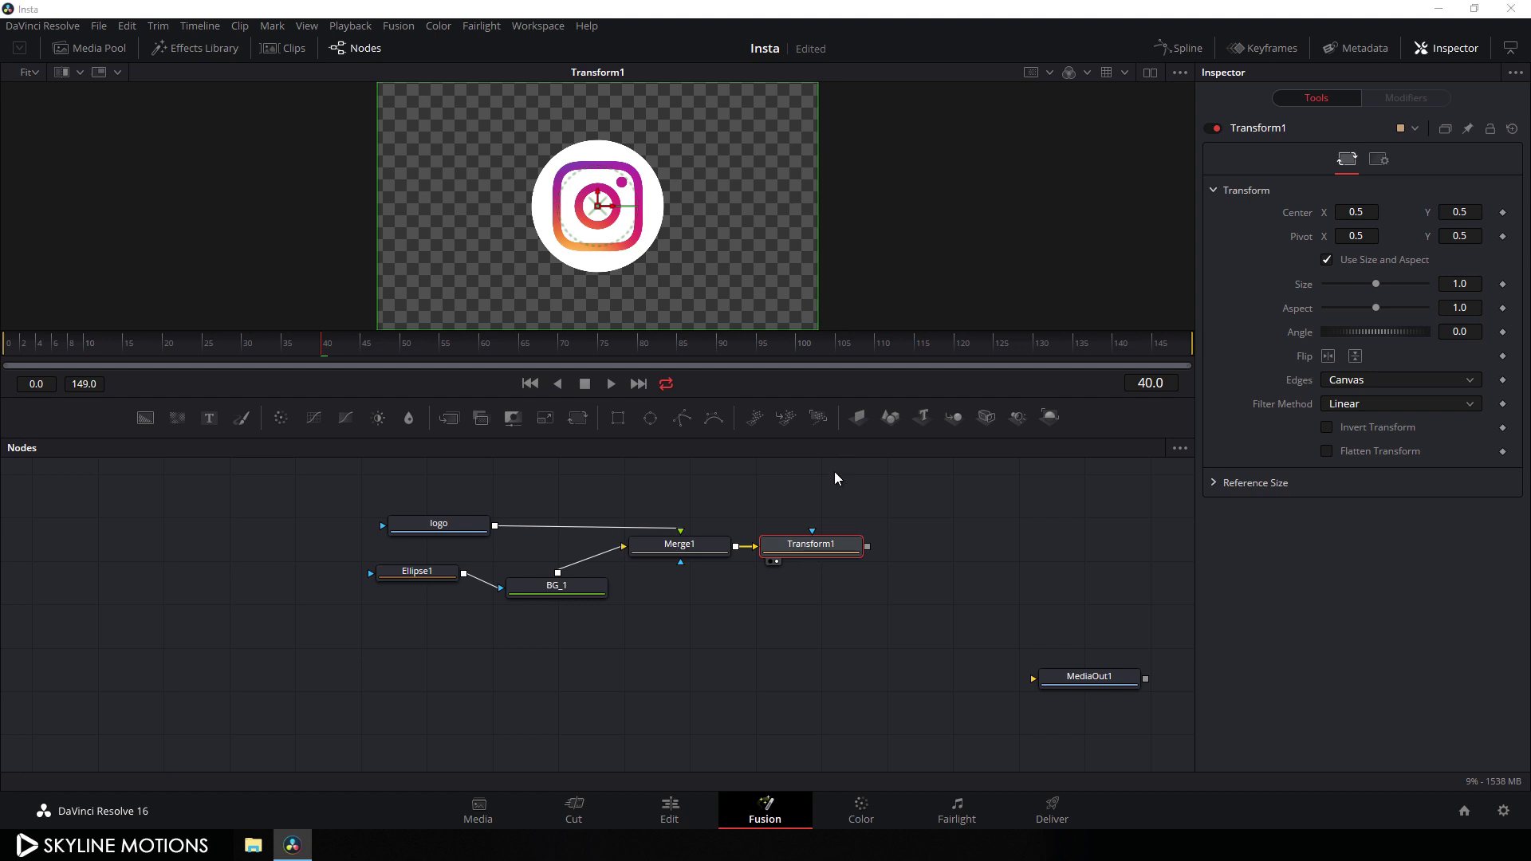
pyautogui.press('F2')
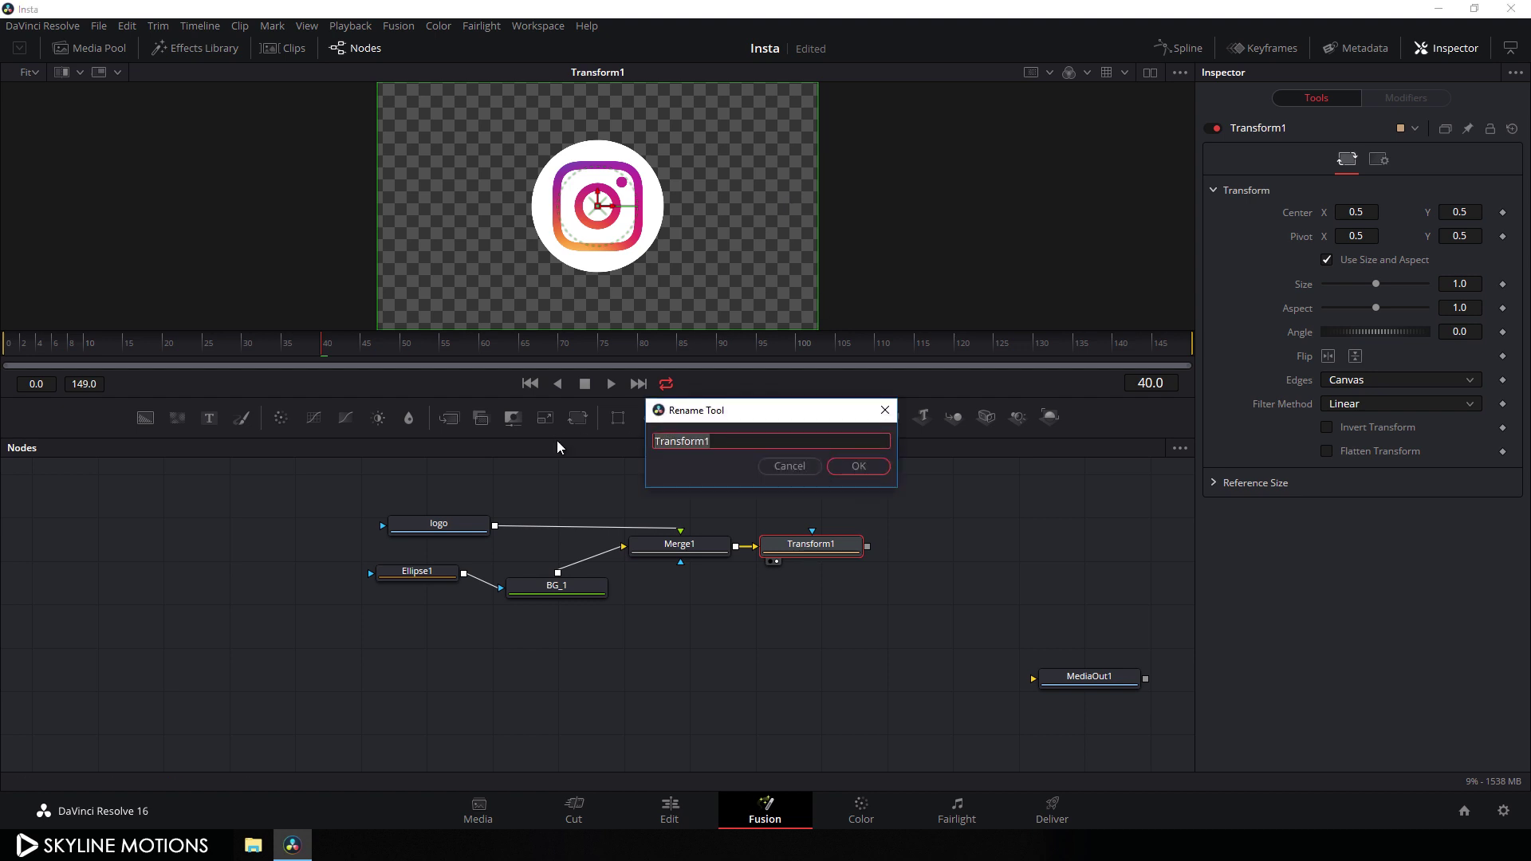
pyautogui.write('Ani_1')
pyautogui.press('Return')
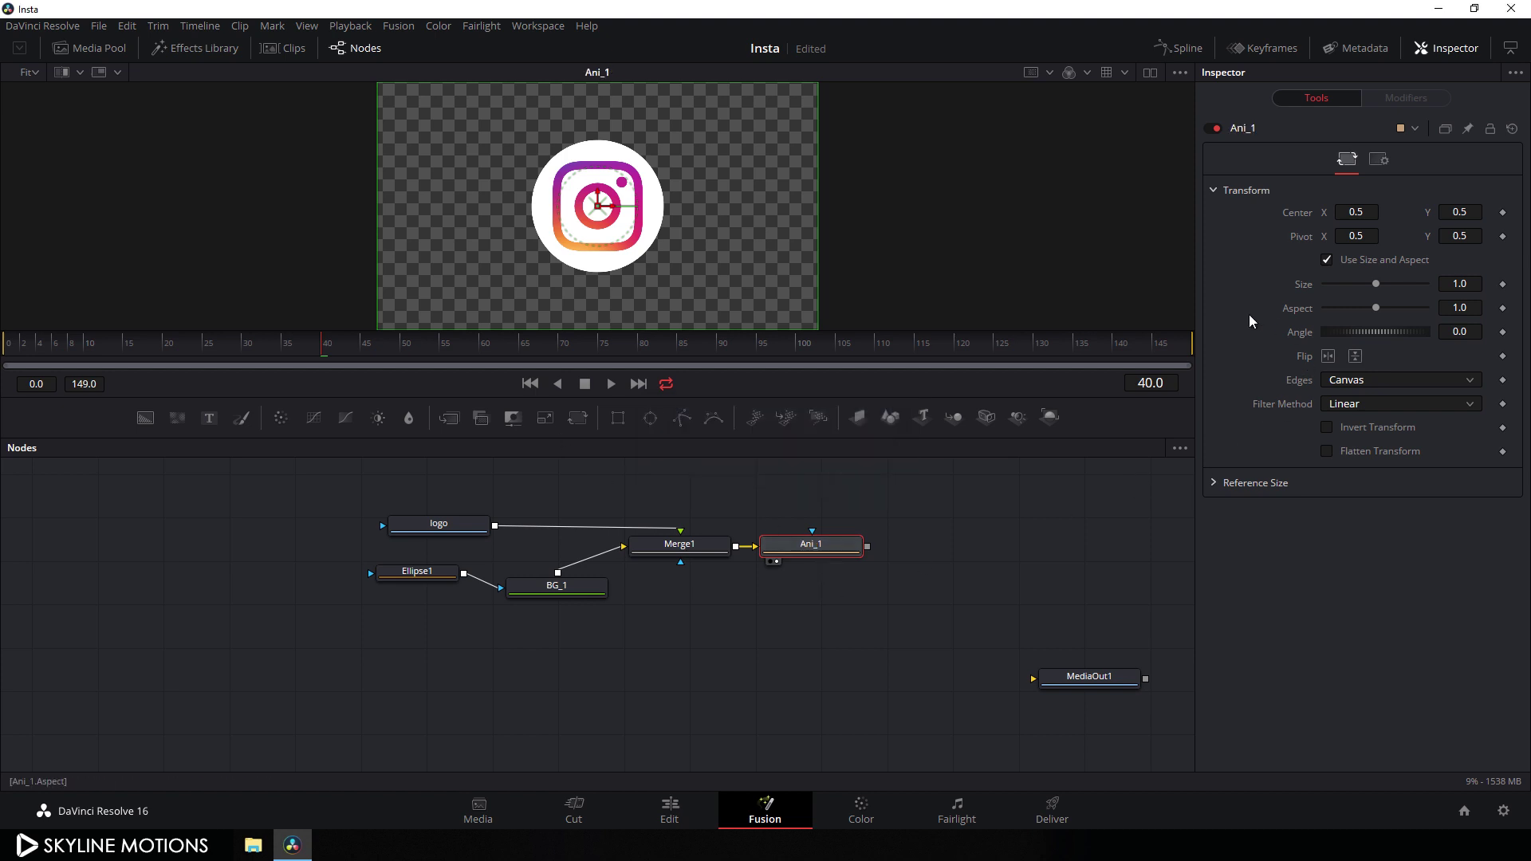
pyautogui.rightClick(1304, 283)
pyautogui.click(1318, 294)
# Set Ani_1's Size to 0 at frame 10 and preview the logo growing
pyautogui.moveTo(322, 348); pyautogui.dragTo(136, 351)
pyautogui.moveTo(1372, 289); pyautogui.dragTo(1295, 287)
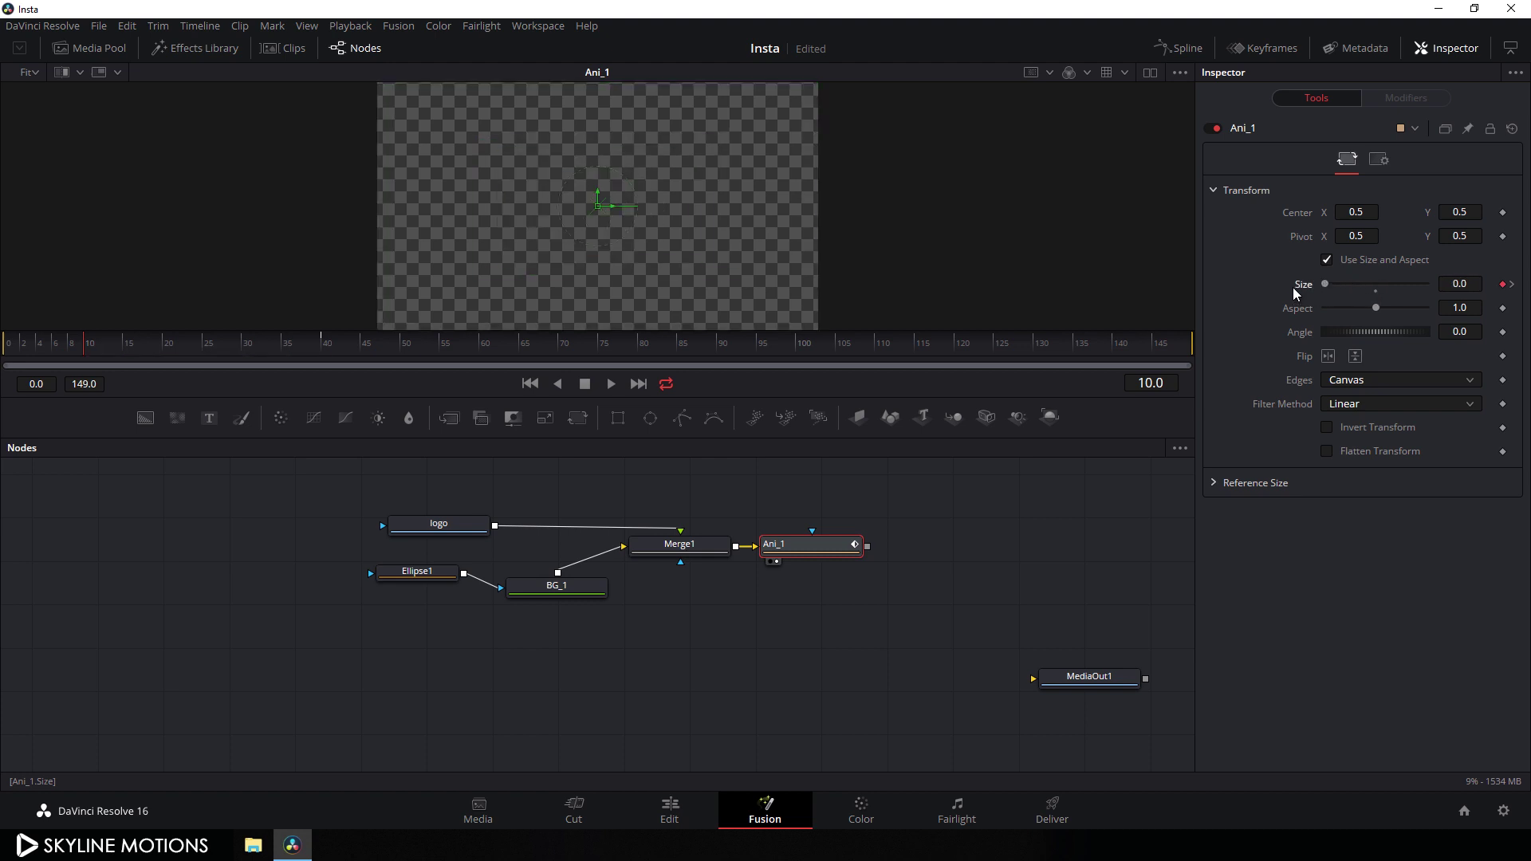
pyautogui.click(70, 348)
pyautogui.moveTo(70, 353); pyautogui.dragTo(249, 355)
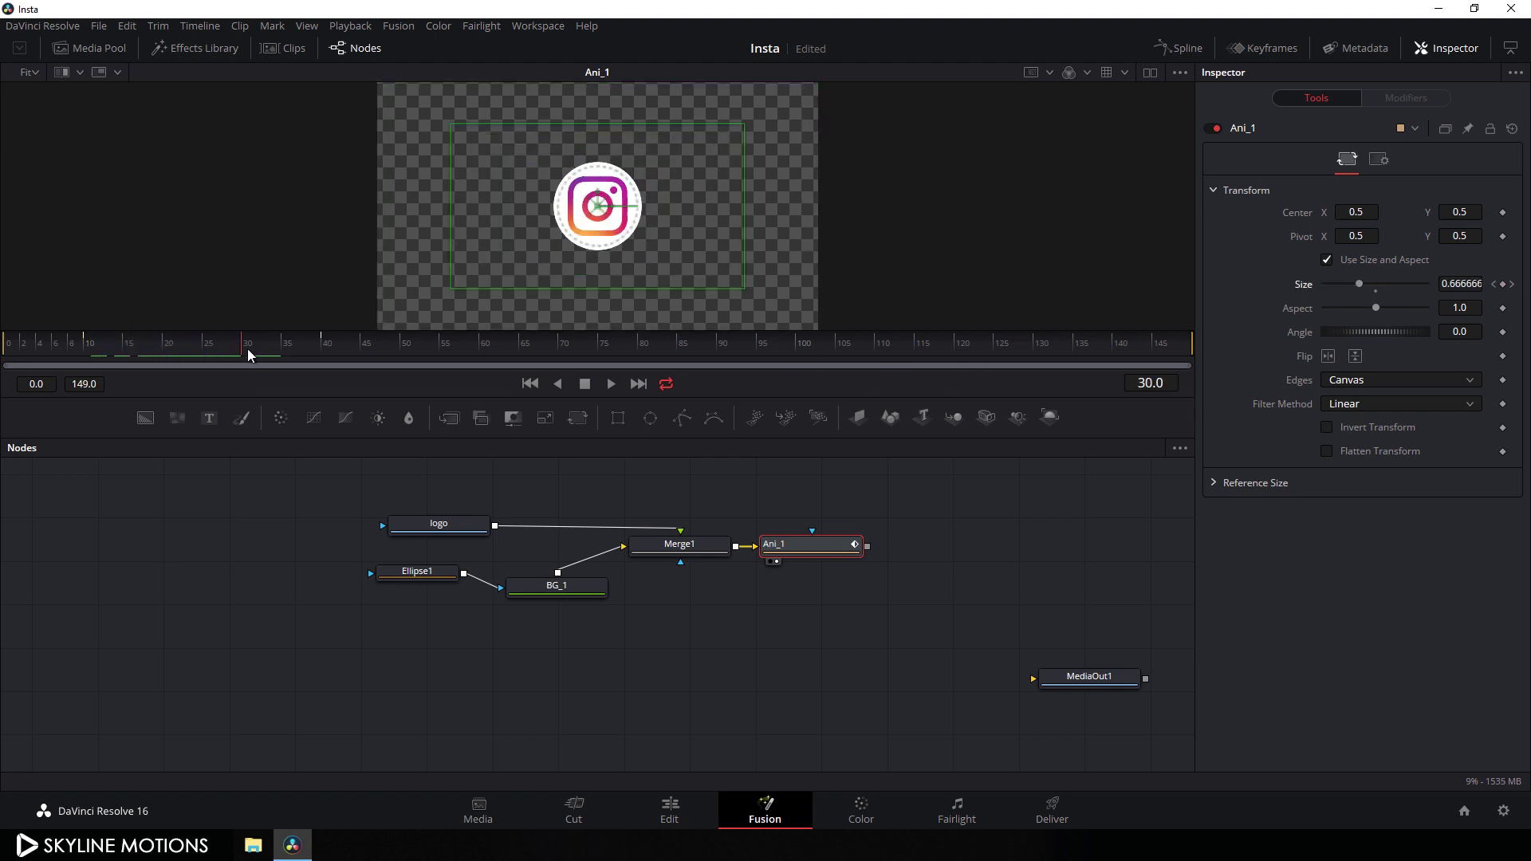
# Show Ani_1's Size curve in a maximized Spline editor, zoomed to fit
pyautogui.click(887, 523)
pyautogui.click(1179, 48)
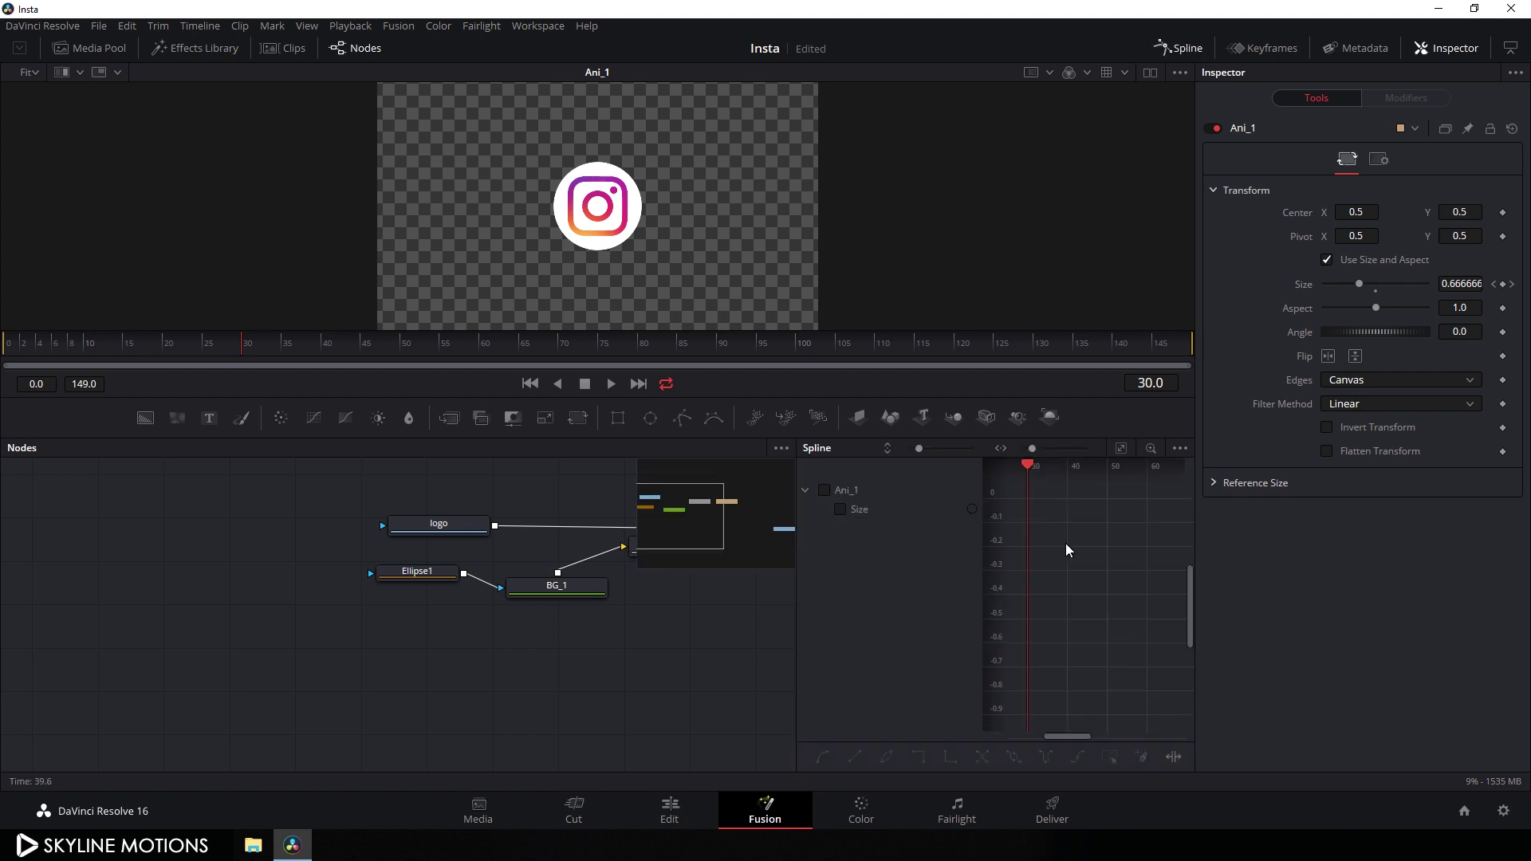
pyautogui.press('F4')
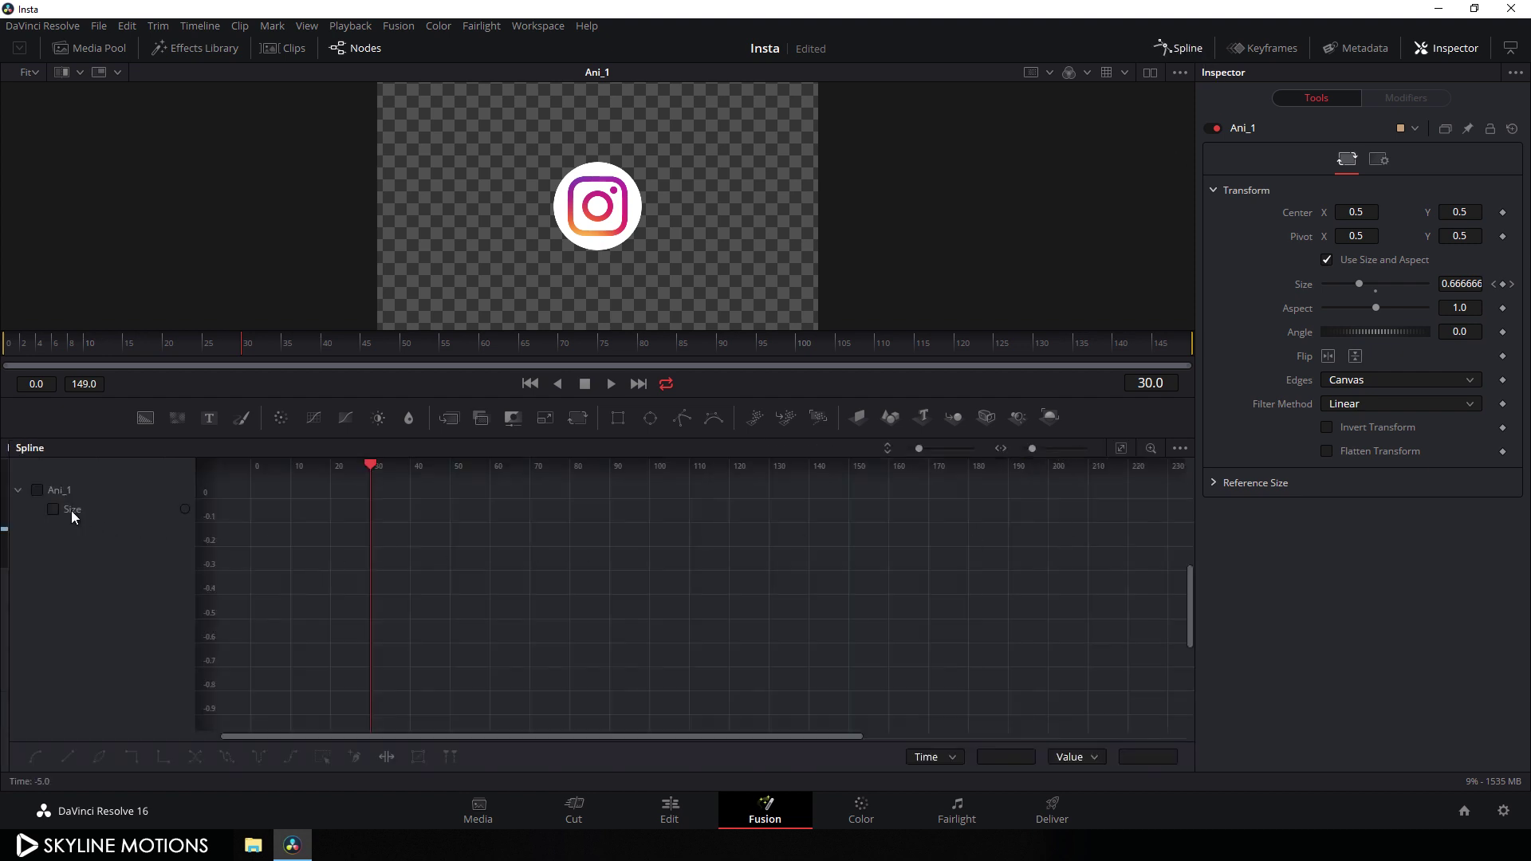
pyautogui.click(36, 490)
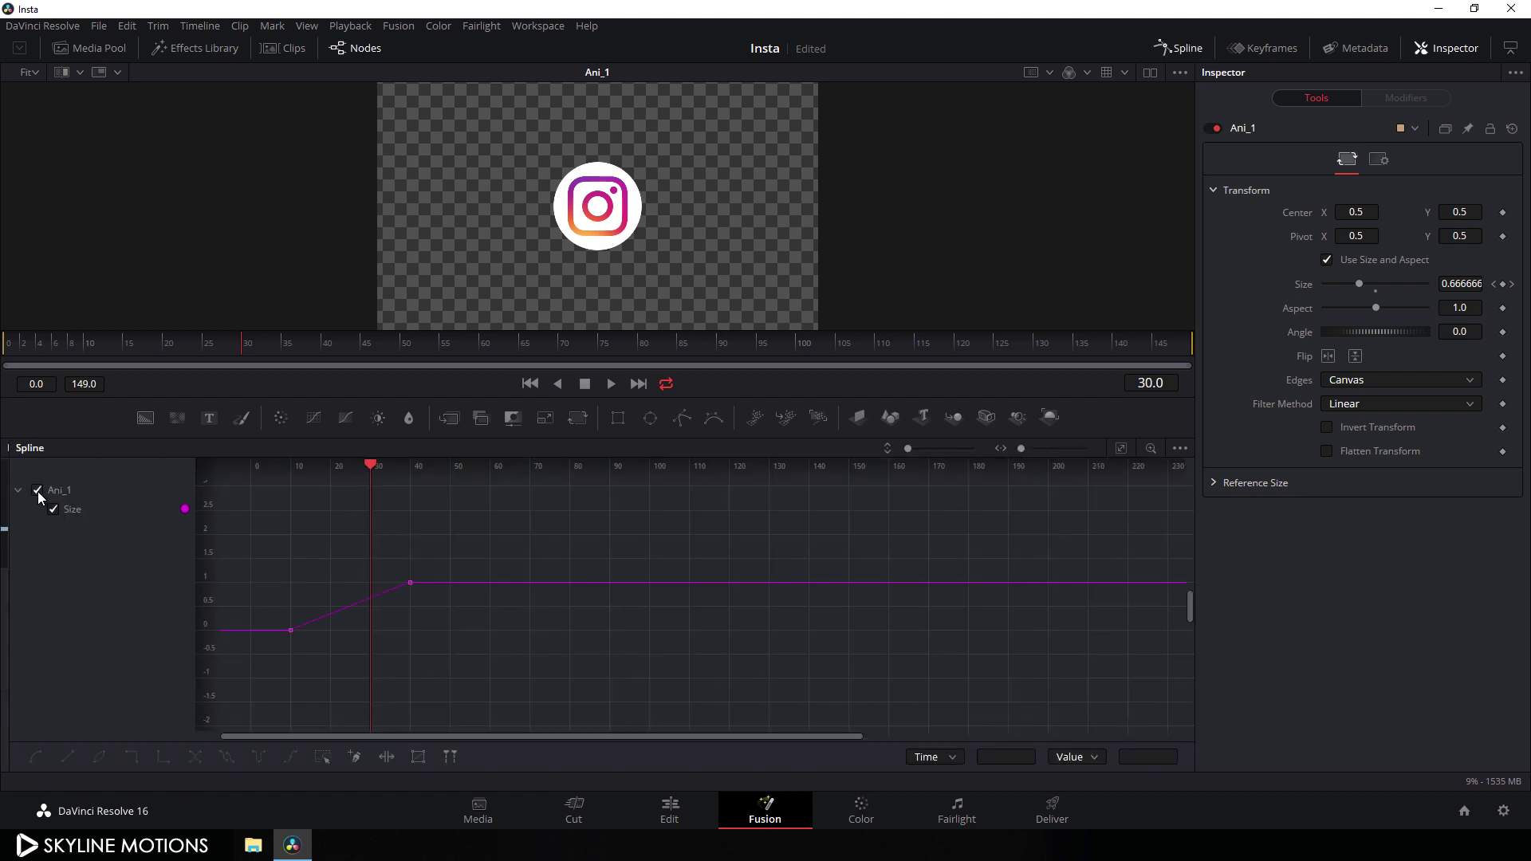
pyautogui.click(1120, 449)
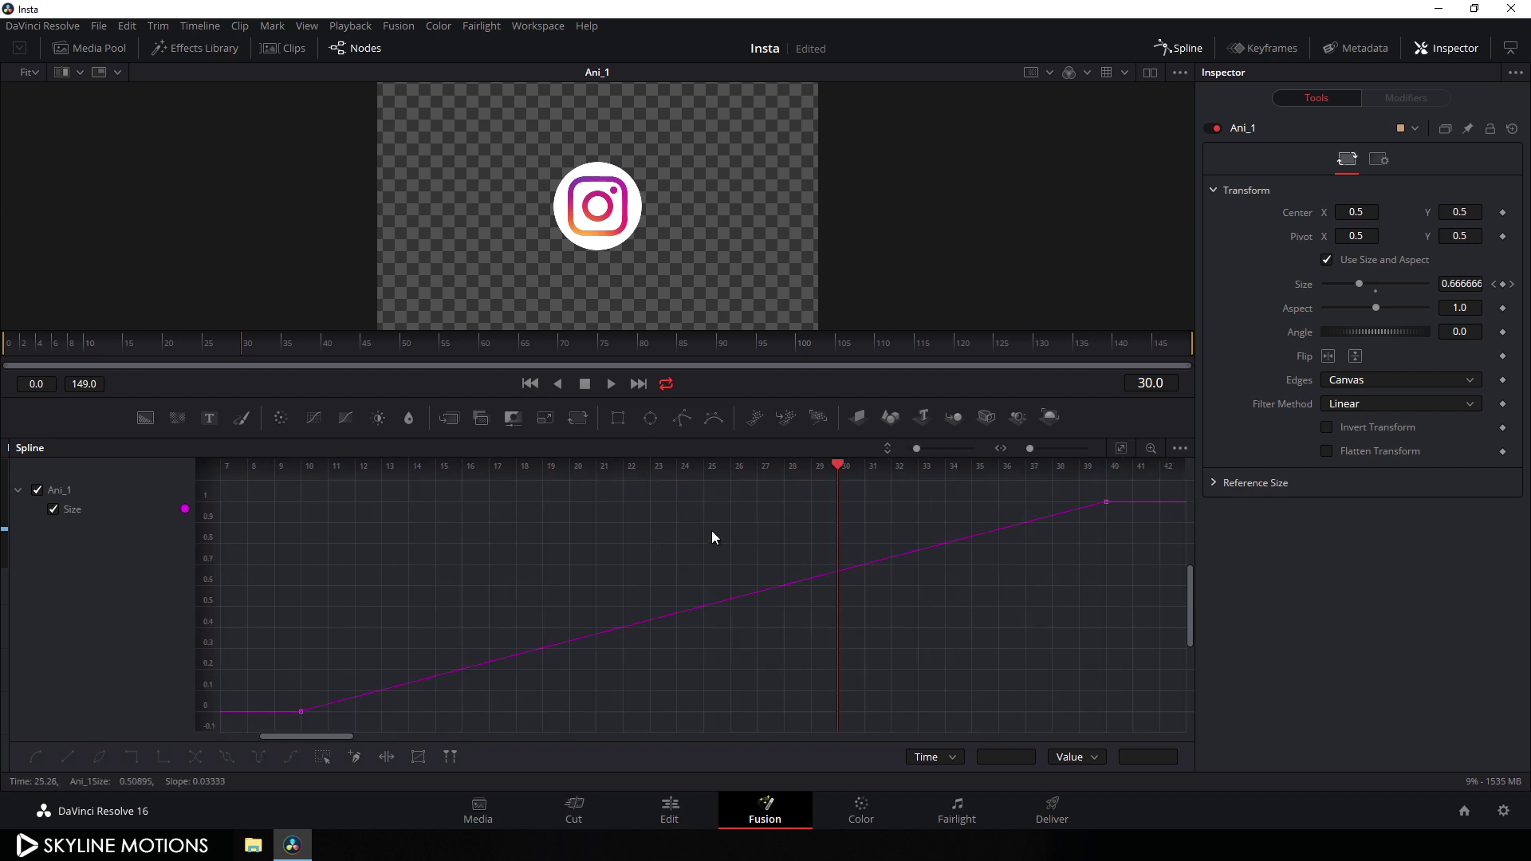
pyautogui.moveTo(836, 465); pyautogui.dragTo(309, 487)
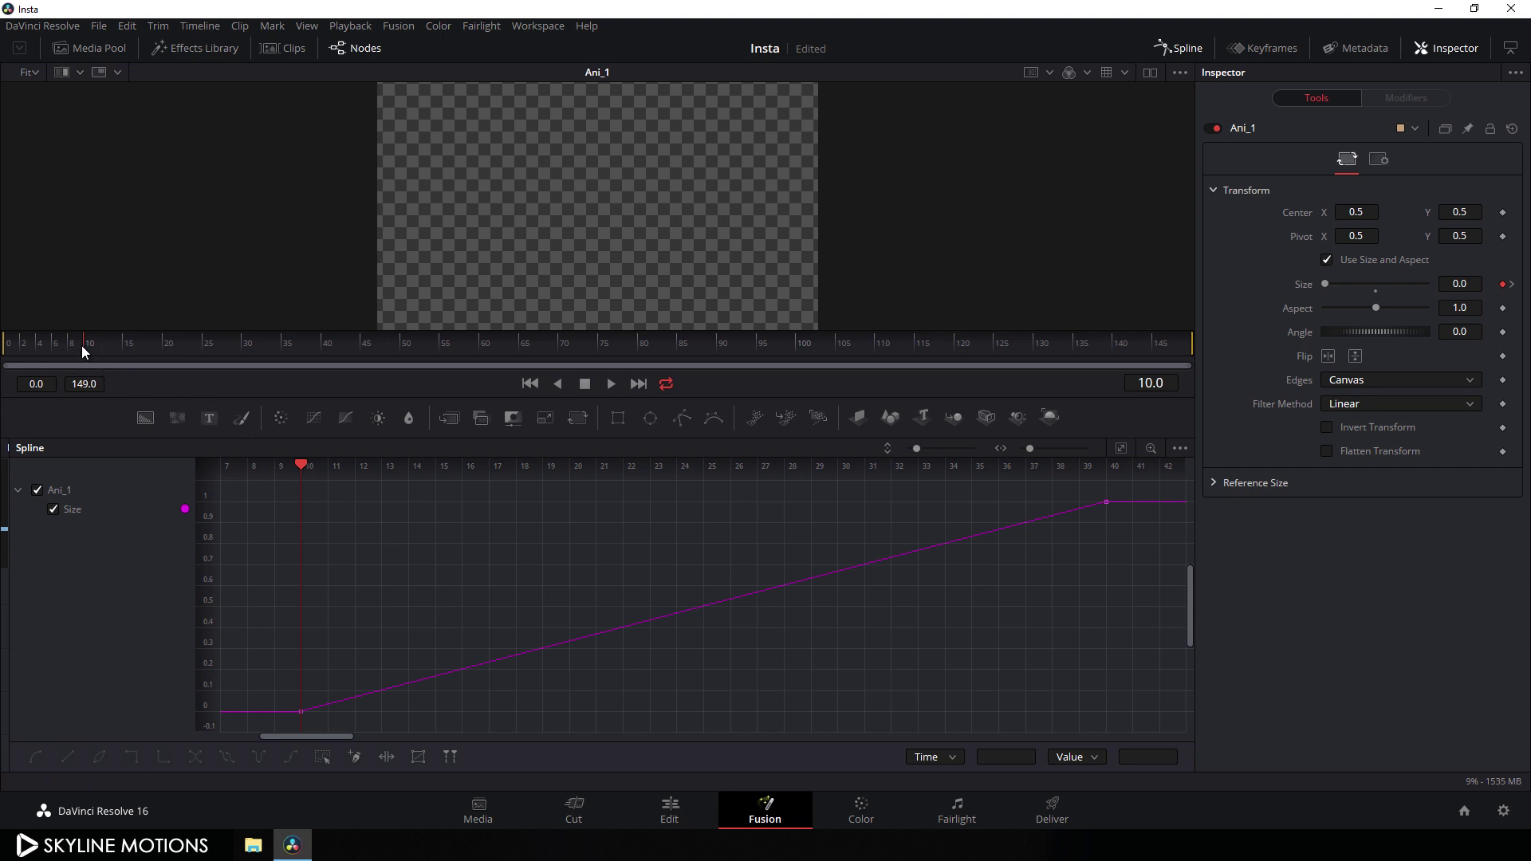
# Keyframe Ani_1's Size to 1 at frame 15
pyautogui.click(123, 353)
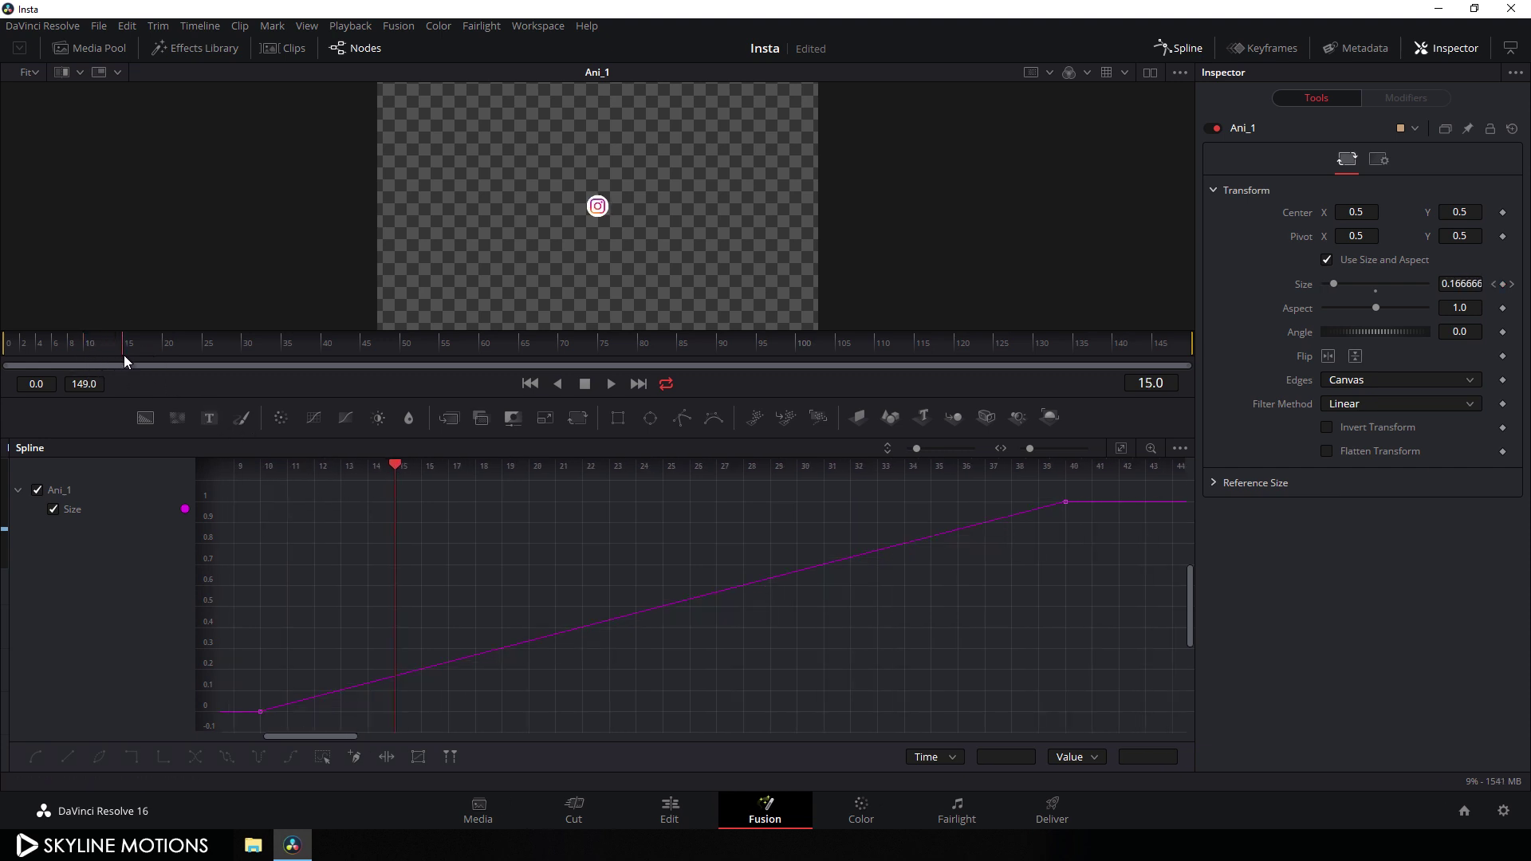
pyautogui.click(394, 679)
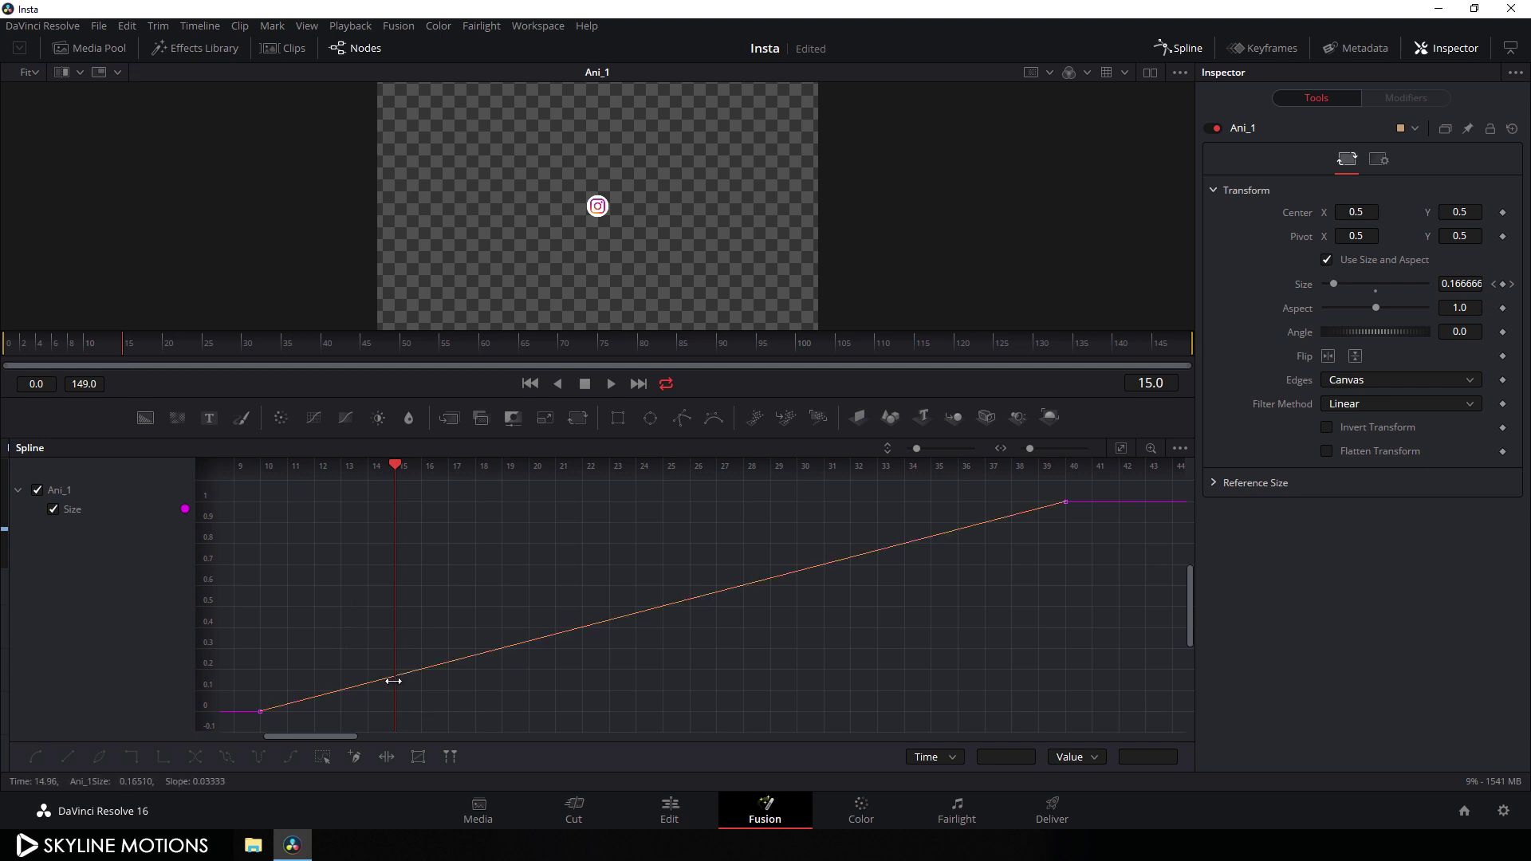
pyautogui.click(823, 615)
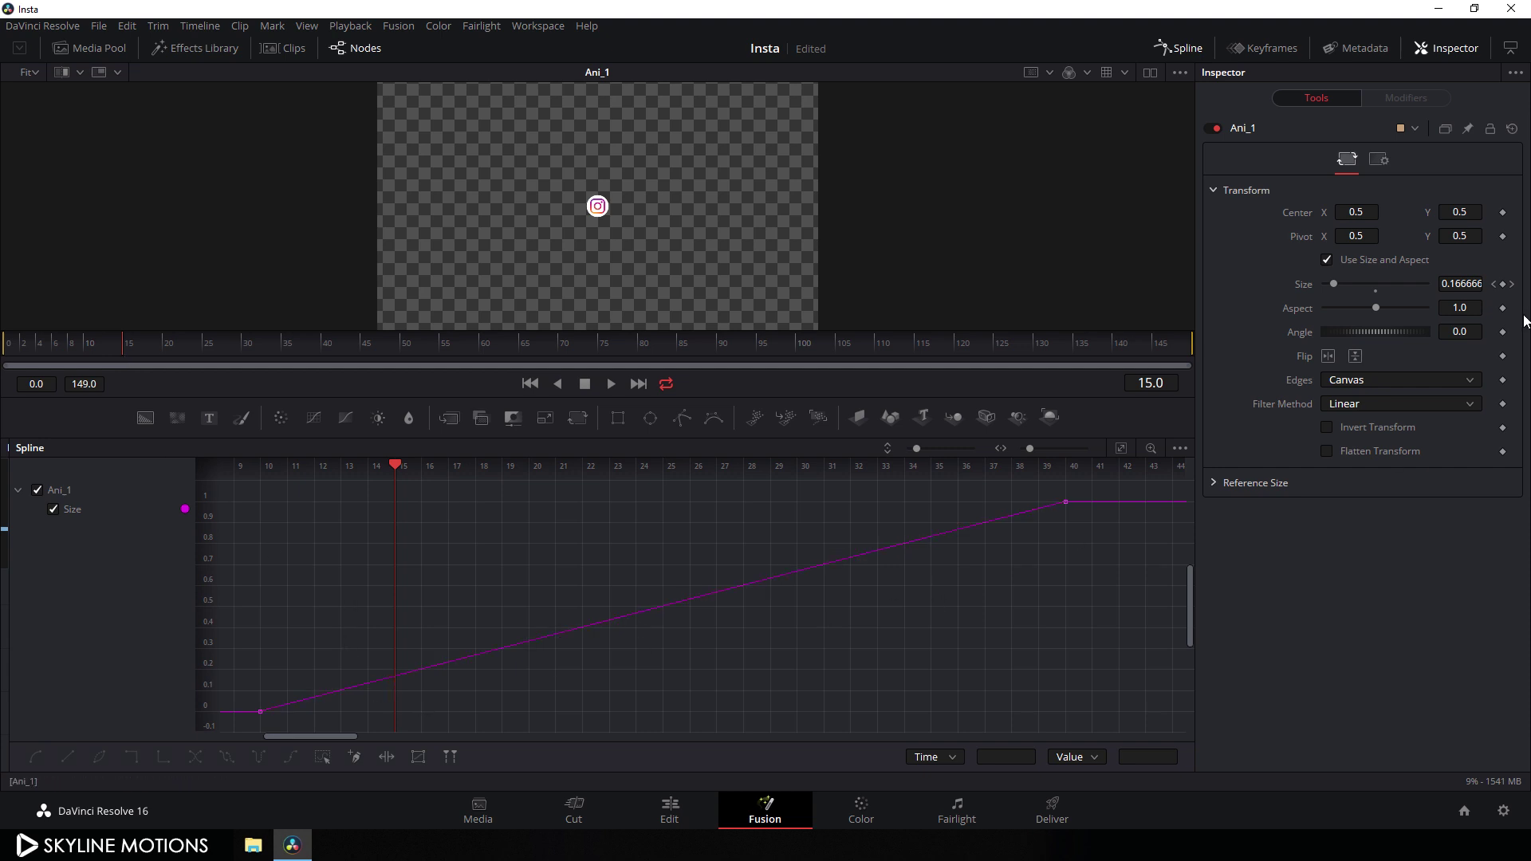
pyautogui.click(1504, 286)
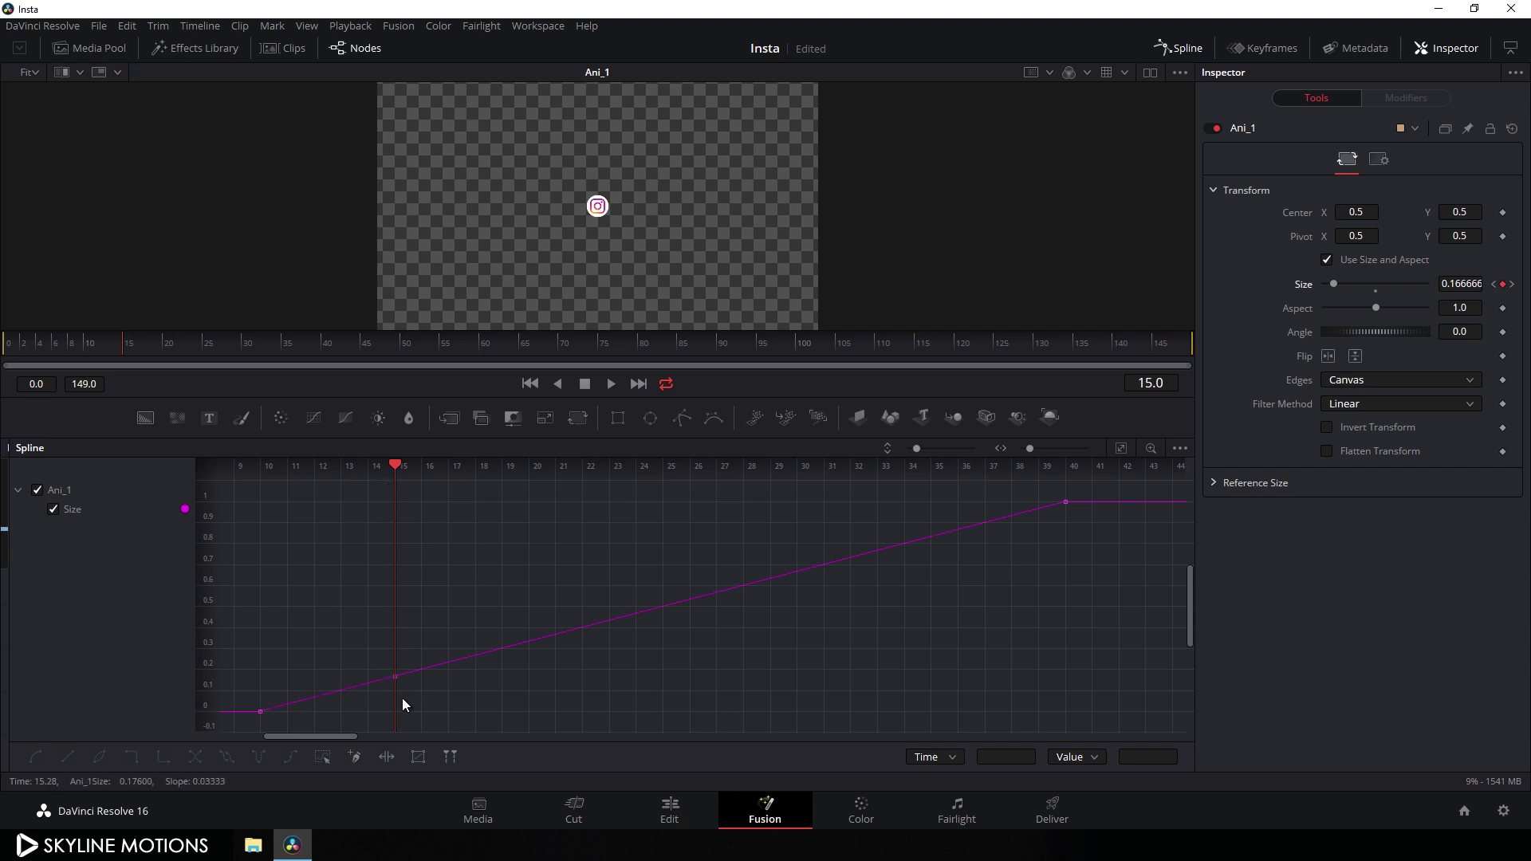
pyautogui.click(1461, 286)
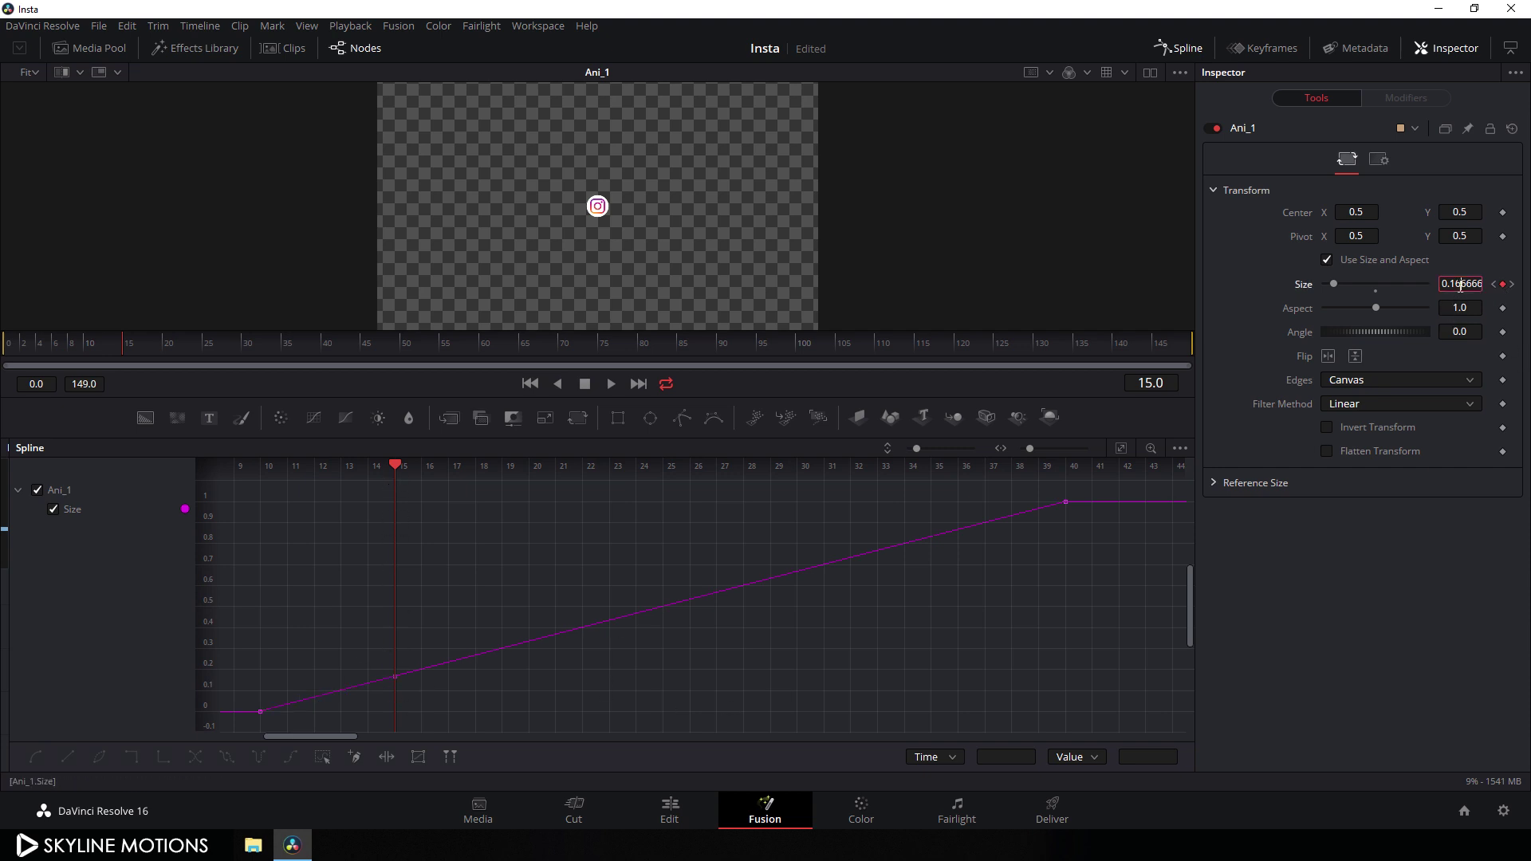
pyautogui.doubleClick(1460, 286)
pyautogui.write('1.1')
pyautogui.press('Tab')
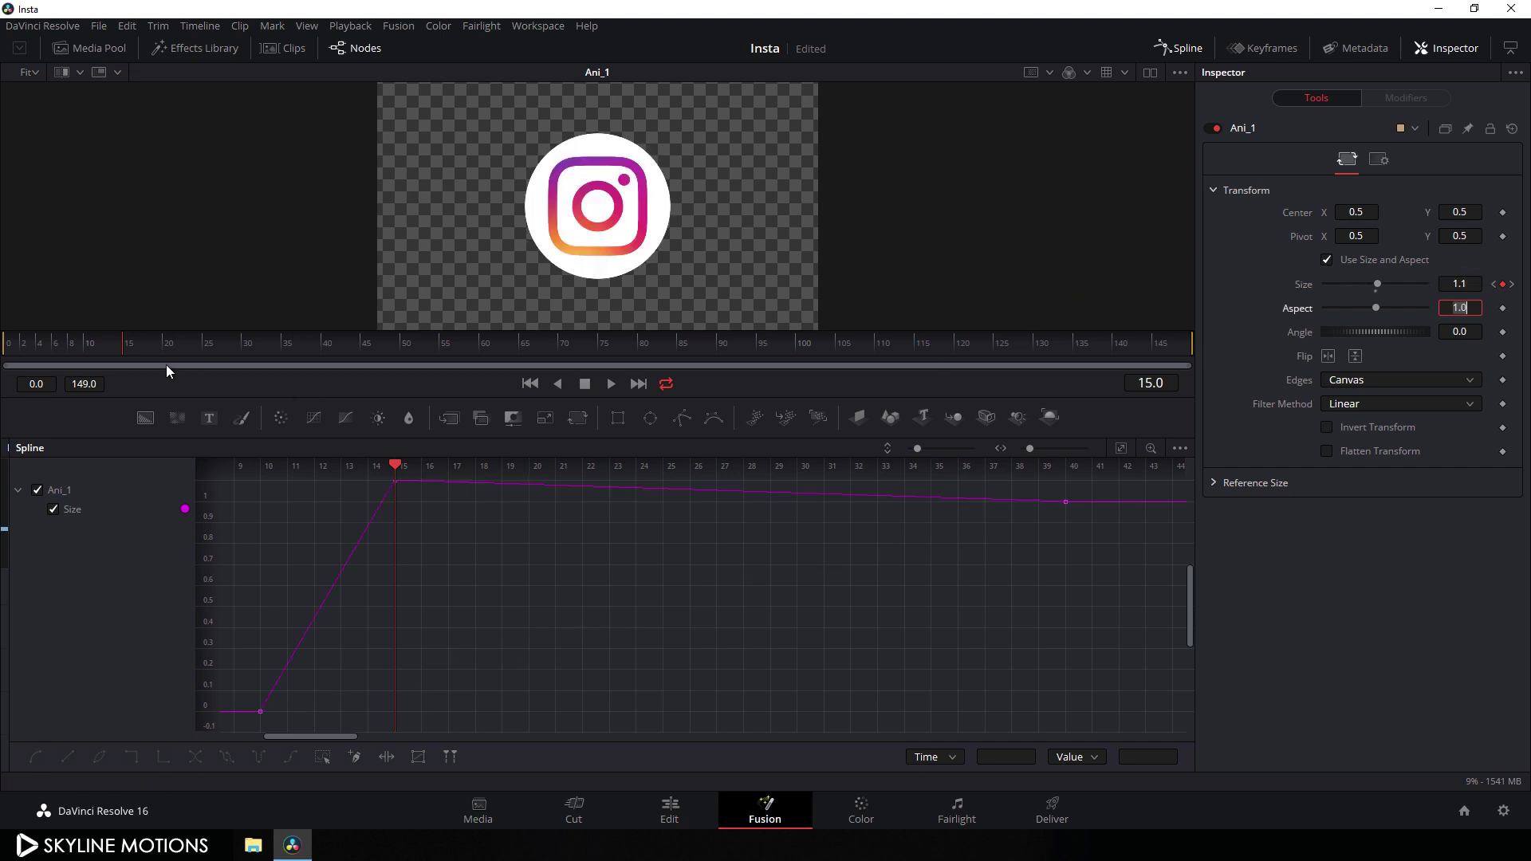
# Keyframe Ani_1's Size to 0.9 at frame 20
pyautogui.moveTo(143, 348); pyautogui.dragTo(166, 361)
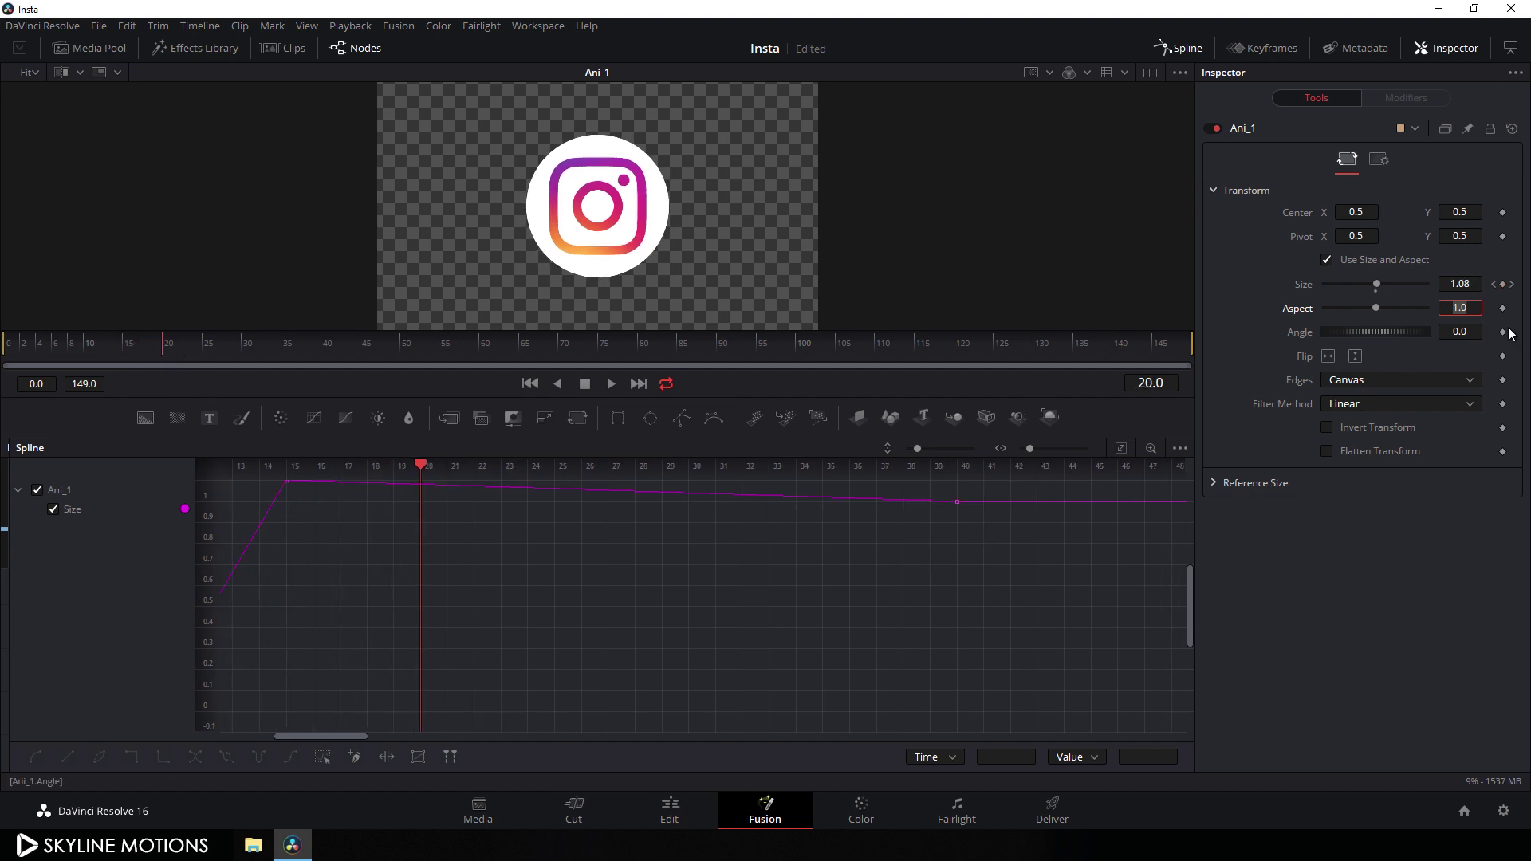
pyautogui.click(1504, 289)
pyautogui.click(1503, 285)
pyautogui.doubleClick(1437, 284)
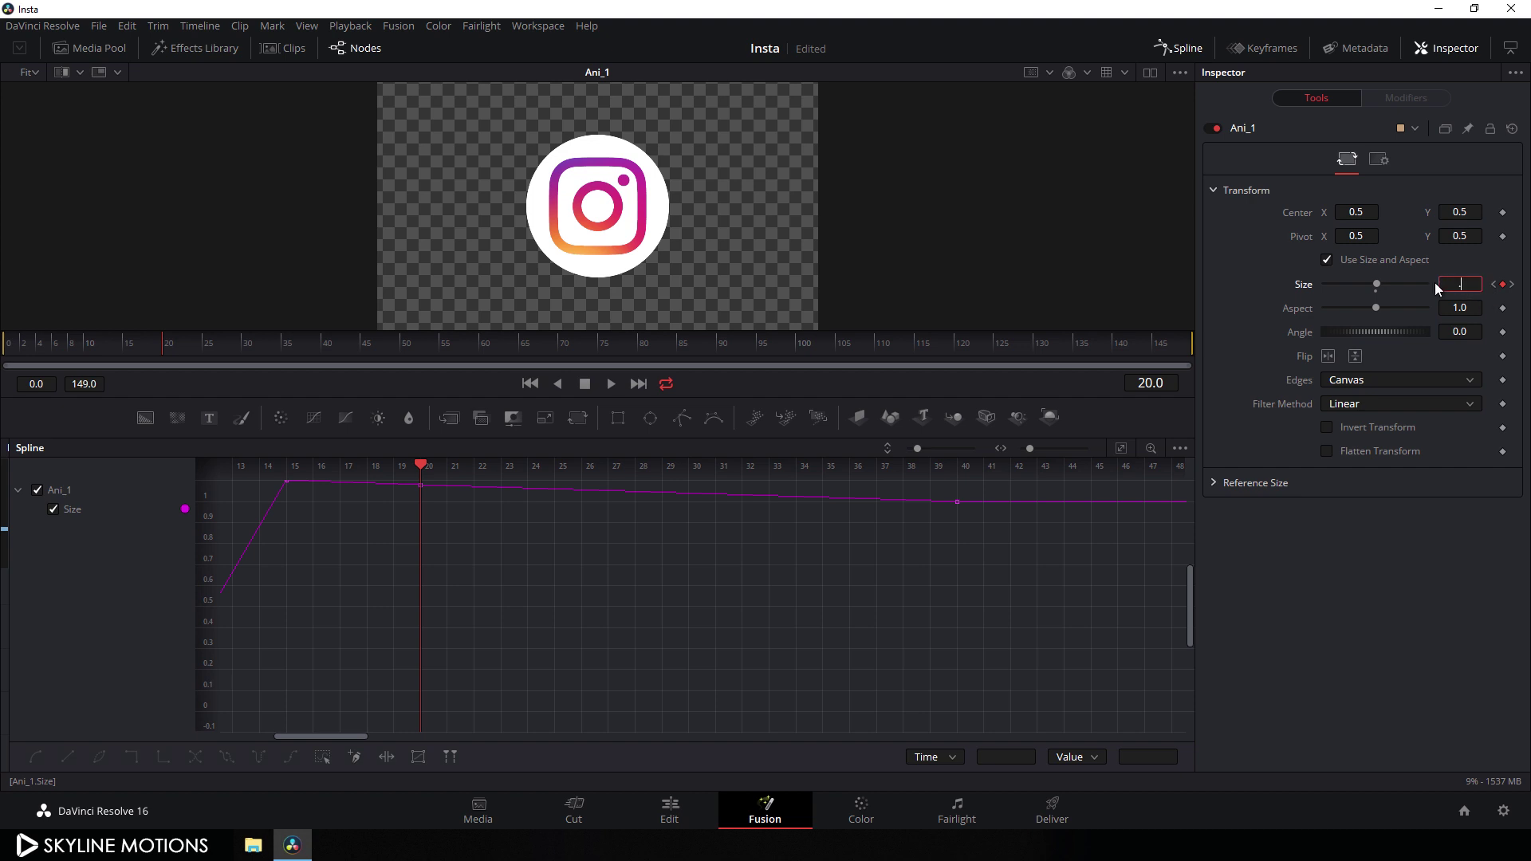
pyautogui.write('.9')
pyautogui.press('Tab')
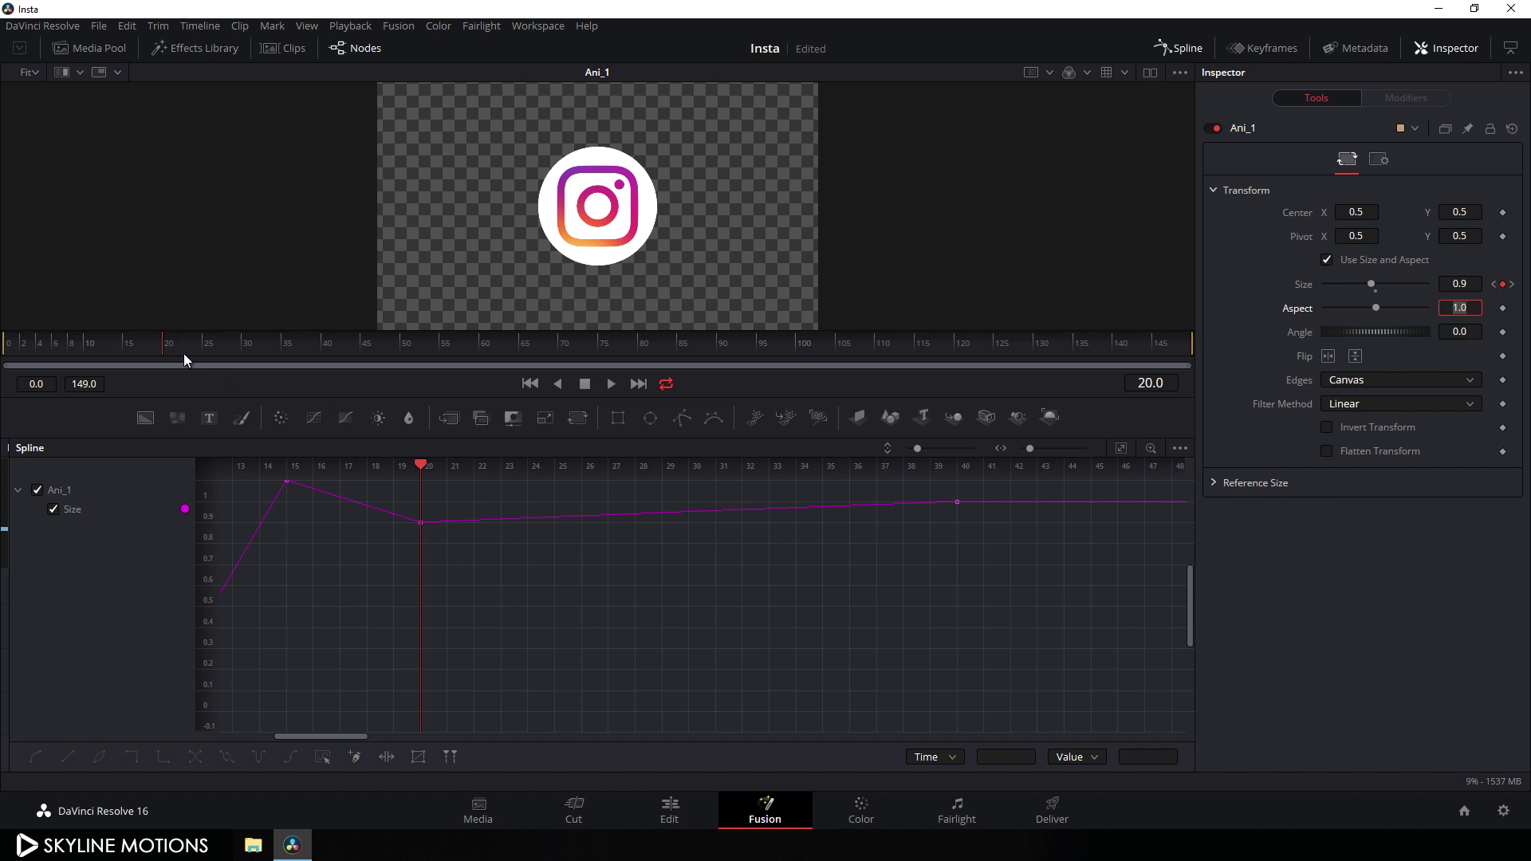
# Keyframe Ani_1's Size to 1.05 at frame 25
pyautogui.moveTo(184, 354); pyautogui.dragTo(205, 354)
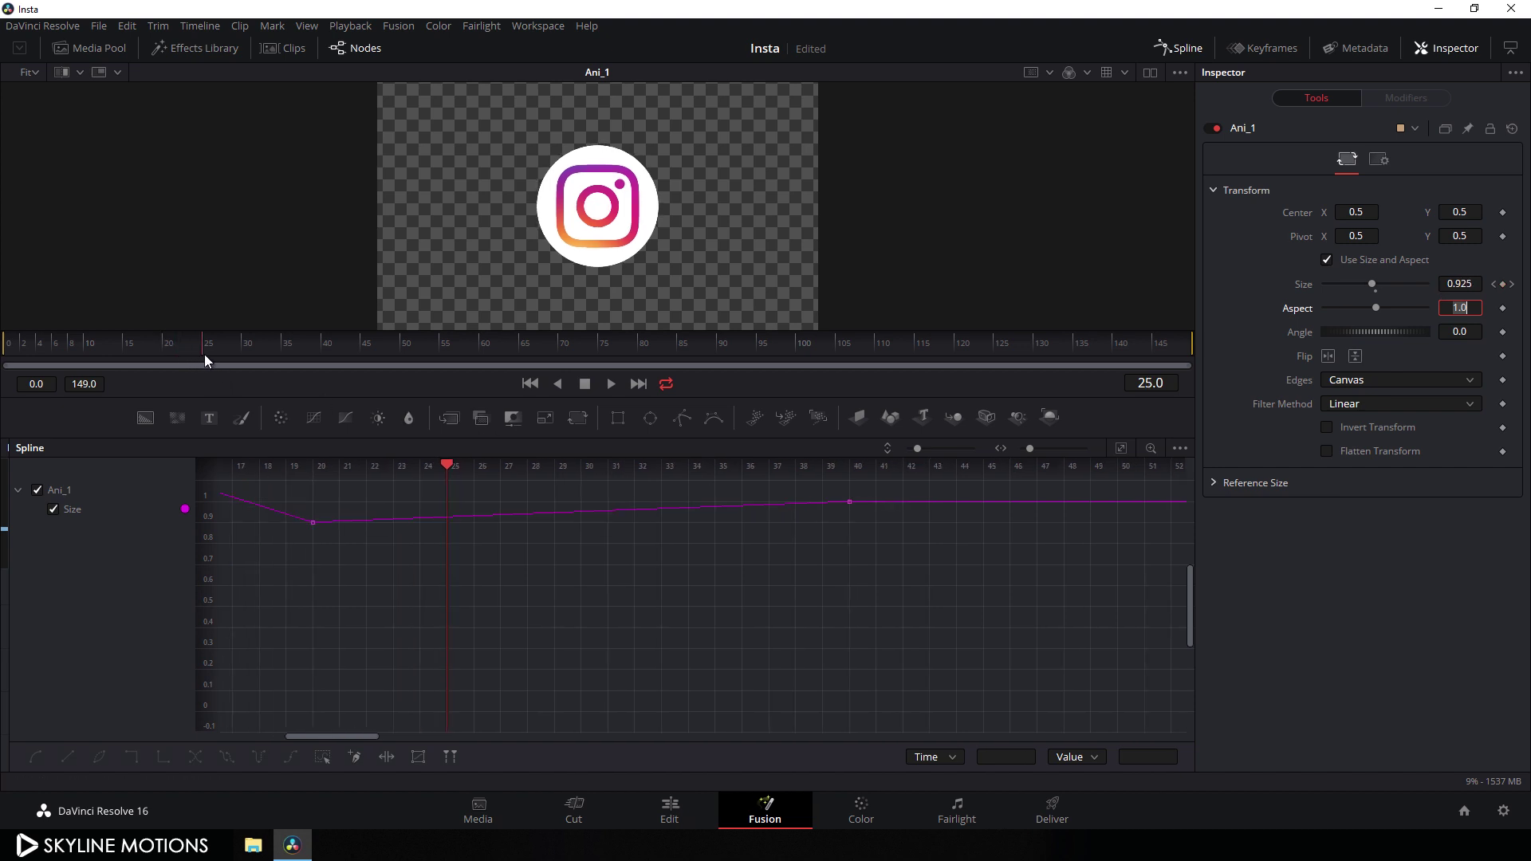
pyautogui.click(1503, 284)
pyautogui.click(1475, 285)
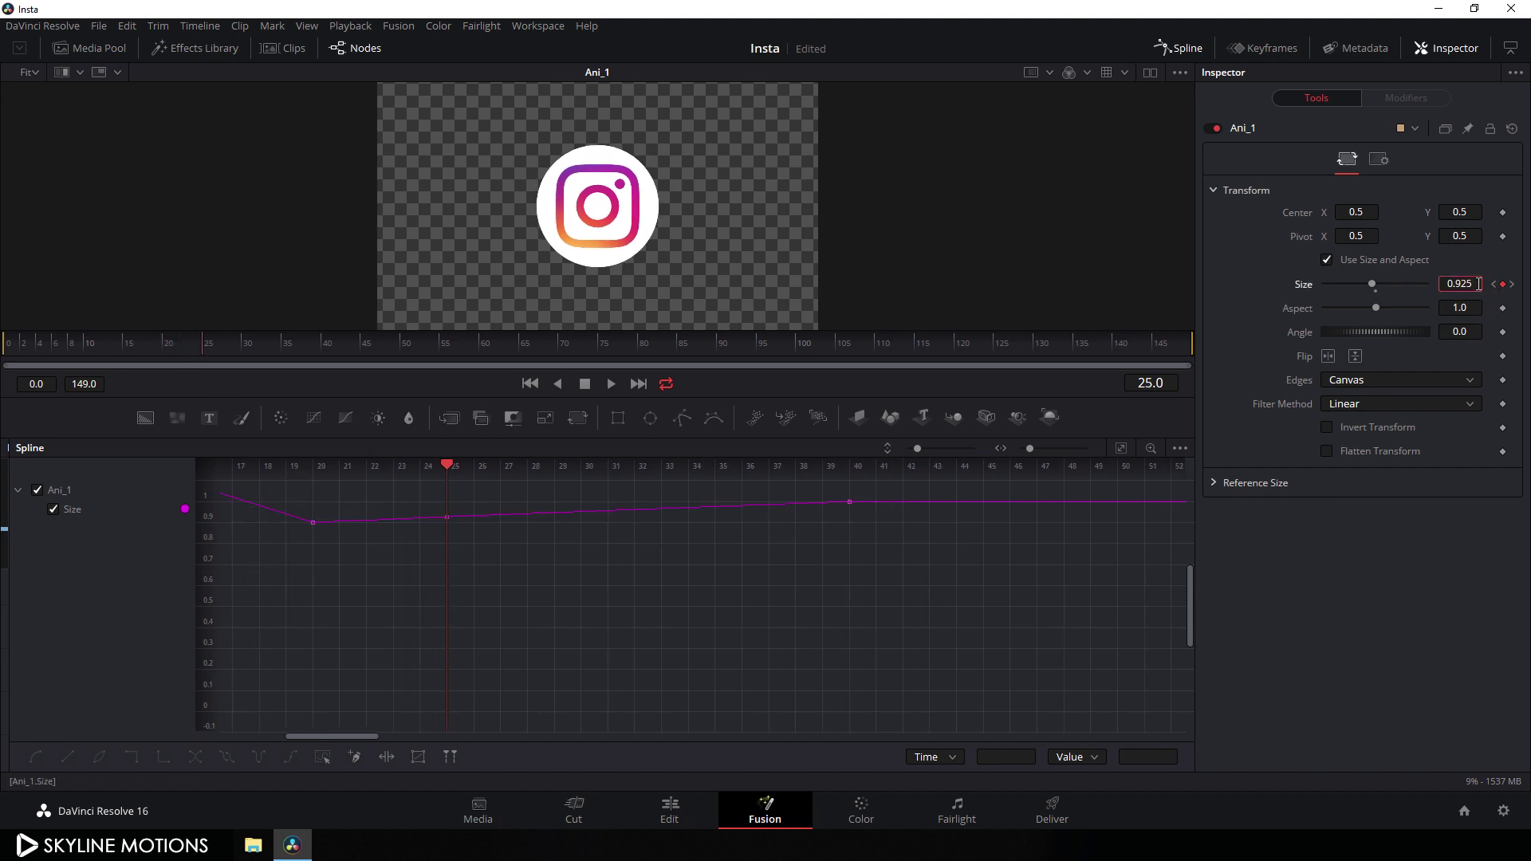
pyautogui.moveTo(1480, 284); pyautogui.dragTo(1413, 286)
pyautogui.write('1.05')
pyautogui.press('Tab')
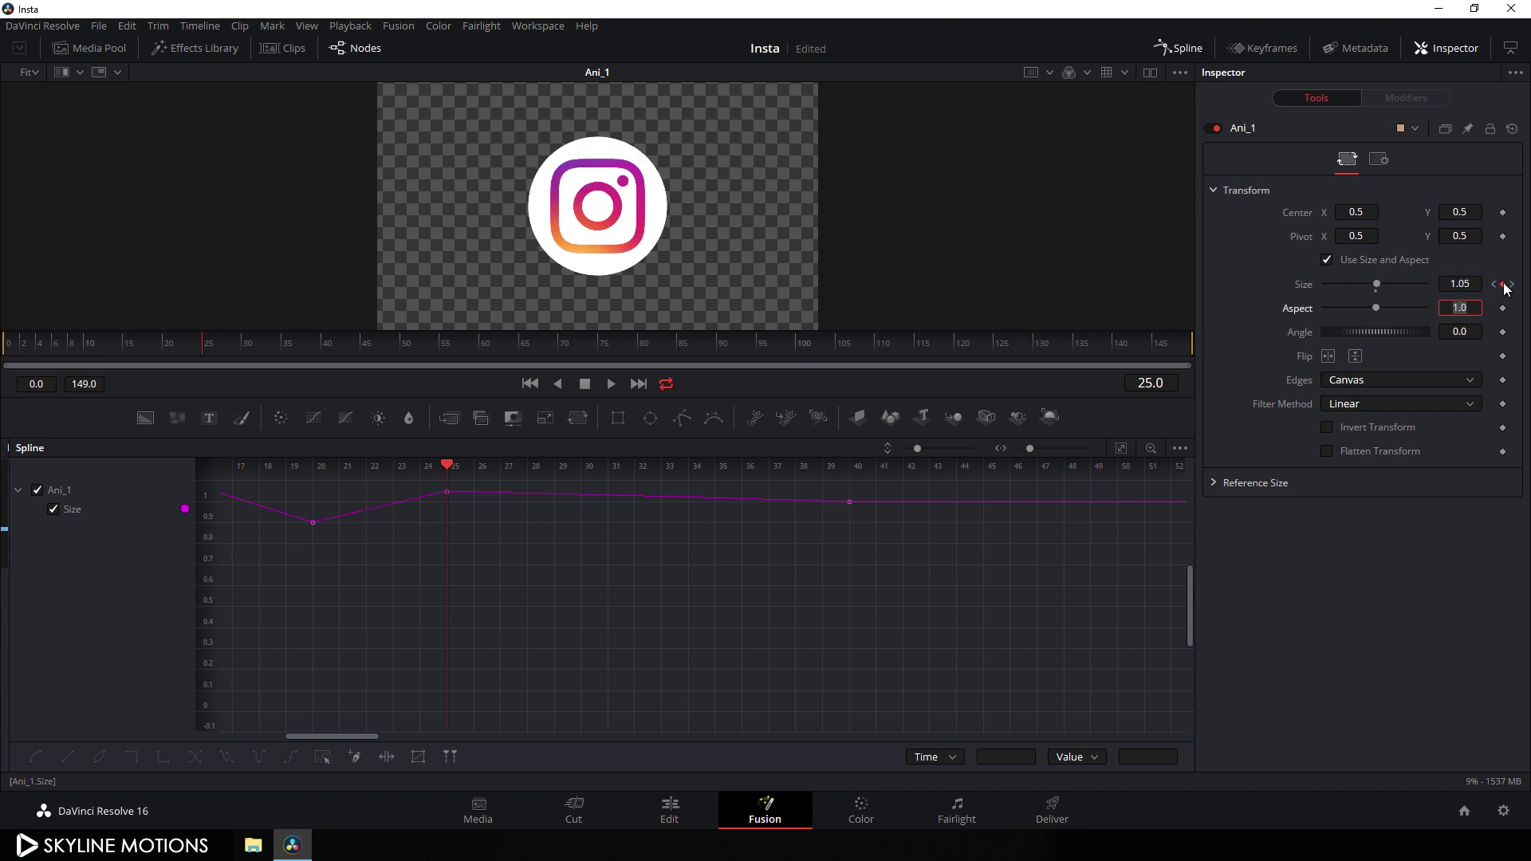
# Keyframe Ani_1's Size to 1 at frame 30
pyautogui.moveTo(447, 465); pyautogui.dragTo(577, 501)
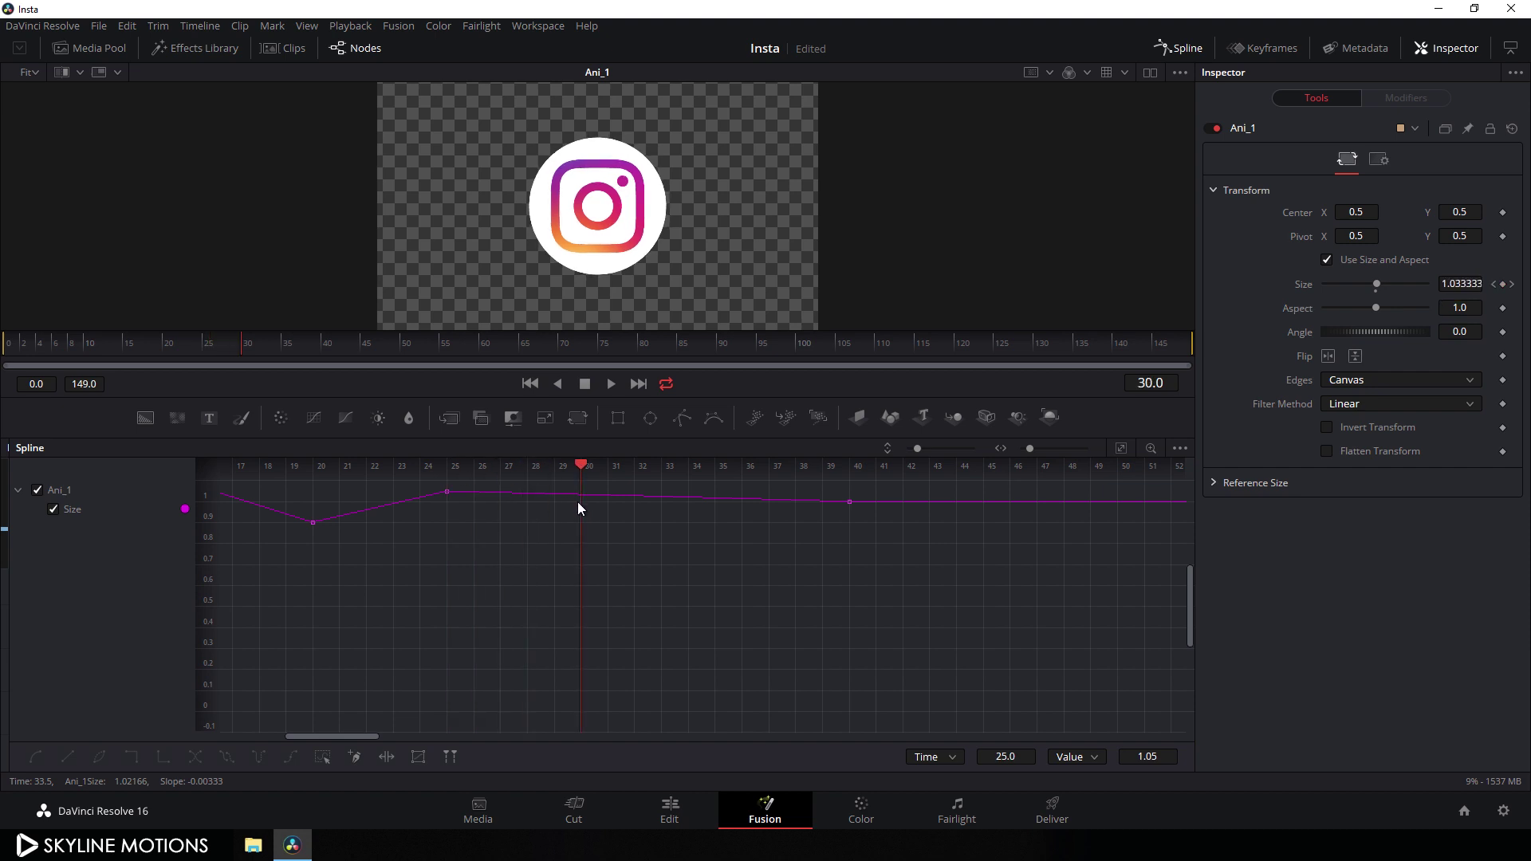
pyautogui.click(1502, 284)
pyautogui.doubleClick(1463, 284)
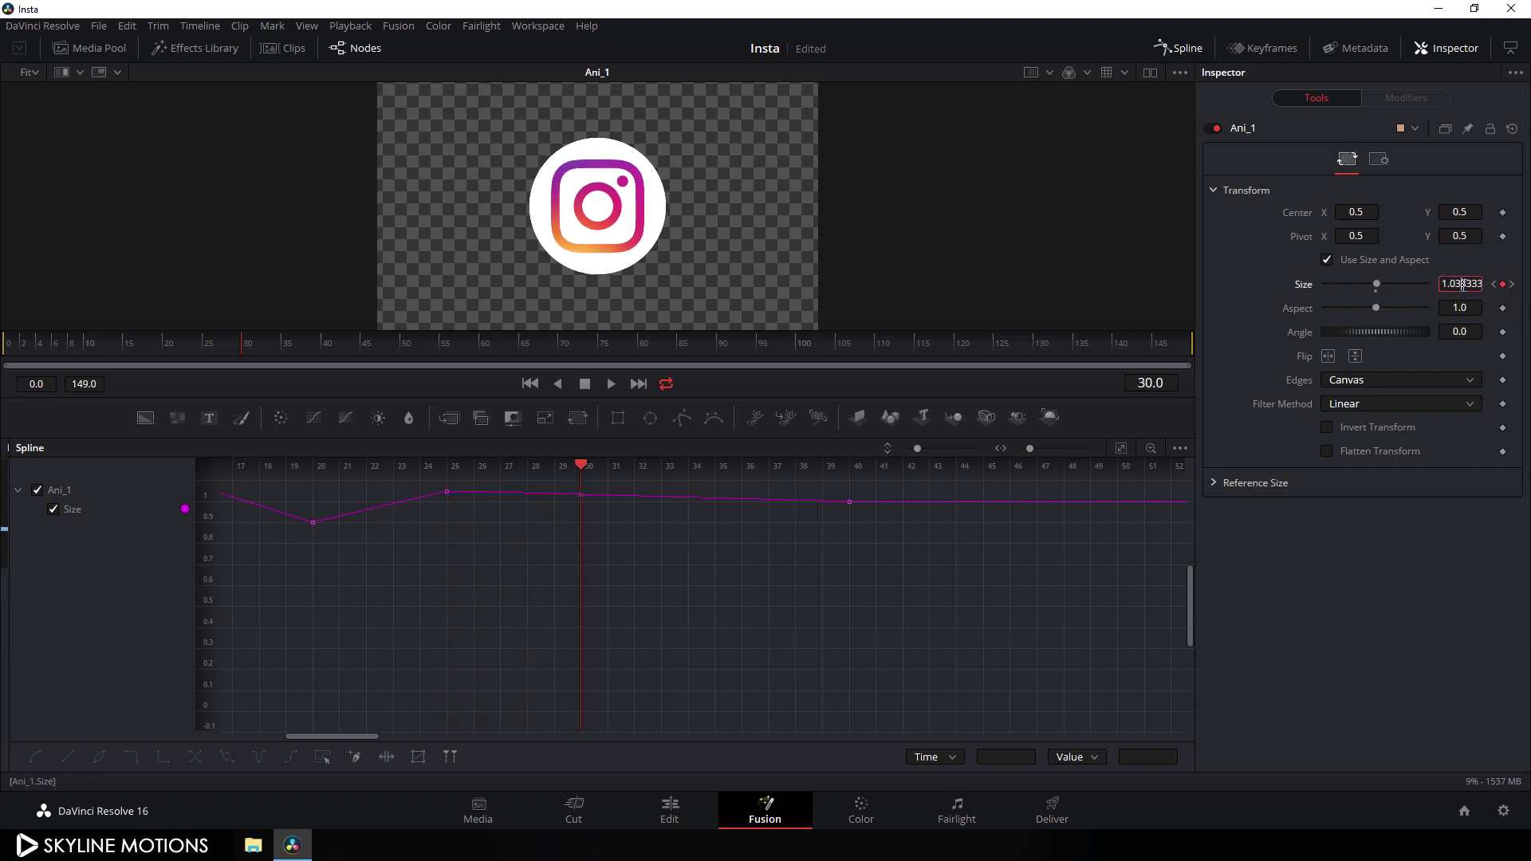
pyautogui.write('1')
pyautogui.press('Tab')
# Keyframe Ani_1's Size to 1.025 at frame 35 and fit the curve in view
pyautogui.moveTo(271, 345); pyautogui.dragTo(289, 352)
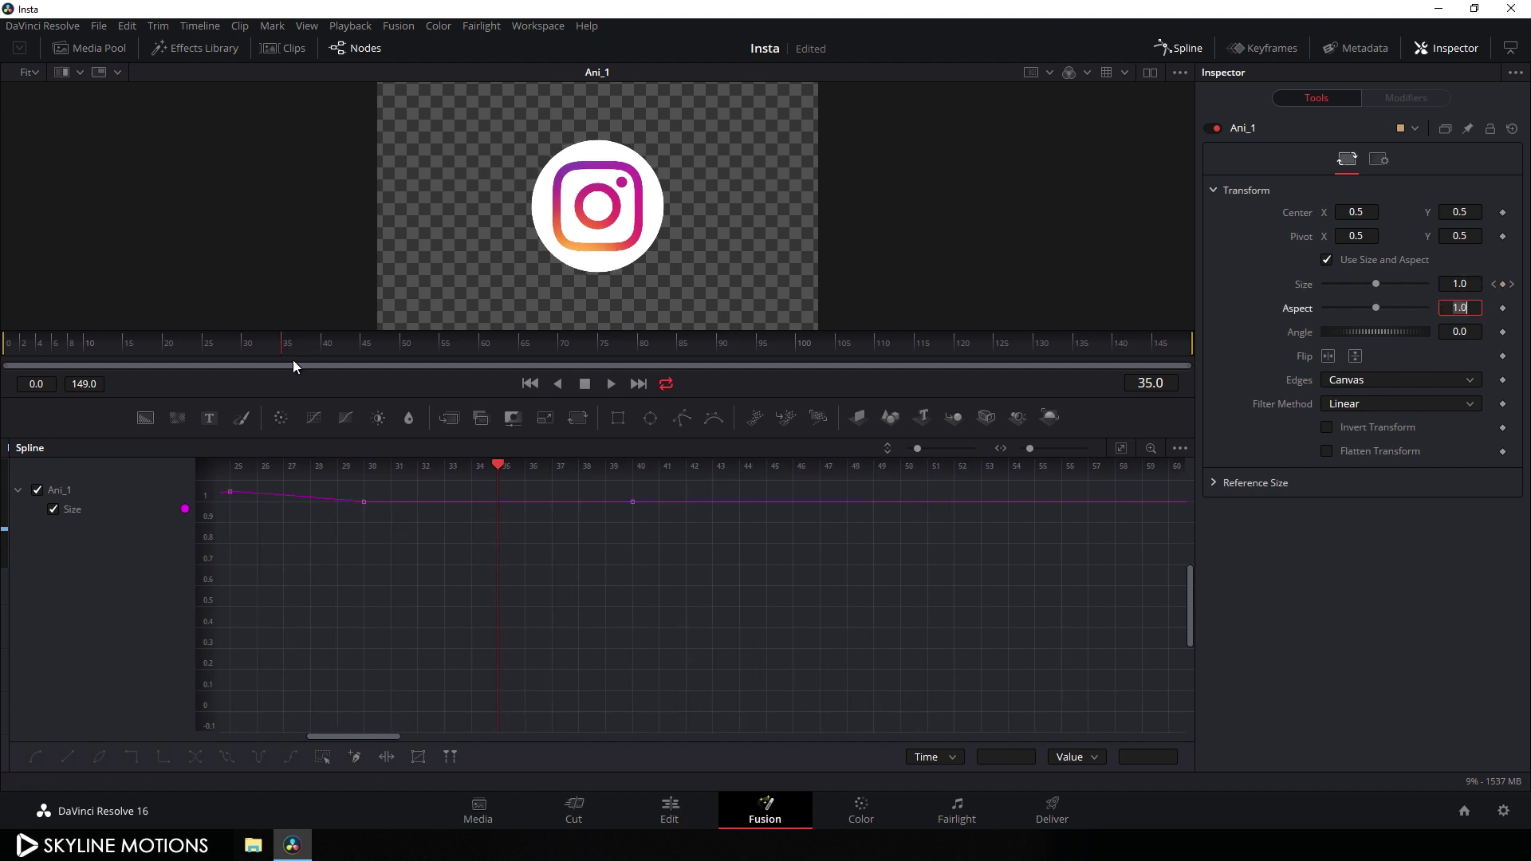
pyautogui.click(1504, 285)
pyautogui.click(1471, 284)
pyautogui.doubleClick(1472, 285)
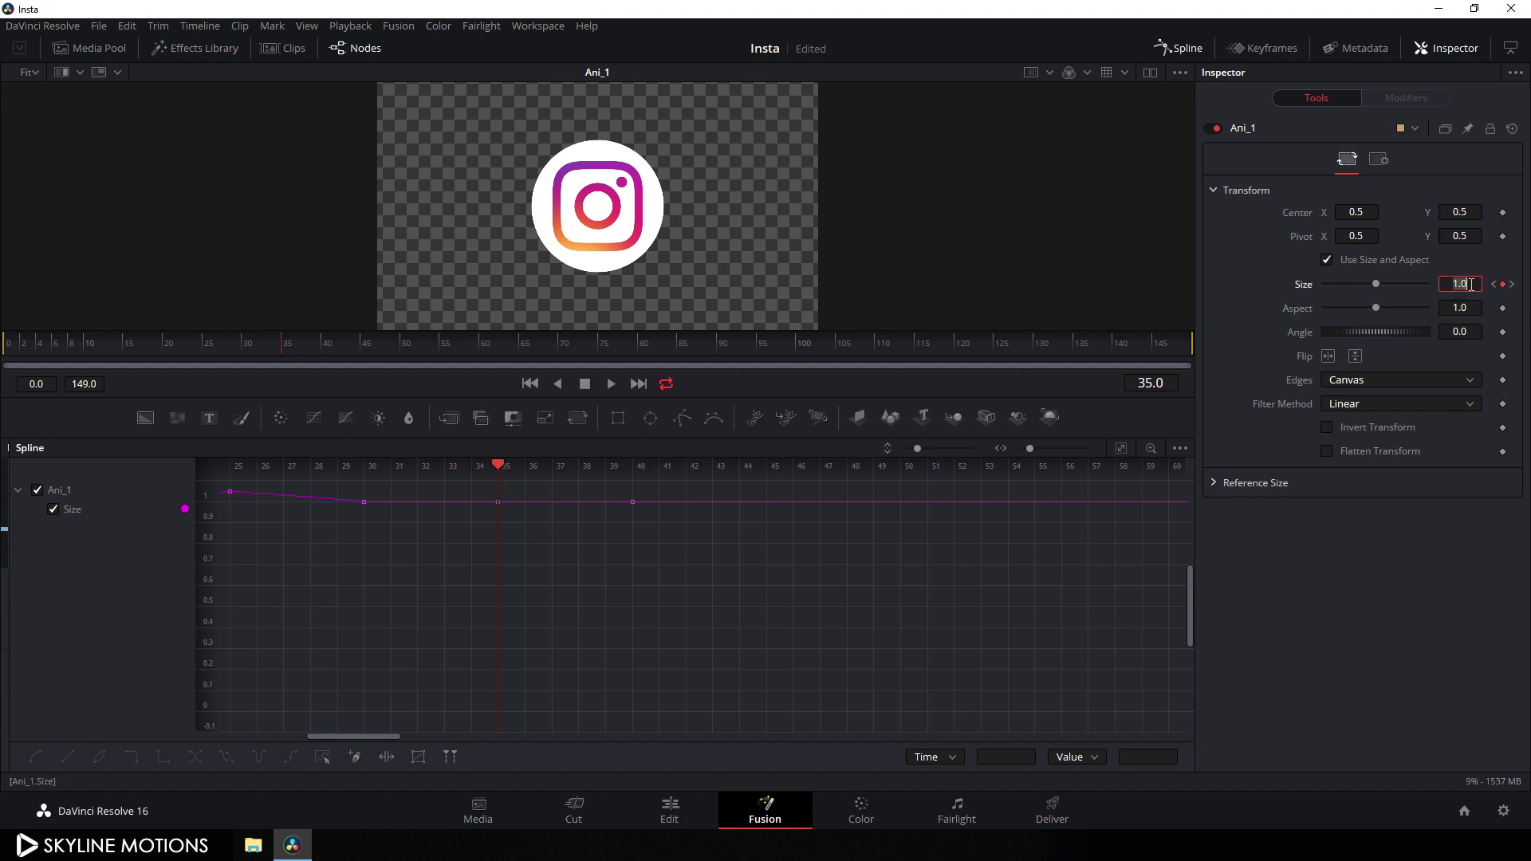
pyautogui.write('1.025')
pyautogui.press('Tab')
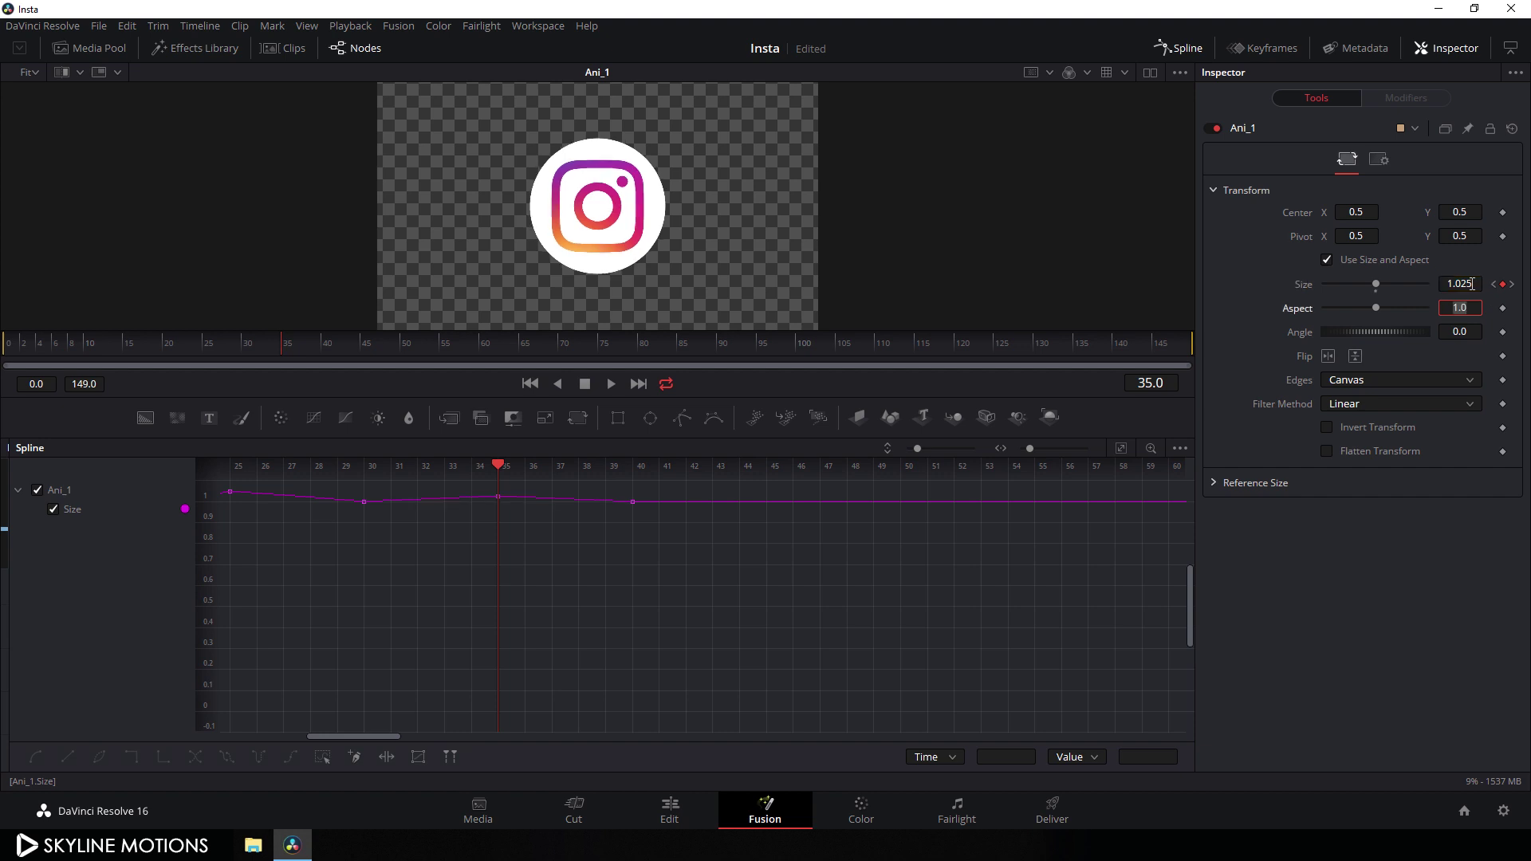
pyautogui.click(1120, 451)
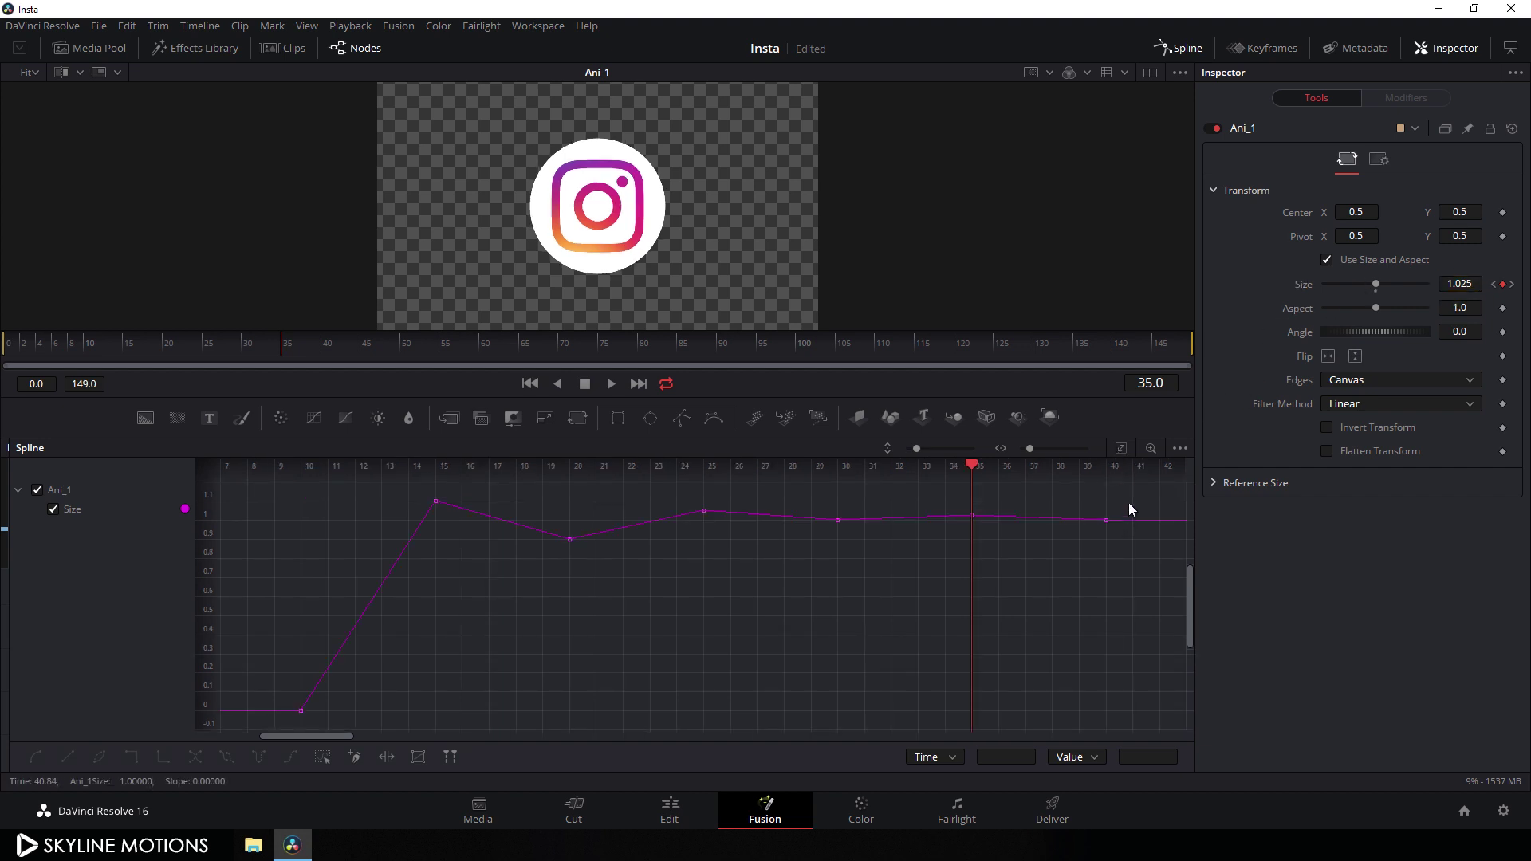
# Smooth all seven Ani_1 Size keyframes and play back the logo's bounce-in from frame 0
pyautogui.moveTo(1137, 490); pyautogui.dragTo(286, 724)
pyautogui.click(38, 755)
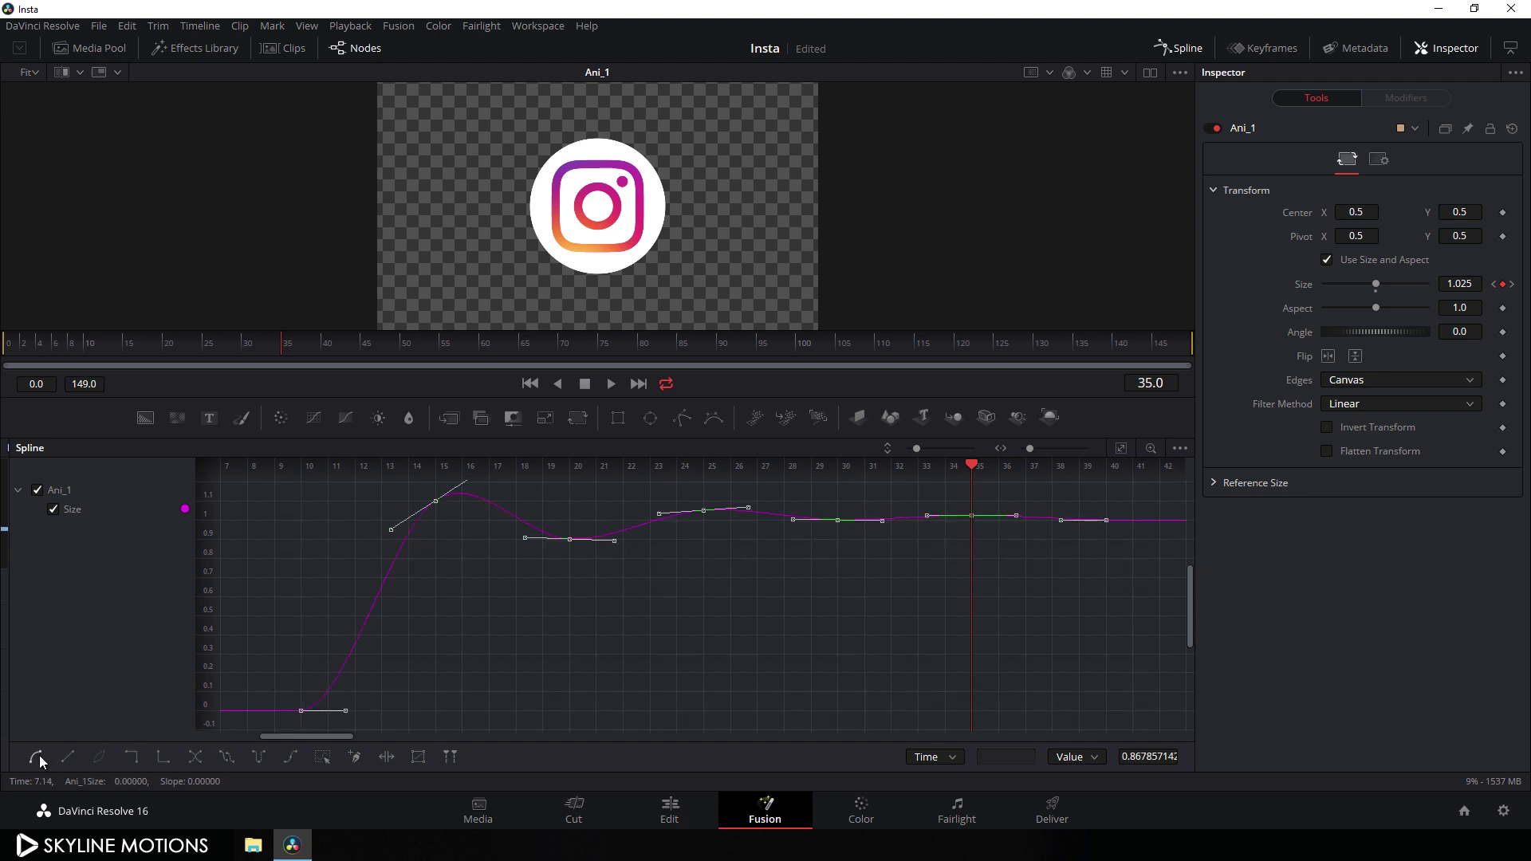
pyautogui.click(529, 384)
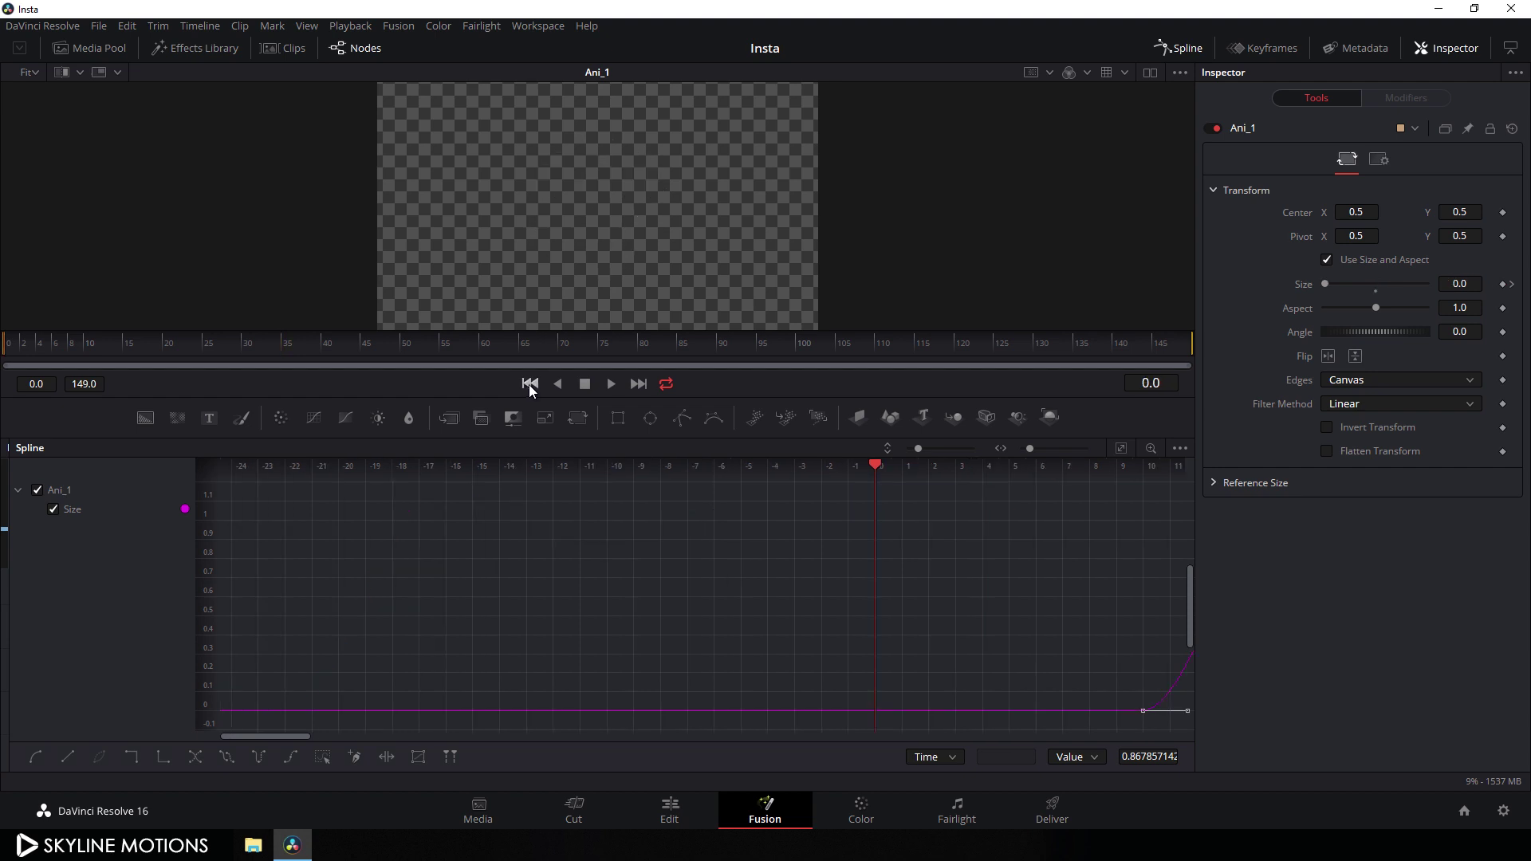
pyautogui.click(608, 387)
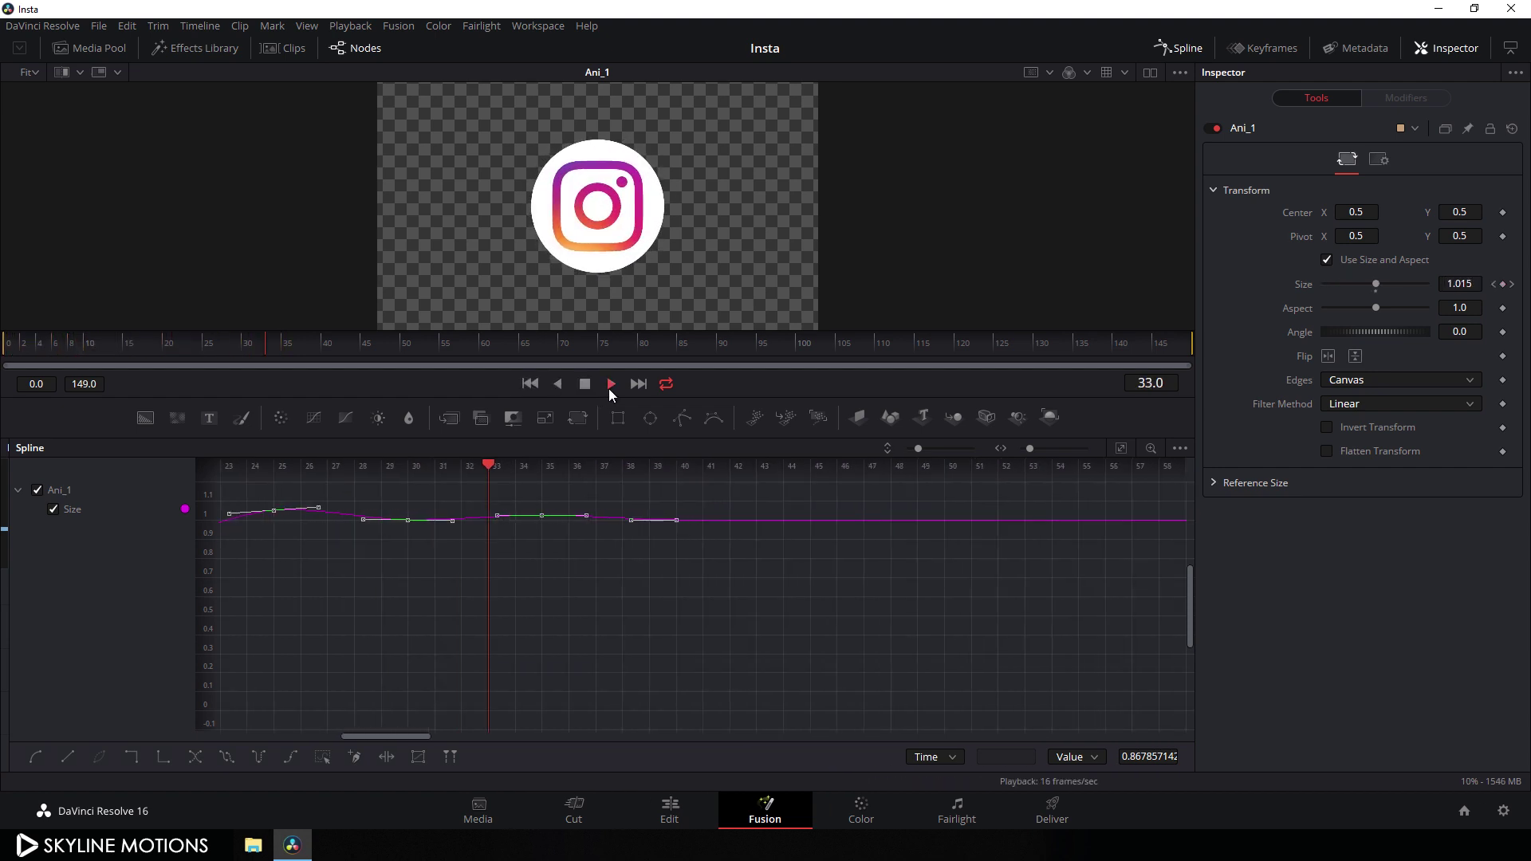
pyautogui.click(529, 388)
pyautogui.click(586, 387)
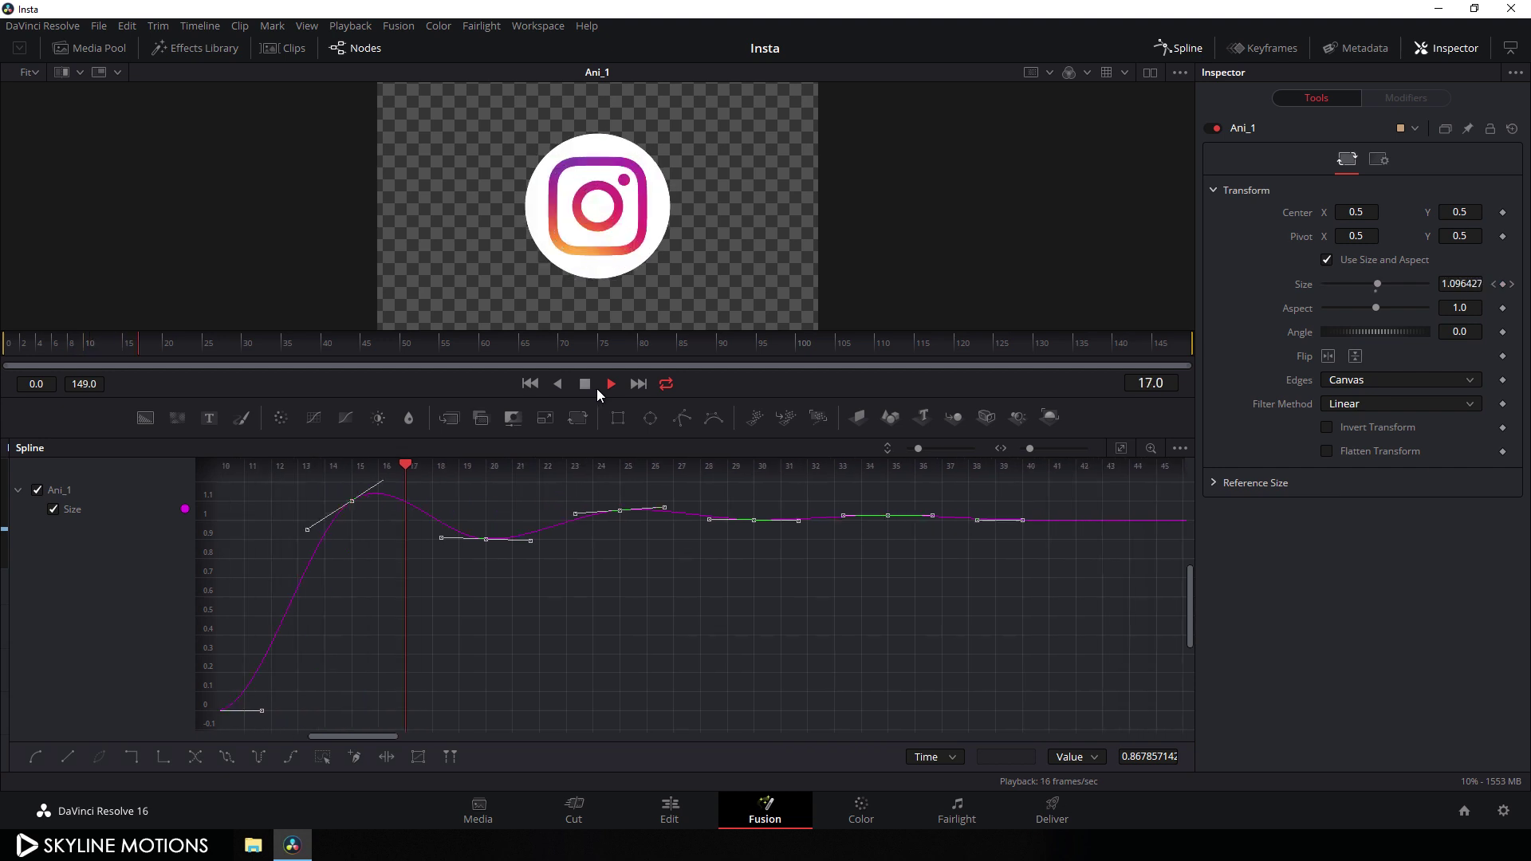
pyautogui.click(534, 384)
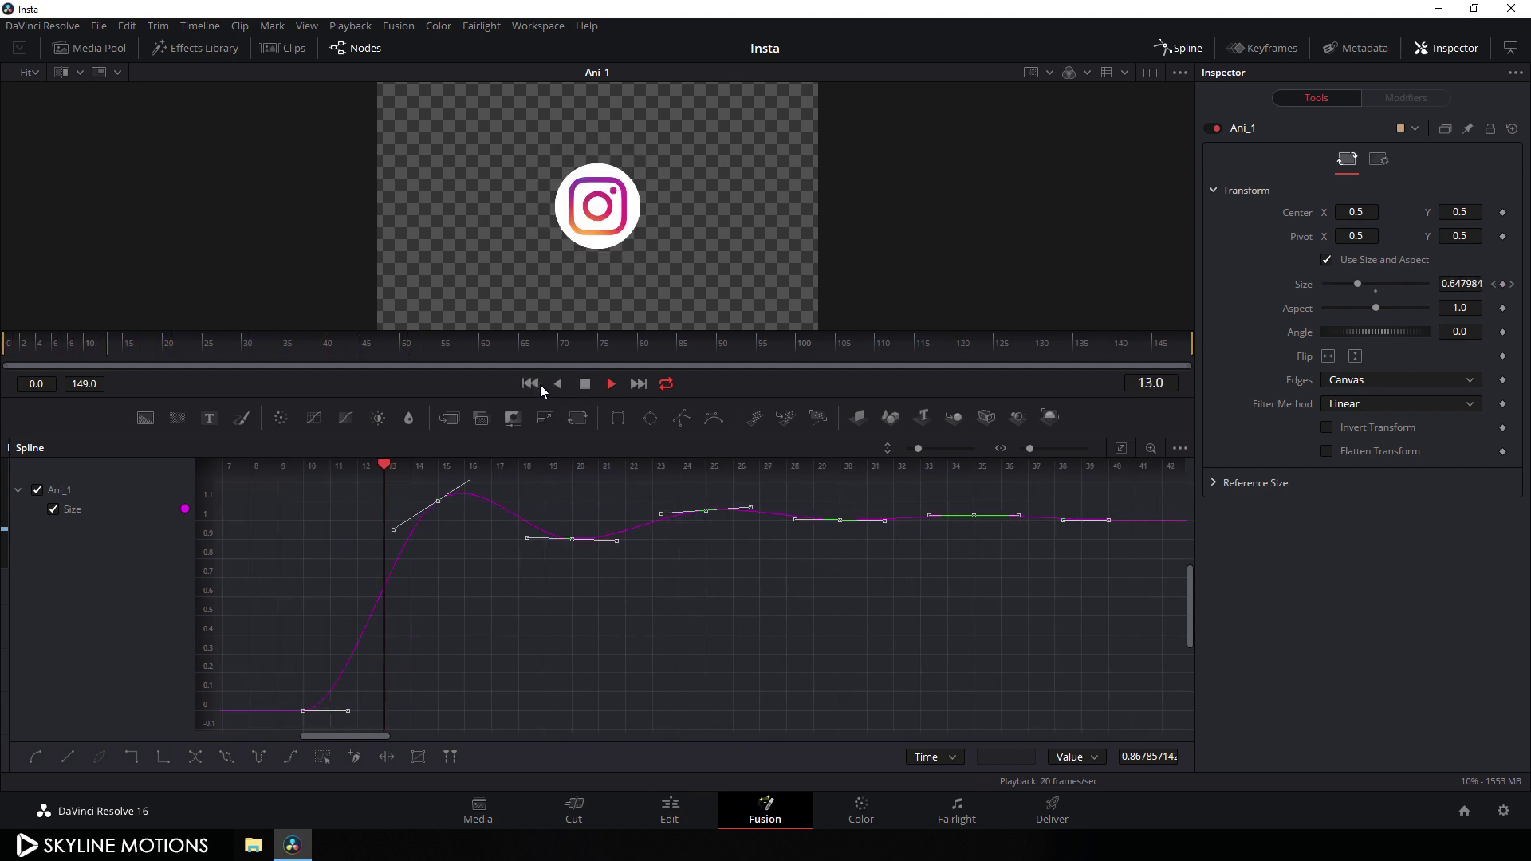
pyautogui.click(533, 386)
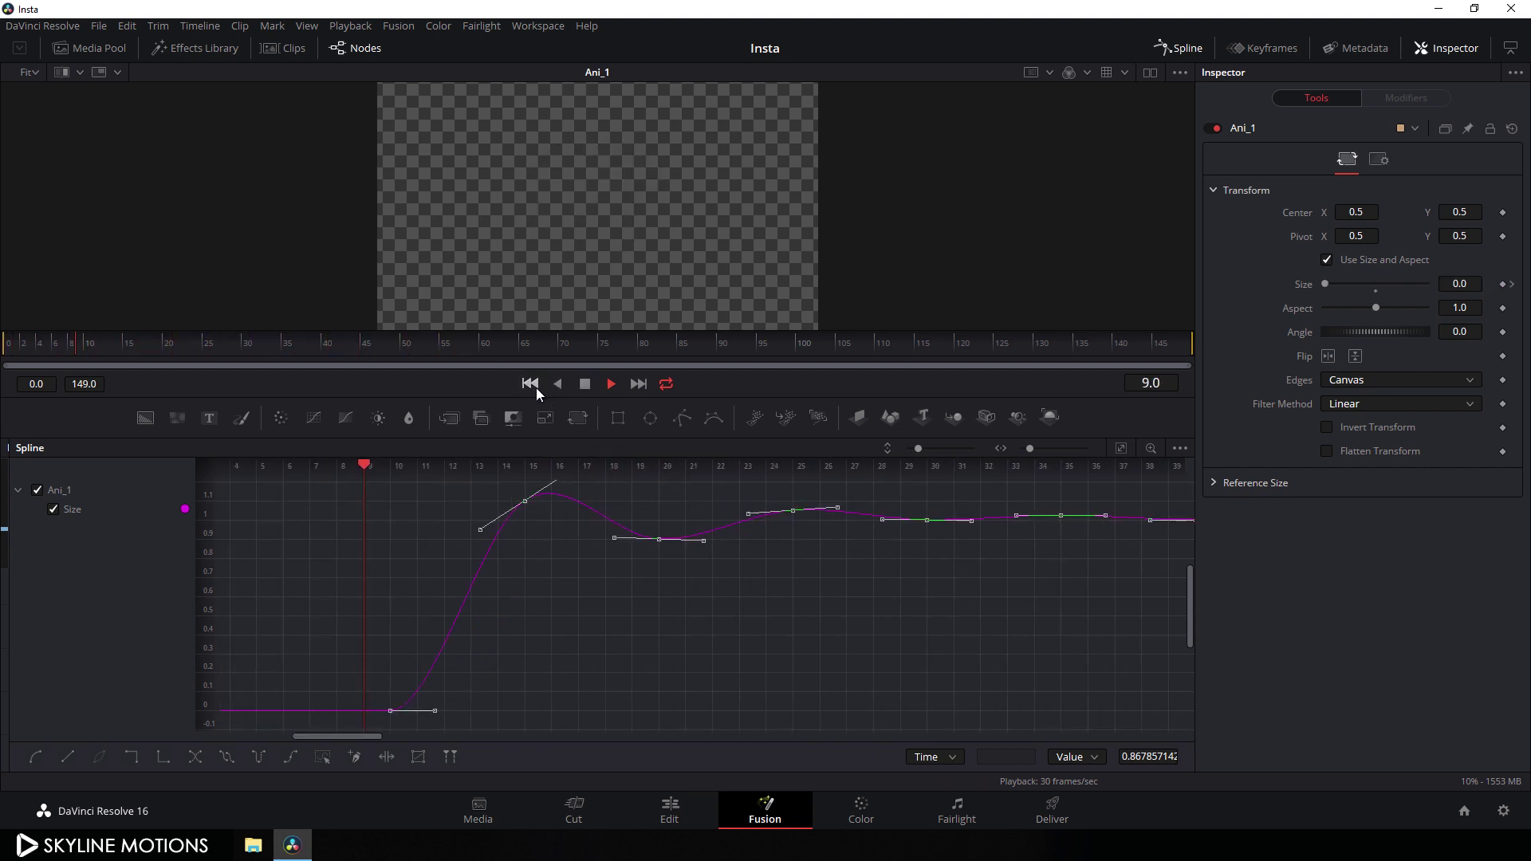
pyautogui.click(582, 386)
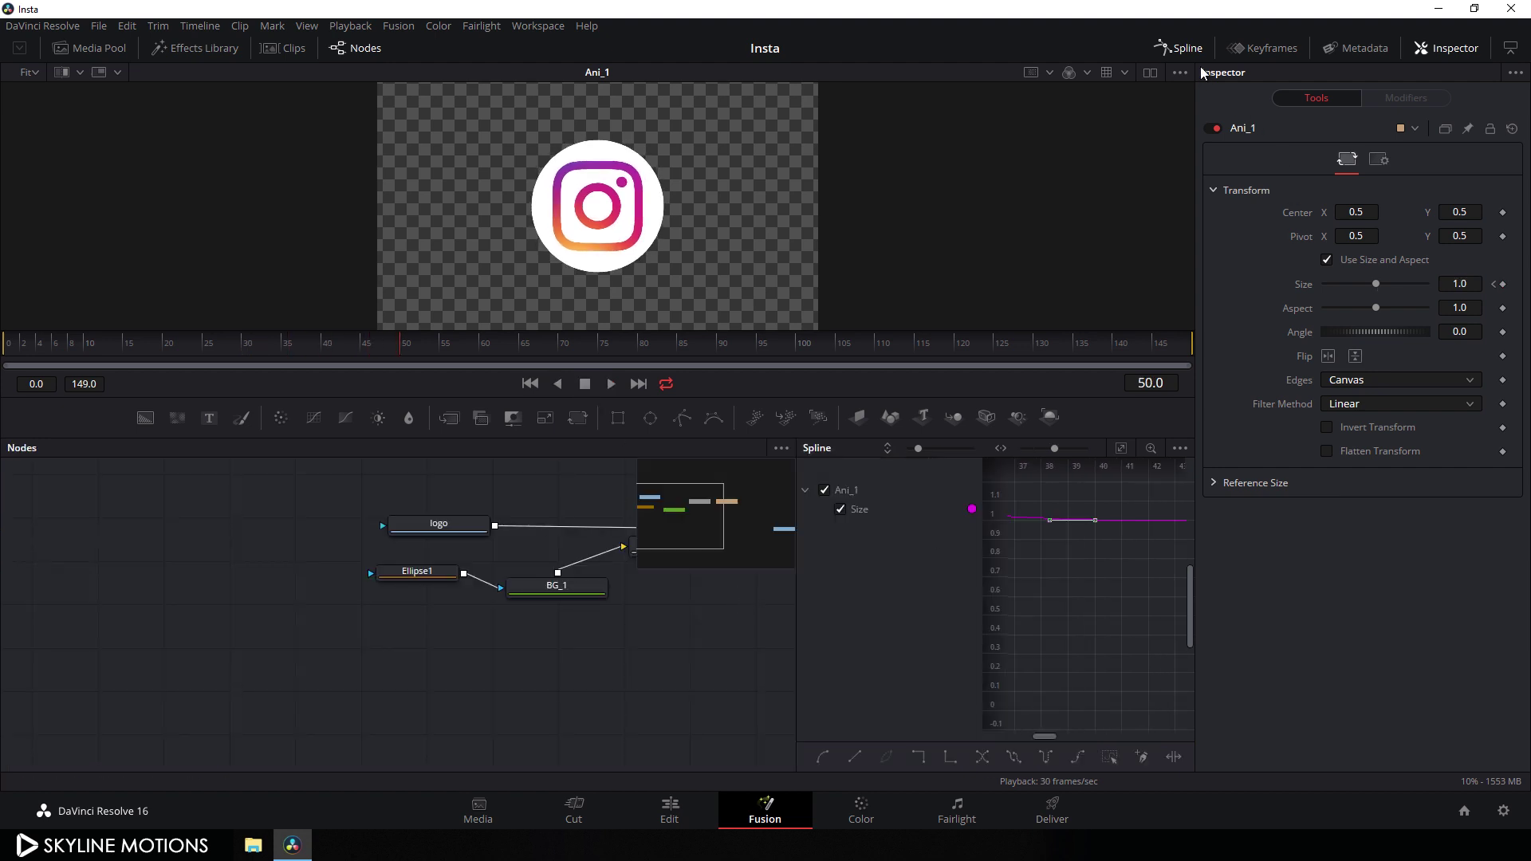
# Bring back the node graph and arrange all nodes to the grid
pyautogui.click(1178, 48)
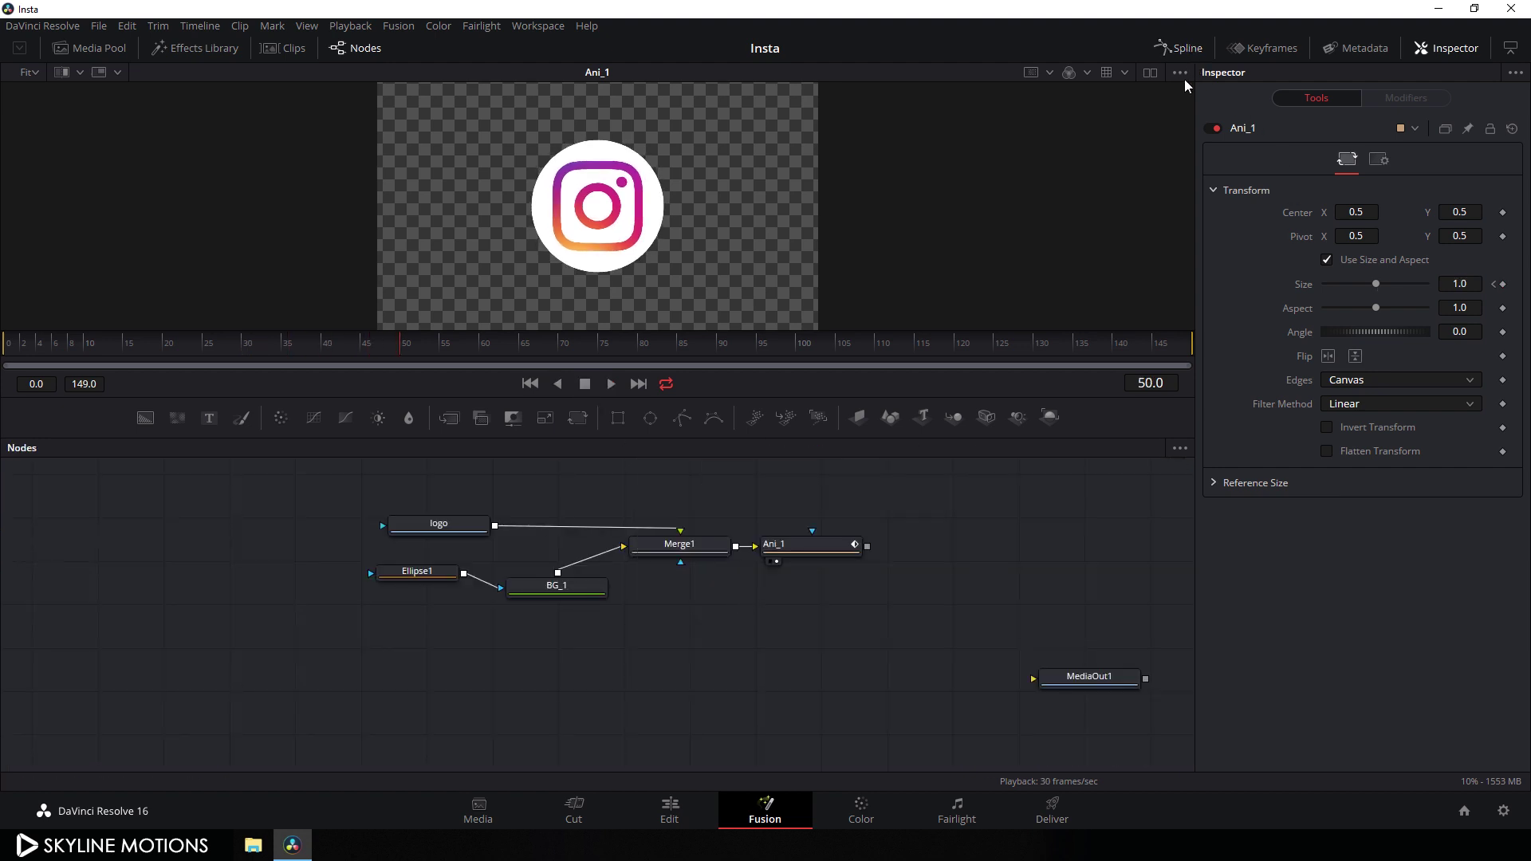
pyautogui.rightClick(691, 635)
pyautogui.moveTo(872, 426)
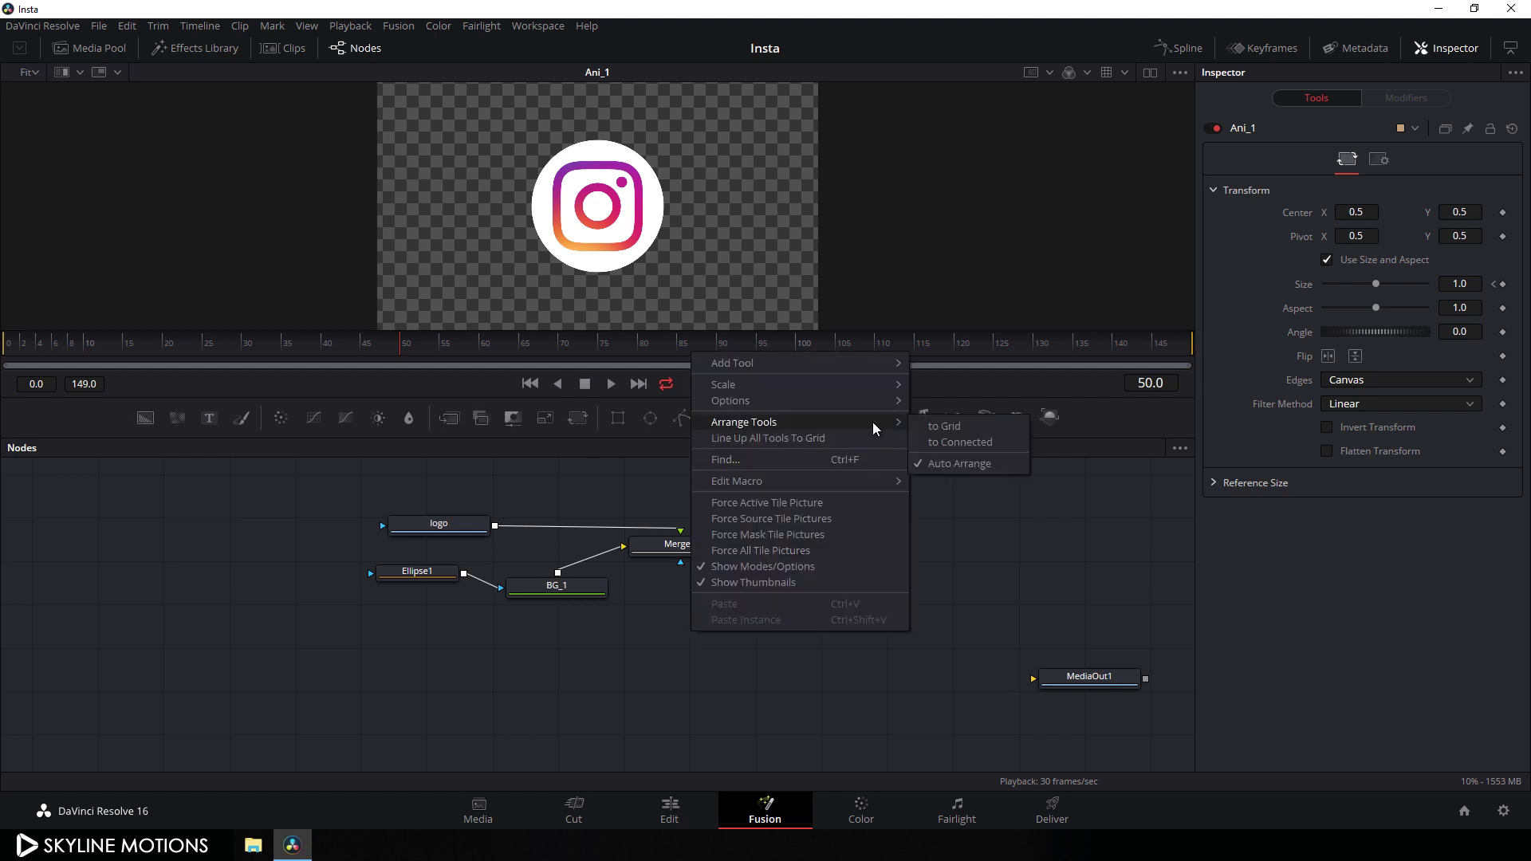
pyautogui.click(937, 424)
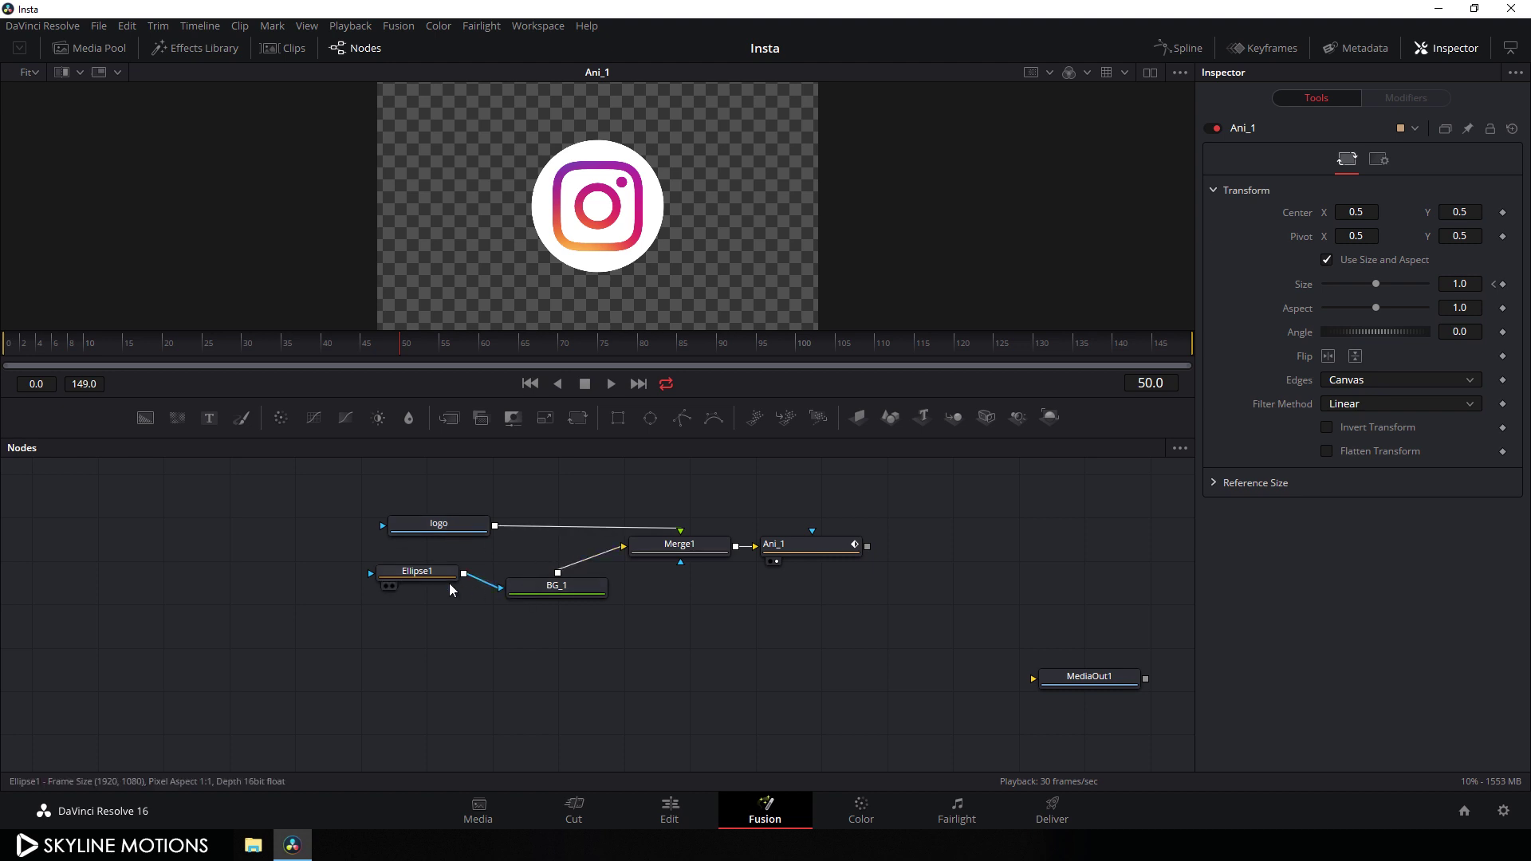
# Line up logo, Merge1 and Ani_1 in a row with Ellipse1 and BG_1 beneath Merge1
pyautogui.moveTo(411, 569); pyautogui.dragTo(421, 600)
pyautogui.moveTo(544, 597); pyautogui.dragTo(533, 613)
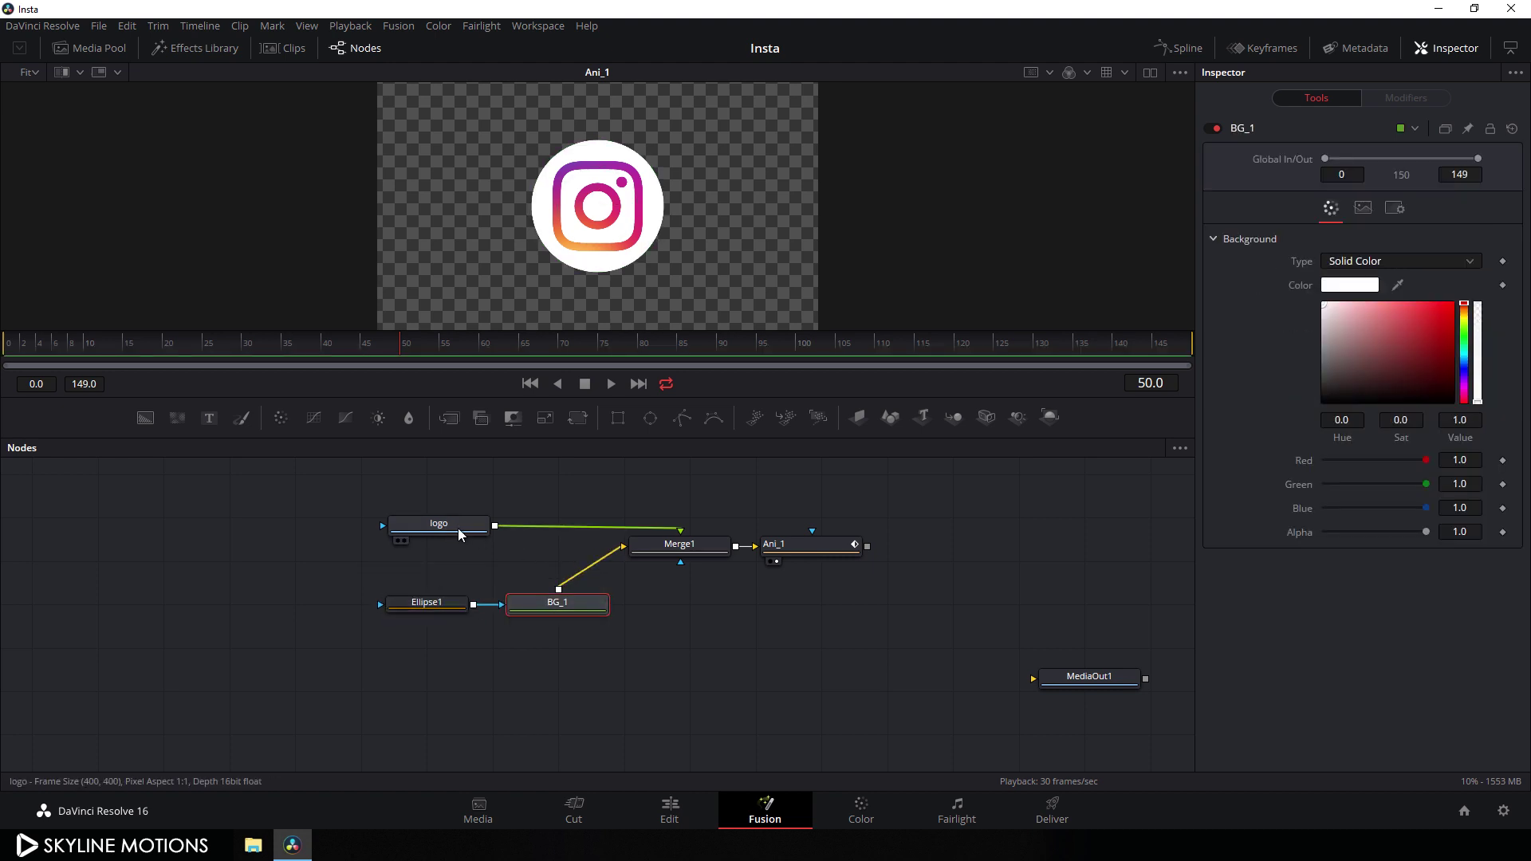
pyautogui.moveTo(456, 533); pyautogui.dragTo(444, 527)
pyautogui.moveTo(695, 550); pyautogui.dragTo(574, 521)
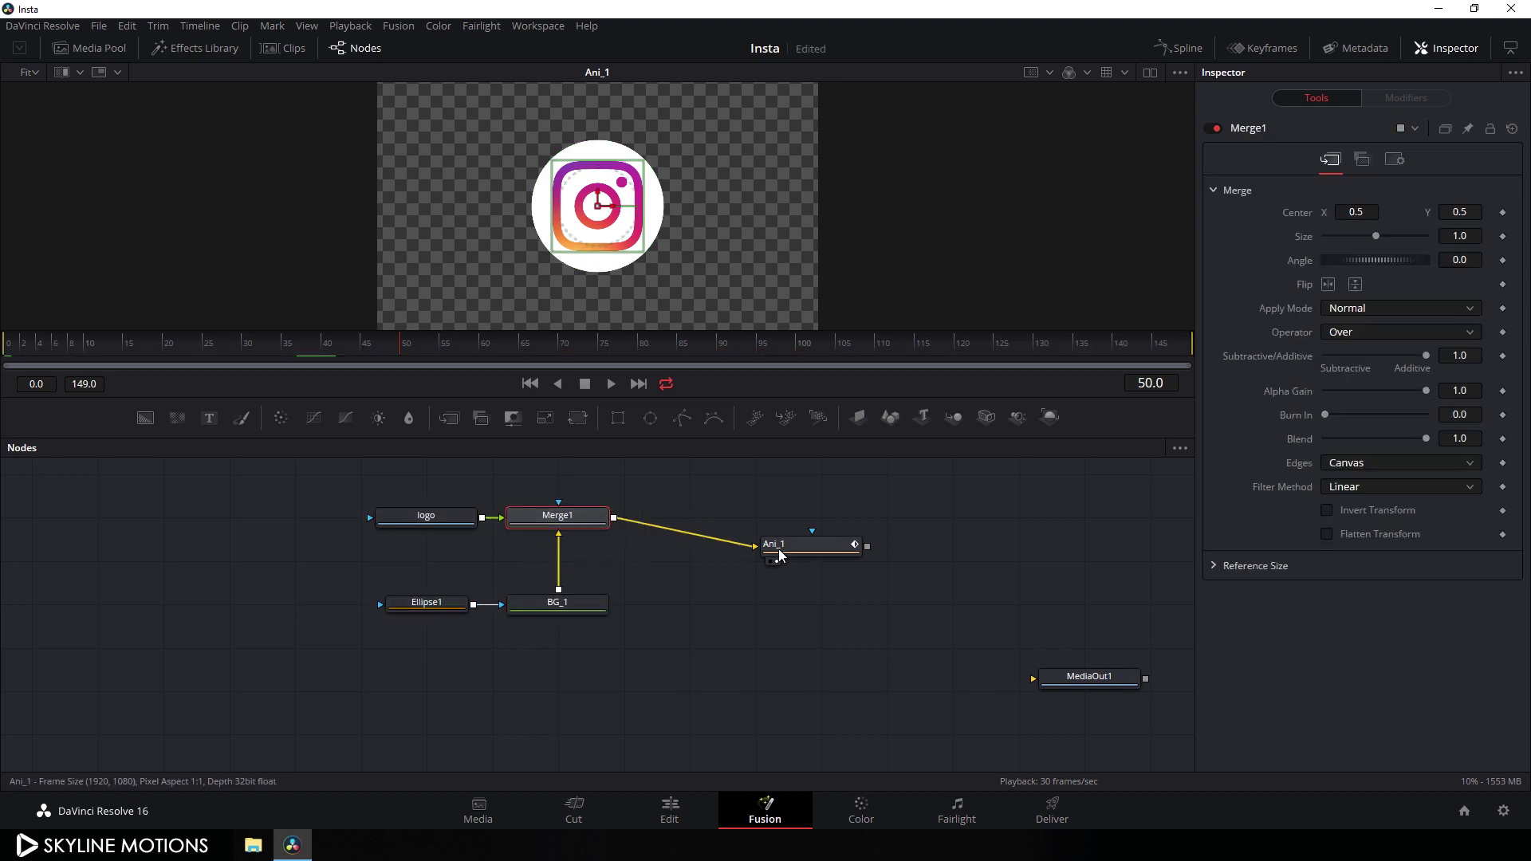
pyautogui.moveTo(779, 549); pyautogui.dragTo(656, 520)
pyautogui.moveTo(421, 640); pyautogui.dragTo(555, 558)
pyautogui.moveTo(723, 560); pyautogui.dragTo(680, 622)
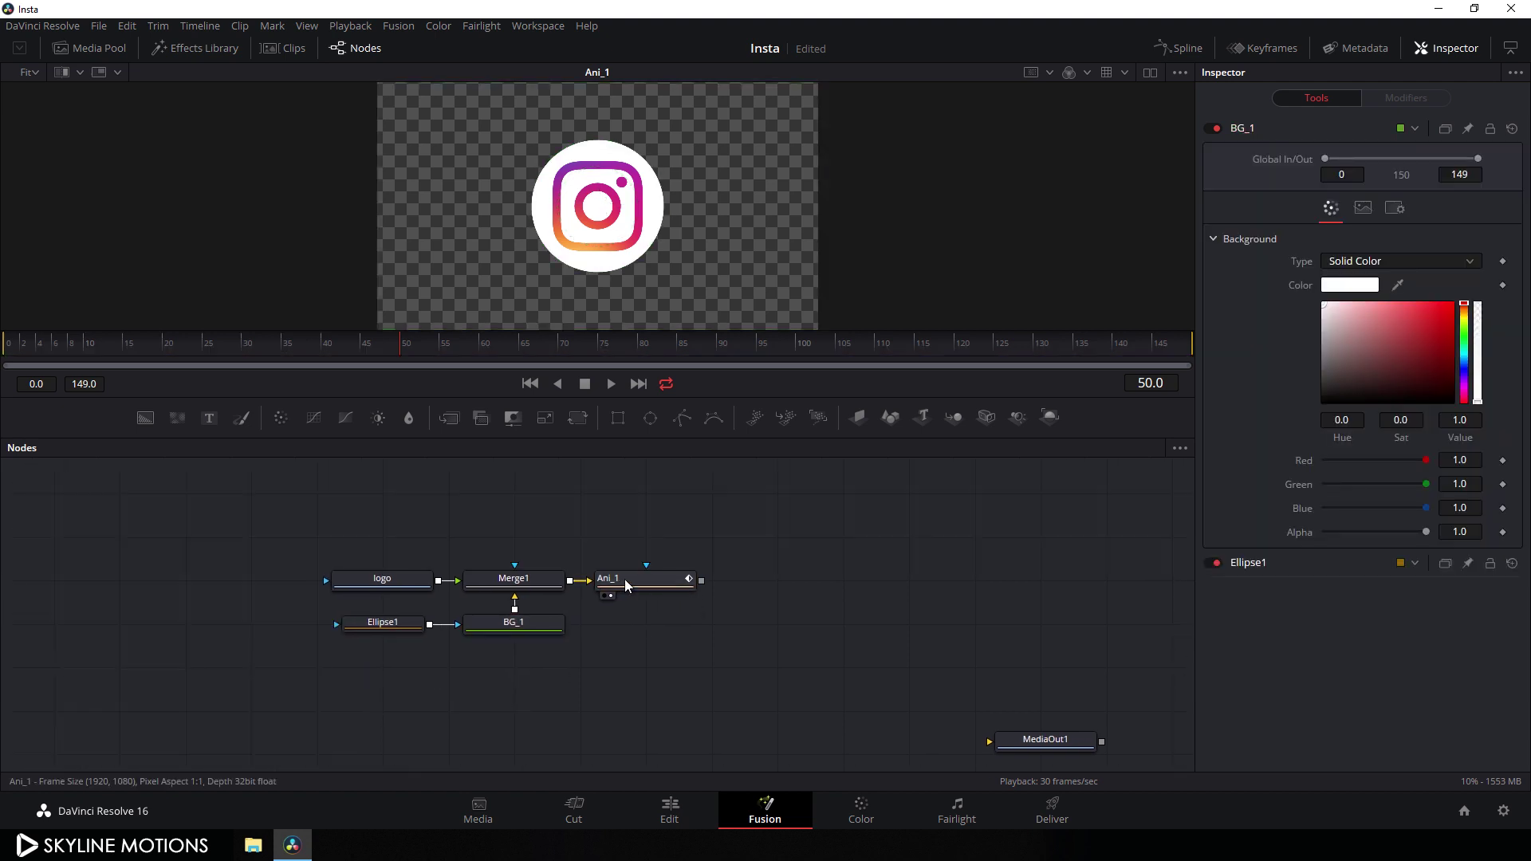
pyautogui.click(624, 579)
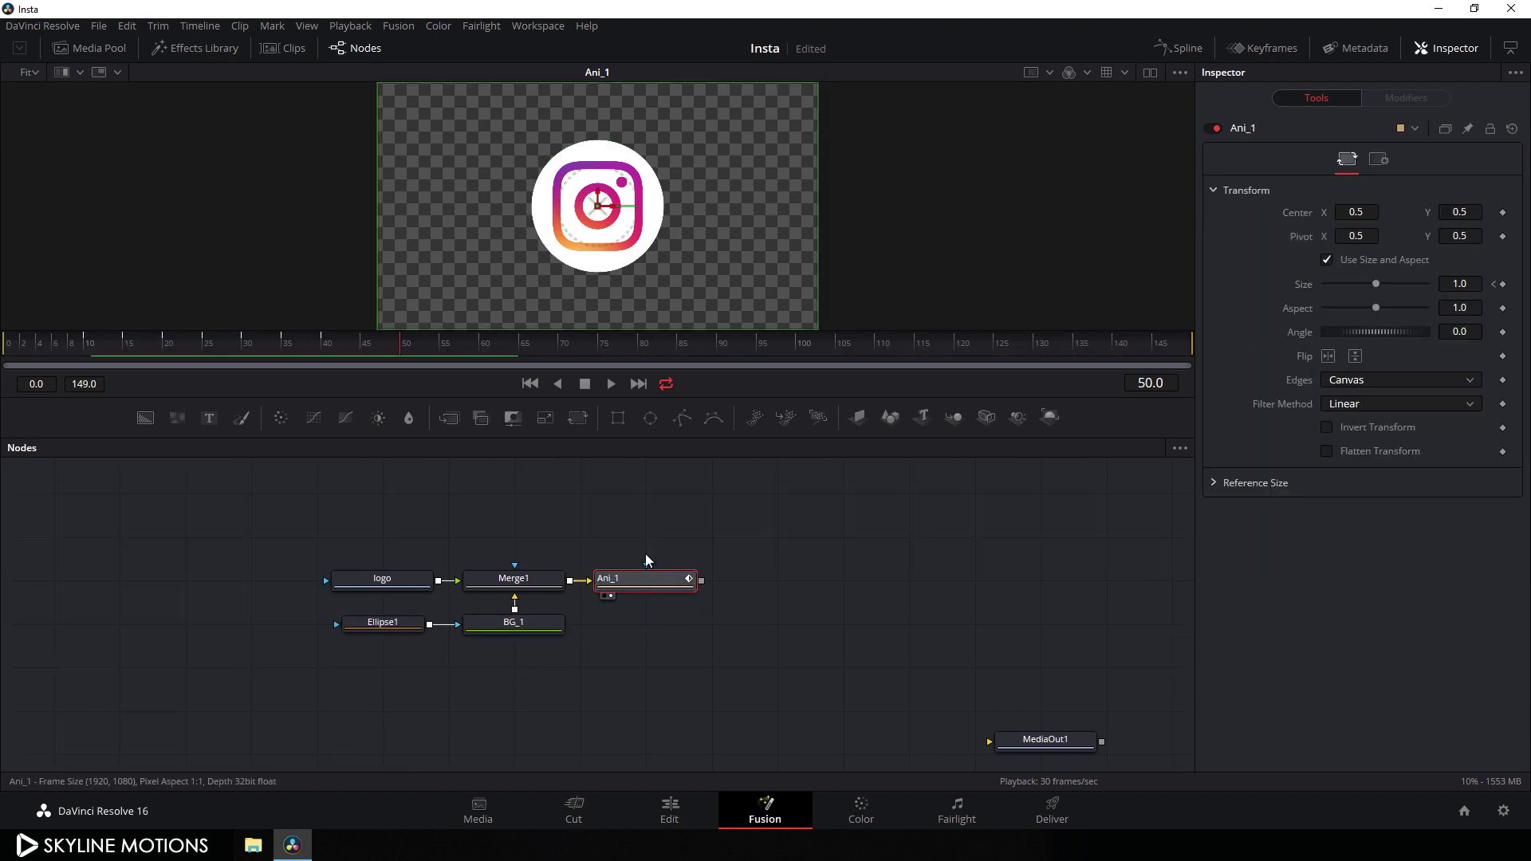
pyautogui.click(659, 514)
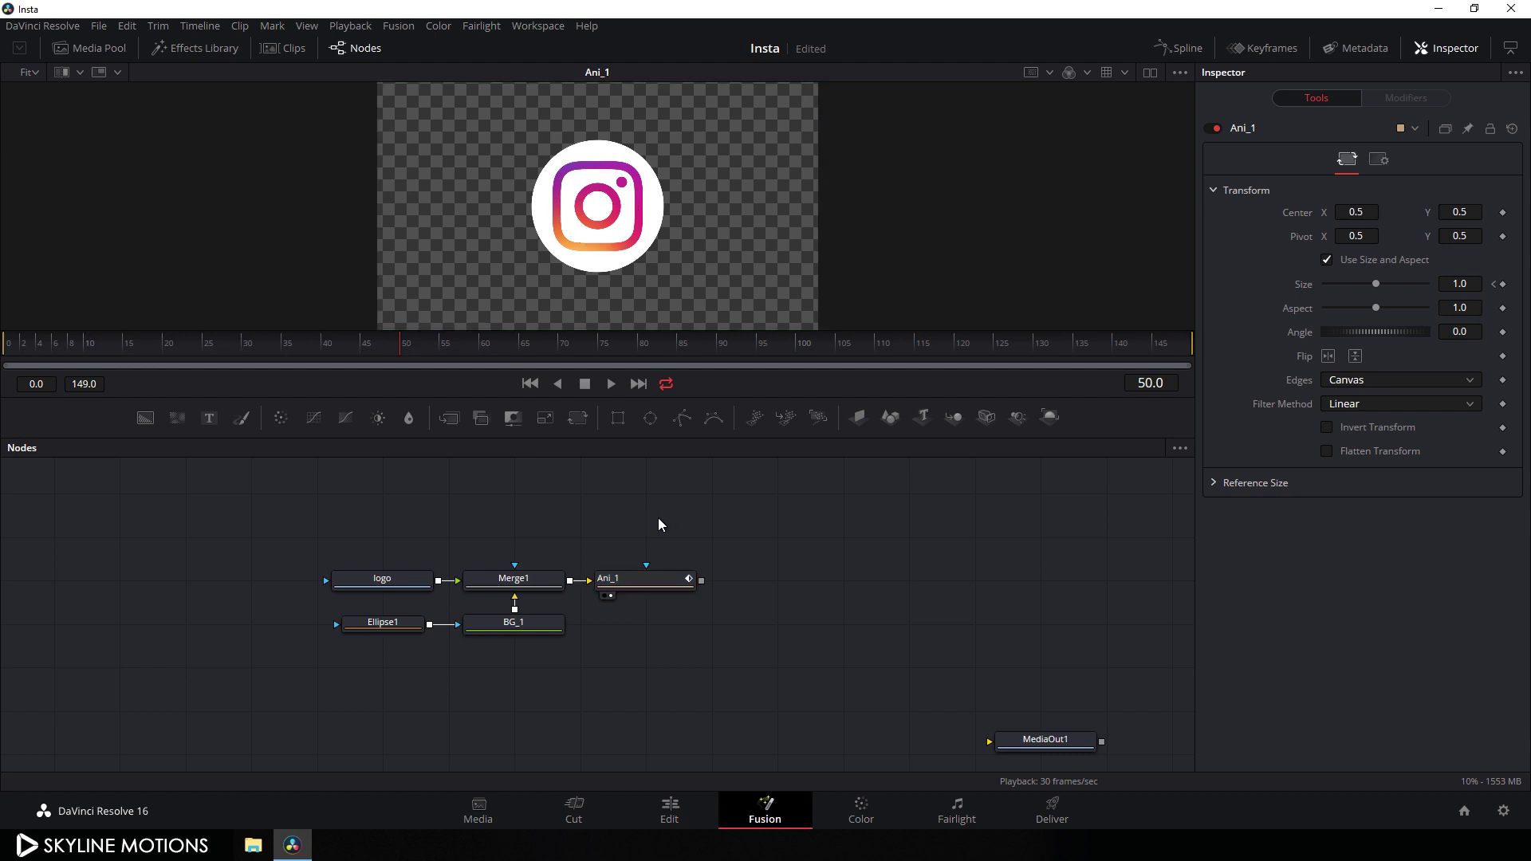
# Paste a copy of Ani_1 and rename it Ani_2
pyautogui.hotkey('ctrl', 'v')
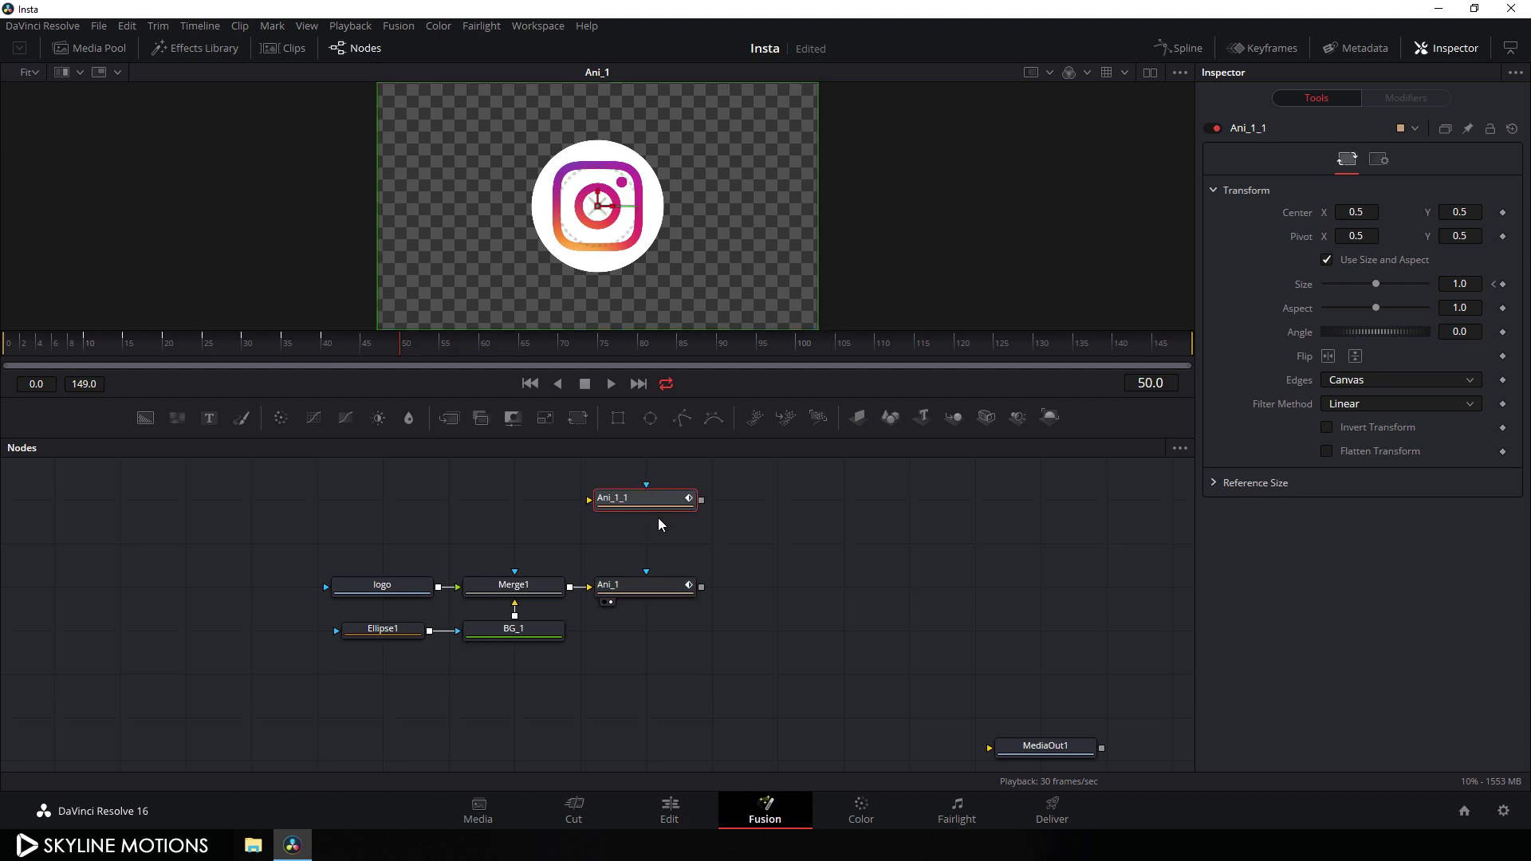
pyautogui.press('F2')
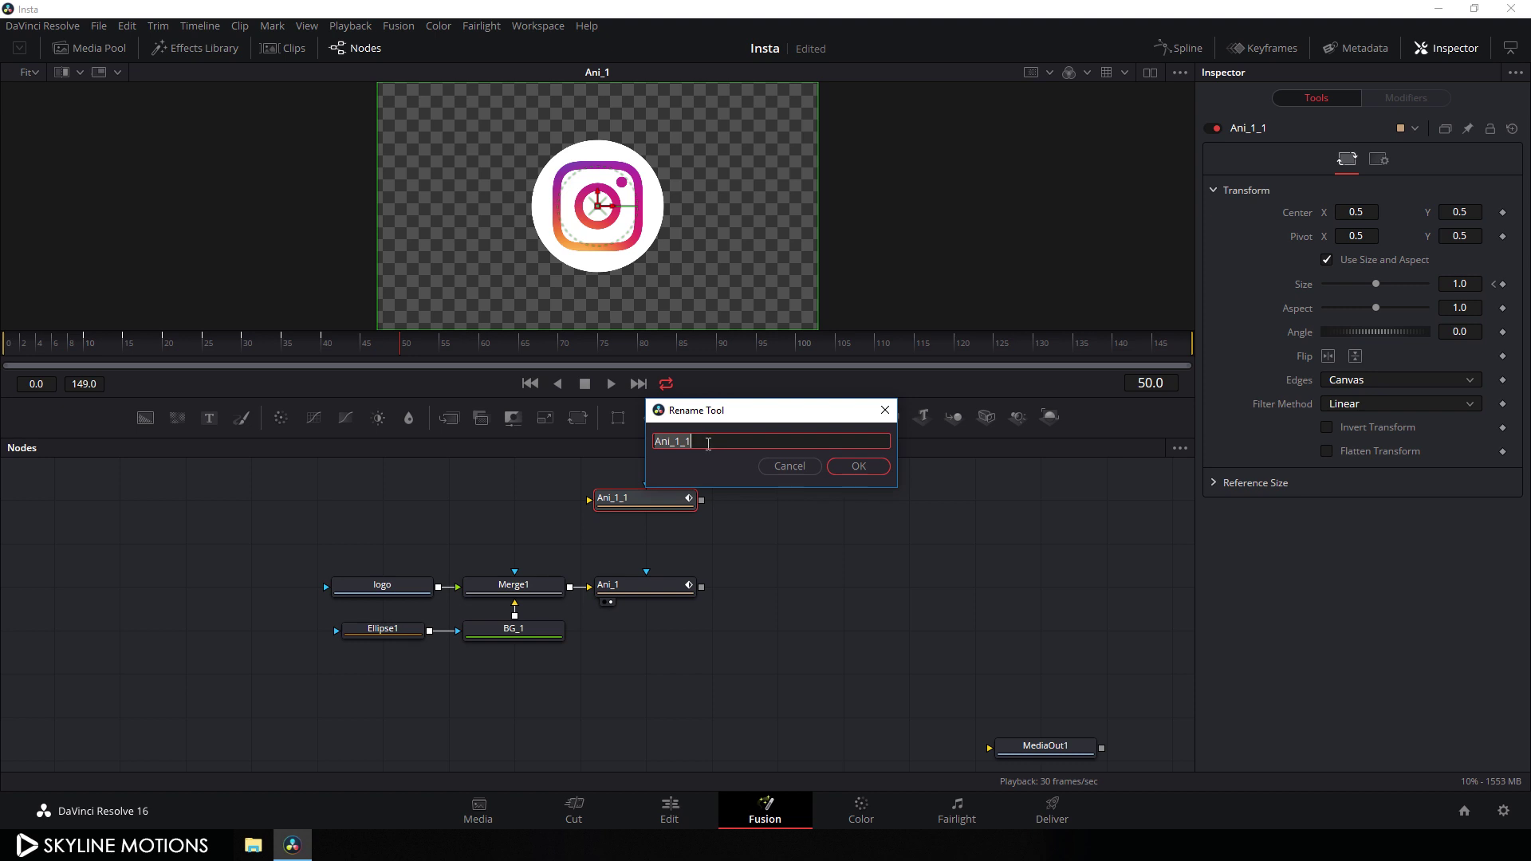
pyautogui.moveTo(708, 444); pyautogui.dragTo(679, 446)
pyautogui.write('2')
pyautogui.press('Return')
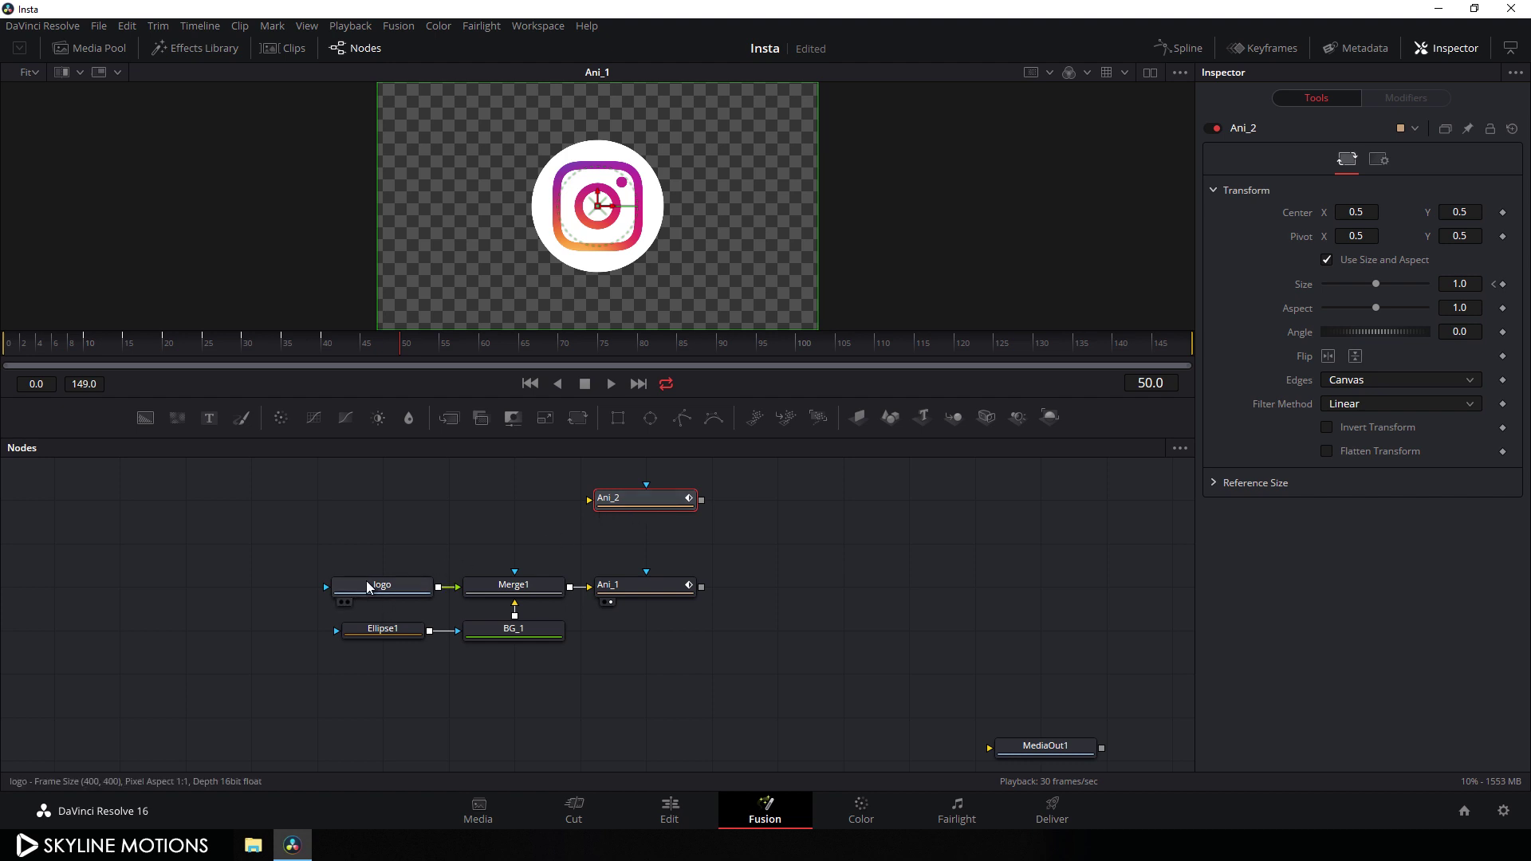
# Insert Ani_2 on the link between logo and Merge1, aligning the logo node with it
pyautogui.moveTo(399, 590); pyautogui.dragTo(286, 542)
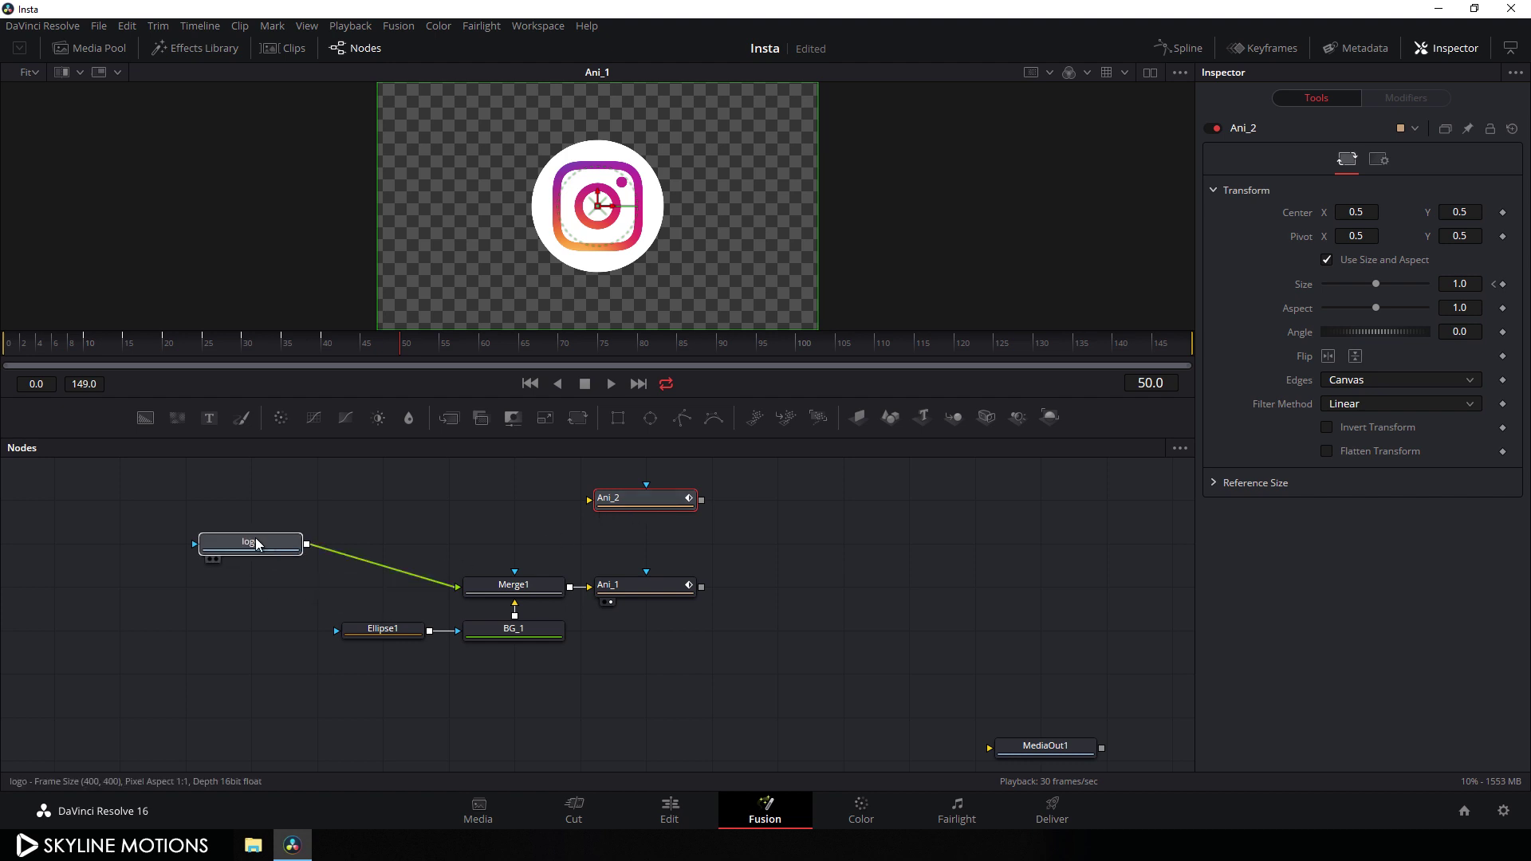
pyautogui.click(550, 542)
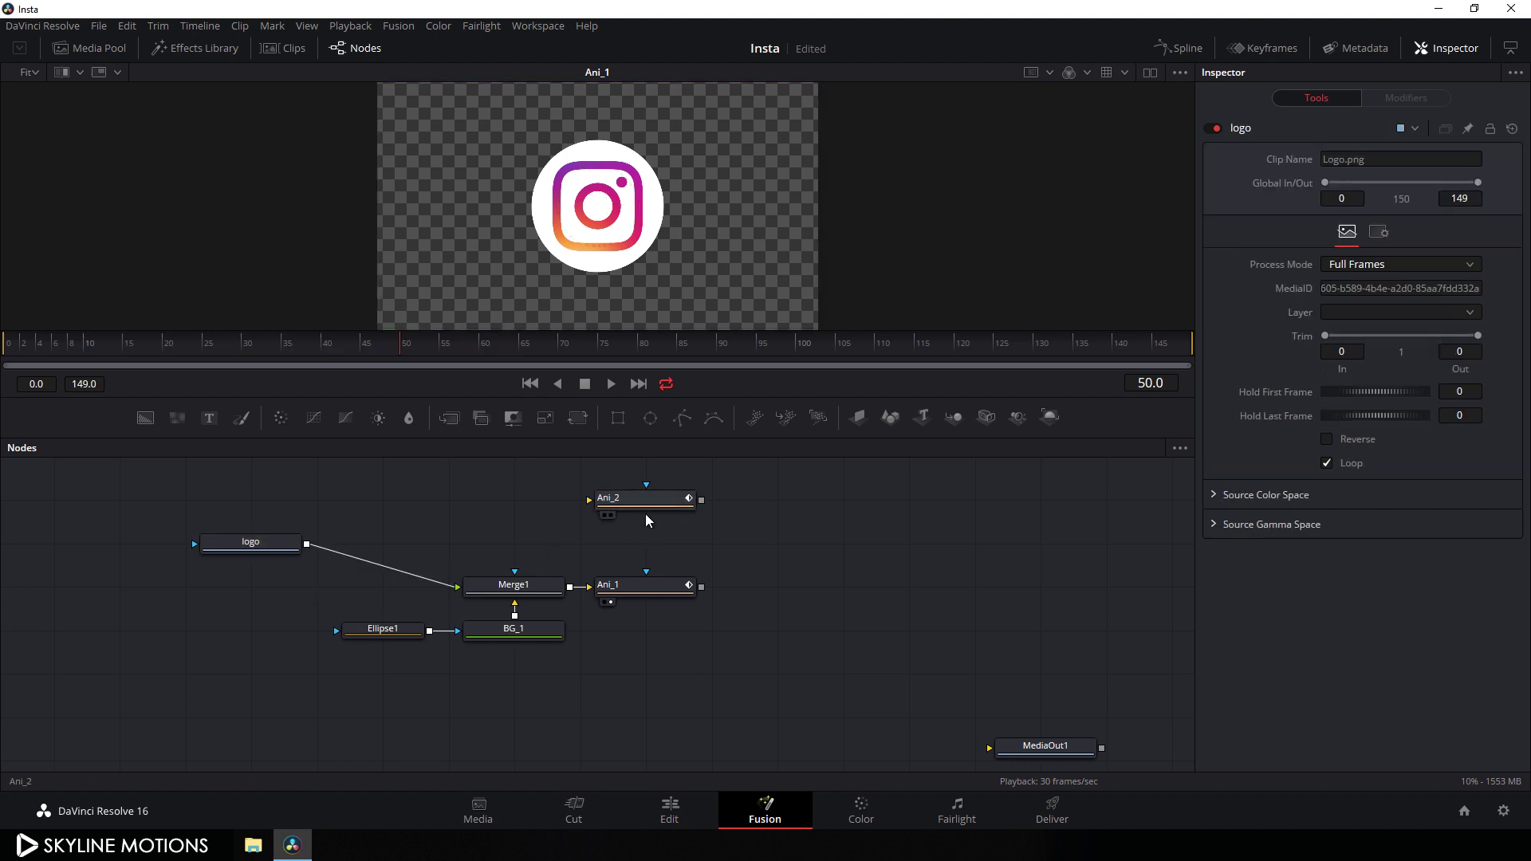
pyautogui.moveTo(636, 504); pyautogui.dragTo(373, 563)
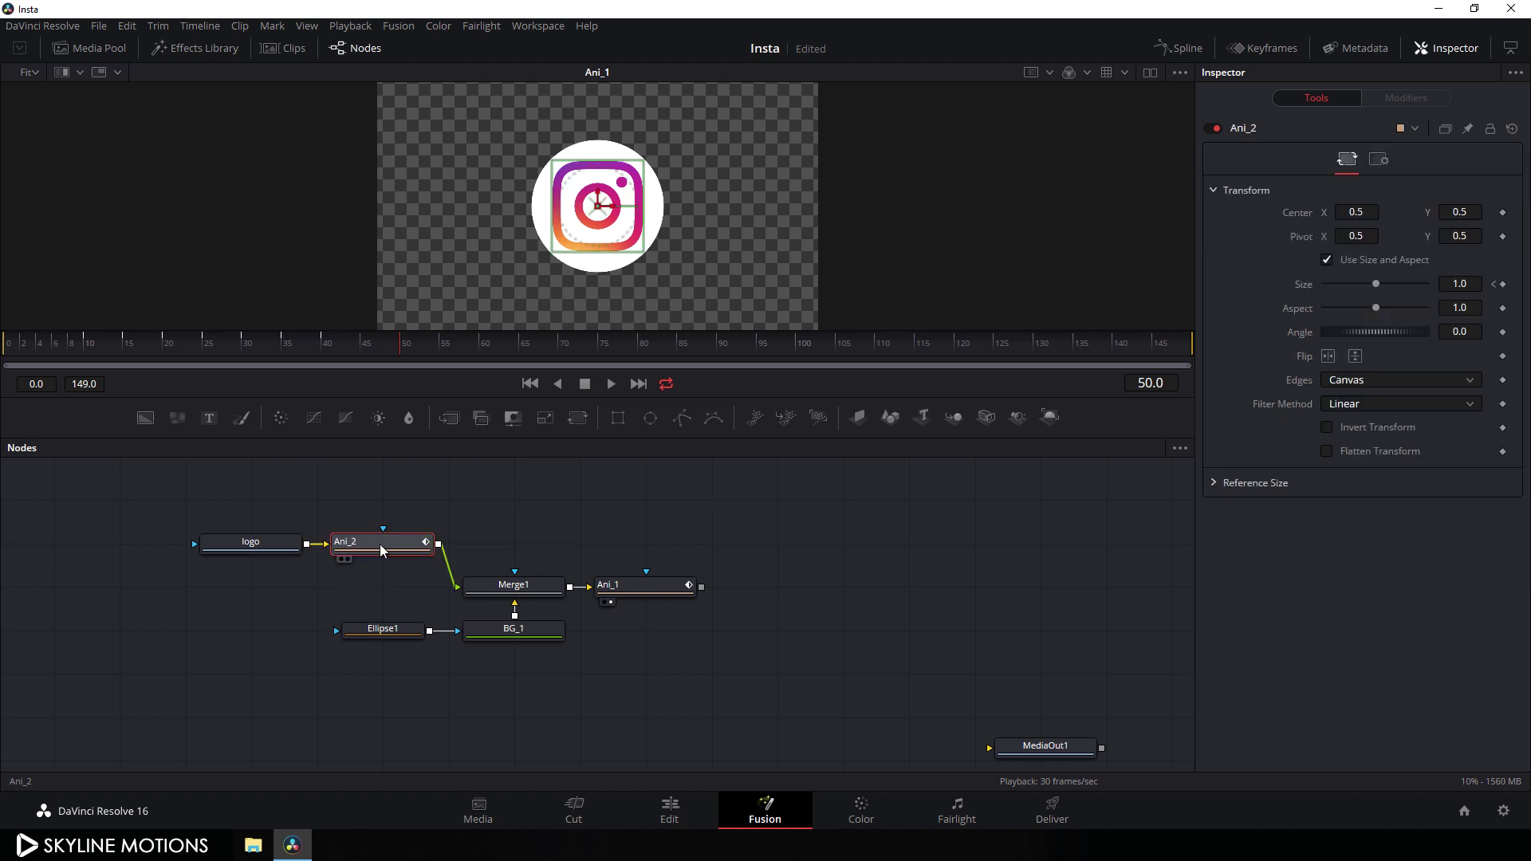
pyautogui.moveTo(252, 550); pyautogui.dragTo(252, 593)
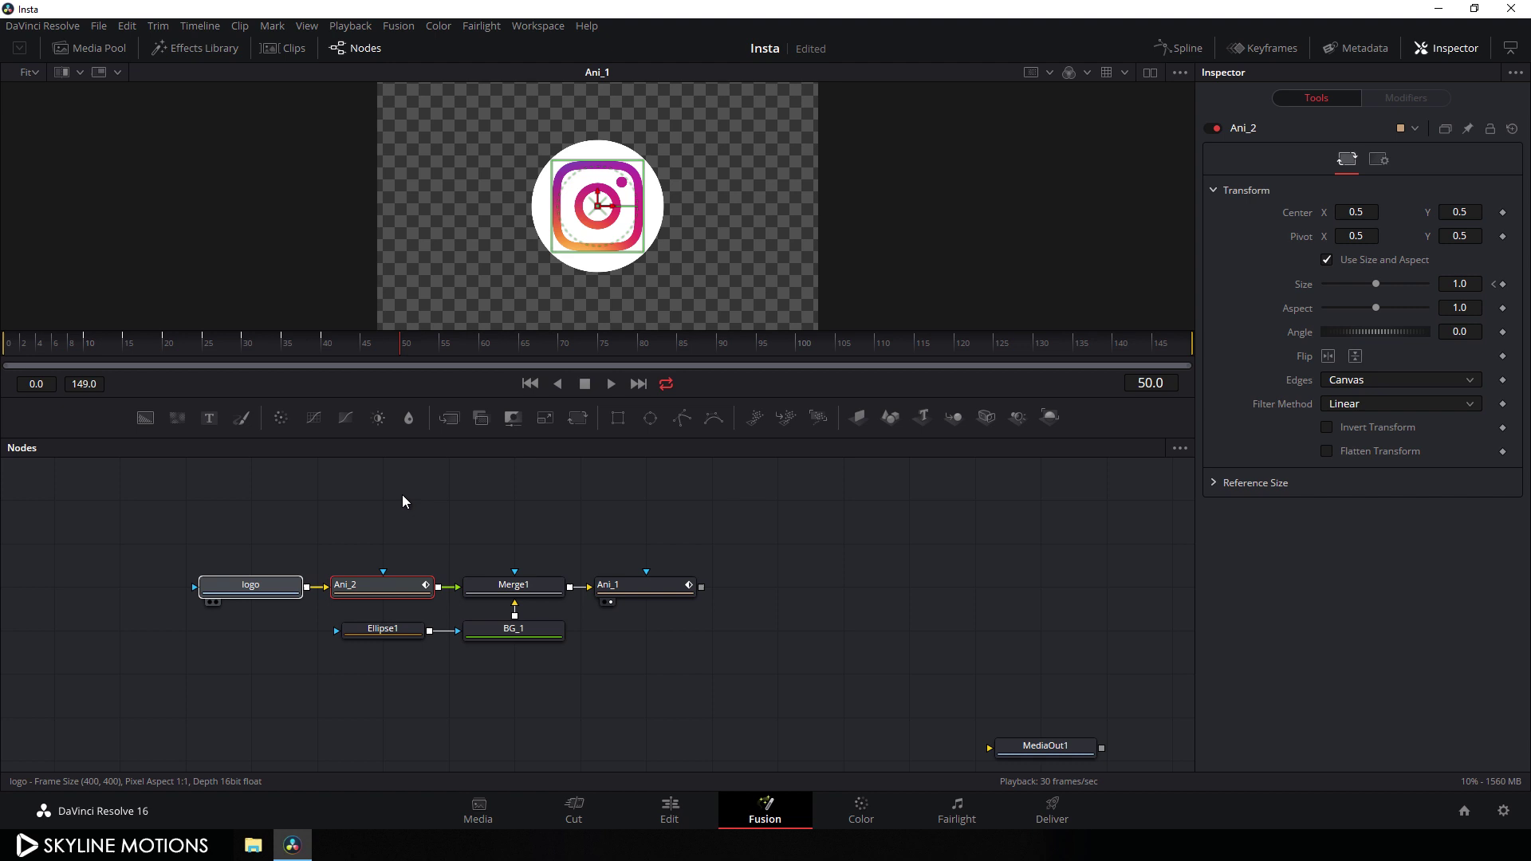
# Play the comp from the first frame to preview the logo scaling in
pyautogui.click(530, 384)
pyautogui.click(612, 386)
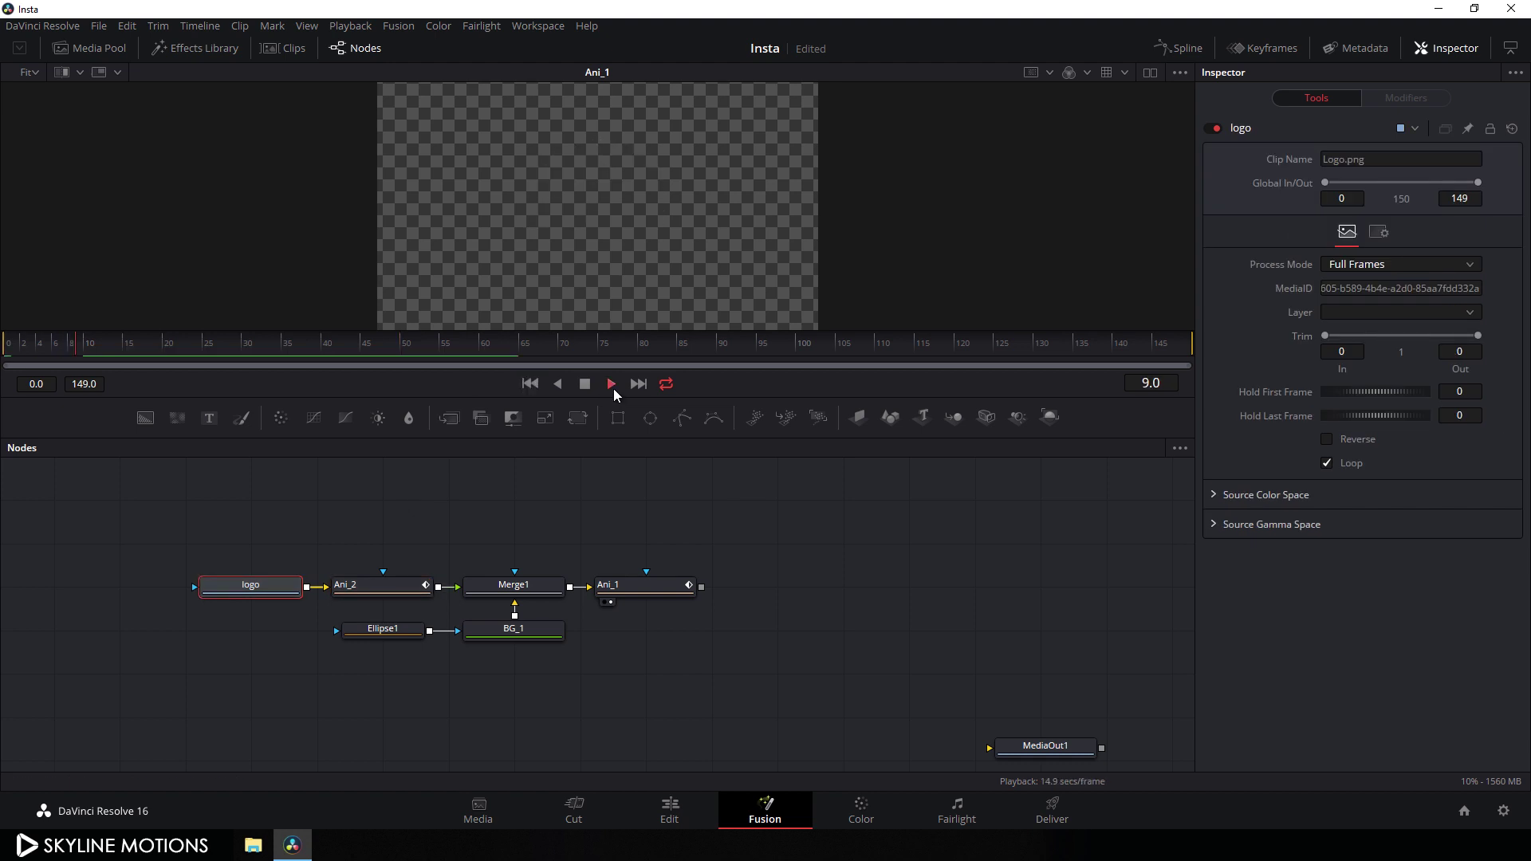
pyautogui.click(531, 384)
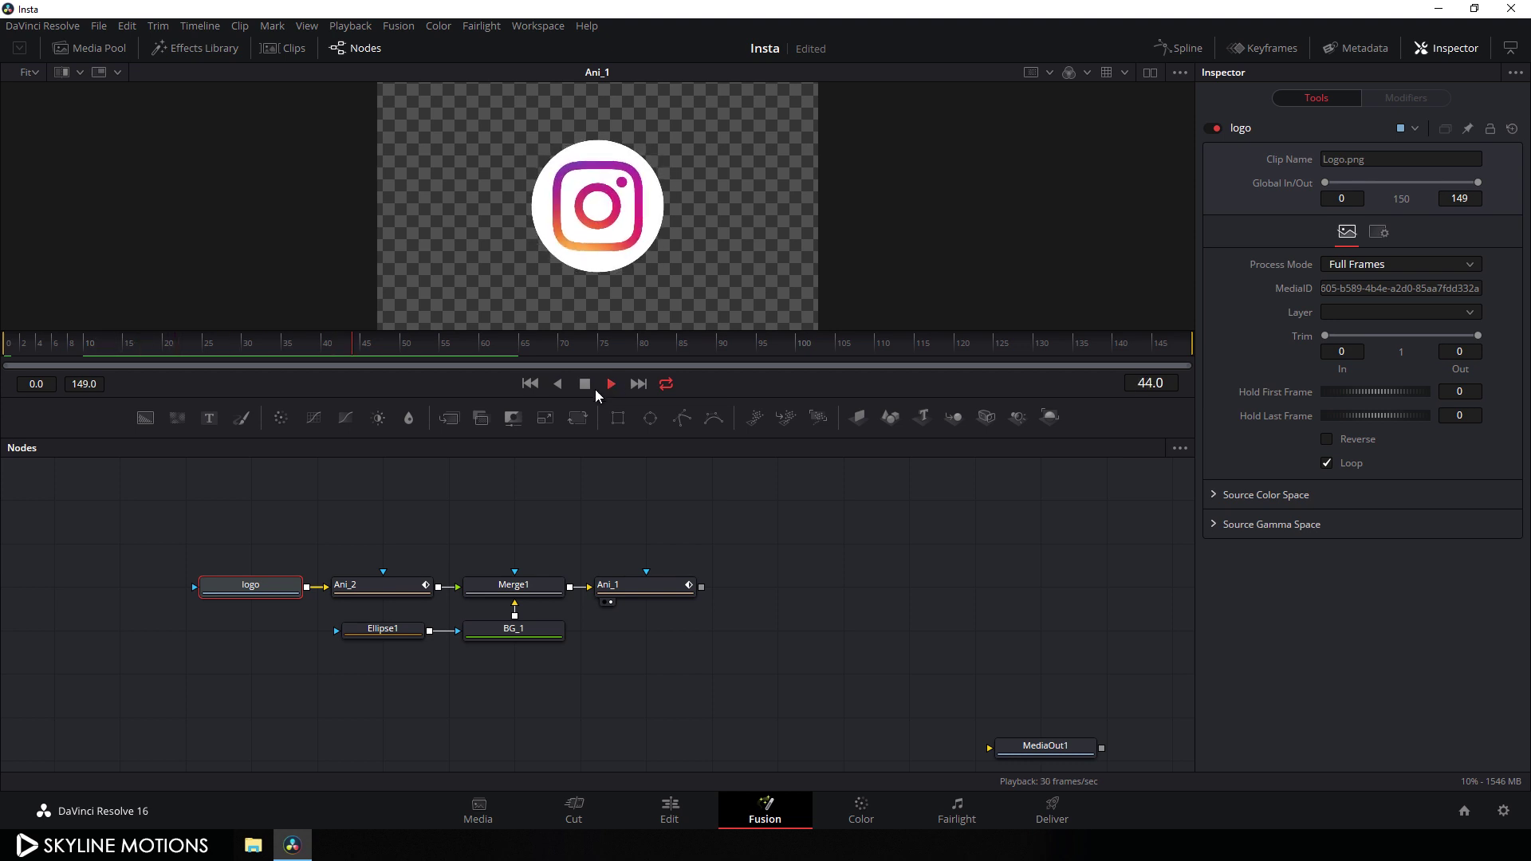
pyautogui.click(587, 386)
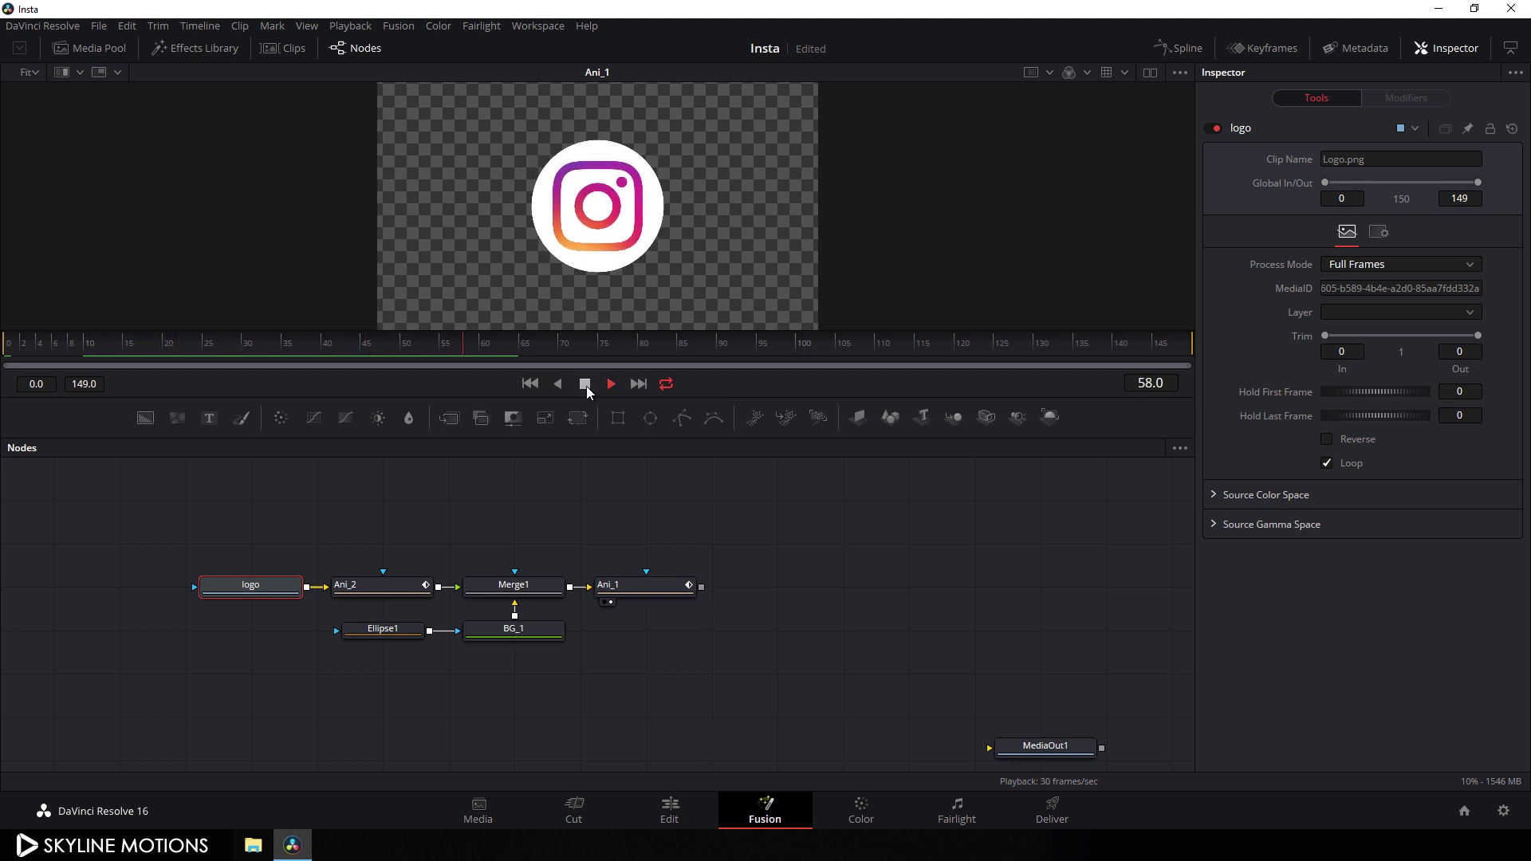
pyautogui.click(1181, 49)
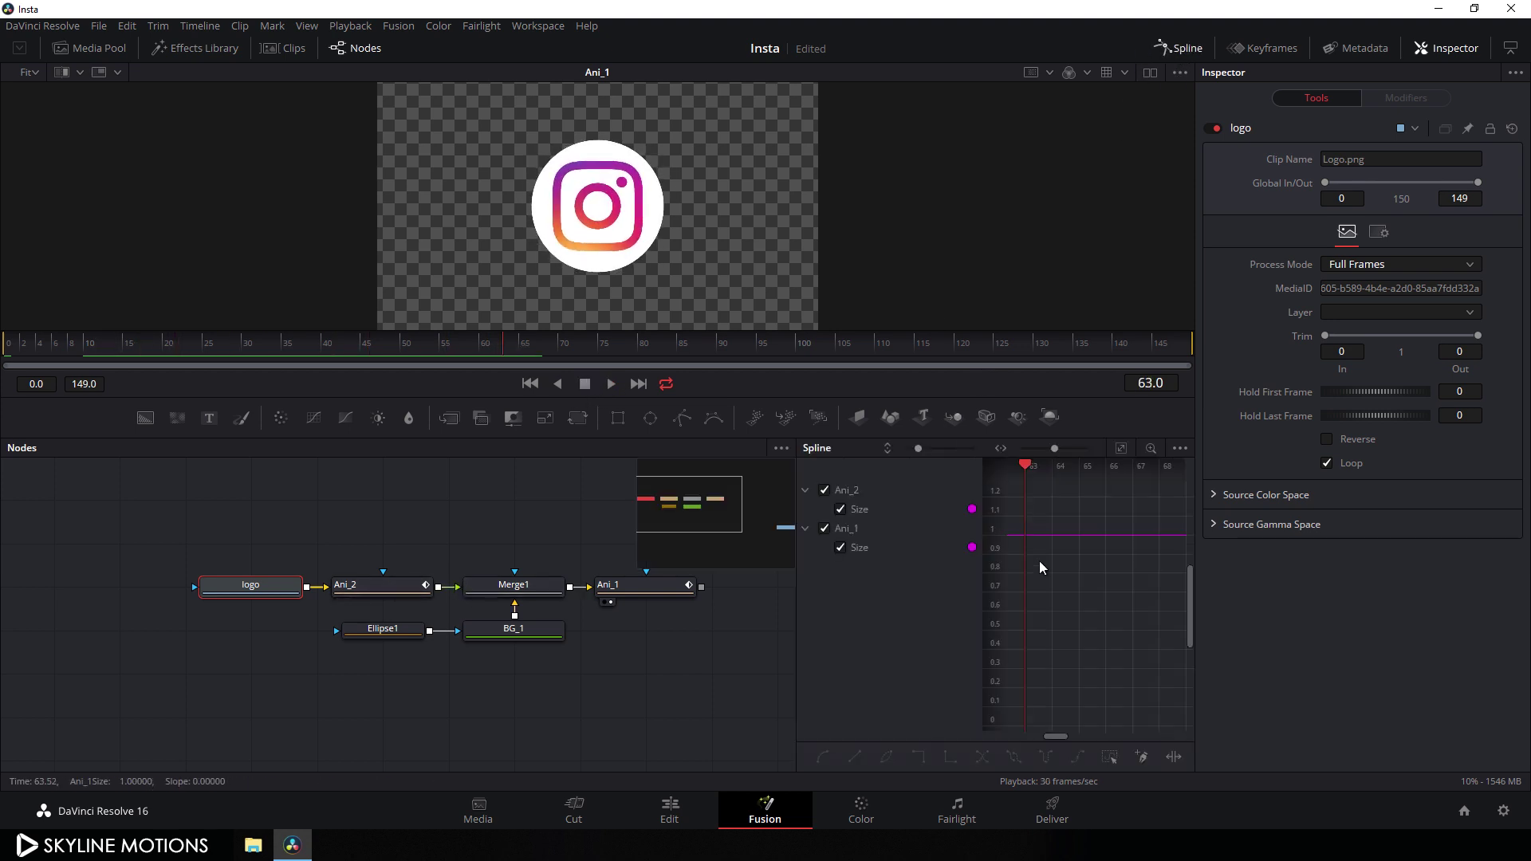
# Hide Ani_1's curve and shift Ani_2's Size keyframes from frame 10 to frame 12
pyautogui.click(1120, 449)
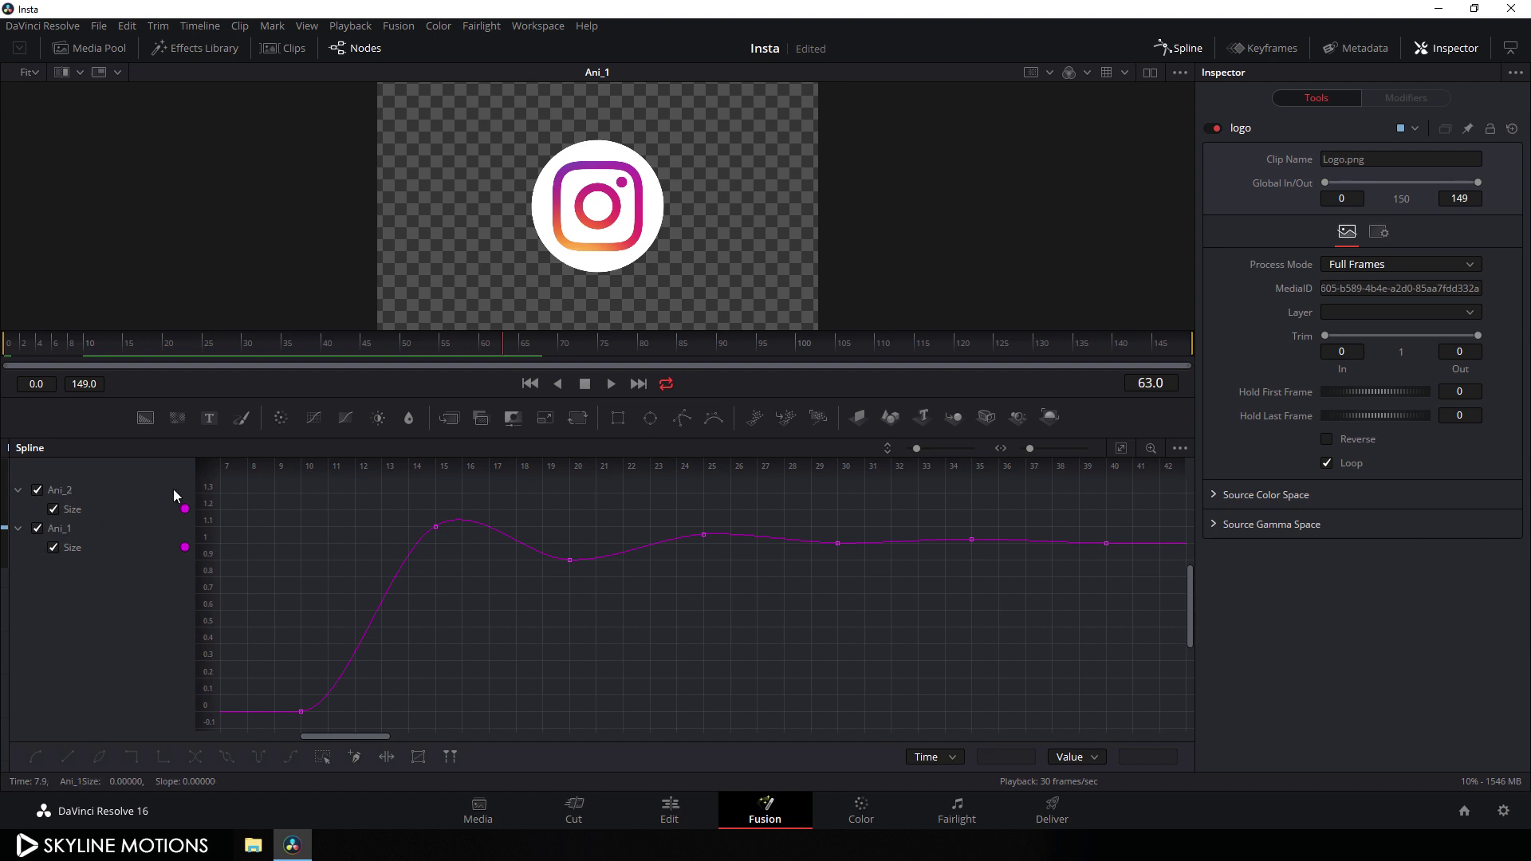
pyautogui.click(37, 528)
pyautogui.moveTo(1130, 493); pyautogui.dragTo(279, 724)
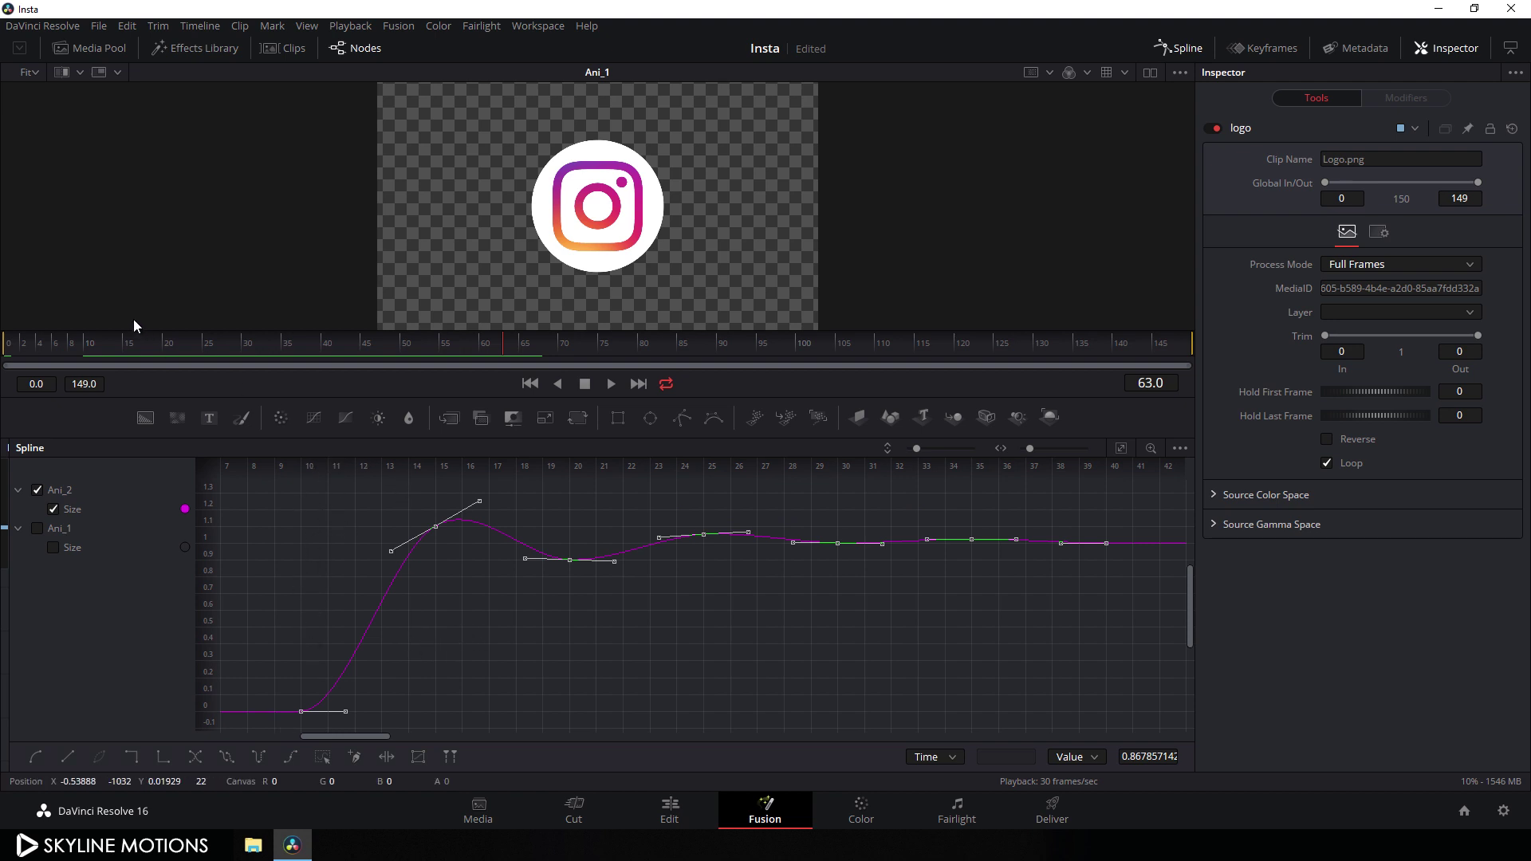
pyautogui.click(84, 351)
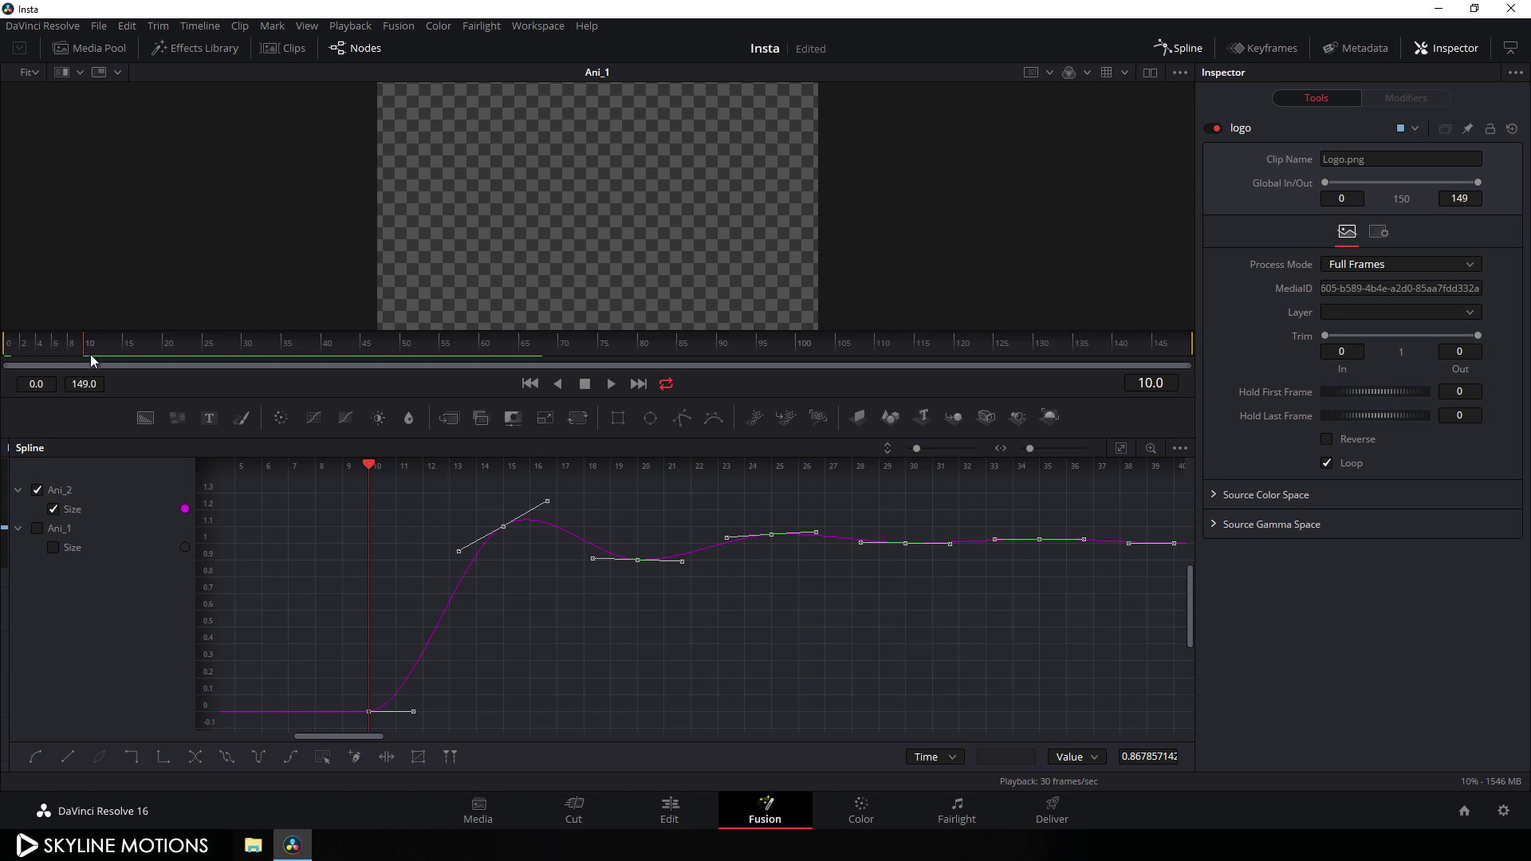
pyautogui.click(93, 351)
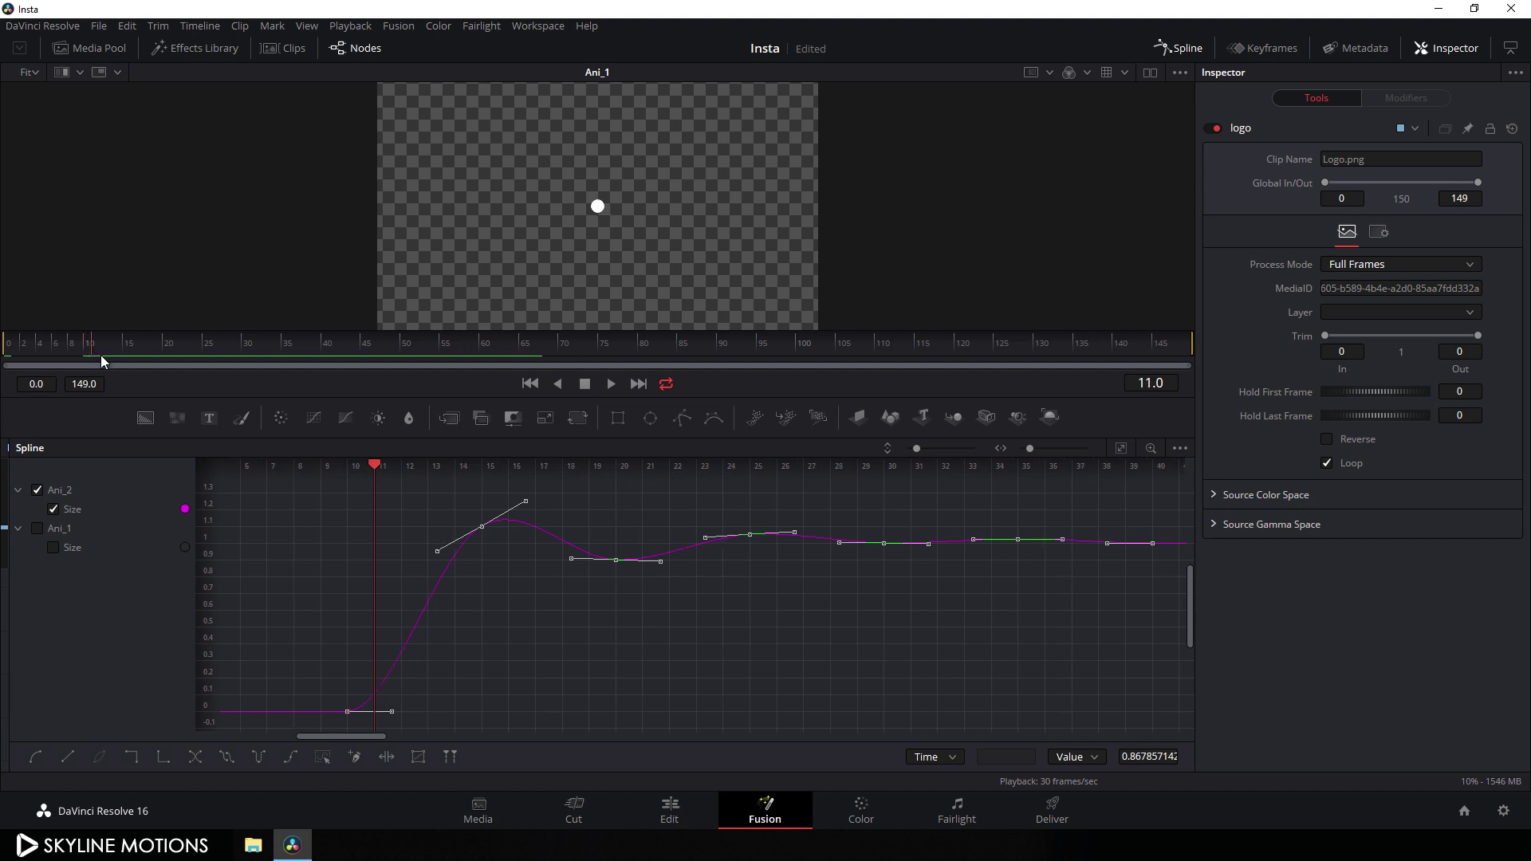
pyautogui.click(100, 355)
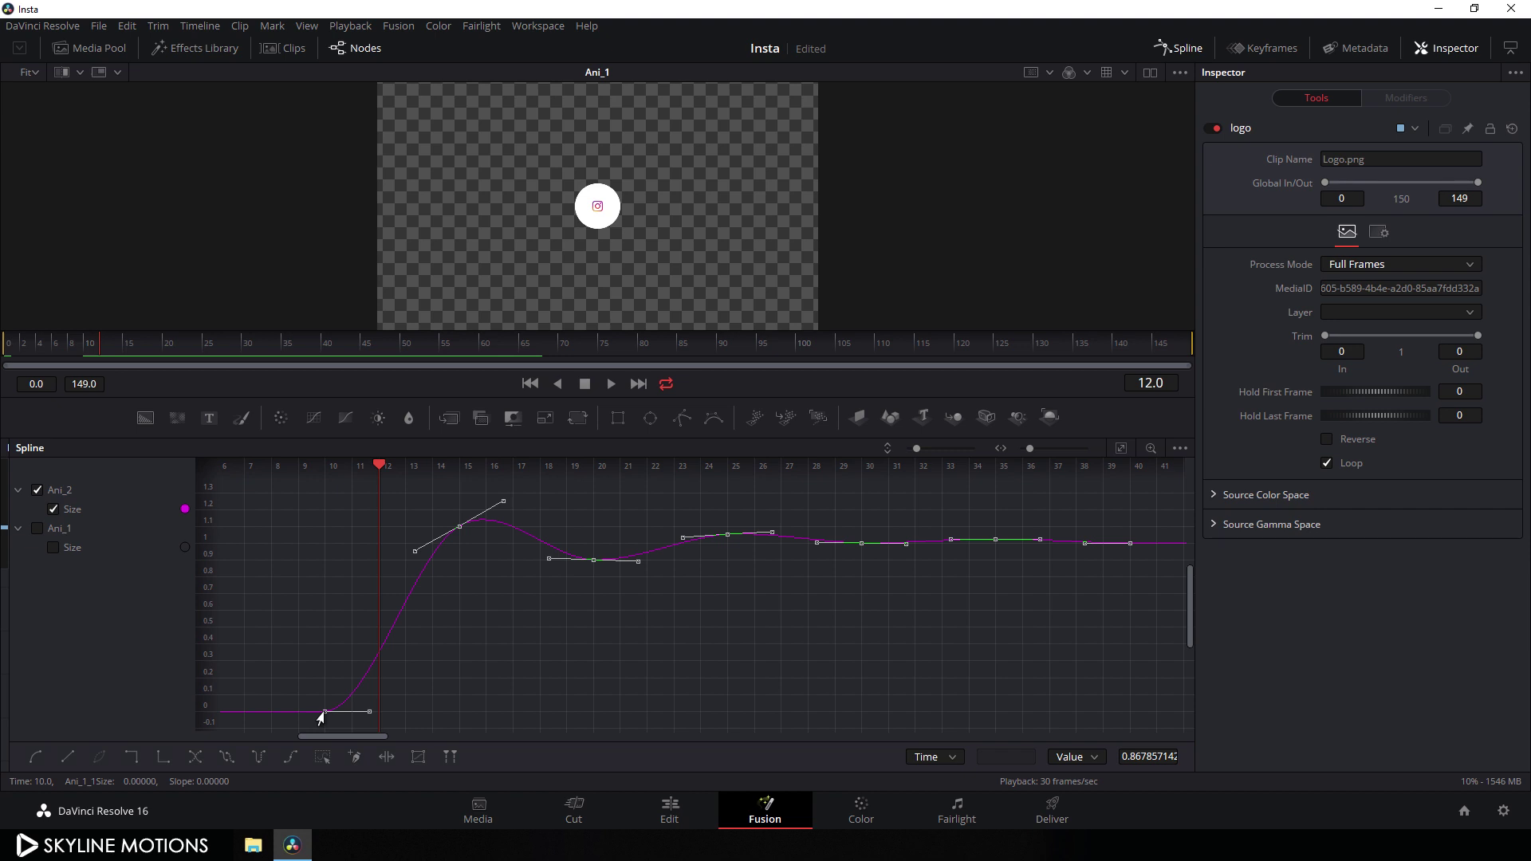
pyautogui.moveTo(320, 717); pyautogui.dragTo(380, 714)
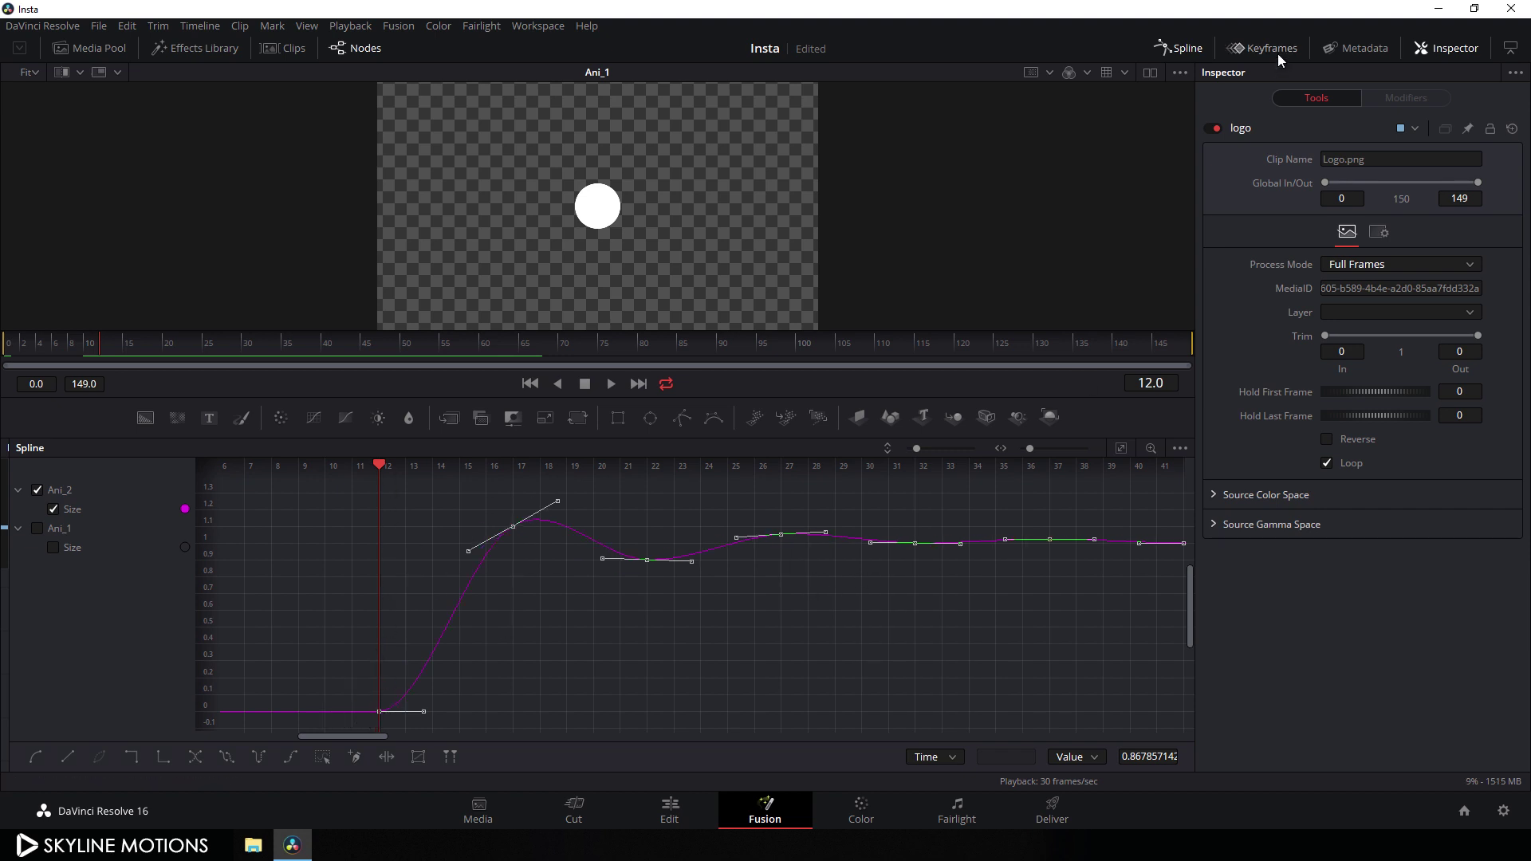
pyautogui.click(1181, 47)
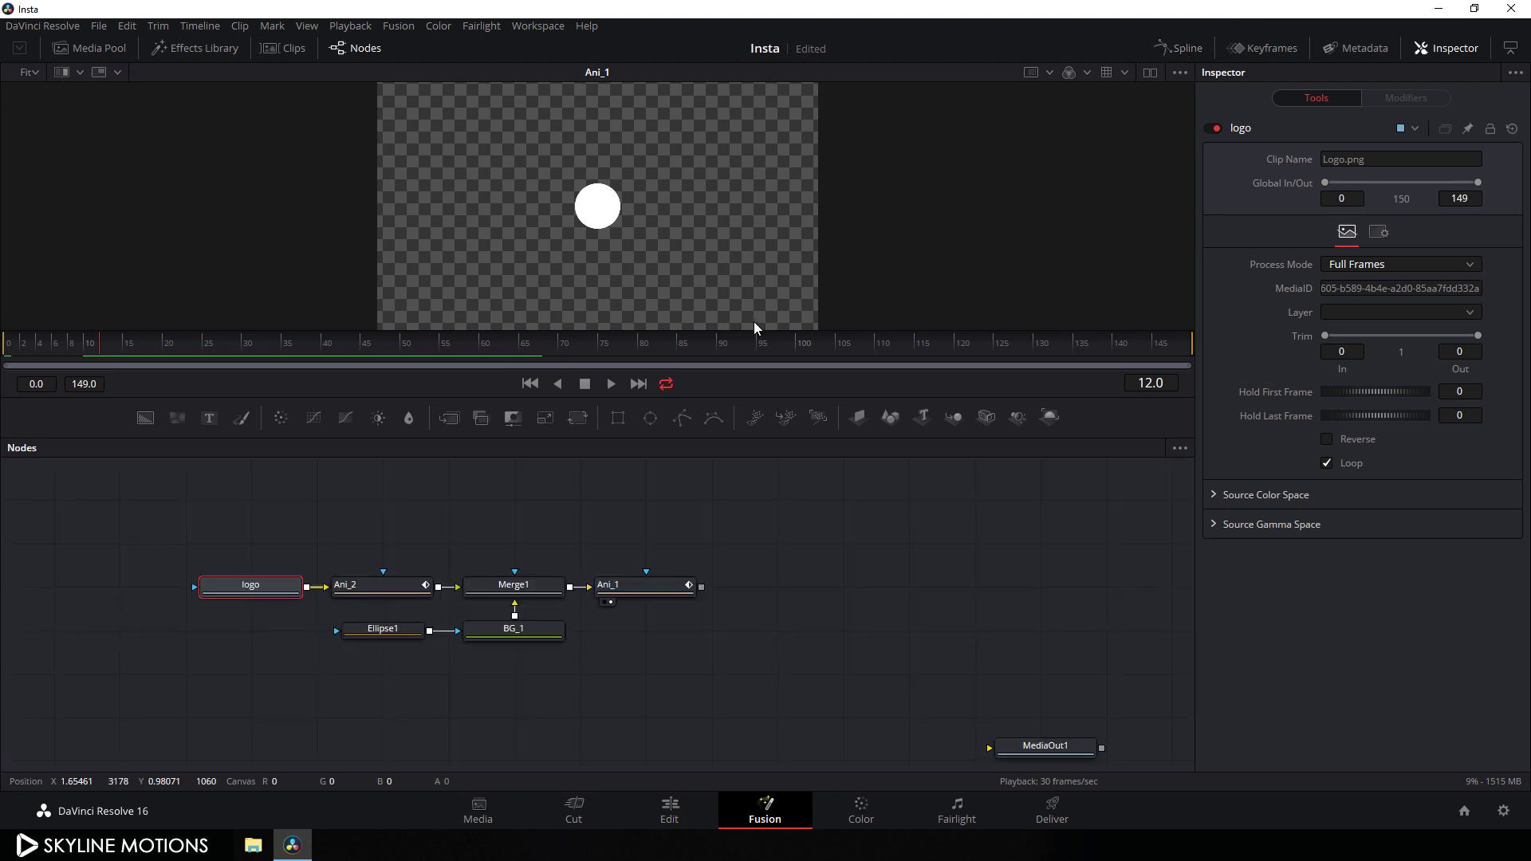
# Play the comp from the start to preview the delayed logo scale-in
pyautogui.click(530, 384)
pyautogui.click(610, 385)
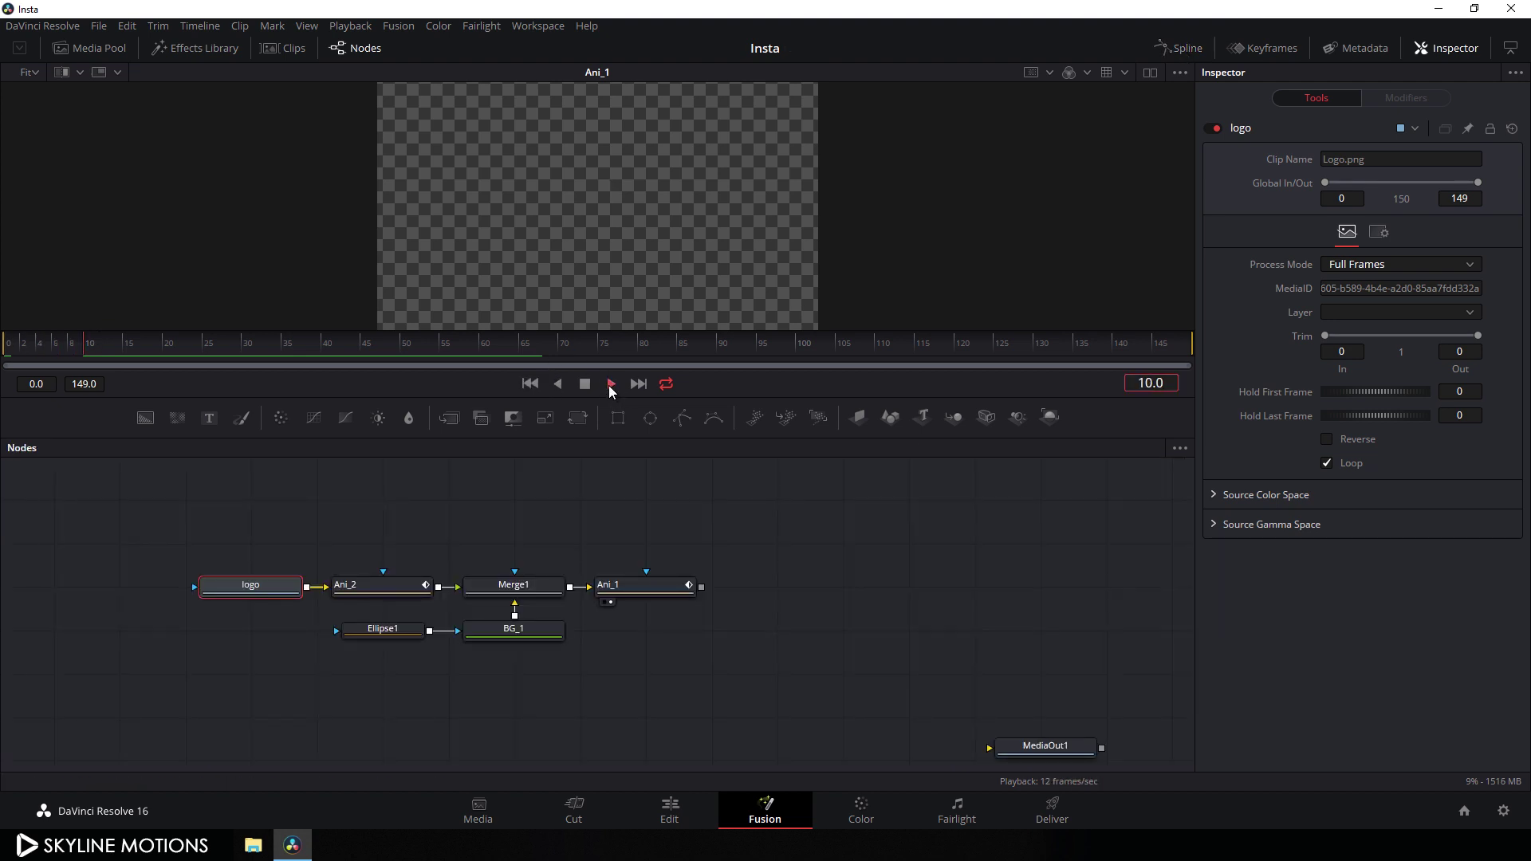
pyautogui.click(540, 386)
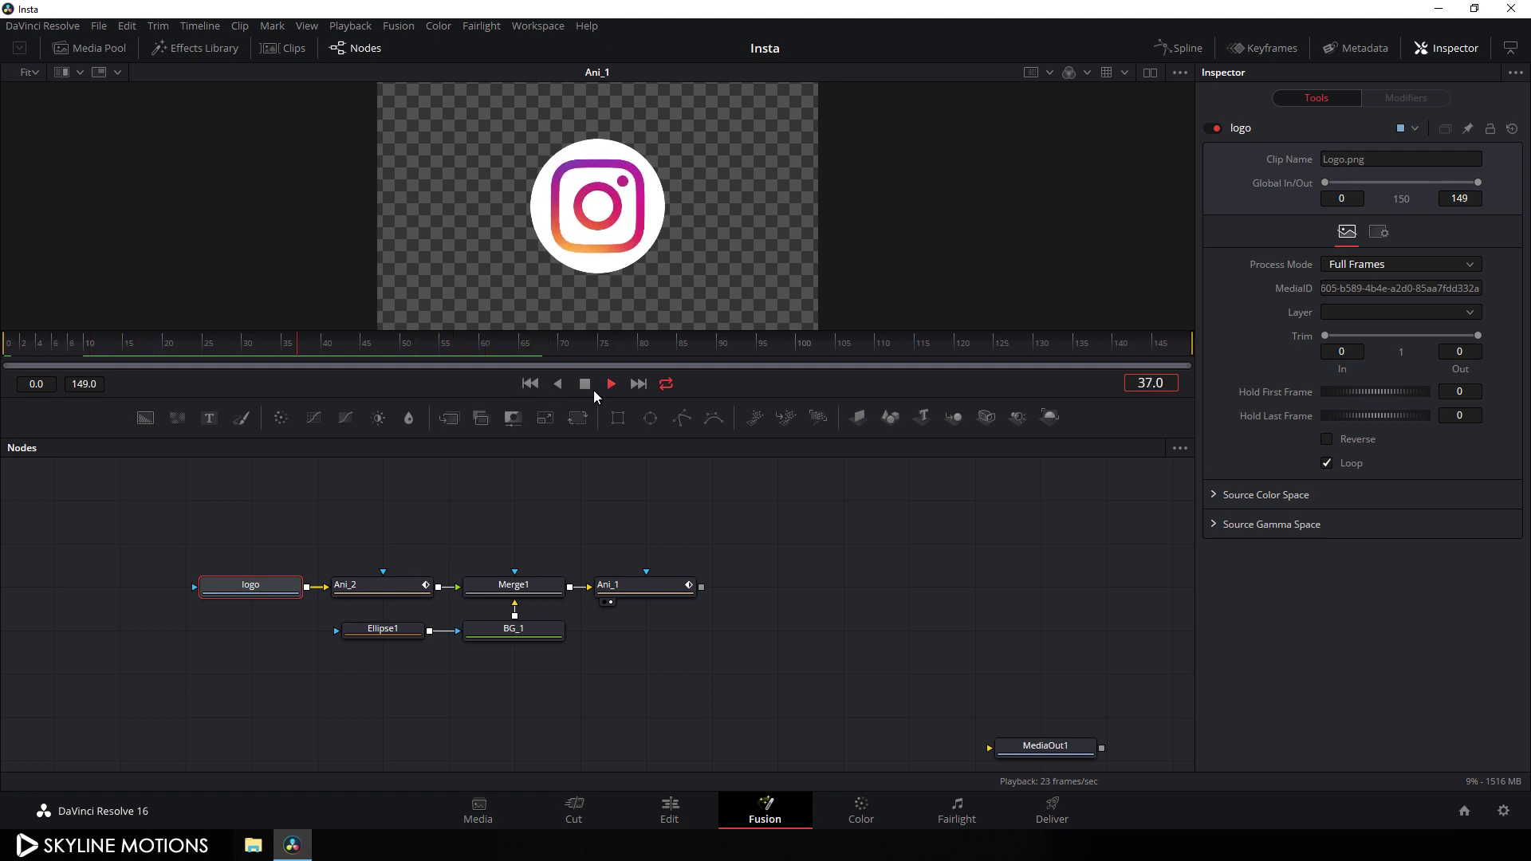
# Deselect the logo and select Ani_1 to show its Transform settings in the Inspector
pyautogui.moveTo(781, 547); pyautogui.dragTo(780, 580)
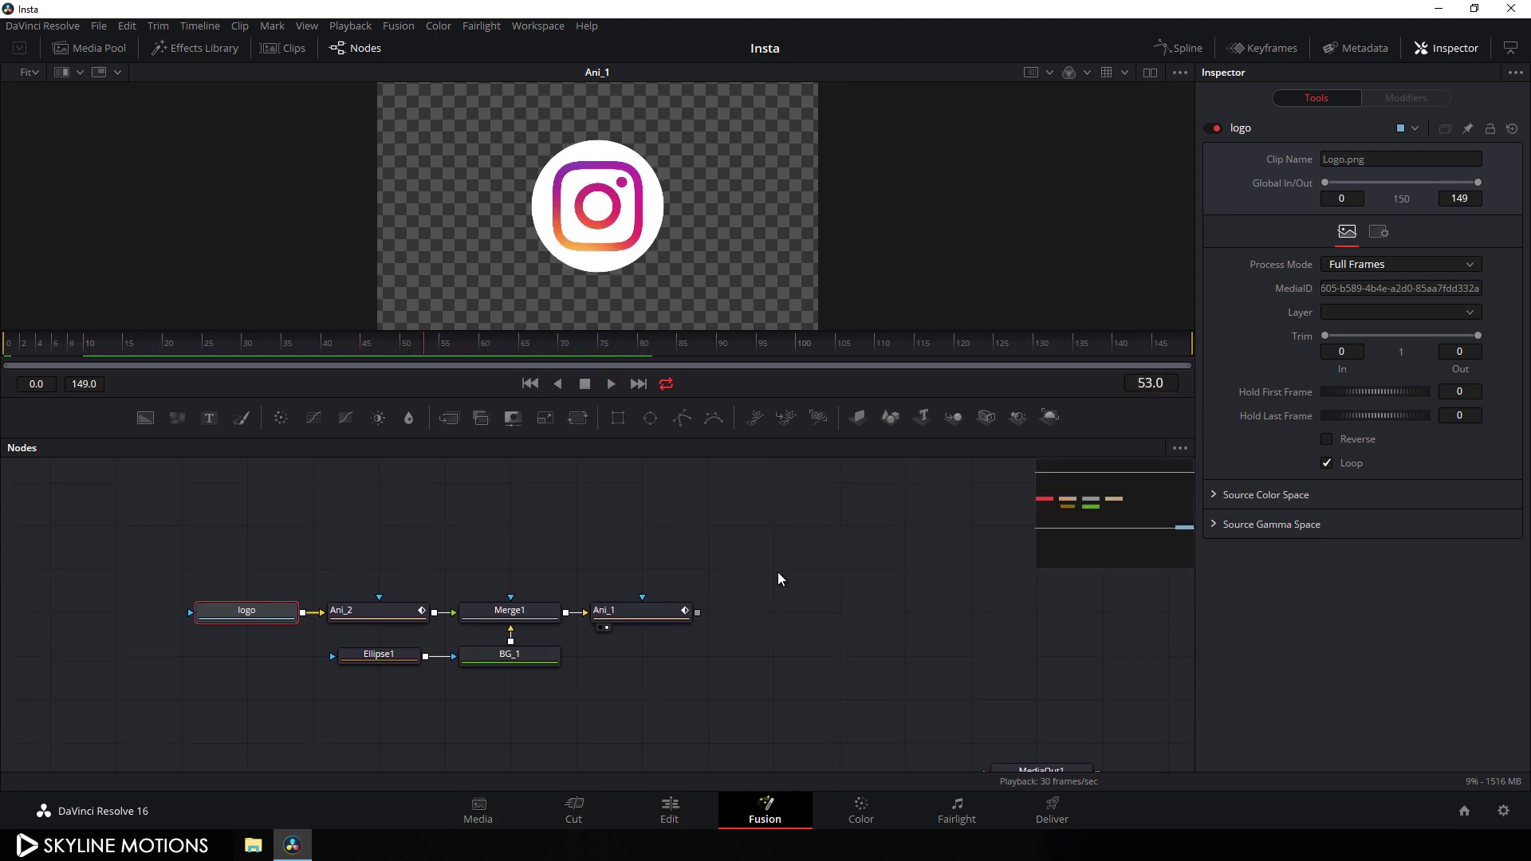
pyautogui.click(730, 530)
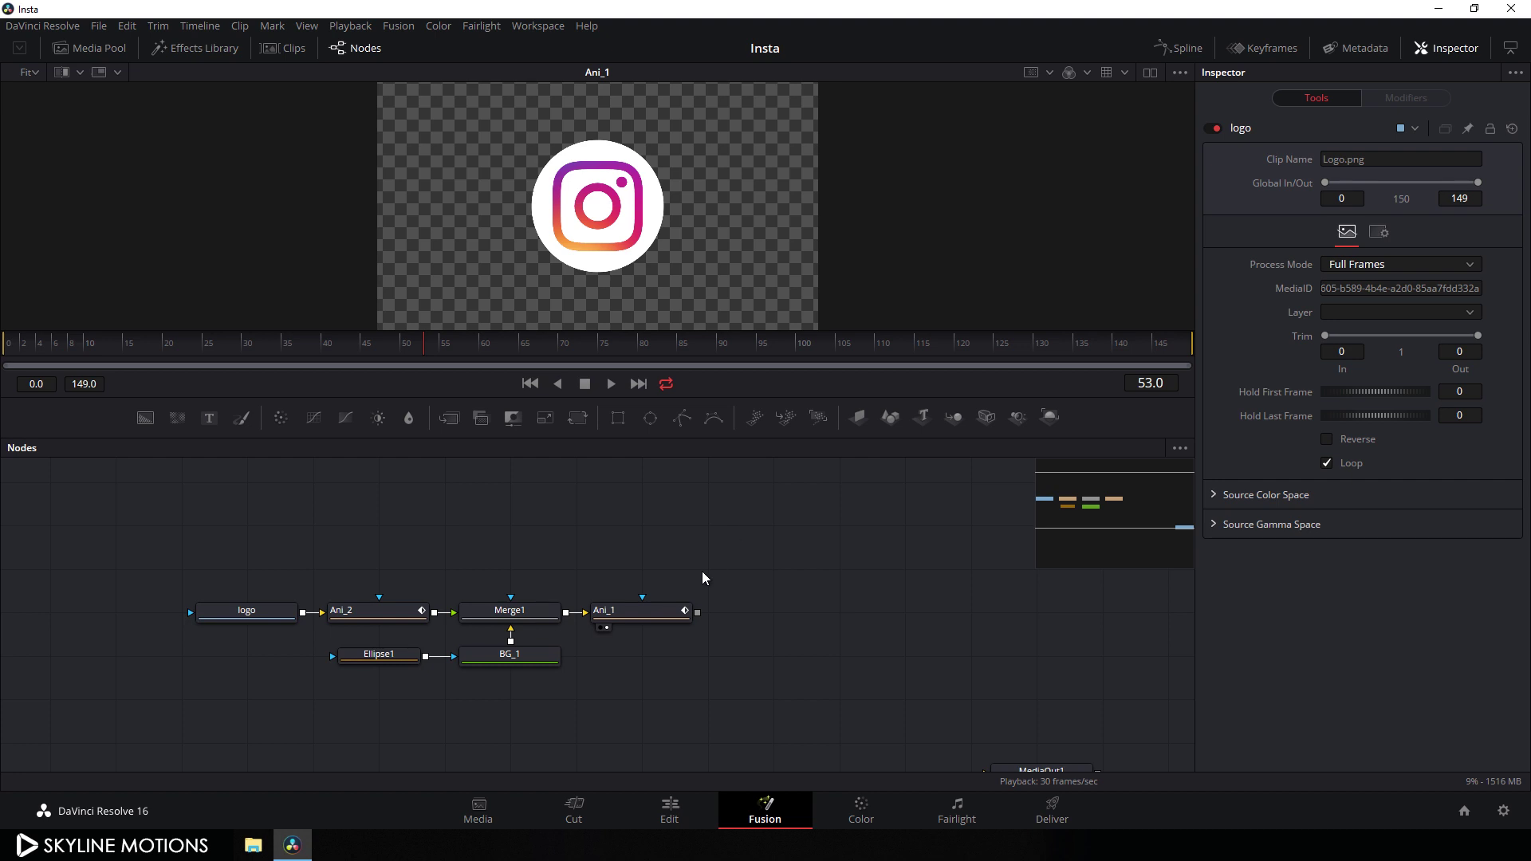
pyautogui.click(625, 612)
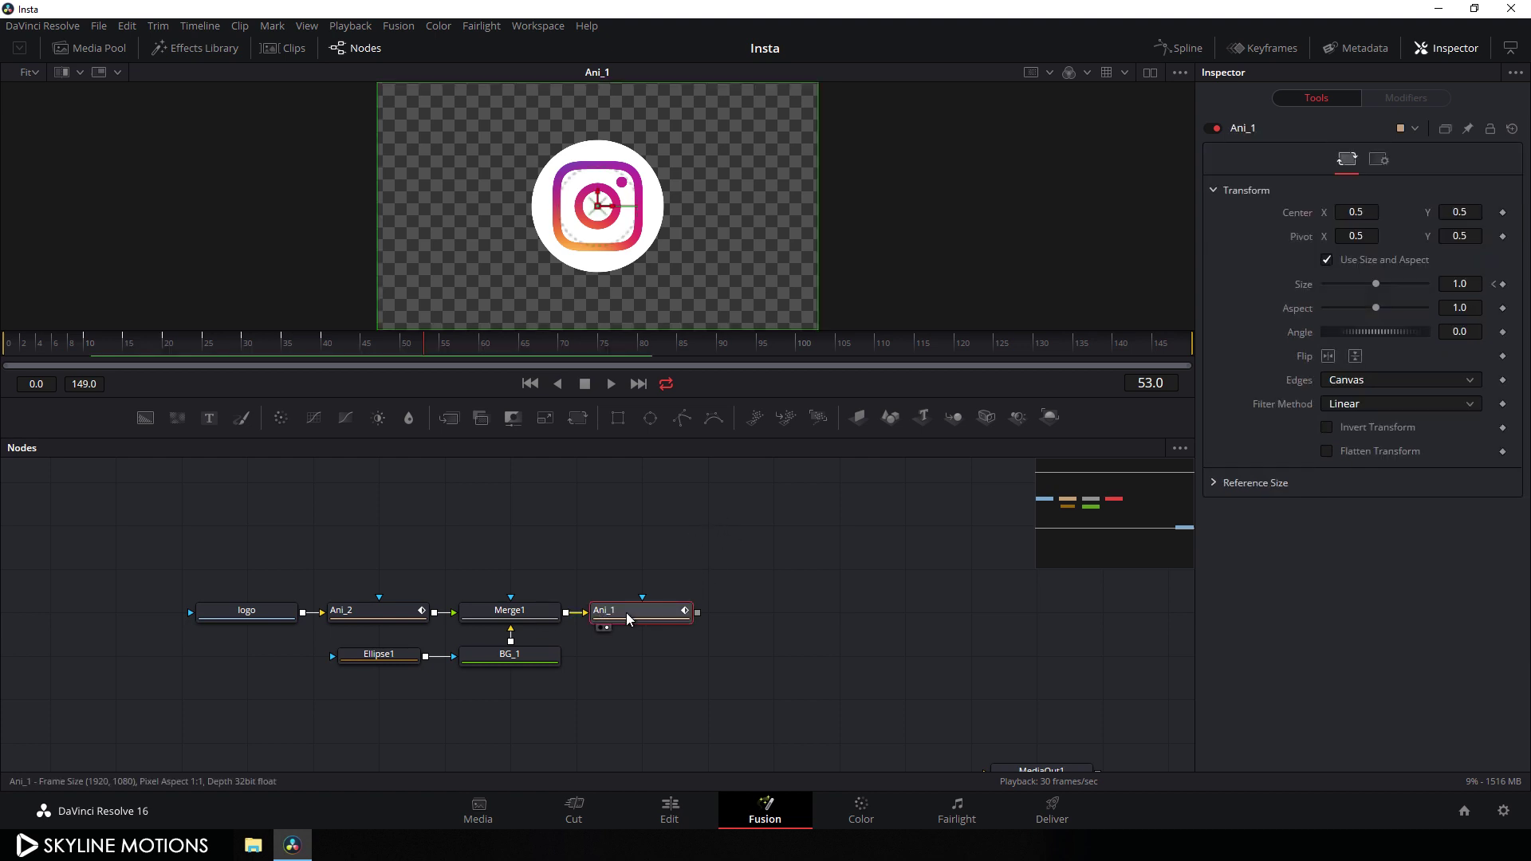
# Add a Transform node after Ani_1 and rename it Tran_1
pyautogui.click(587, 425)
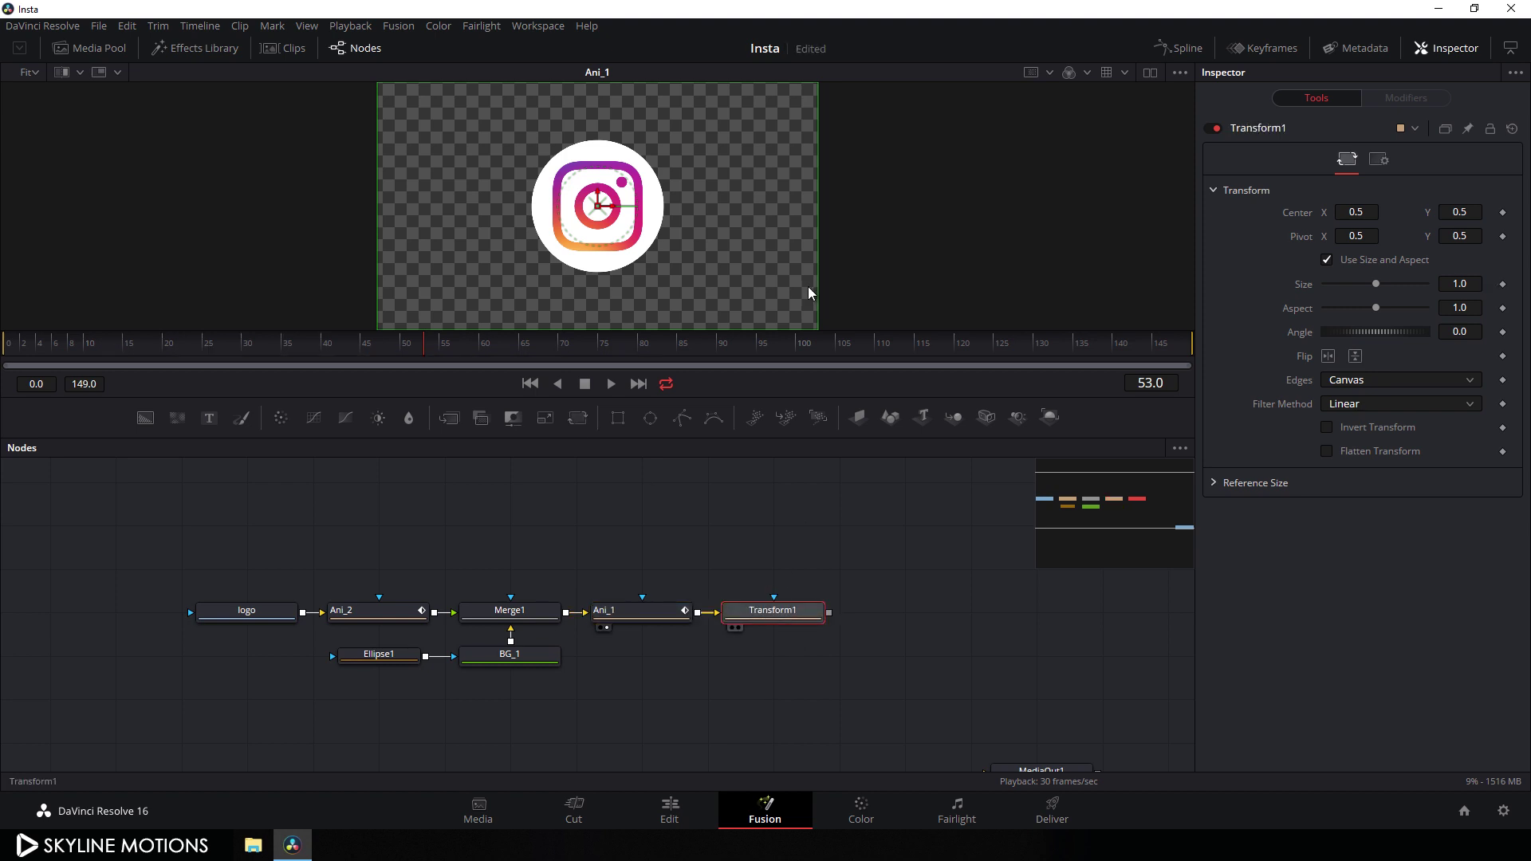
pyautogui.press('F2')
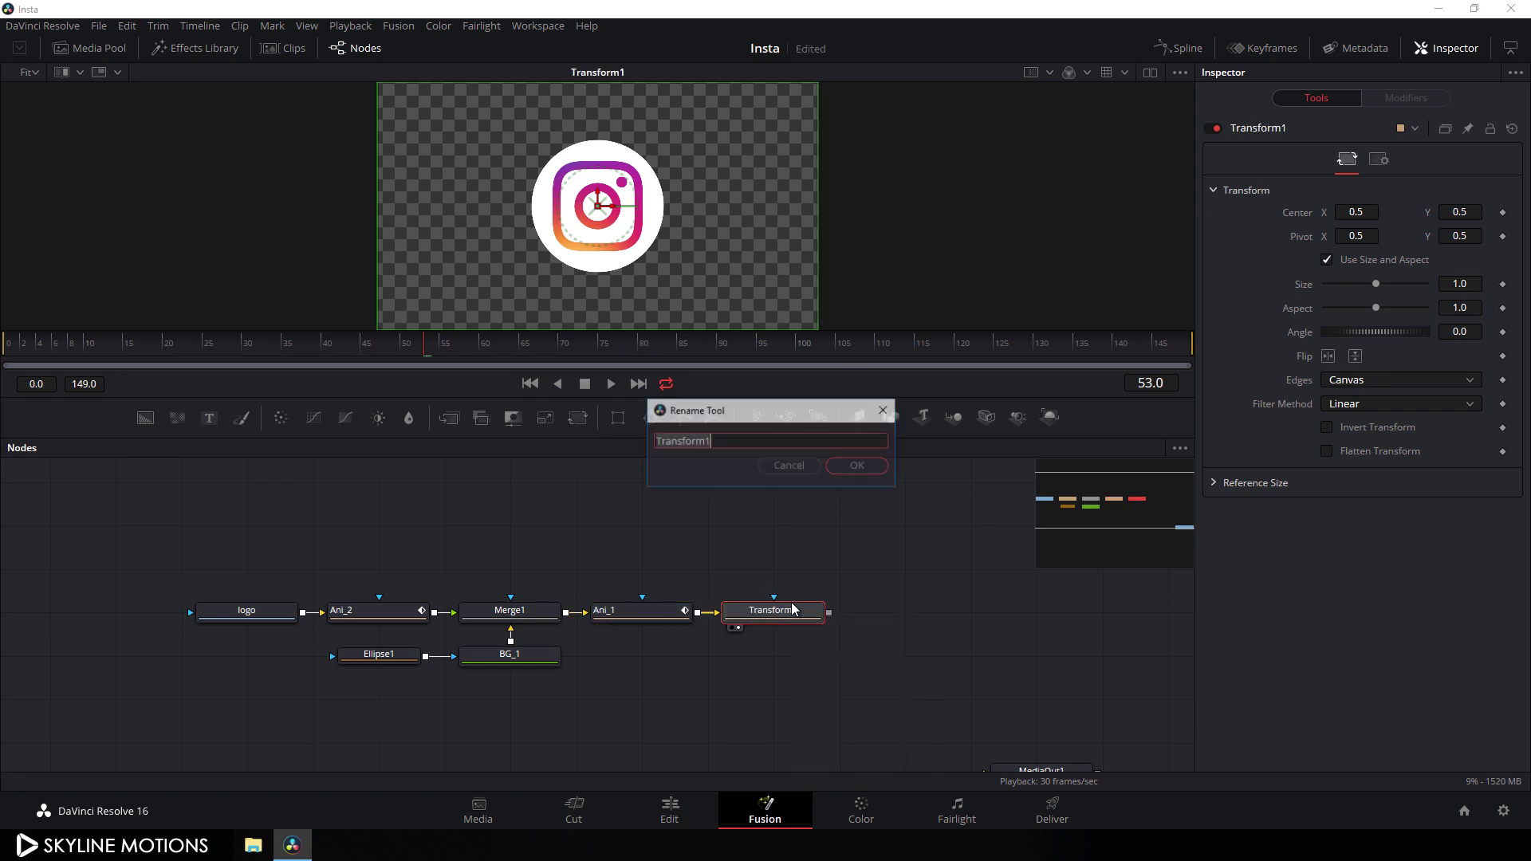
pyautogui.press('BackSpace')
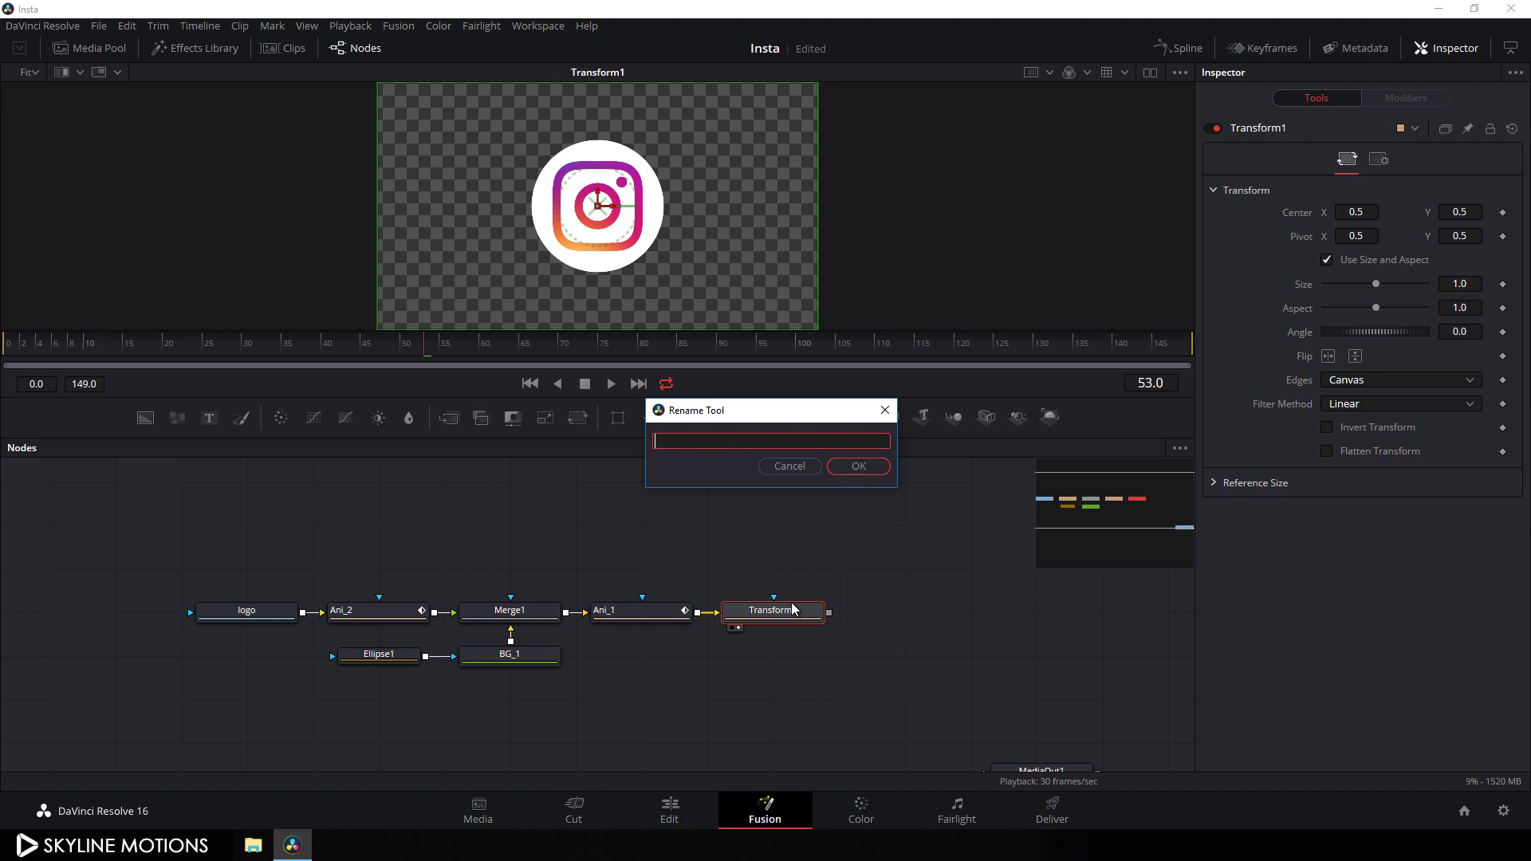
pyautogui.write('Tran_1')
pyautogui.press('Return')
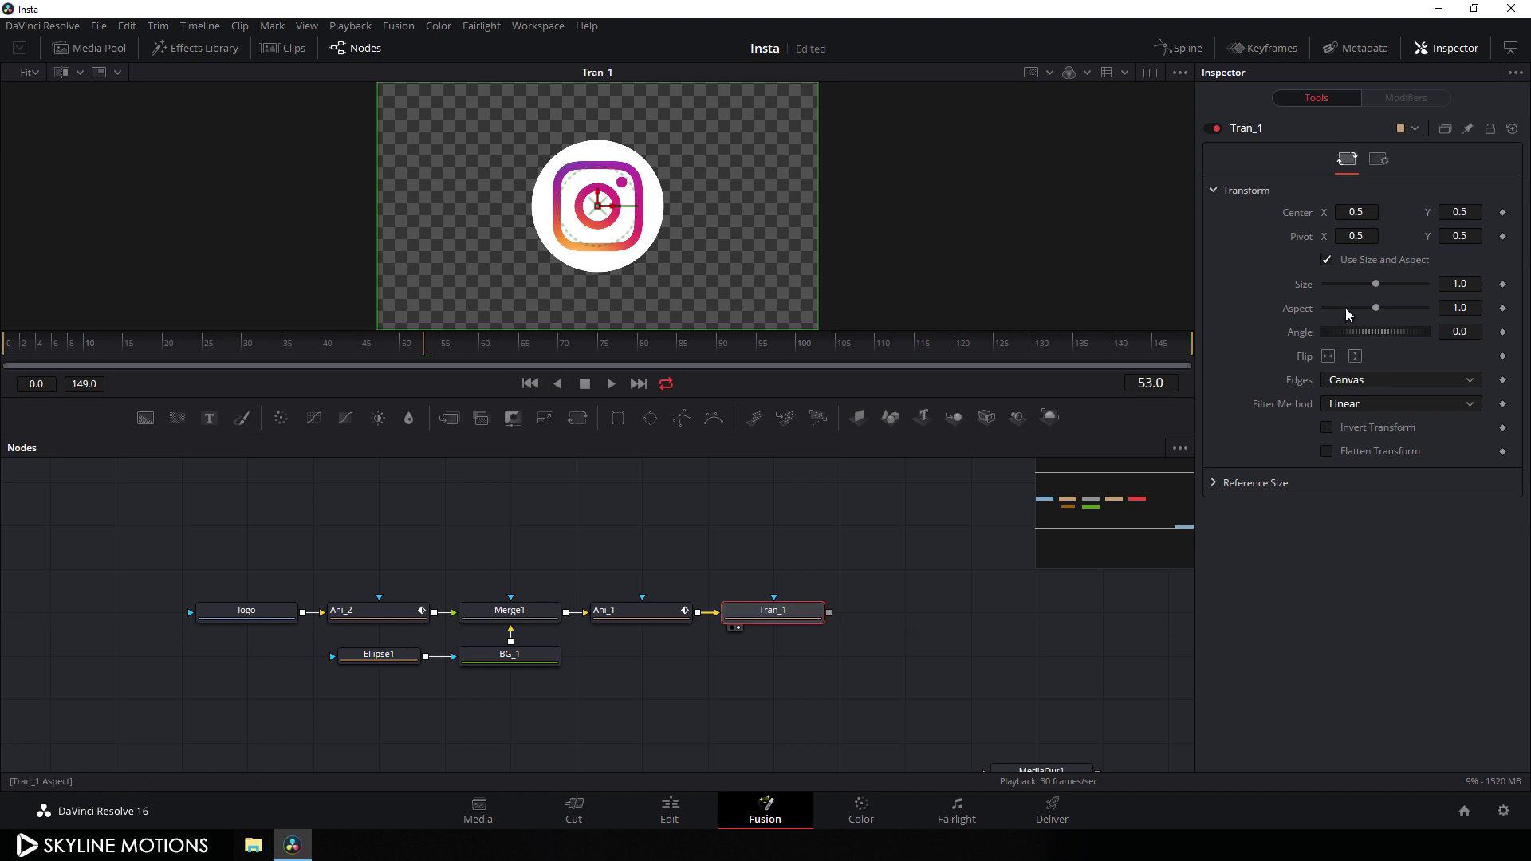
# Set Tran_1's Size to 0.55 to shrink the circled logo
pyautogui.moveTo(1375, 284); pyautogui.dragTo(1355, 287)
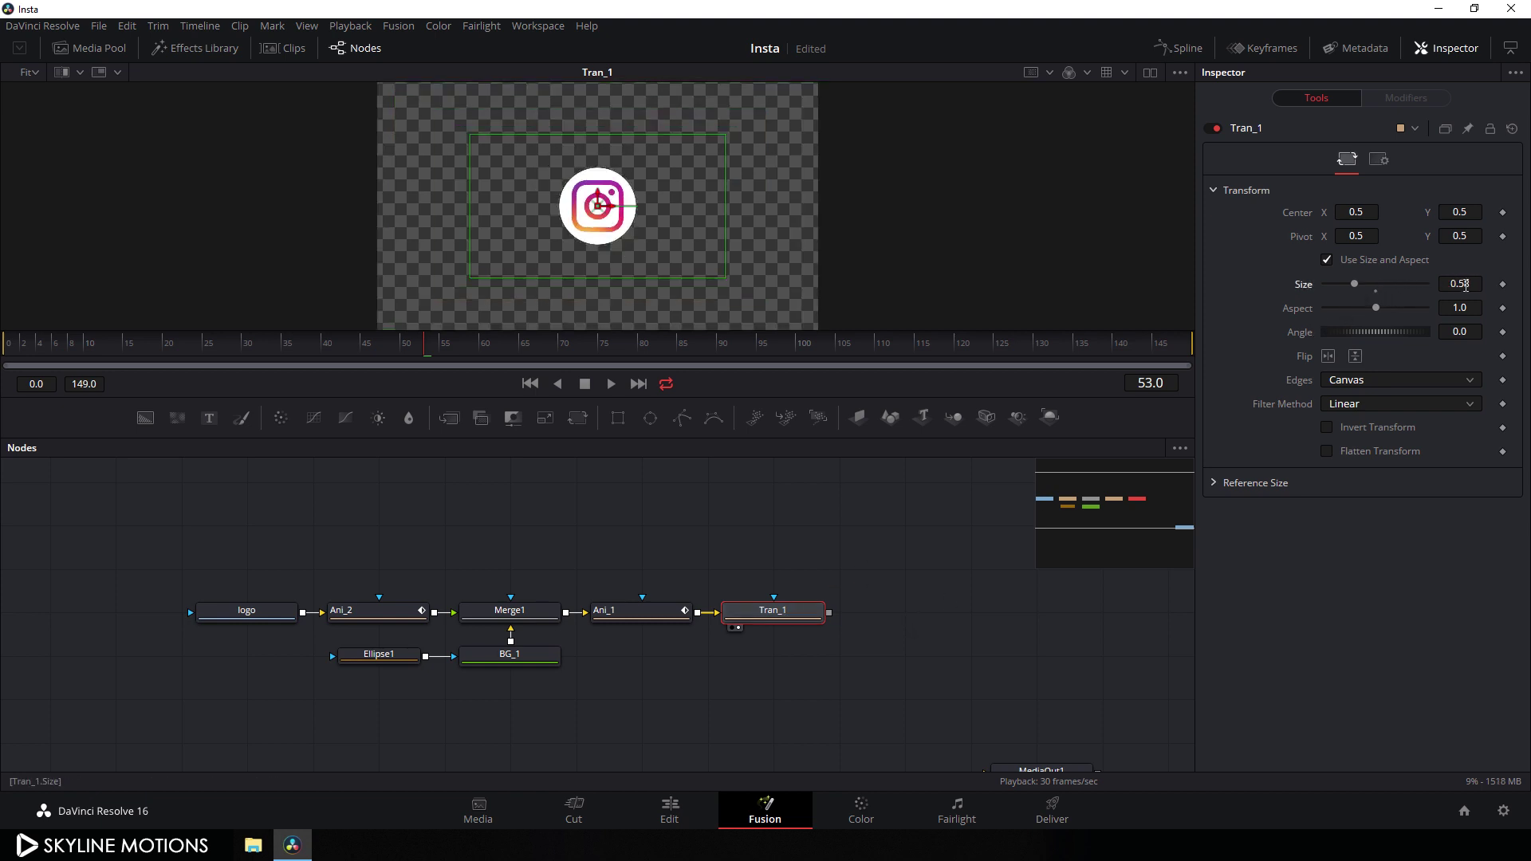
pyautogui.click(1459, 284)
pyautogui.write('0.55')
pyautogui.press('Tab')
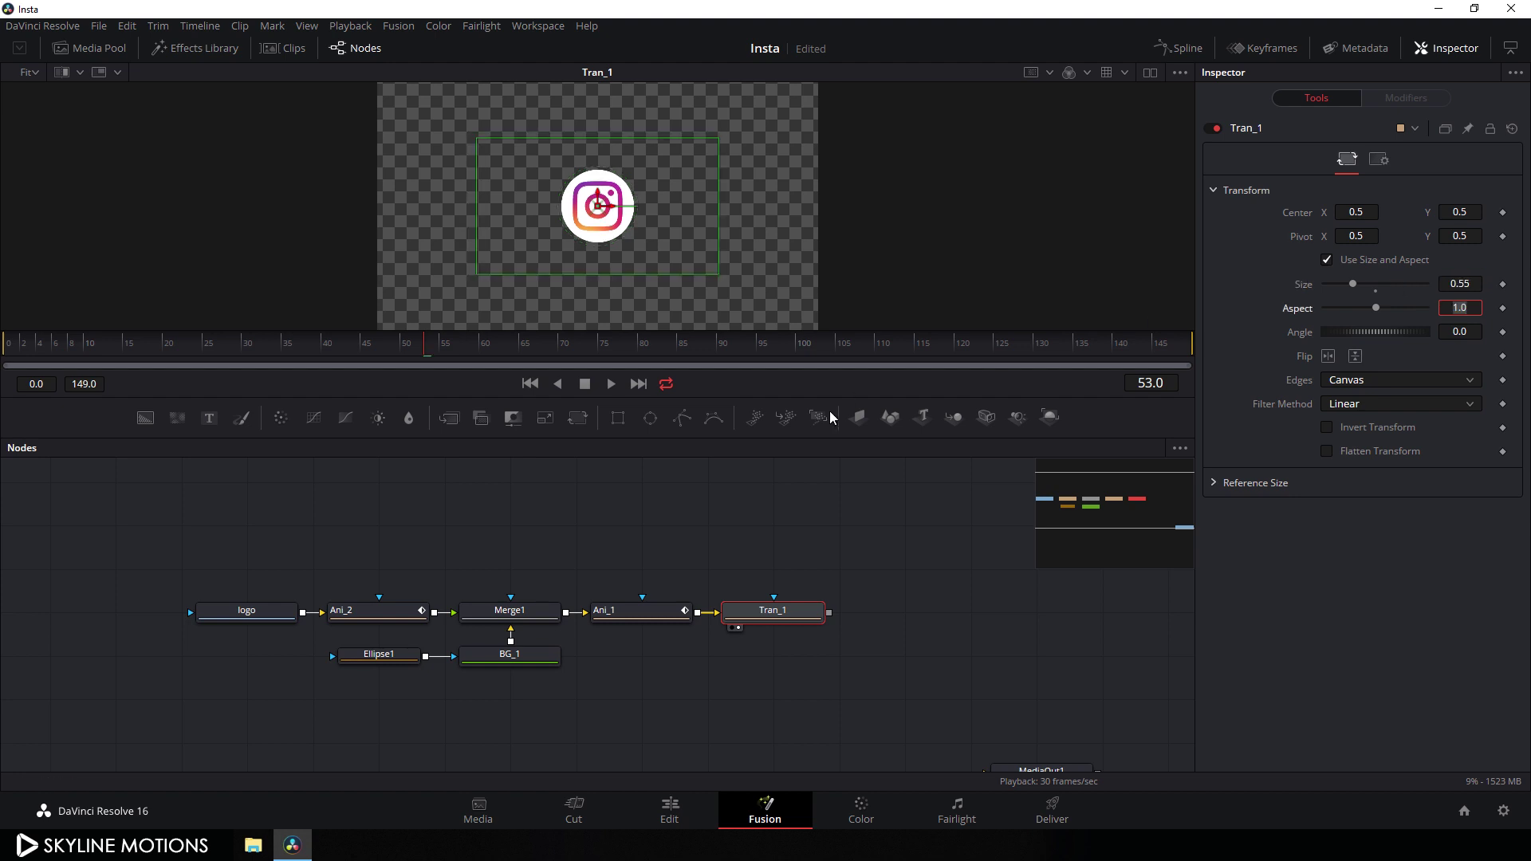
pyautogui.click(690, 485)
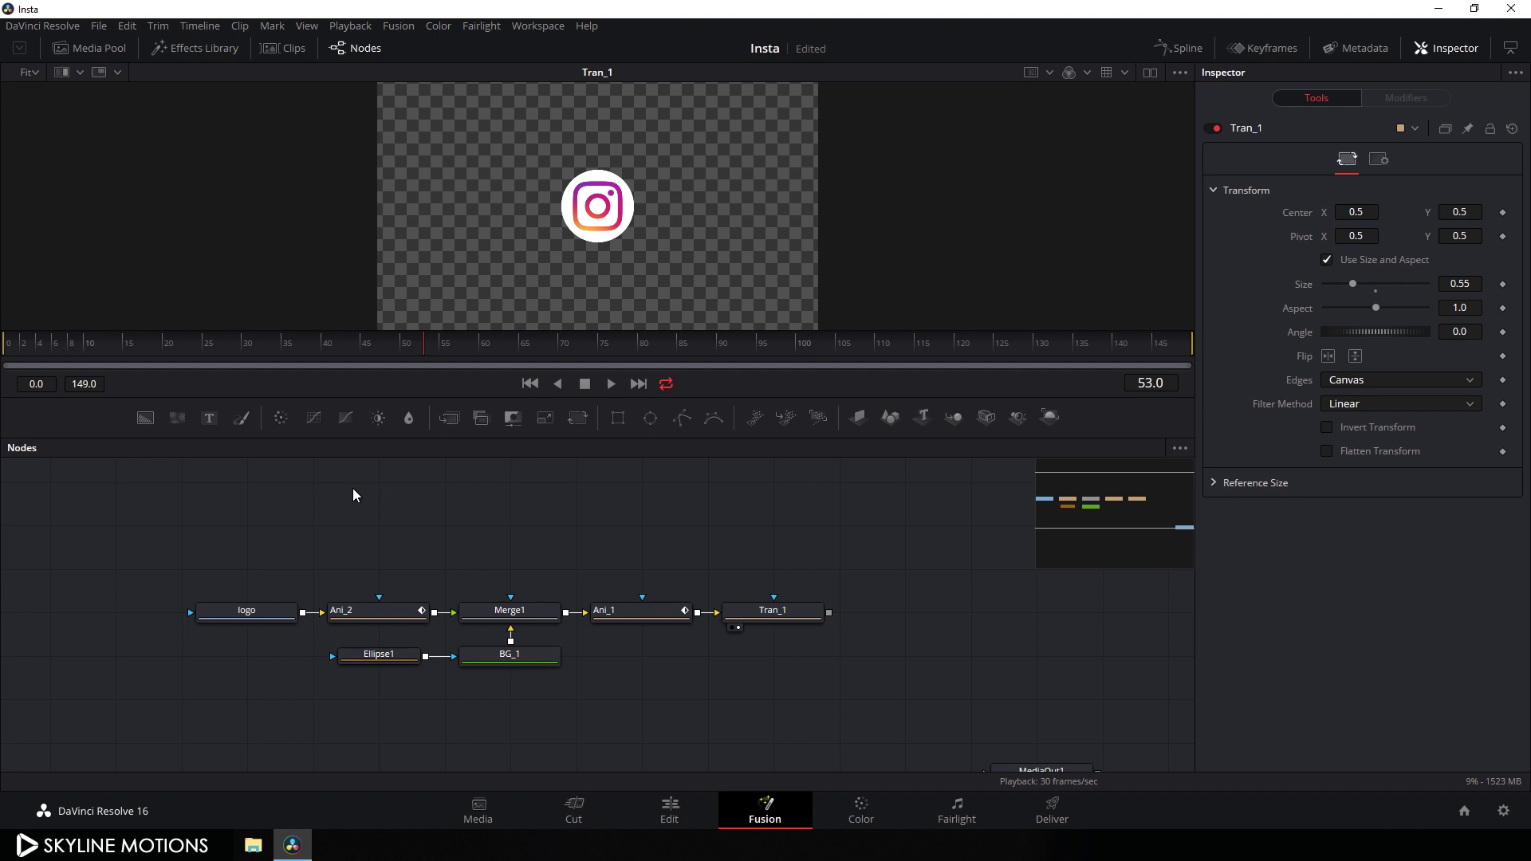
# Add a Background node above Merge1, view it, and set its colour to white
pyautogui.click(145, 418)
pyautogui.moveTo(455, 528); pyautogui.dragTo(524, 528)
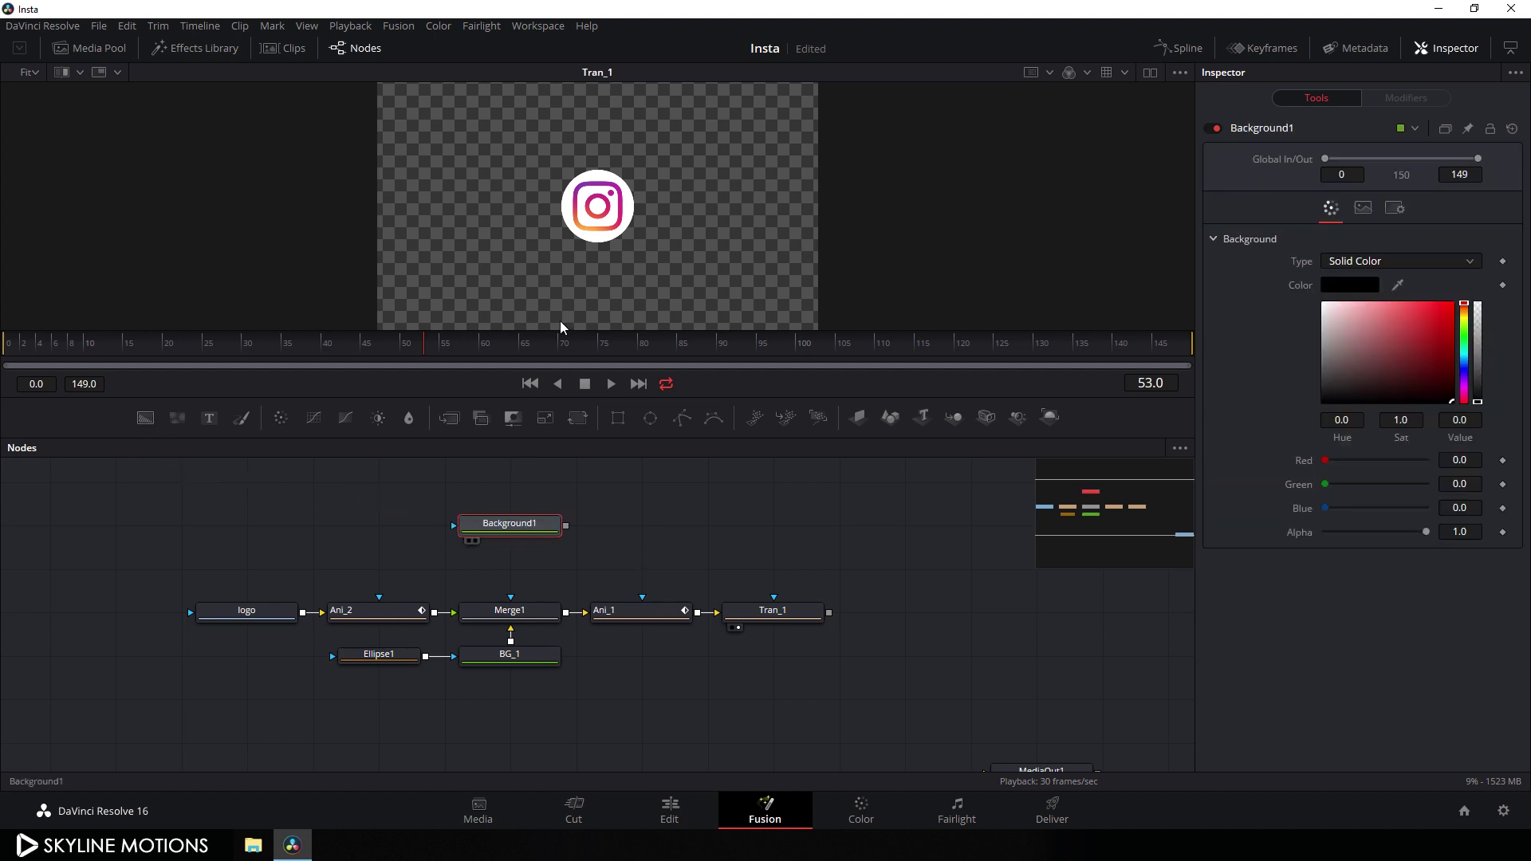
pyautogui.press('1')
pyautogui.moveTo(1365, 357); pyautogui.dragTo(1180, 236)
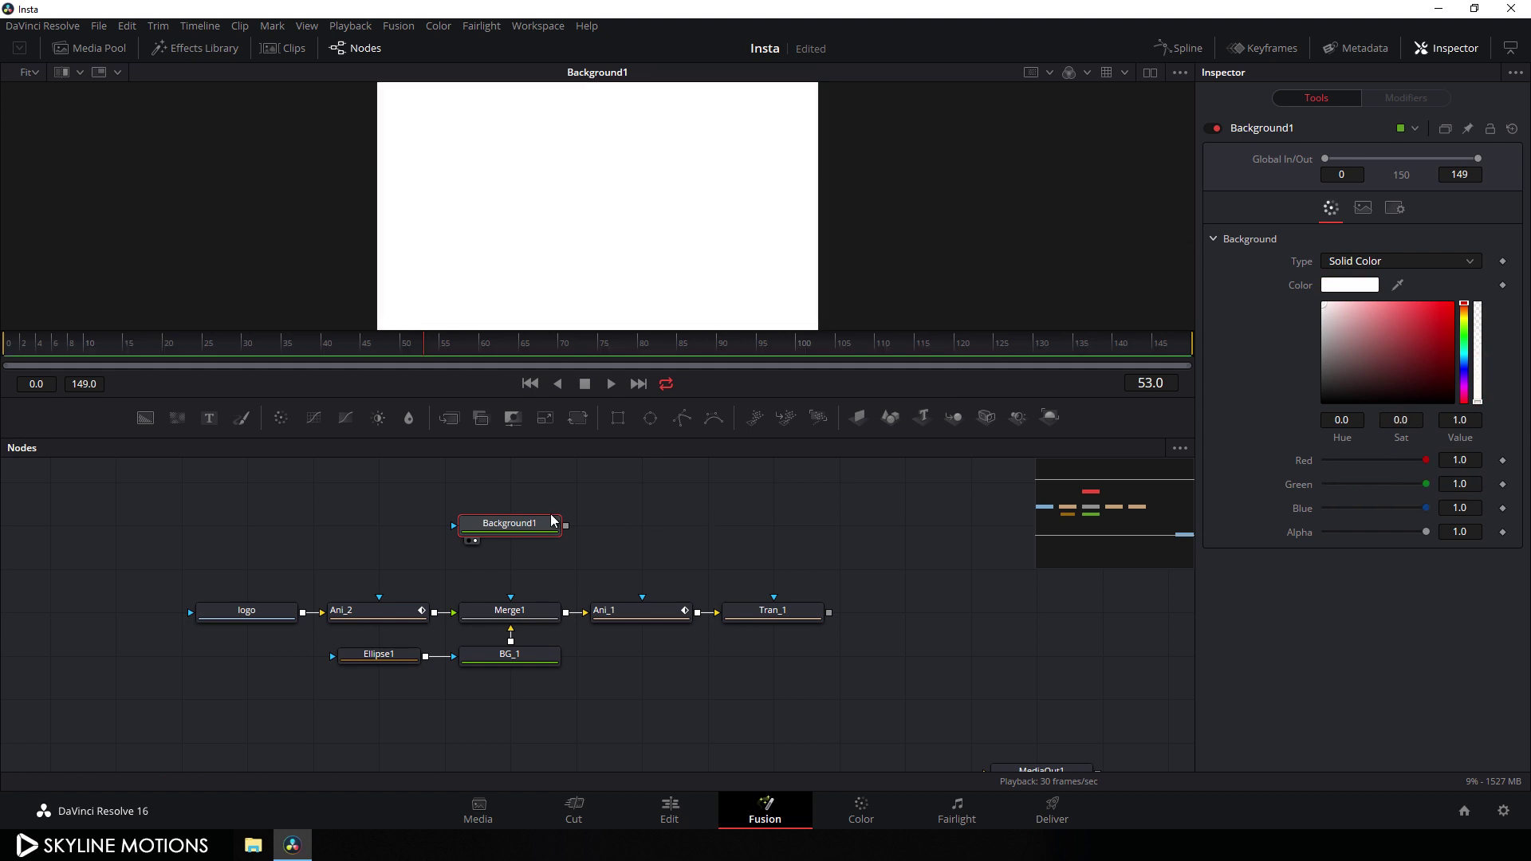
# Rename the new background node BG_2
pyautogui.press('F2')
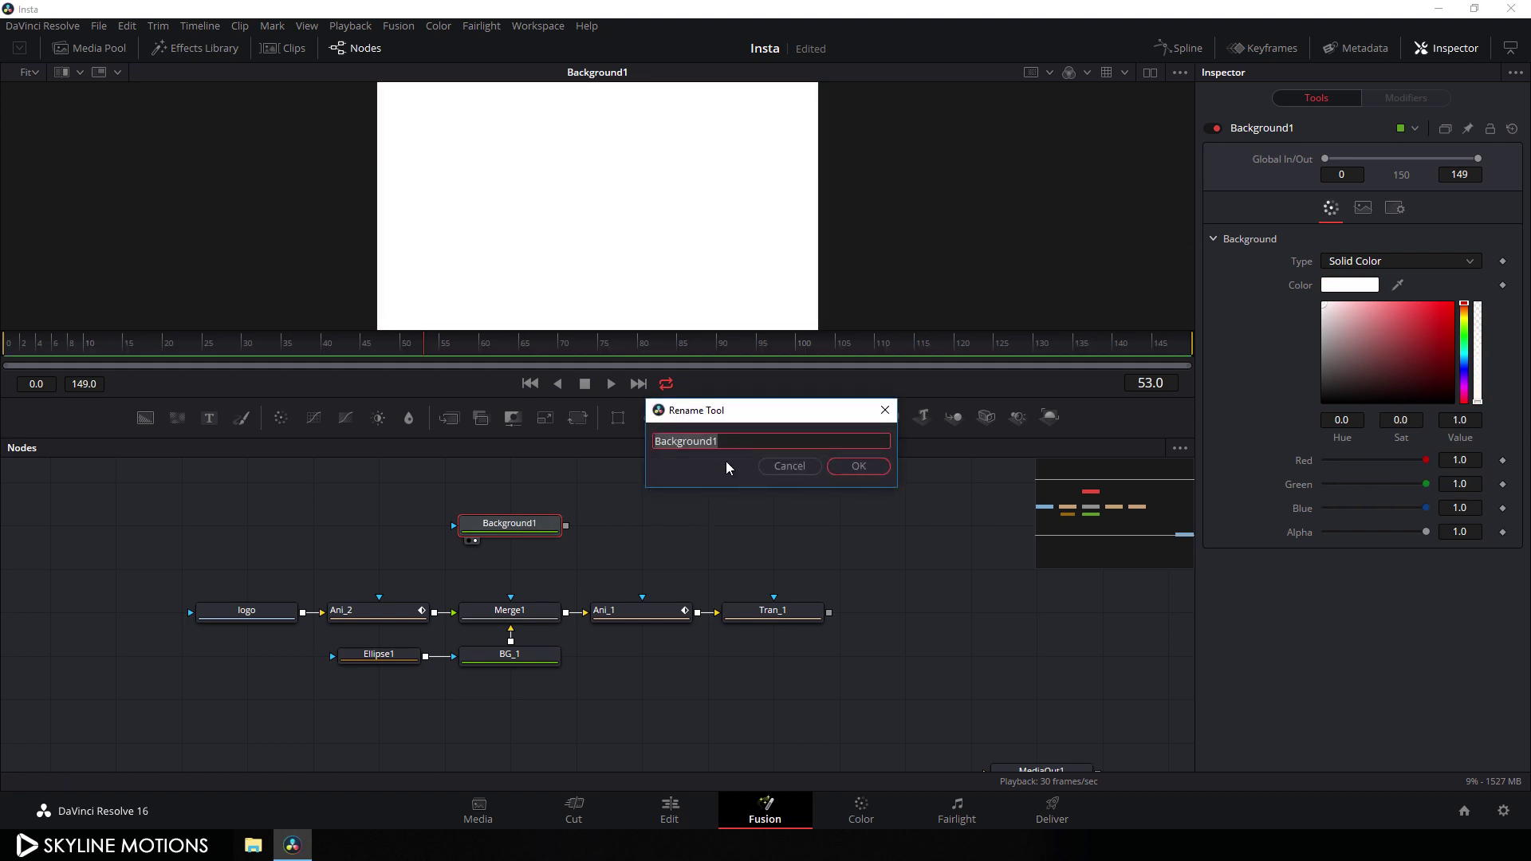
pyautogui.press('BackSpace')
pyautogui.write('BG_2')
pyautogui.press('Return')
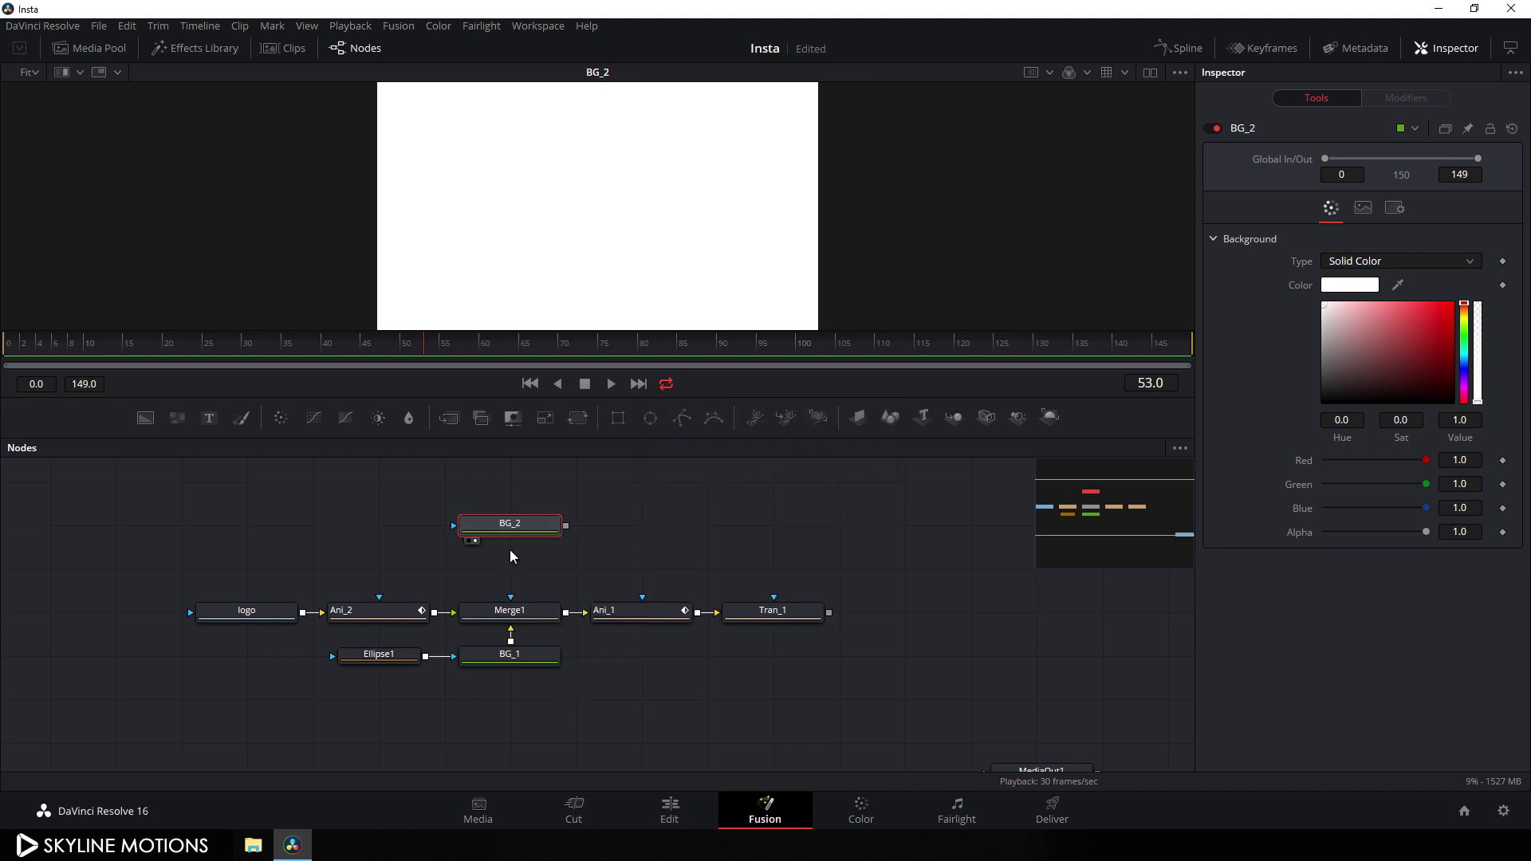
# Add a Rectangle mask left of BG_2 and rename it Rect_1
pyautogui.click(618, 423)
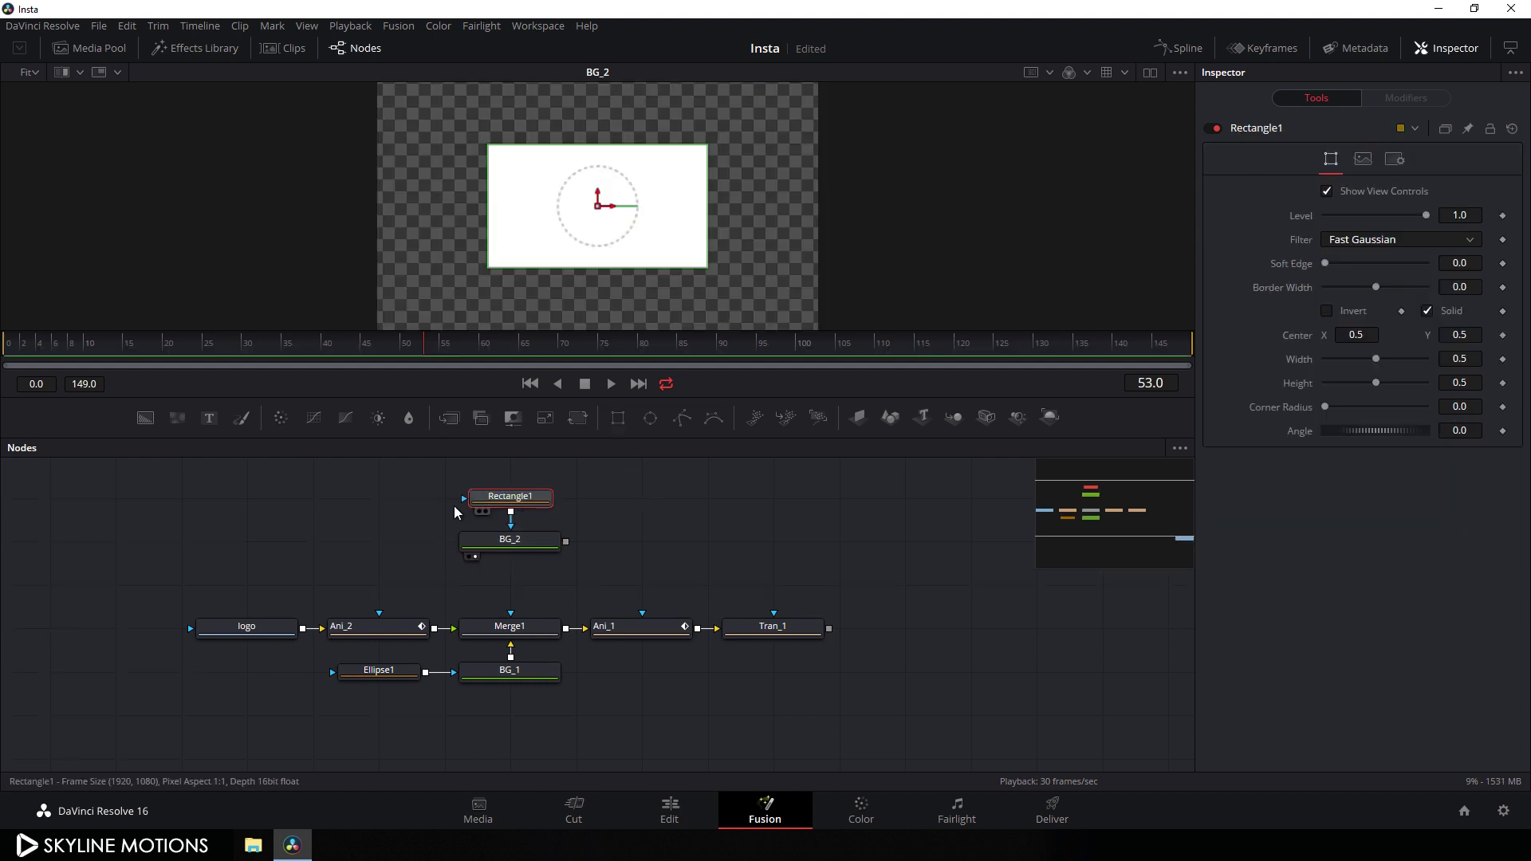
pyautogui.moveTo(518, 506); pyautogui.dragTo(392, 546)
pyautogui.press('F2')
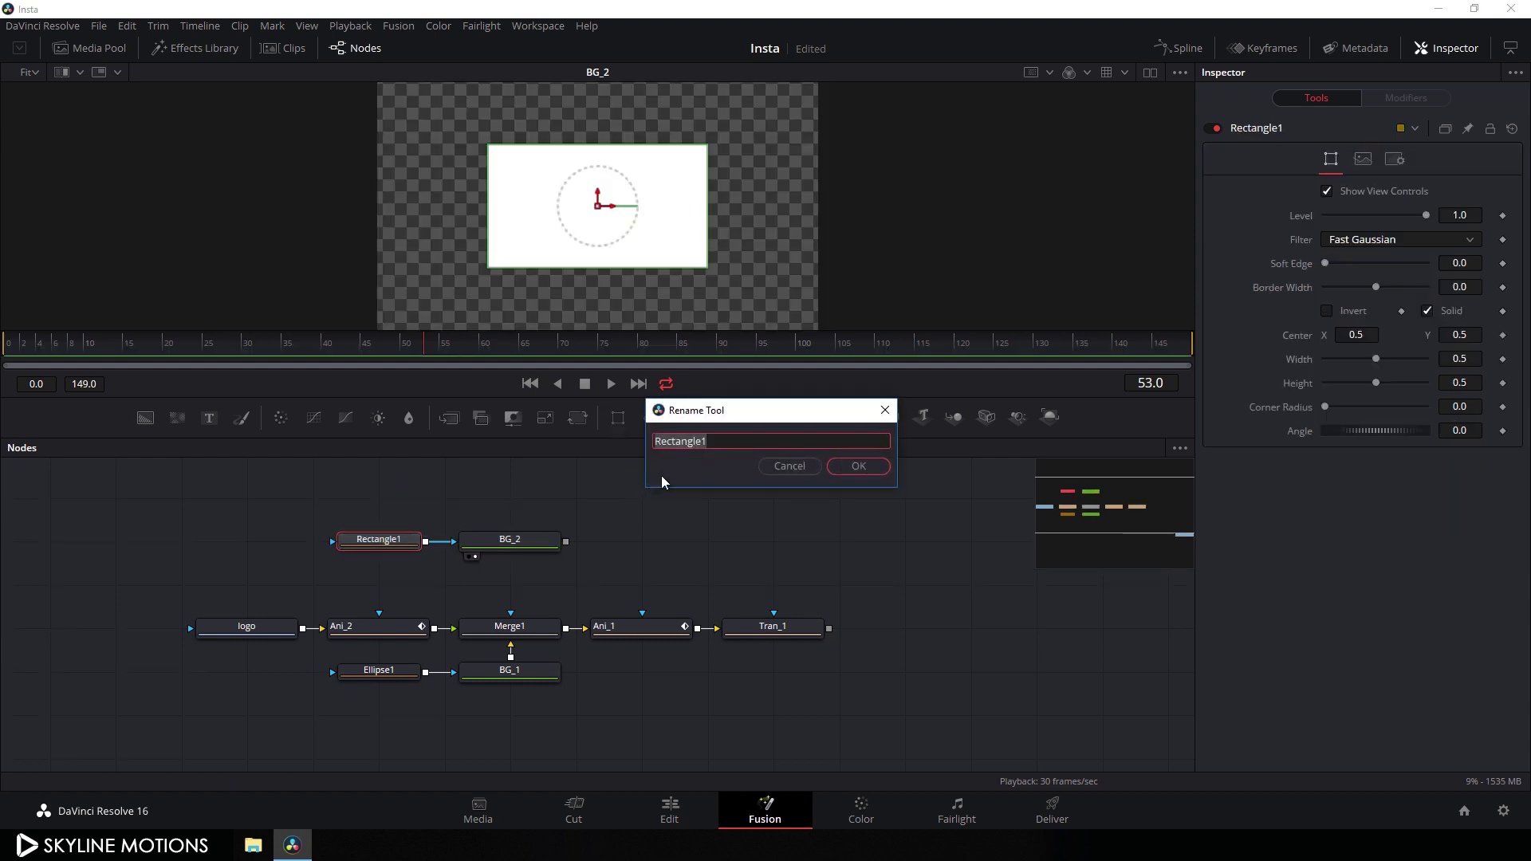
pyautogui.moveTo(725, 445); pyautogui.dragTo(677, 448)
pyautogui.press('BackSpace')
pyautogui.press('Return')
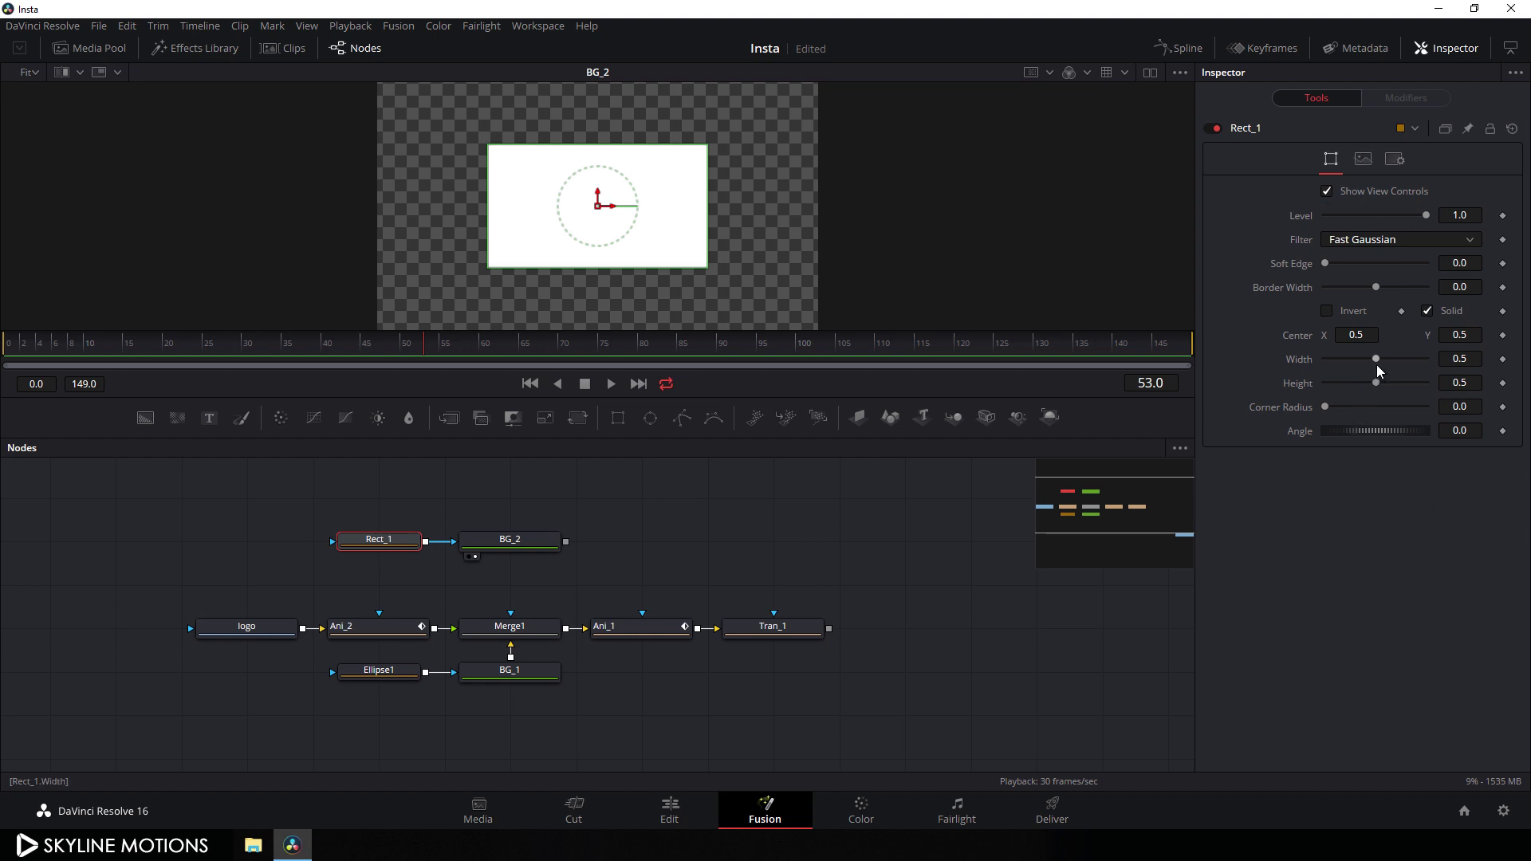
# Set Rect_1's Width to 0.995
pyautogui.moveTo(1376, 359); pyautogui.dragTo(1464, 373)
pyautogui.click(1453, 359)
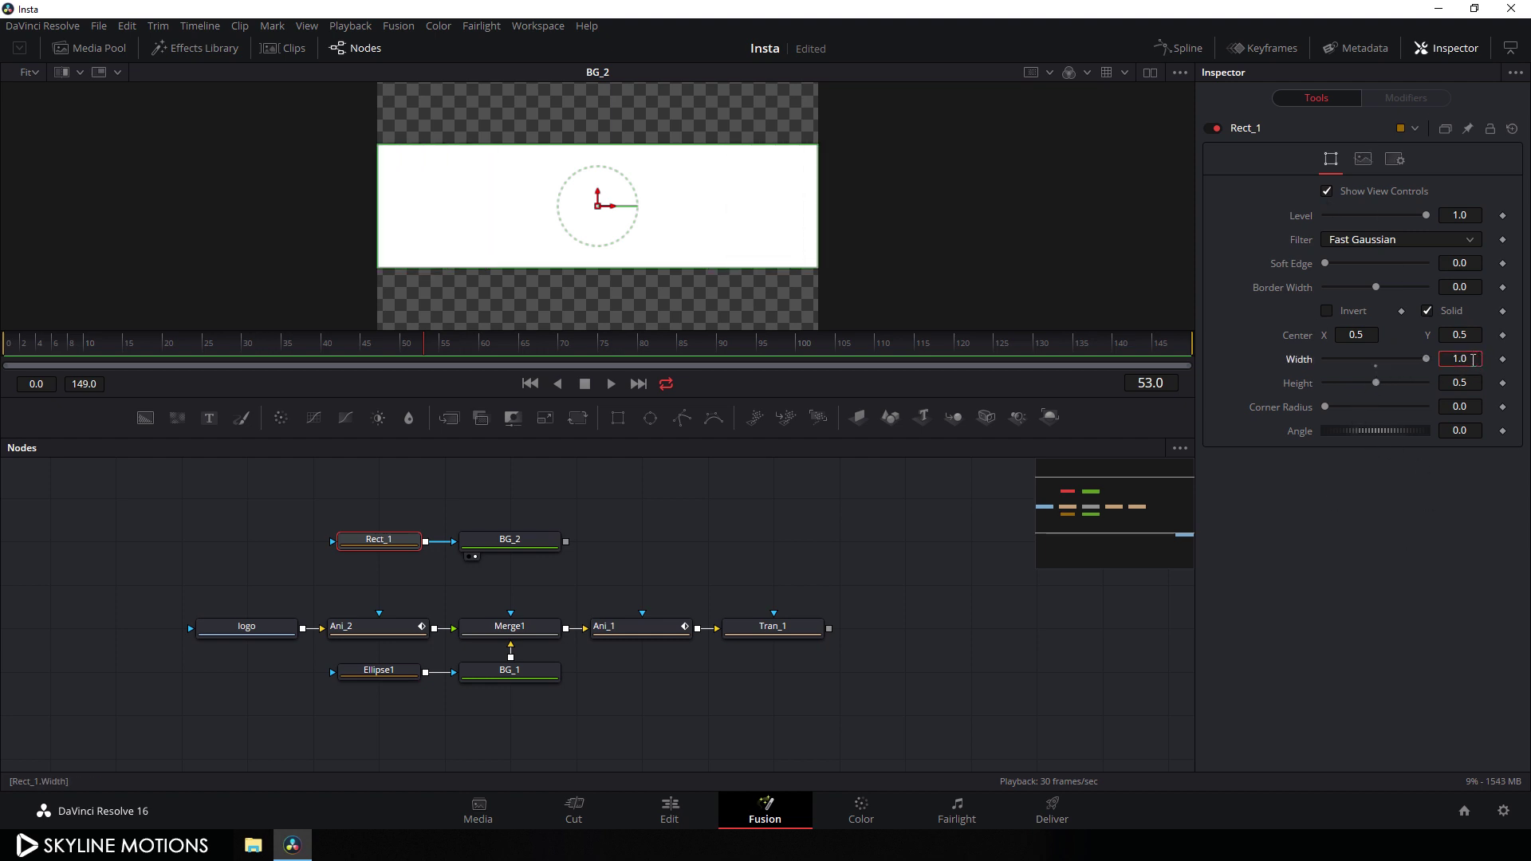
pyautogui.doubleClick(1447, 361)
pyautogui.press('BackSpace')
pyautogui.write('95')
pyautogui.press('Tab')
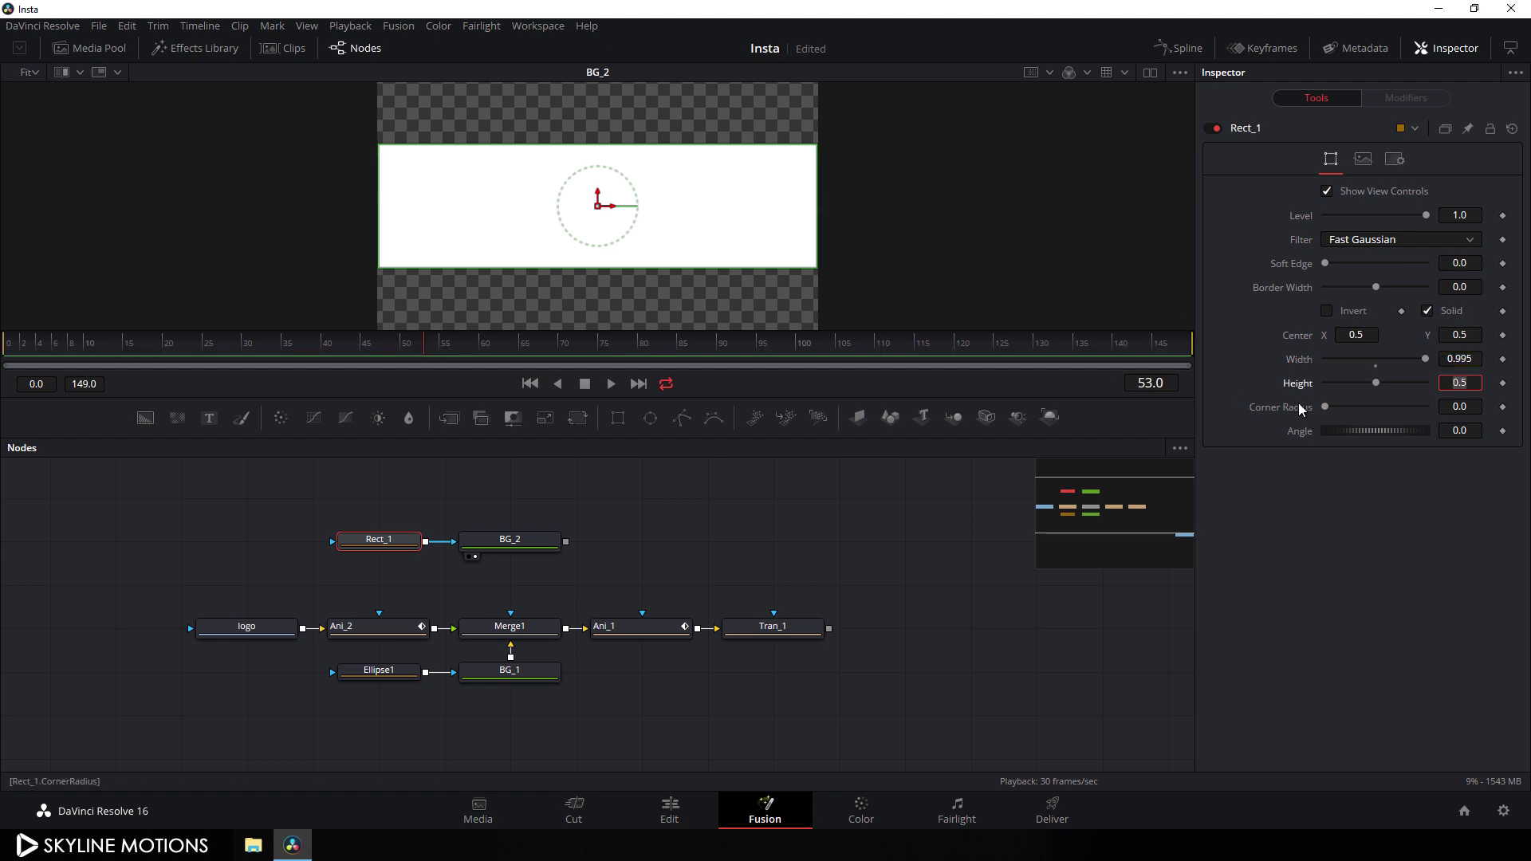
# Set Rect_1's Height to 0.2 and Corner Radius to 1.0 for a pill shape
pyautogui.moveTo(1375, 383); pyautogui.dragTo(1347, 384)
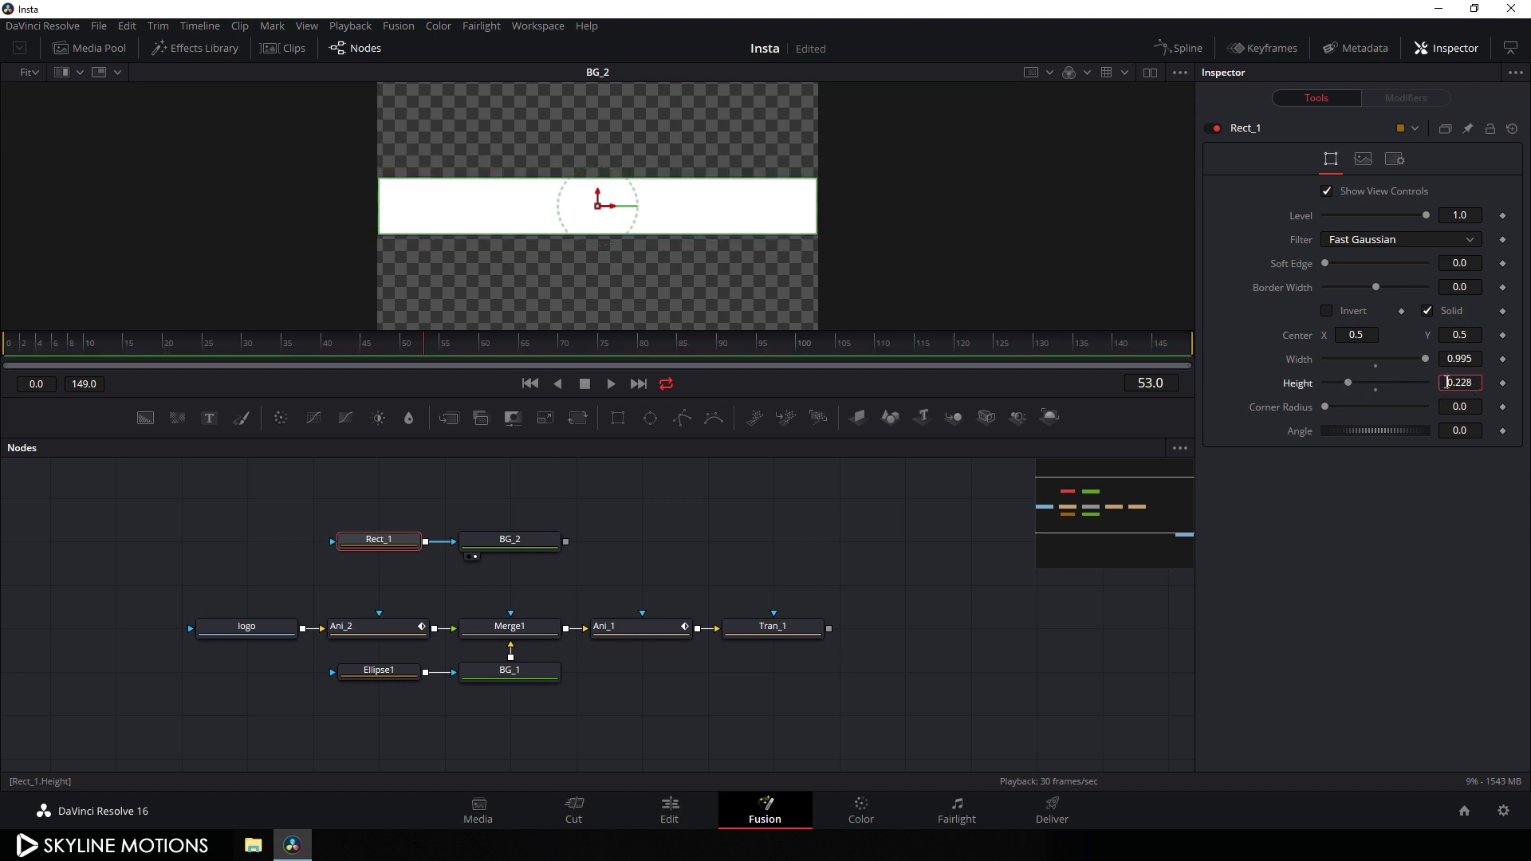
pyautogui.moveTo(1481, 383); pyautogui.dragTo(1422, 384)
pyautogui.write('0.2')
pyautogui.press('Return')
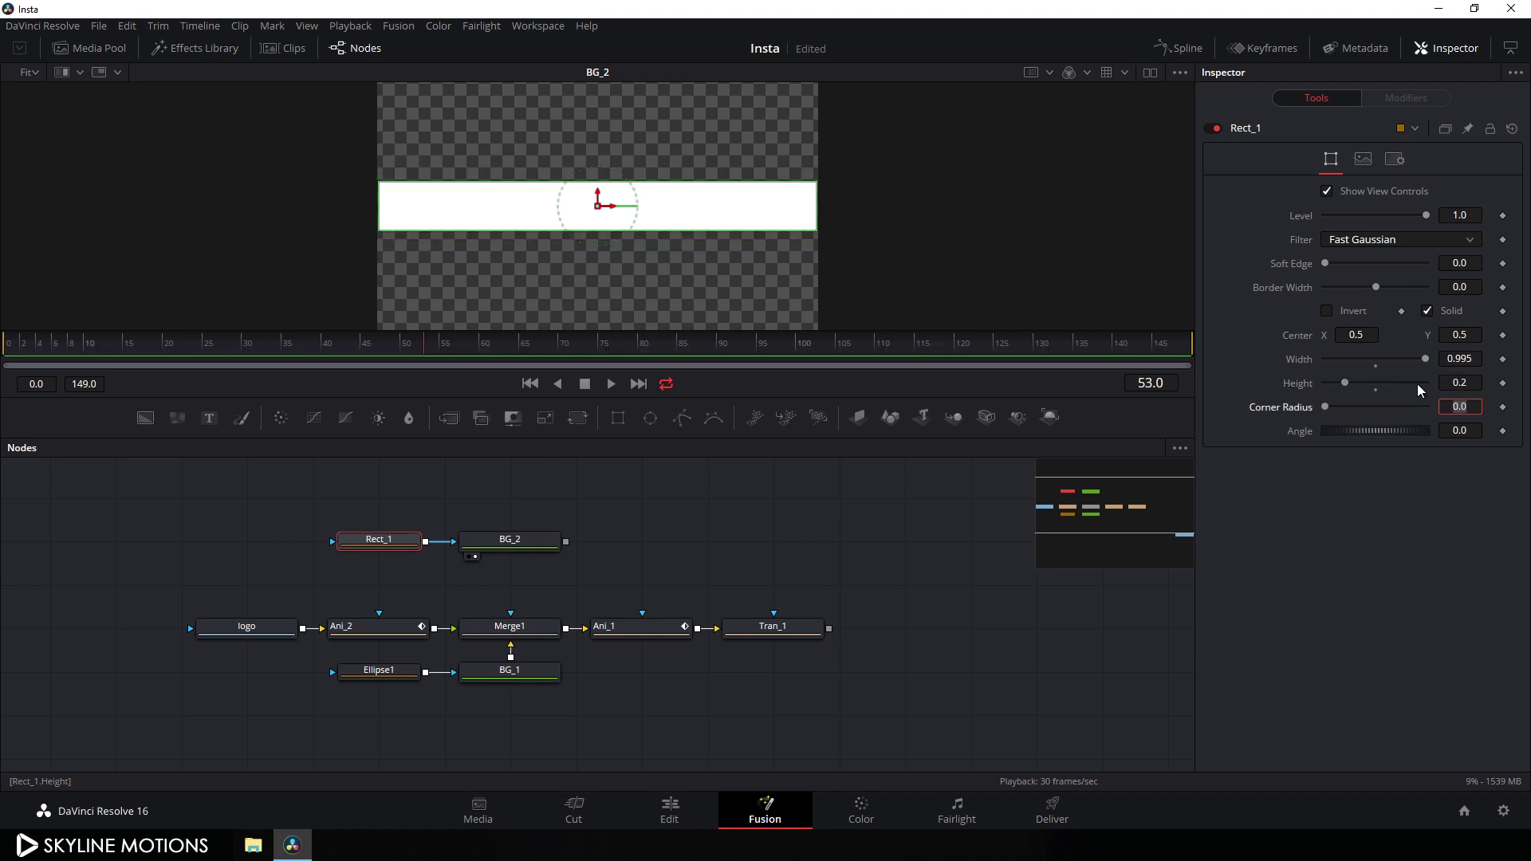
pyautogui.moveTo(1323, 410); pyautogui.dragTo(1520, 417)
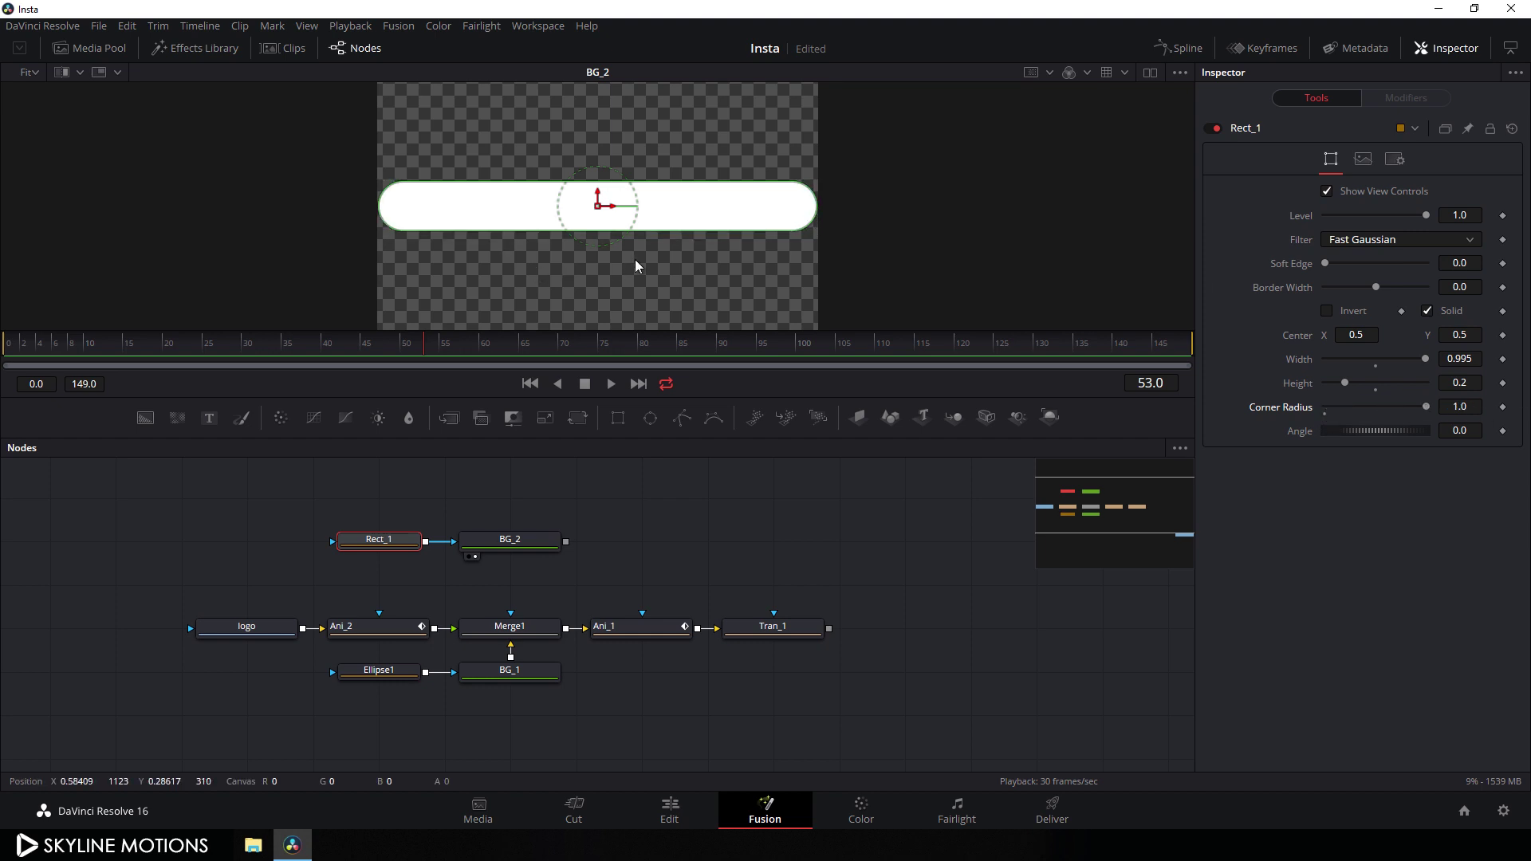
pyautogui.scroll(1, 645, 251)
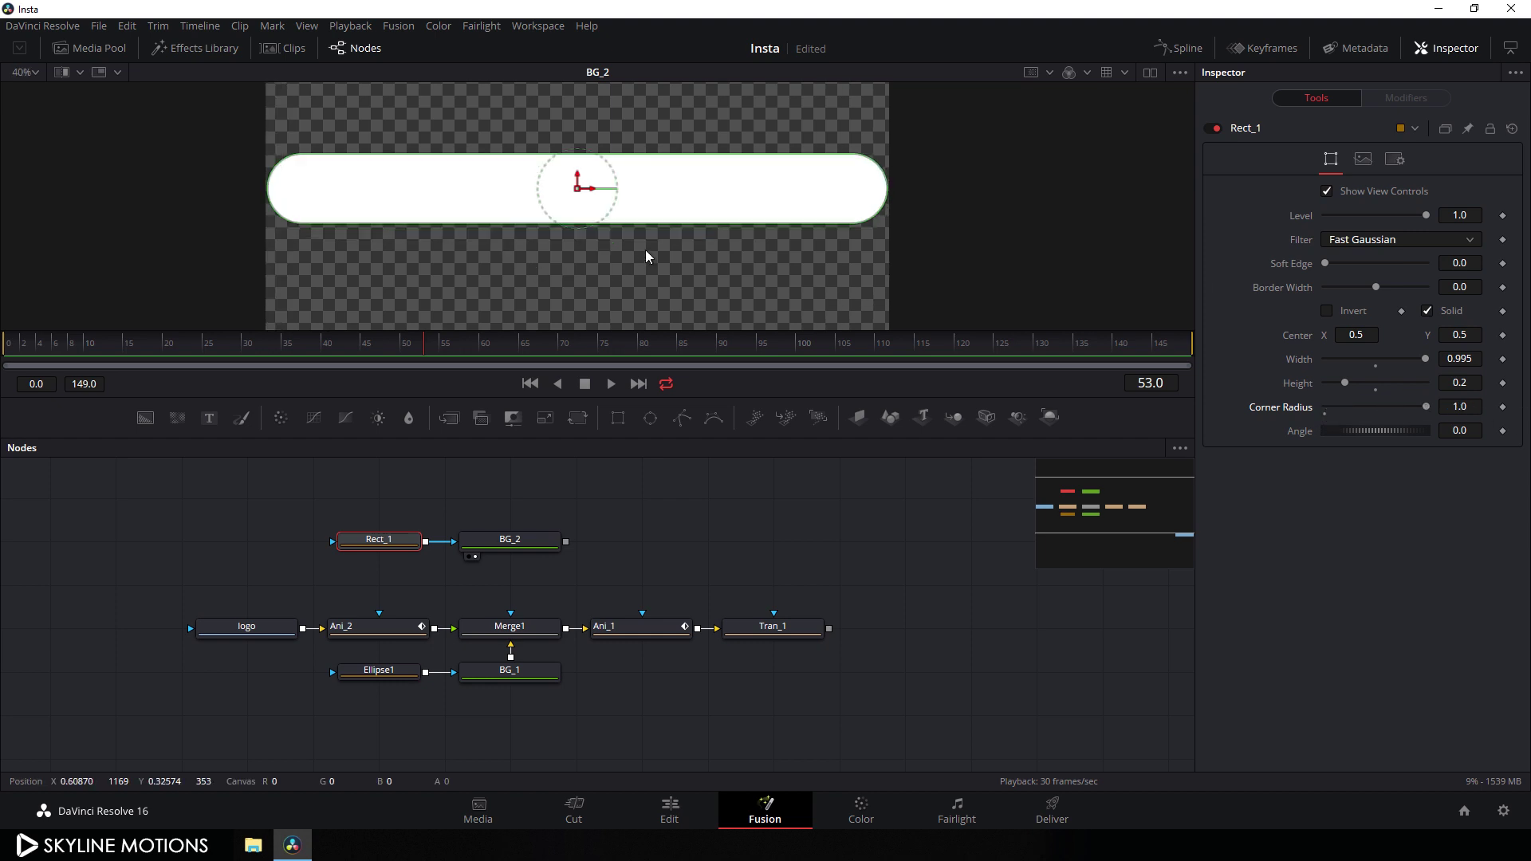
# Turn on Show Guides in the viewer
pyautogui.rightClick(628, 128)
pyautogui.moveTo(669, 170)
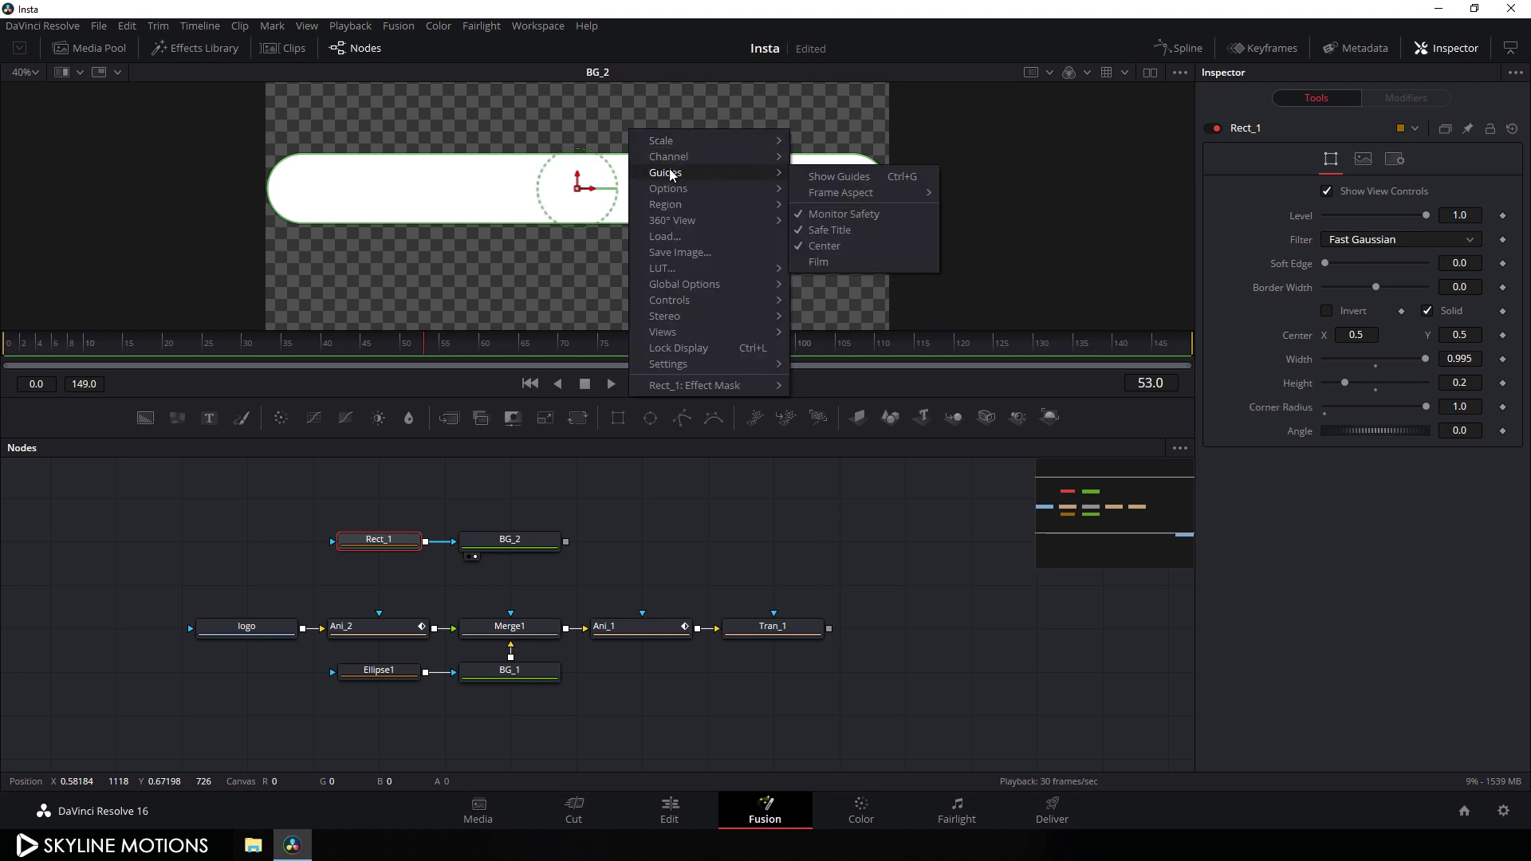
pyautogui.click(830, 177)
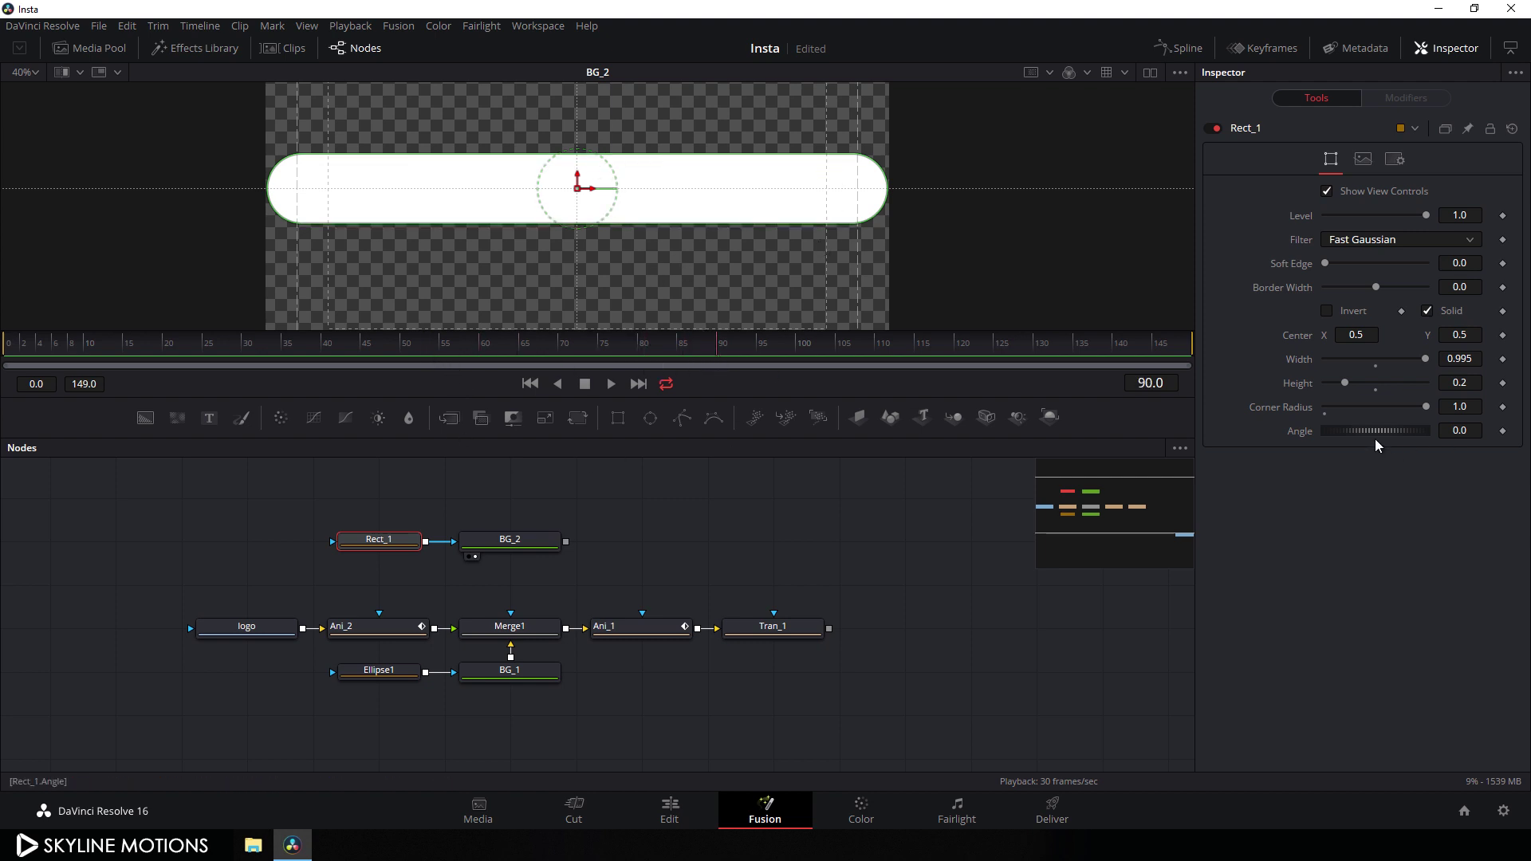
# Keyframe Rect_1's Width at full at frame 90 and 0 at frame 30, preview, and maximise the Spline editor
pyautogui.rightClick(1295, 362)
pyautogui.click(1324, 369)
pyautogui.moveTo(1427, 367); pyautogui.dragTo(1292, 376)
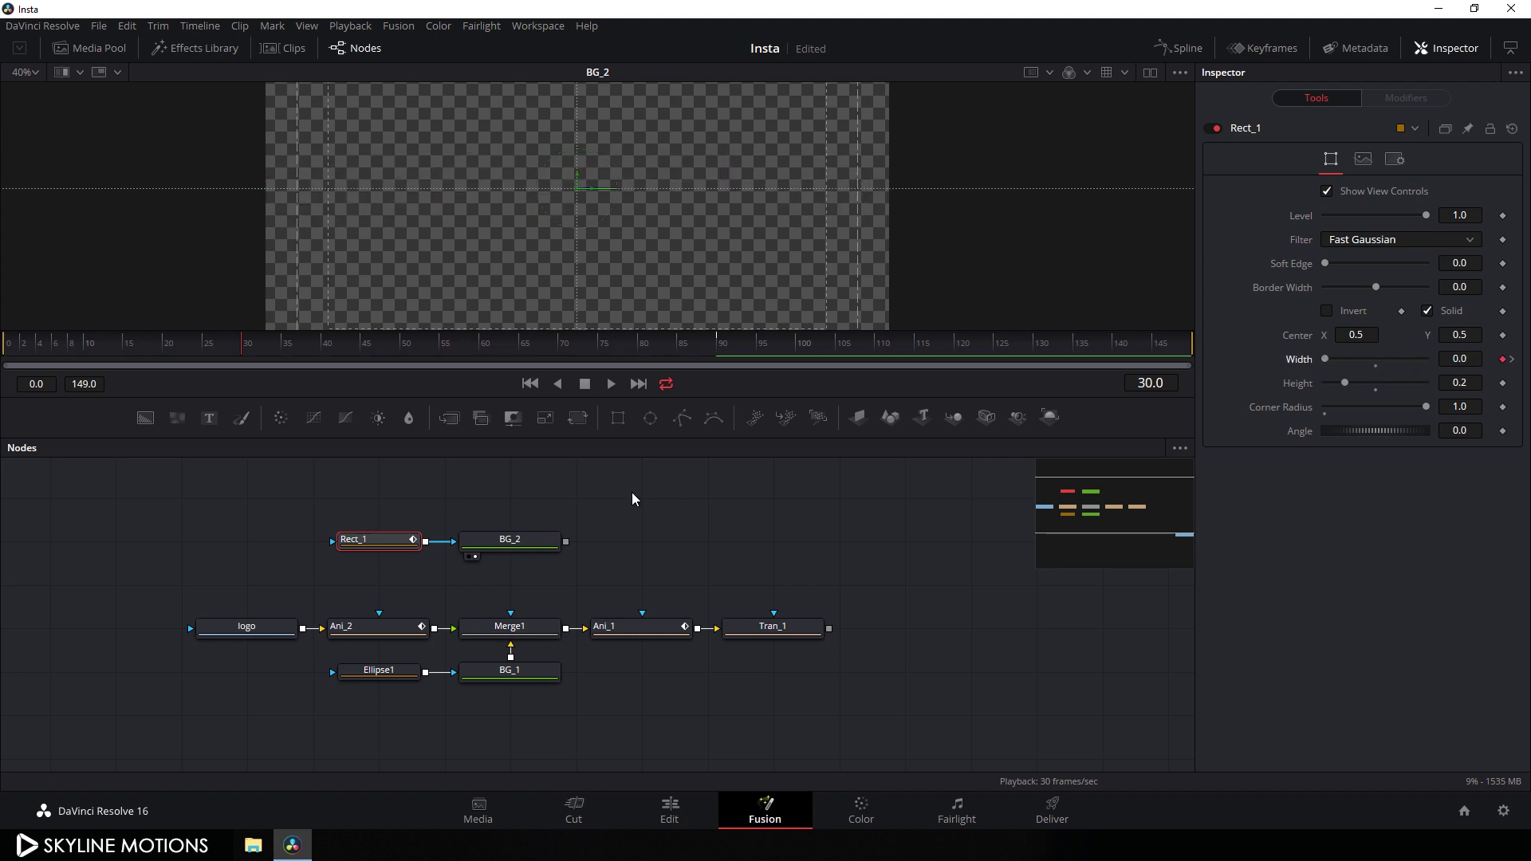
pyautogui.click(531, 384)
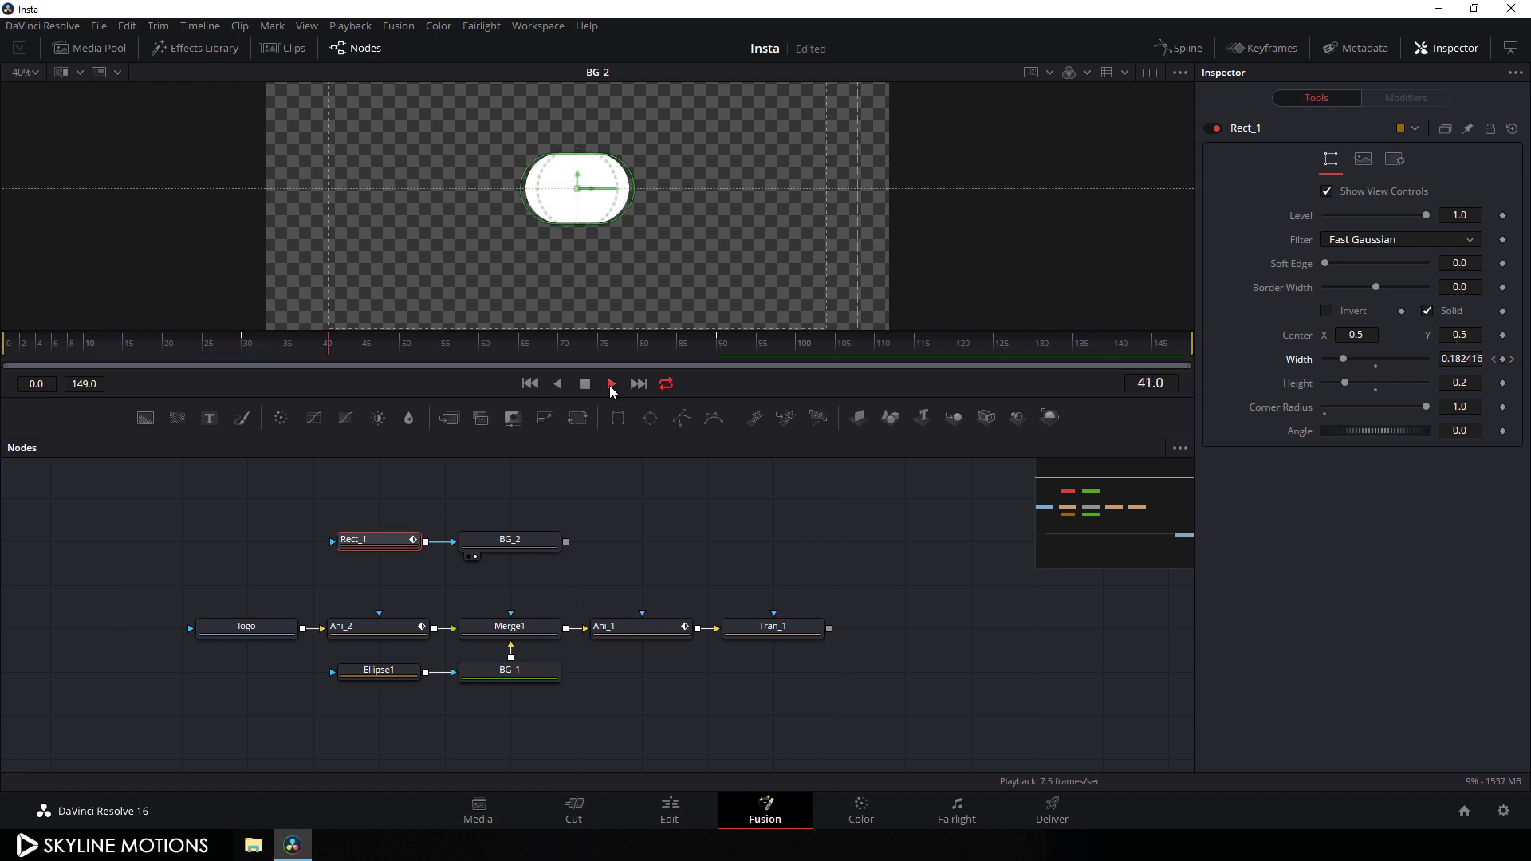
pyautogui.click(611, 384)
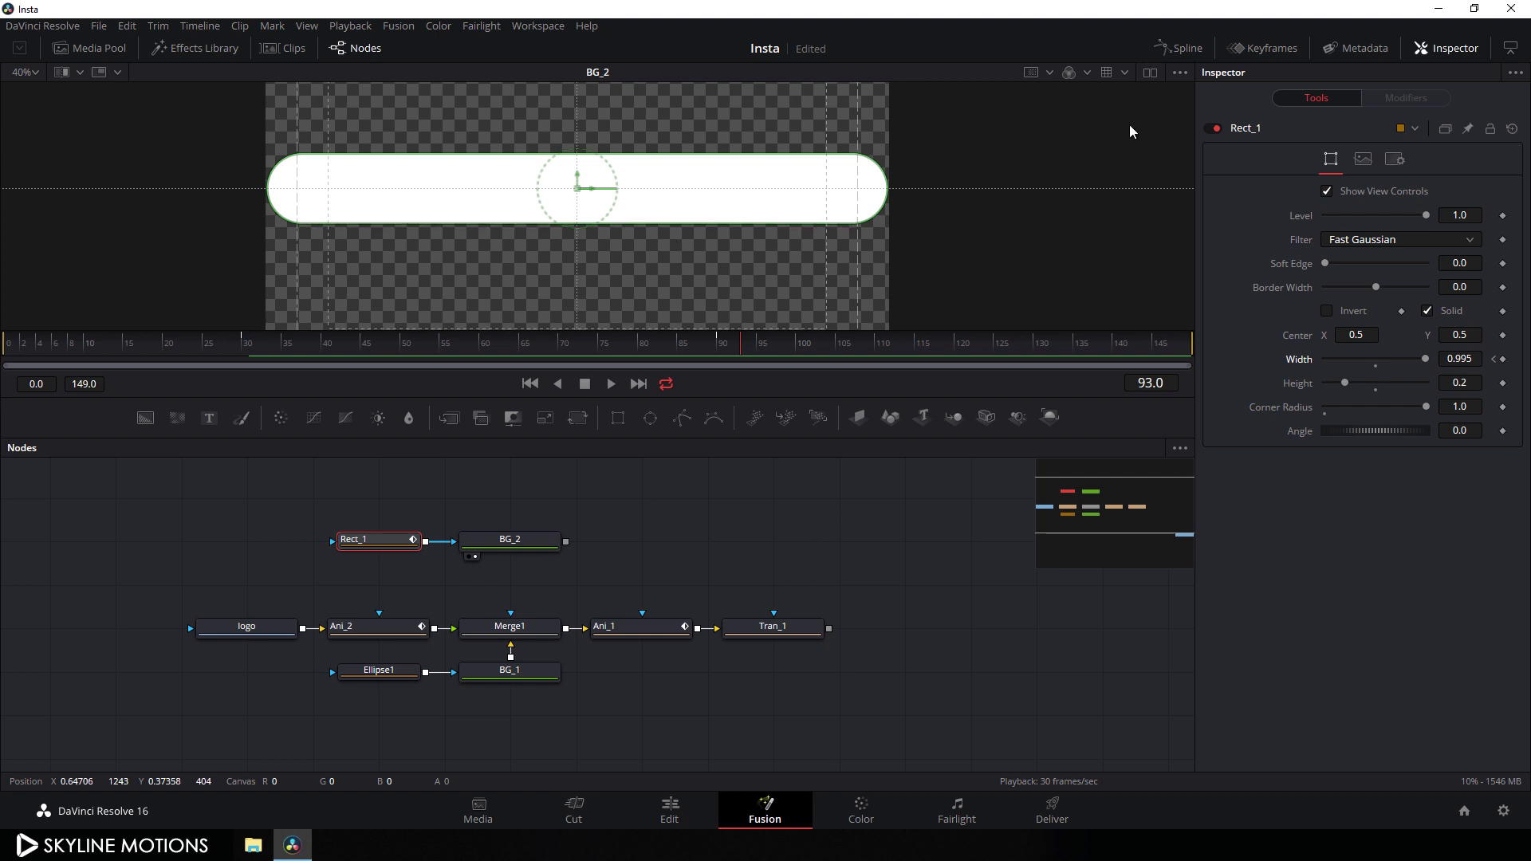
pyautogui.click(1172, 48)
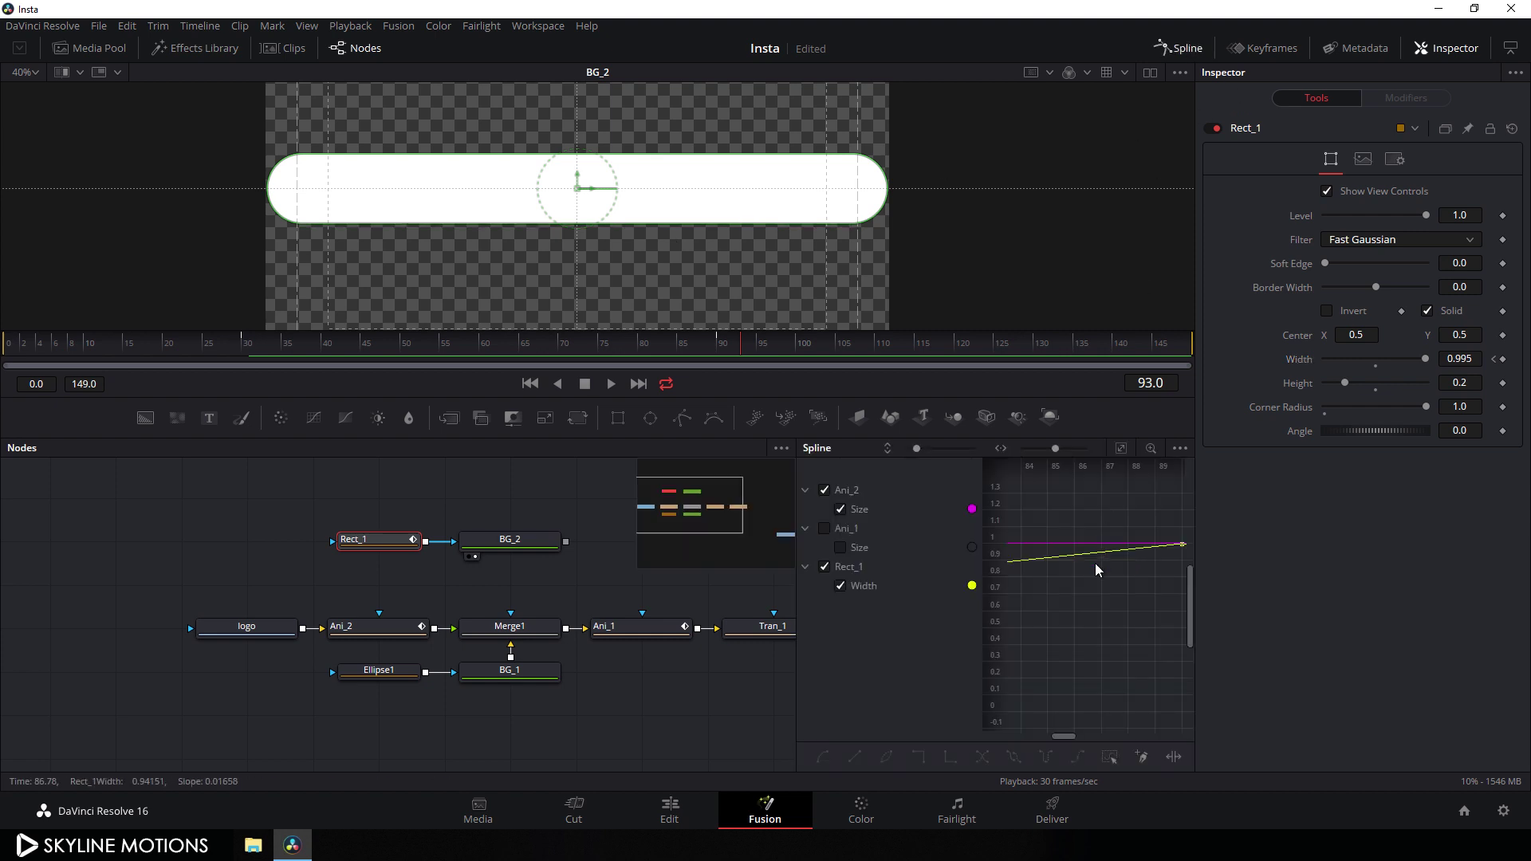
pyautogui.press('F4')
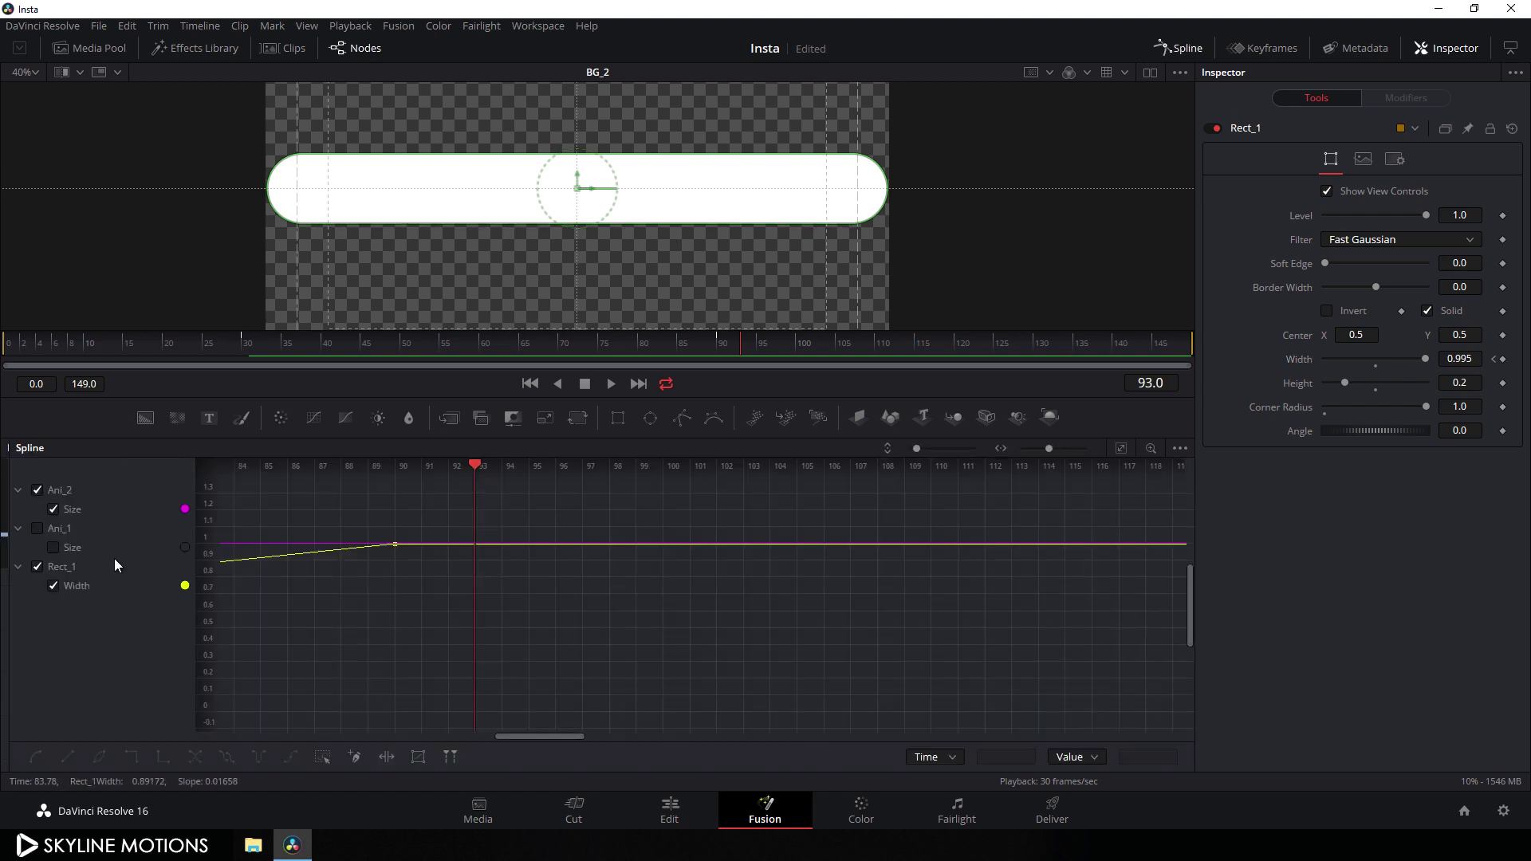
# Smooth Rect_1's Width keyframes and reshape the handles so it starts fast and eases out
pyautogui.click(37, 491)
pyautogui.click(1119, 449)
pyautogui.moveTo(1119, 490); pyautogui.dragTo(289, 728)
pyautogui.hotkey('shift', 's')
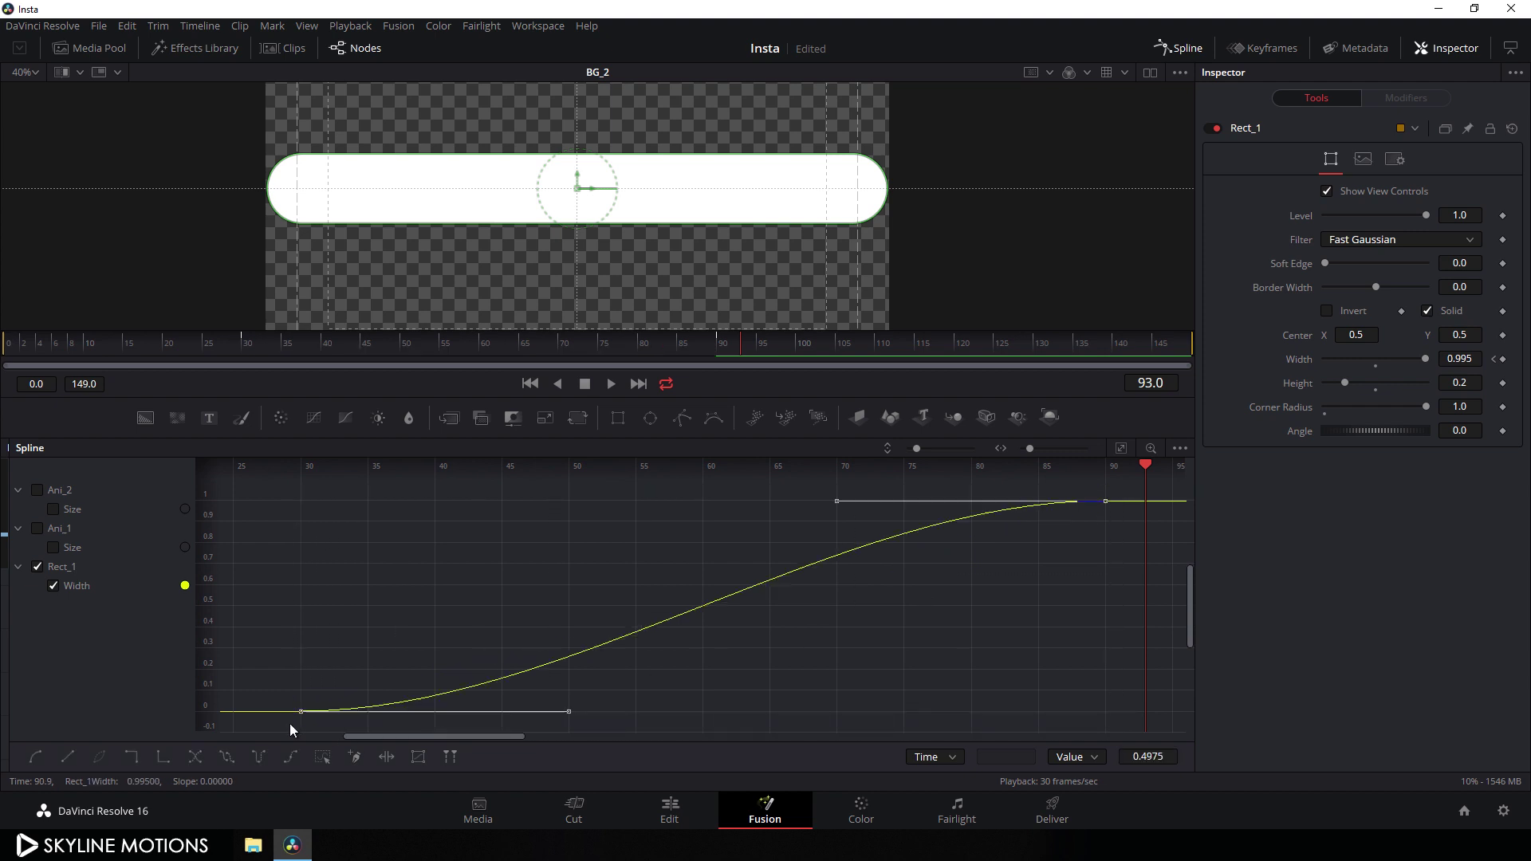
pyautogui.moveTo(1147, 471); pyautogui.dragTo(305, 491)
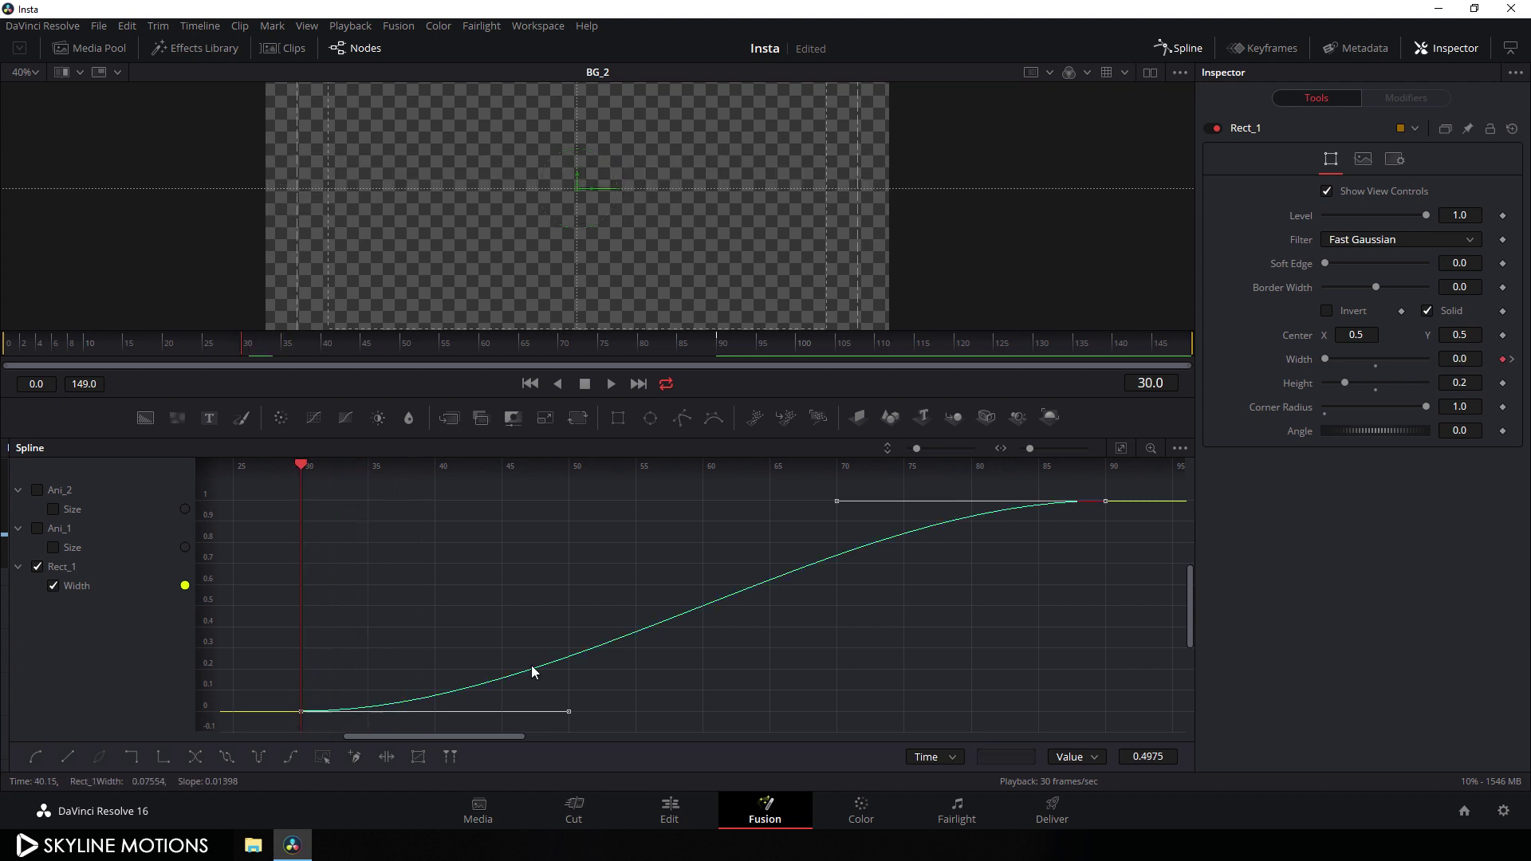
pyautogui.moveTo(836, 500); pyautogui.dragTo(451, 465)
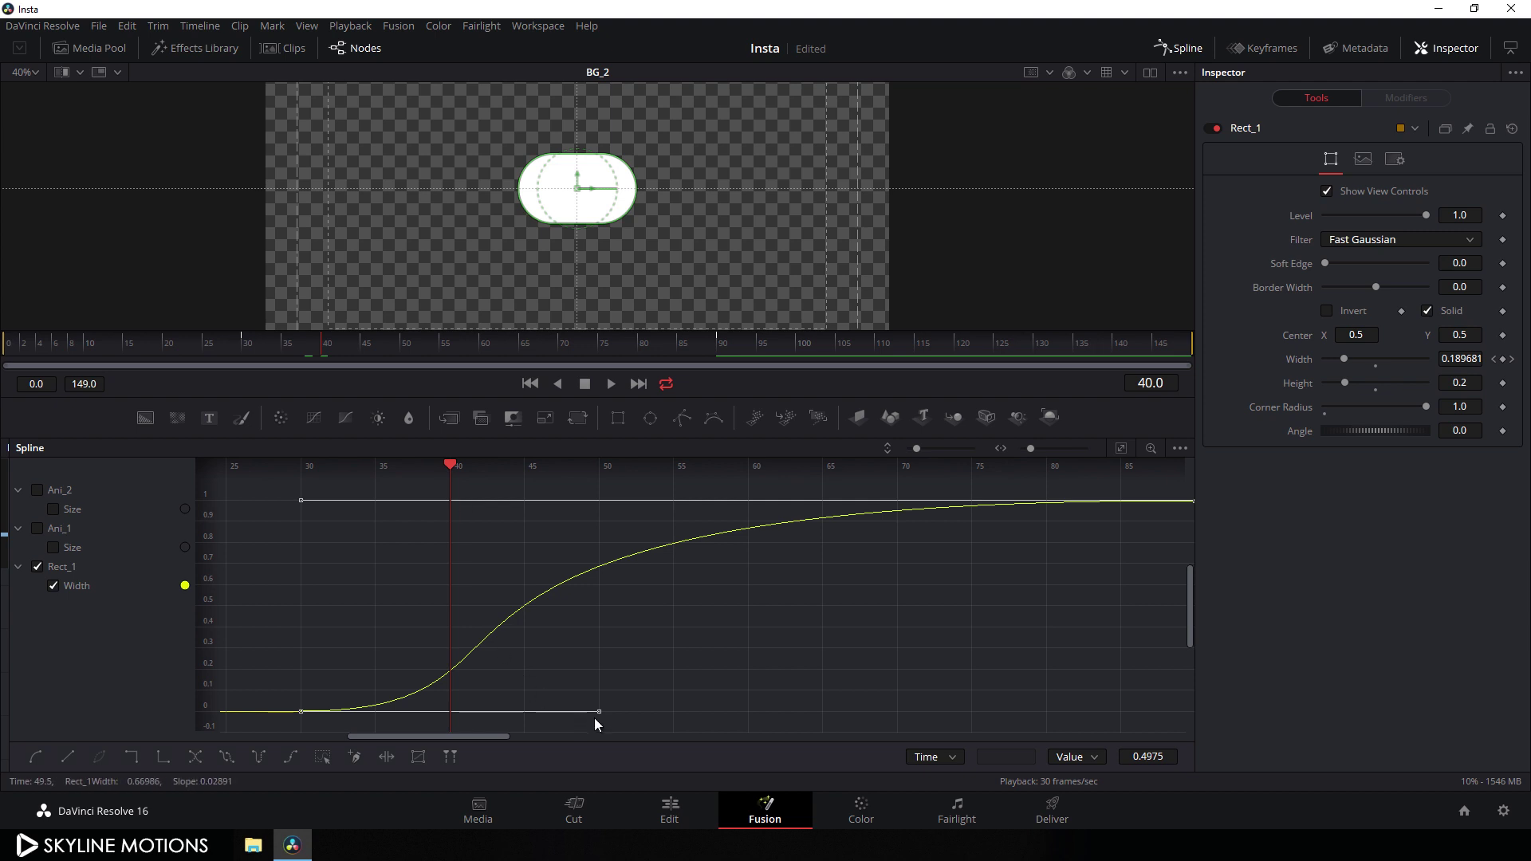
pyautogui.moveTo(595, 718); pyautogui.dragTo(447, 718)
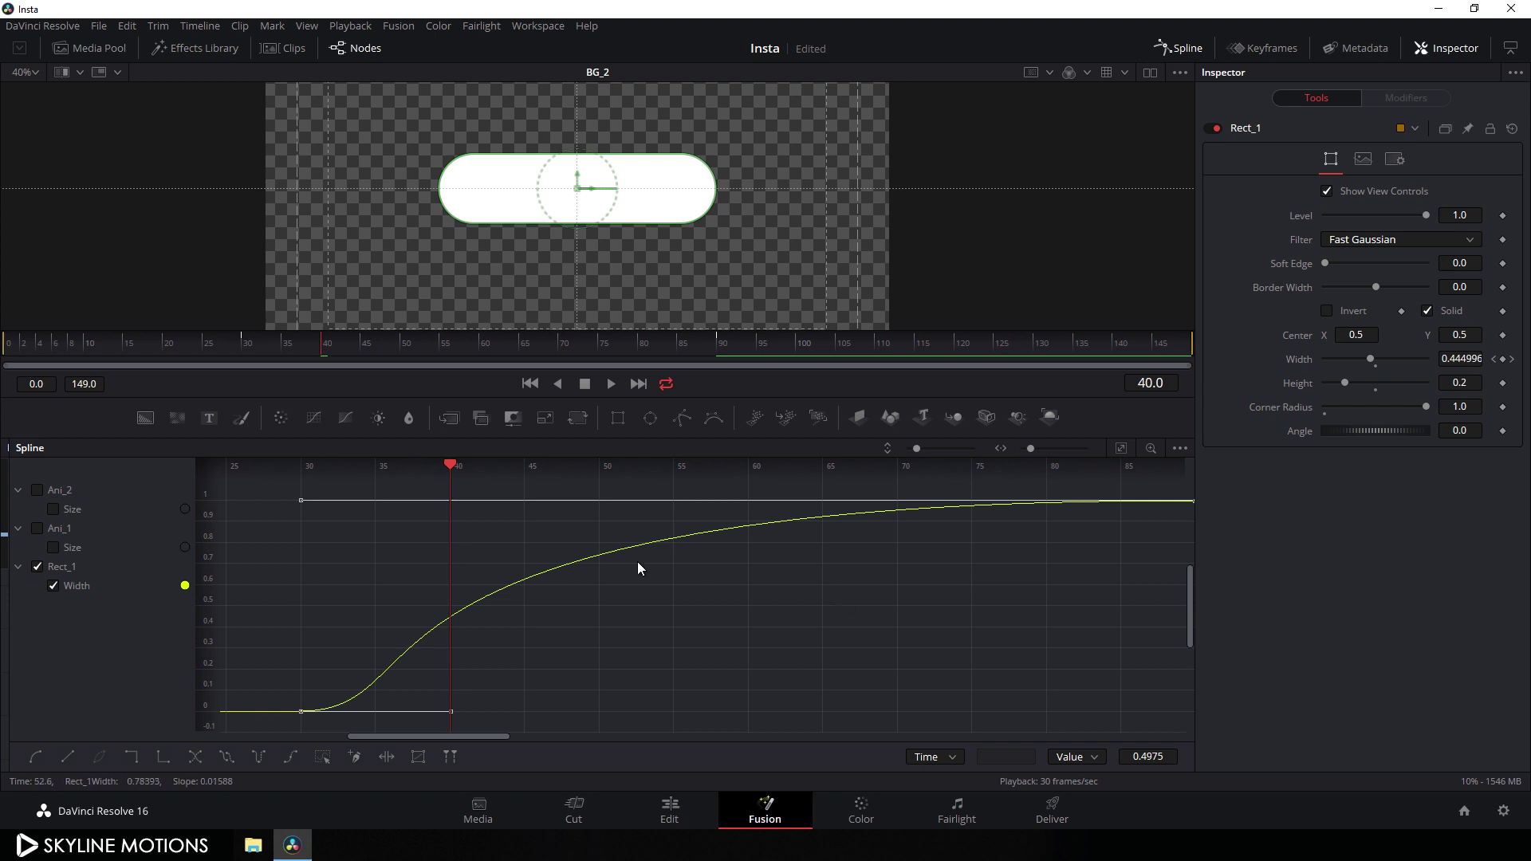
# Preview the pill's width growth from the first frame, then return to the node graph
pyautogui.click(559, 384)
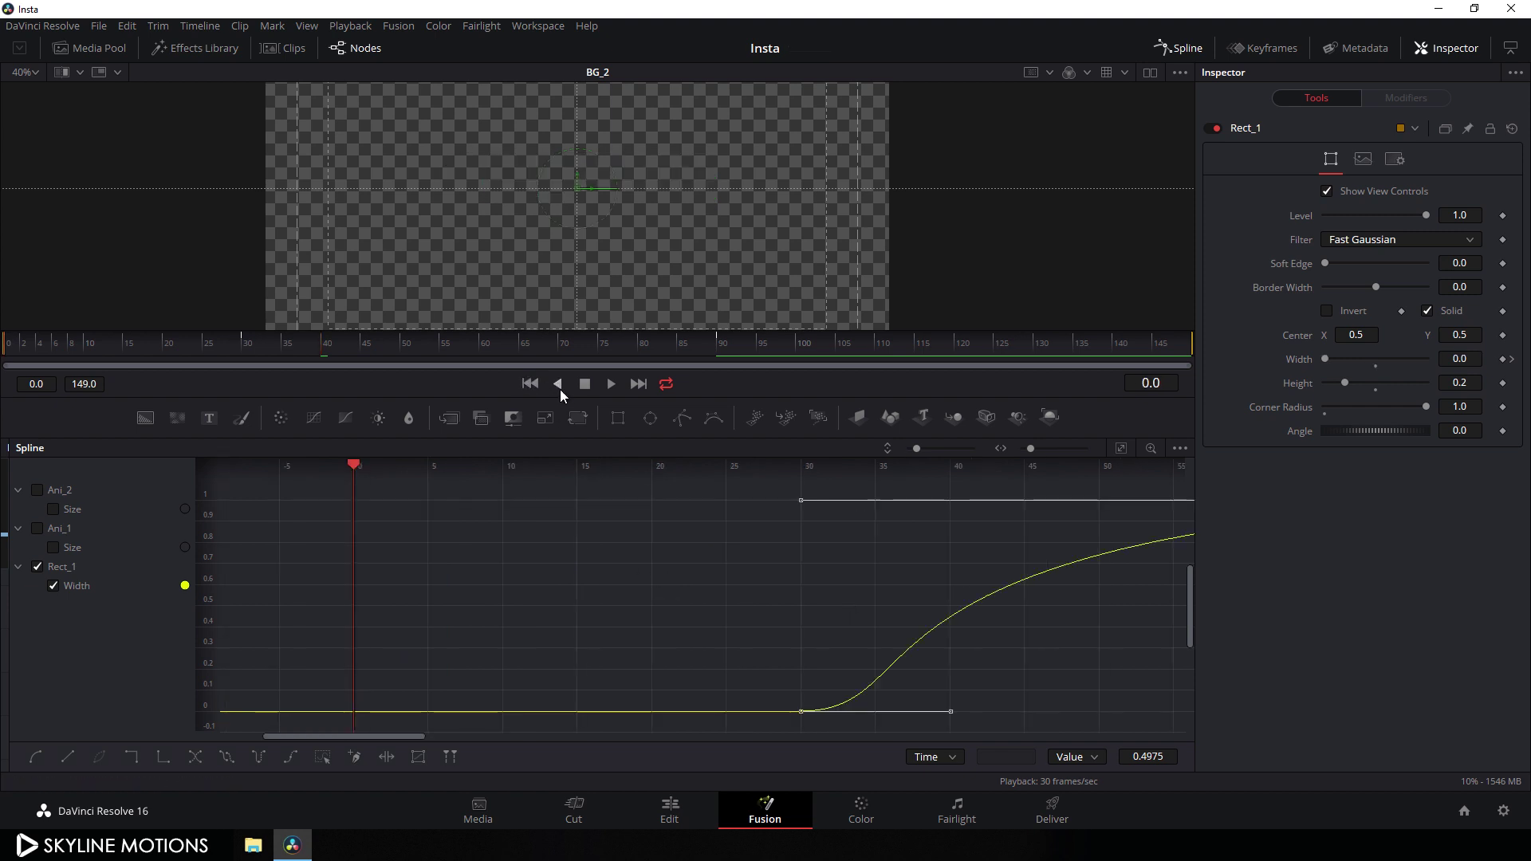
pyautogui.click(609, 384)
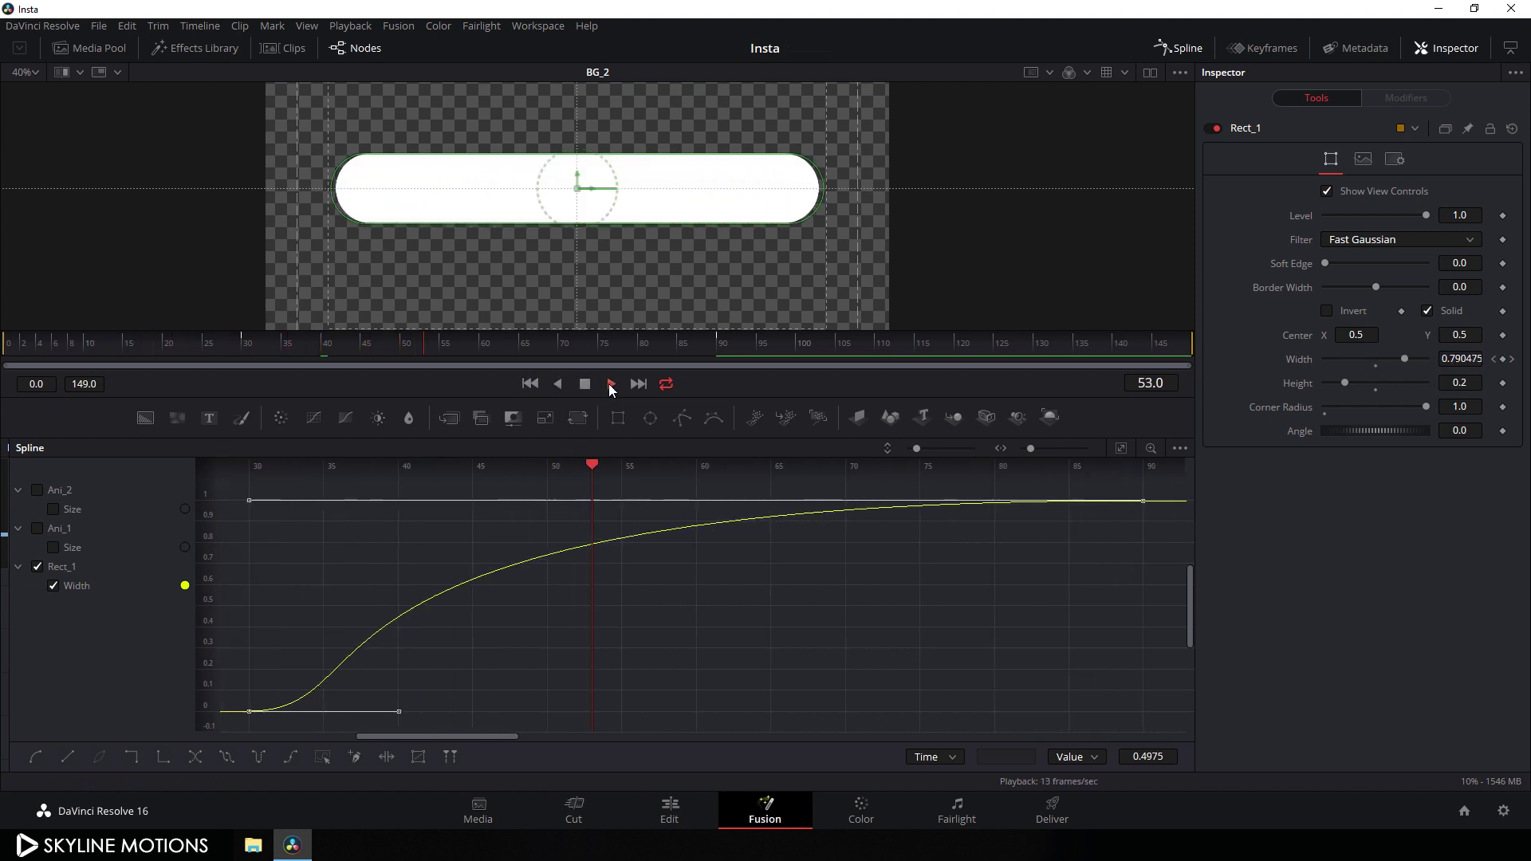
pyautogui.click(583, 384)
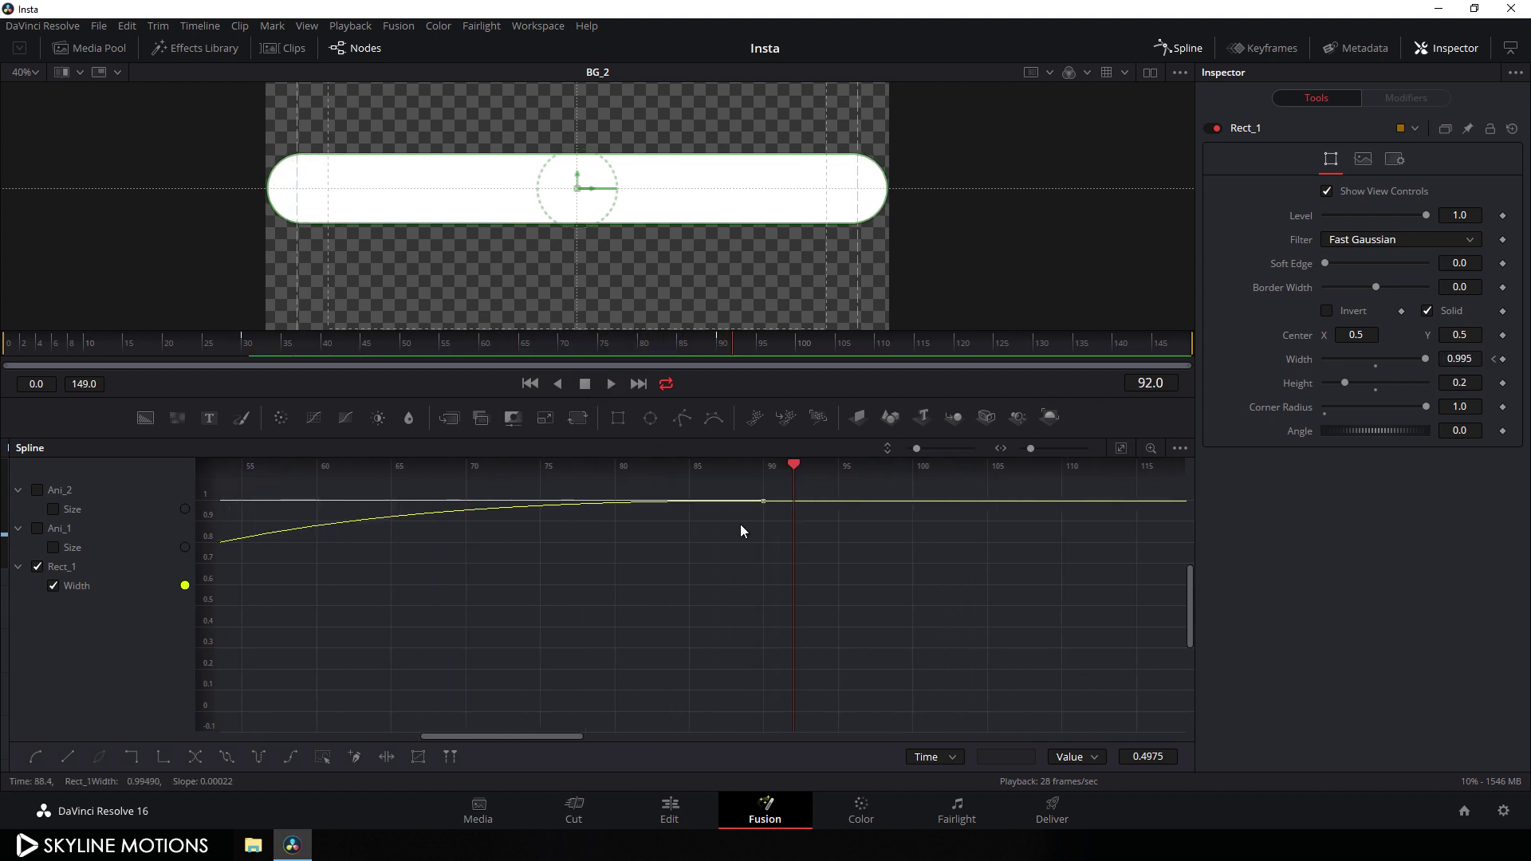
pyautogui.click(1179, 47)
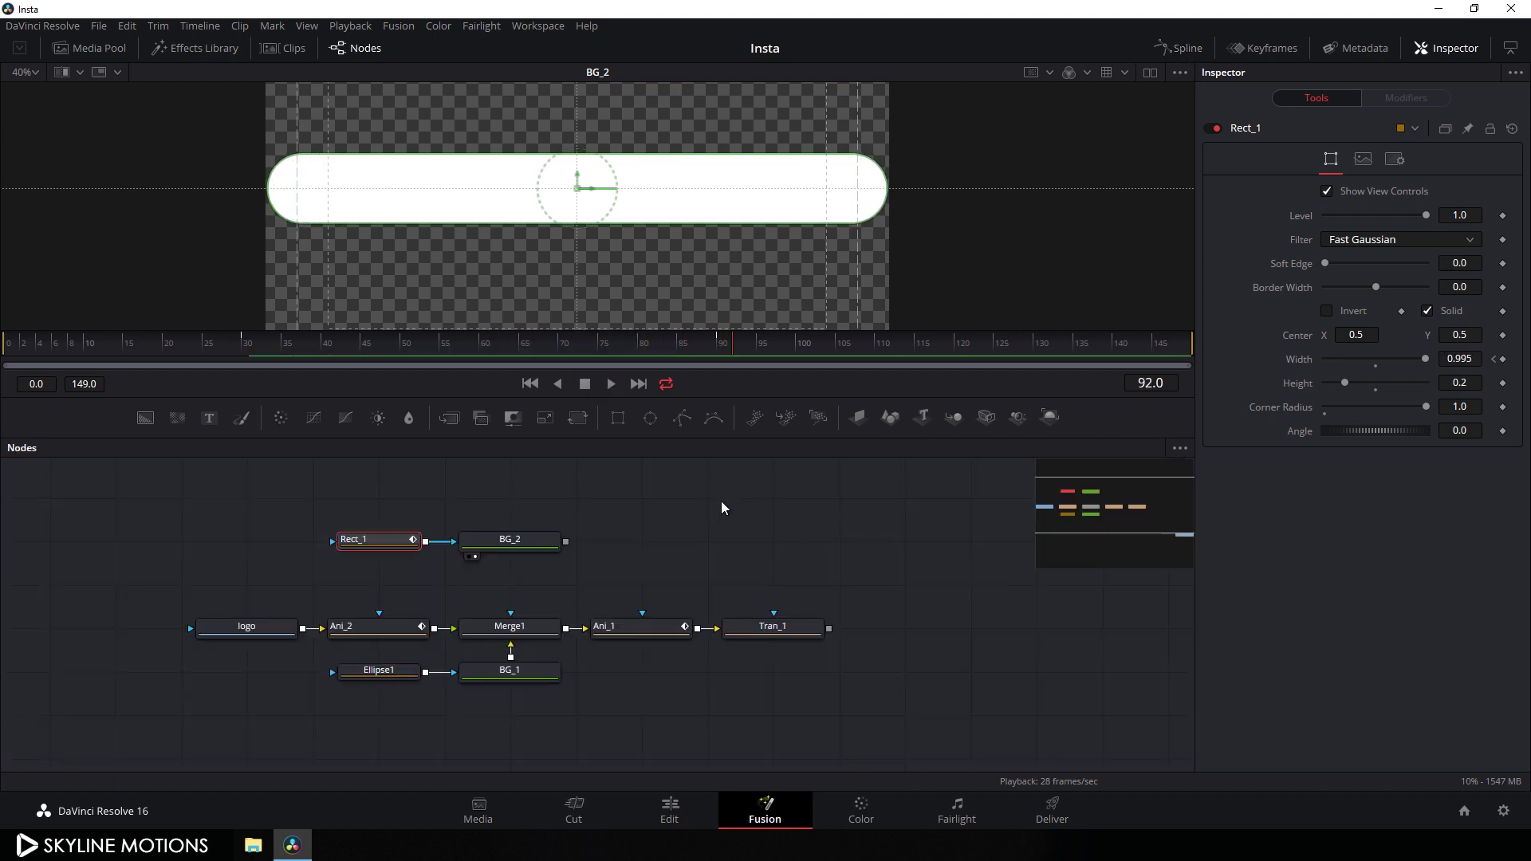
# Add a new rectangle mask node beside Rect_1 and name it Cut
pyautogui.moveTo(383, 539); pyautogui.dragTo(252, 539)
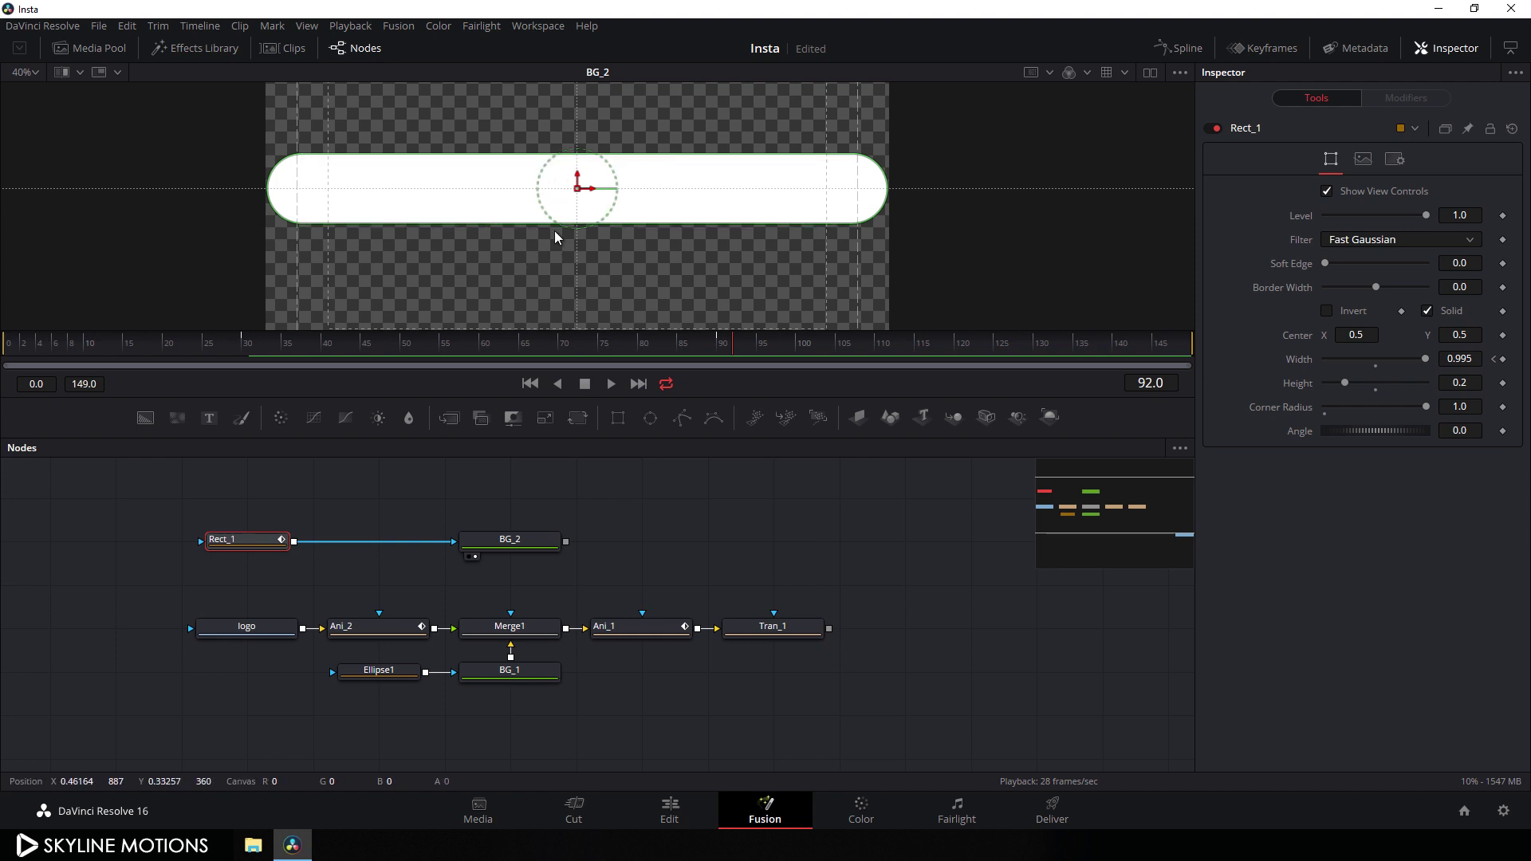
pyautogui.click(587, 489)
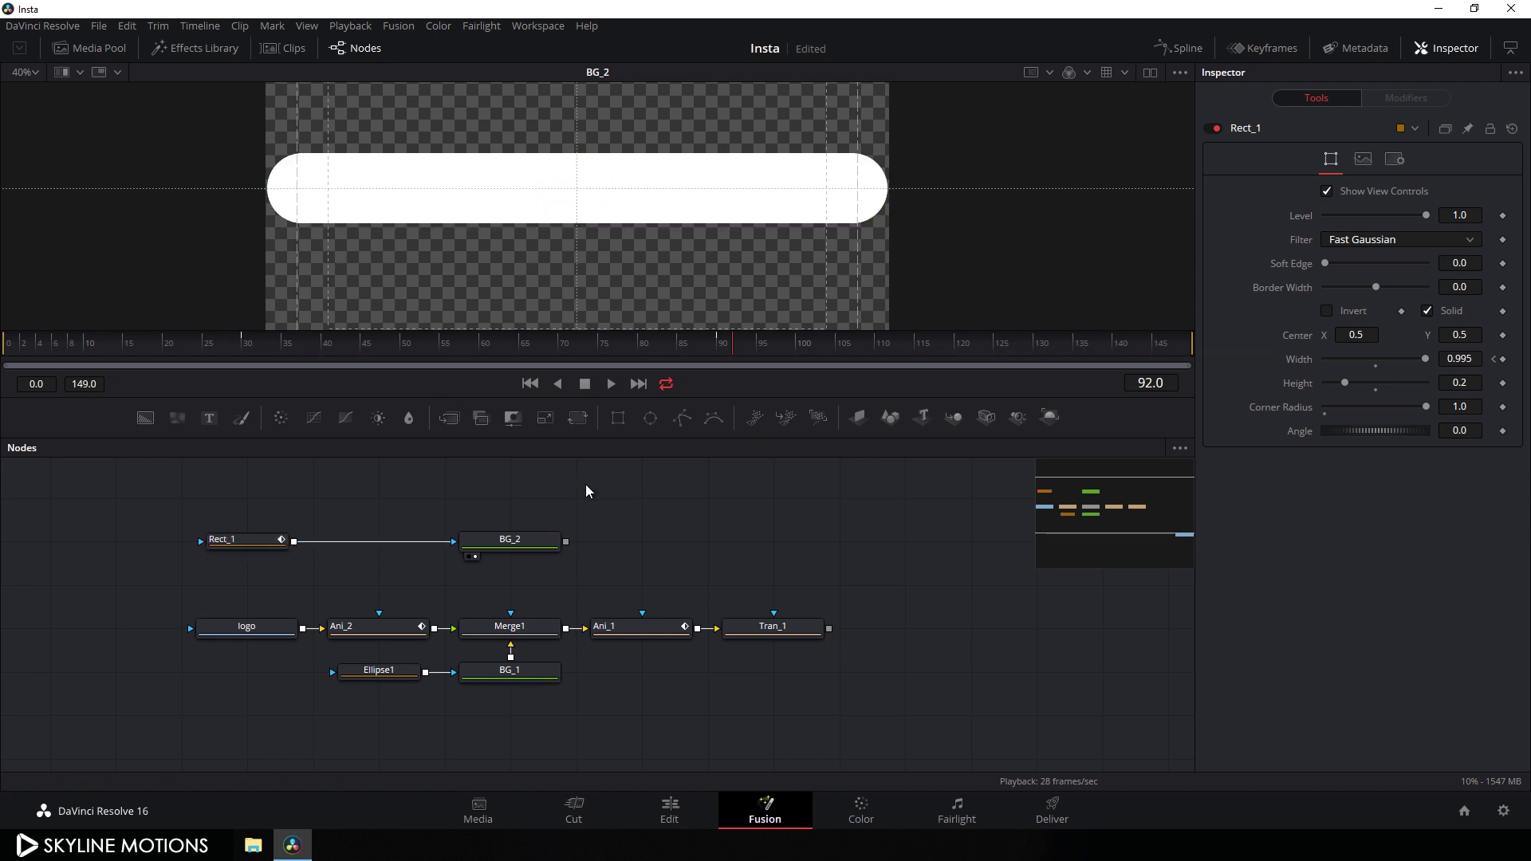
pyautogui.click(616, 420)
pyautogui.moveTo(593, 504); pyautogui.dragTo(650, 513)
pyautogui.press('F2')
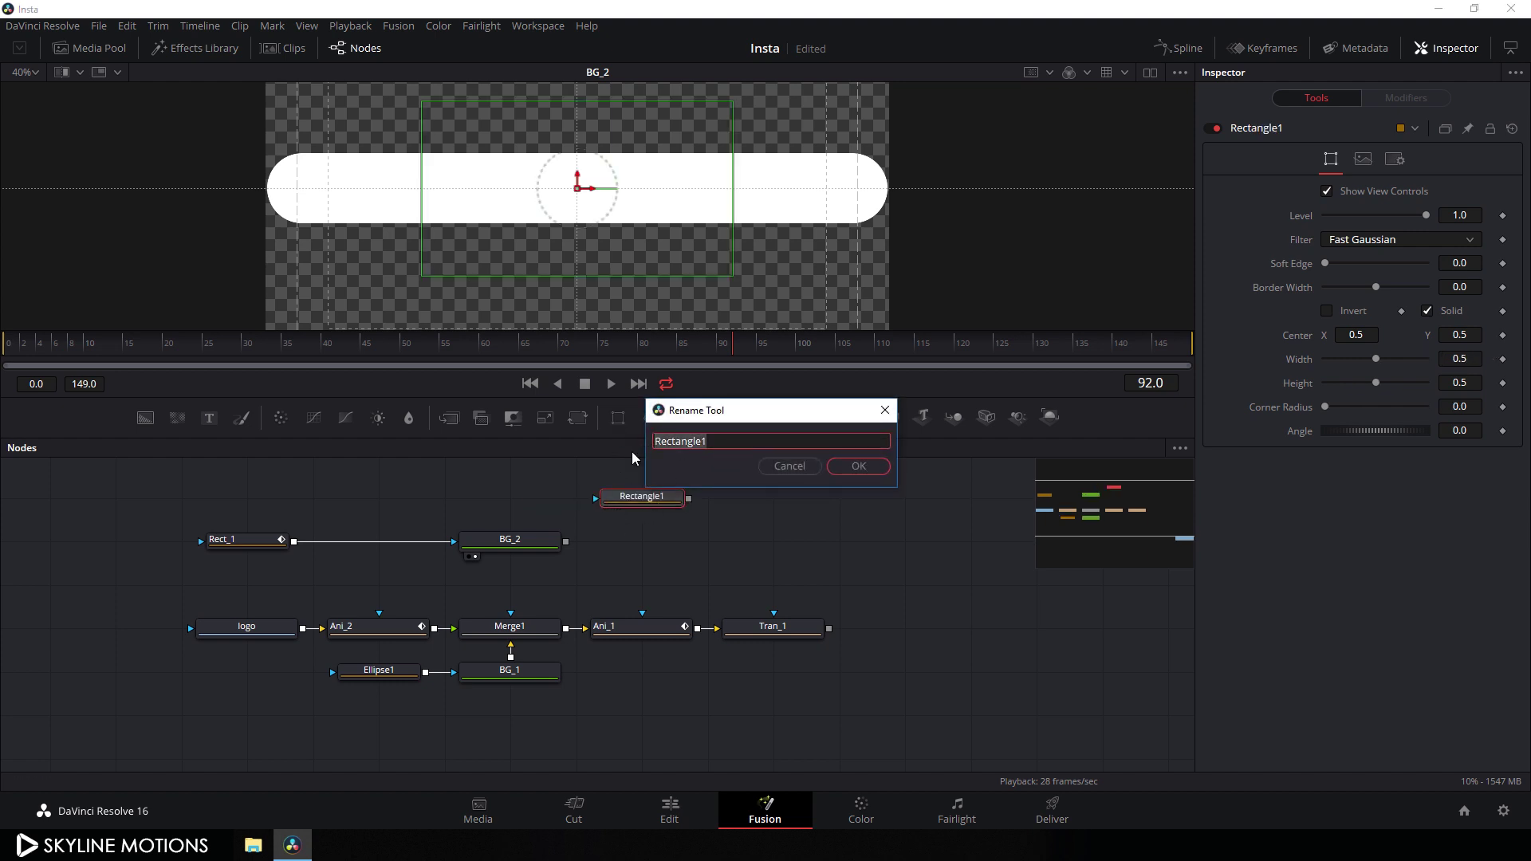
pyautogui.write('Cut')
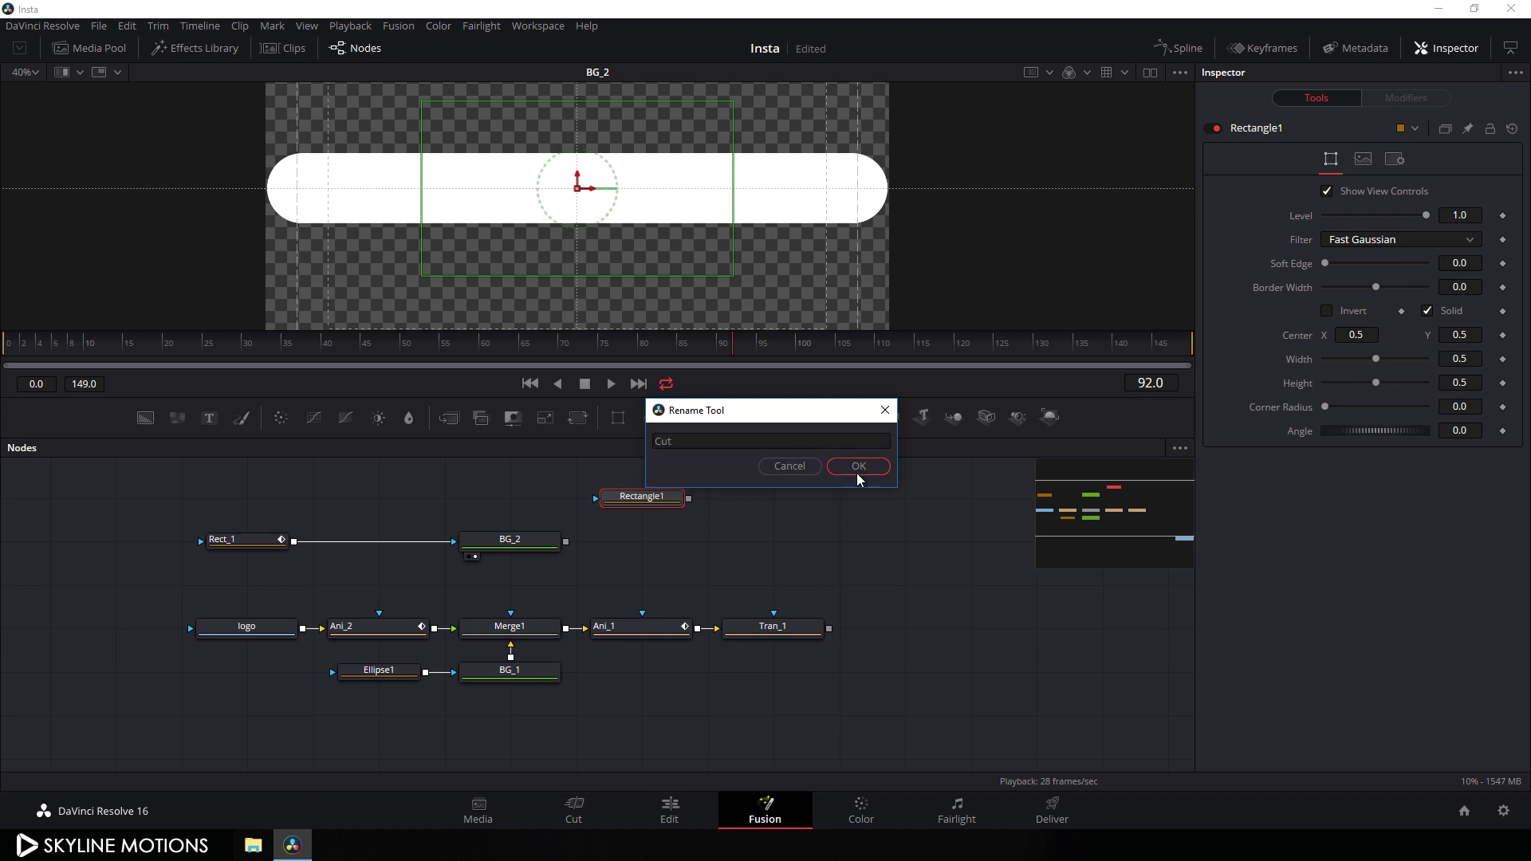
pyautogui.click(859, 467)
# Position Cut over the pill's left half and insert it between Rect_1 and BG_2
pyautogui.moveTo(580, 192); pyautogui.dragTo(465, 239)
pyautogui.scroll(3, 394, 201)
pyautogui.scroll(-3, 547, 287)
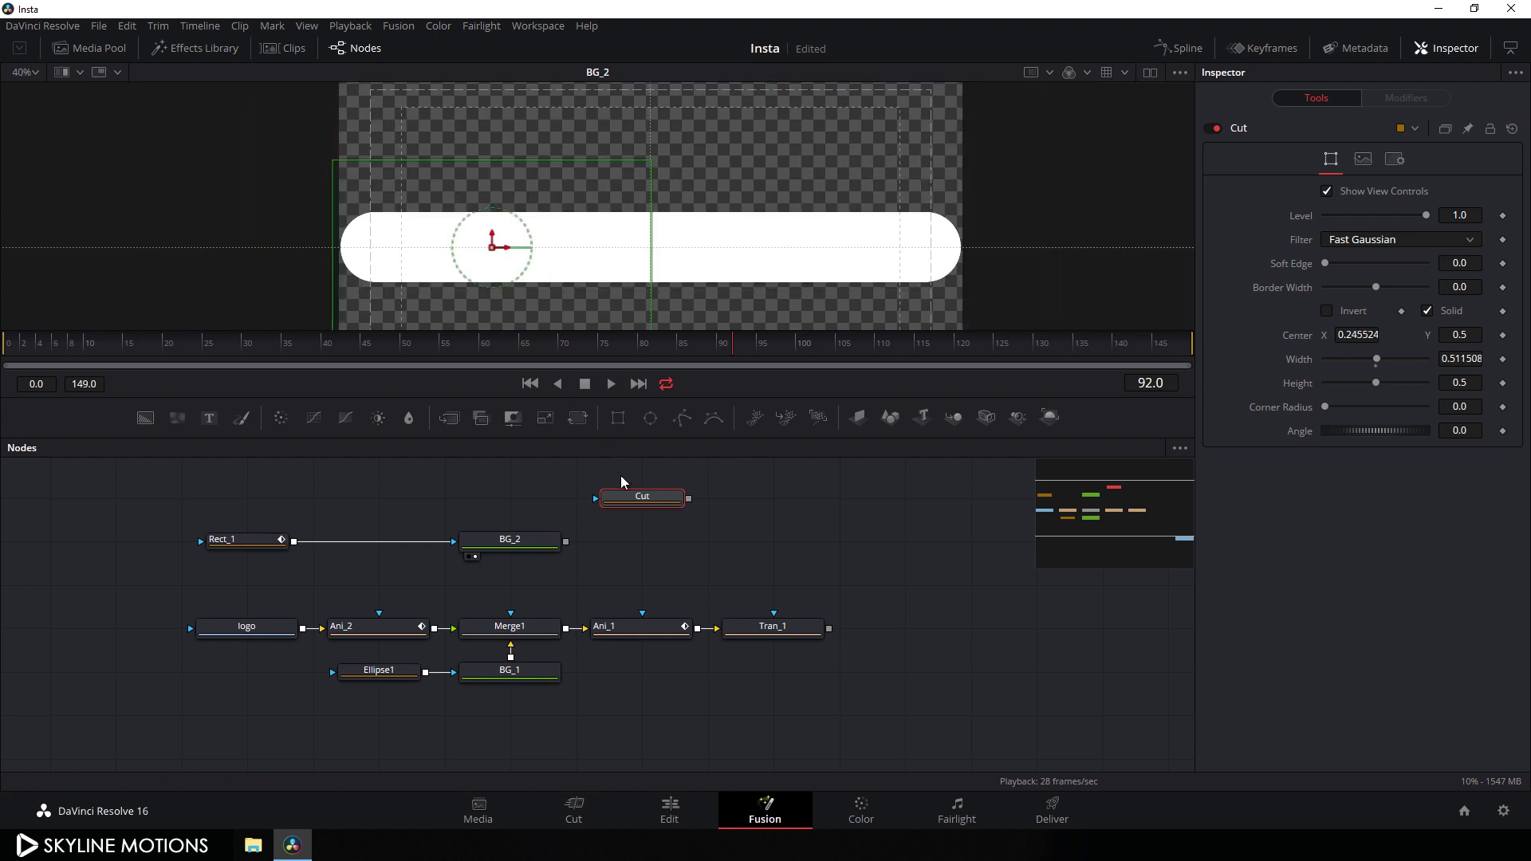
pyautogui.moveTo(650, 504)
pyautogui.mouseDown()
pyautogui.moveTo(387, 509)
pyautogui.moveTo(385, 548)
pyautogui.mouseUp()
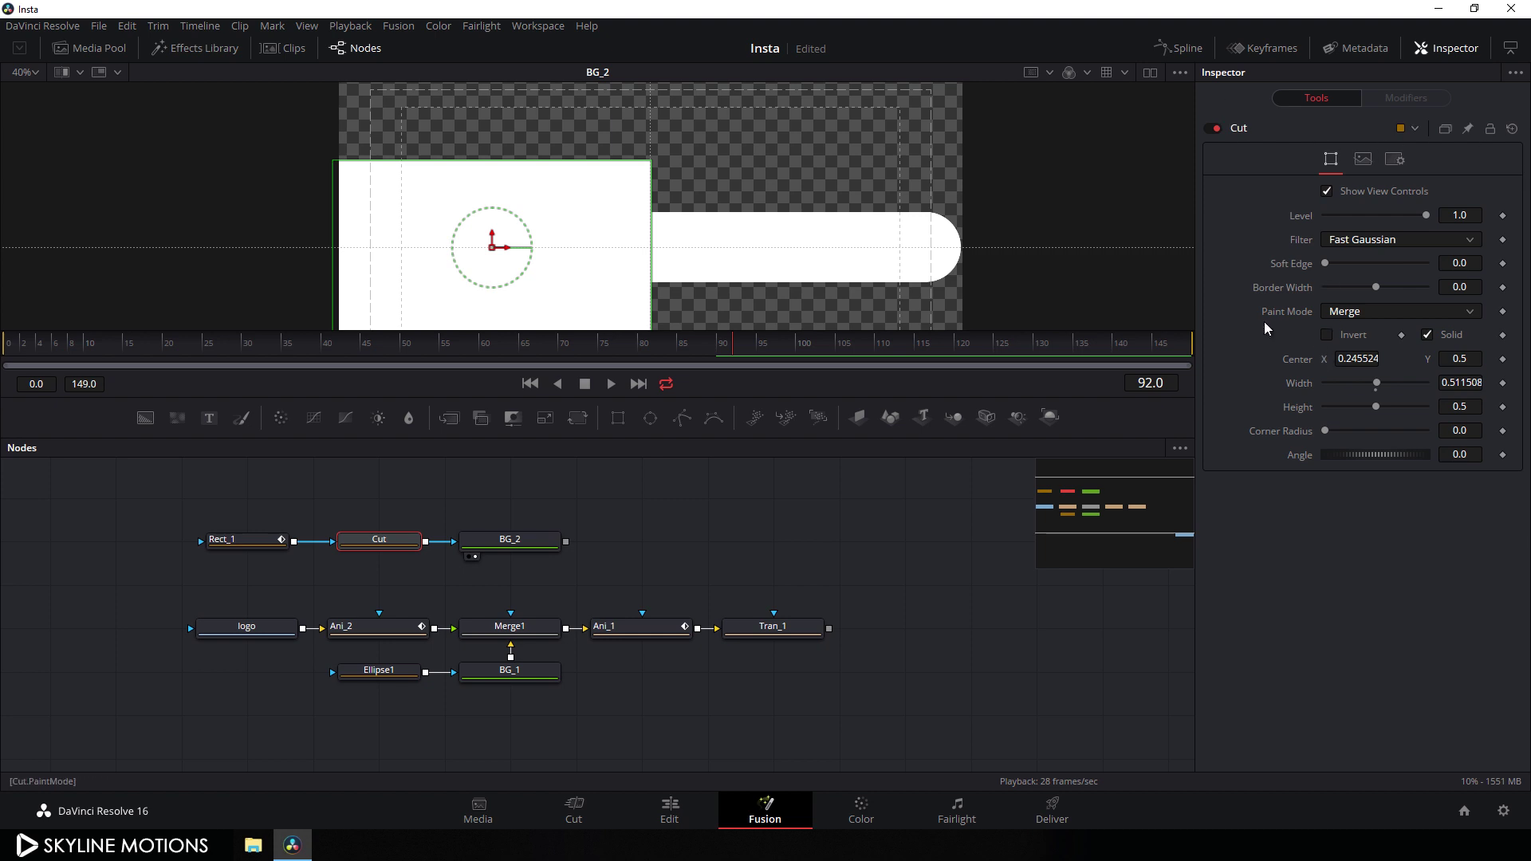
# Set Cut's Paint Mode to Subtract and check mid-animation that only the right half remains
pyautogui.click(1383, 312)
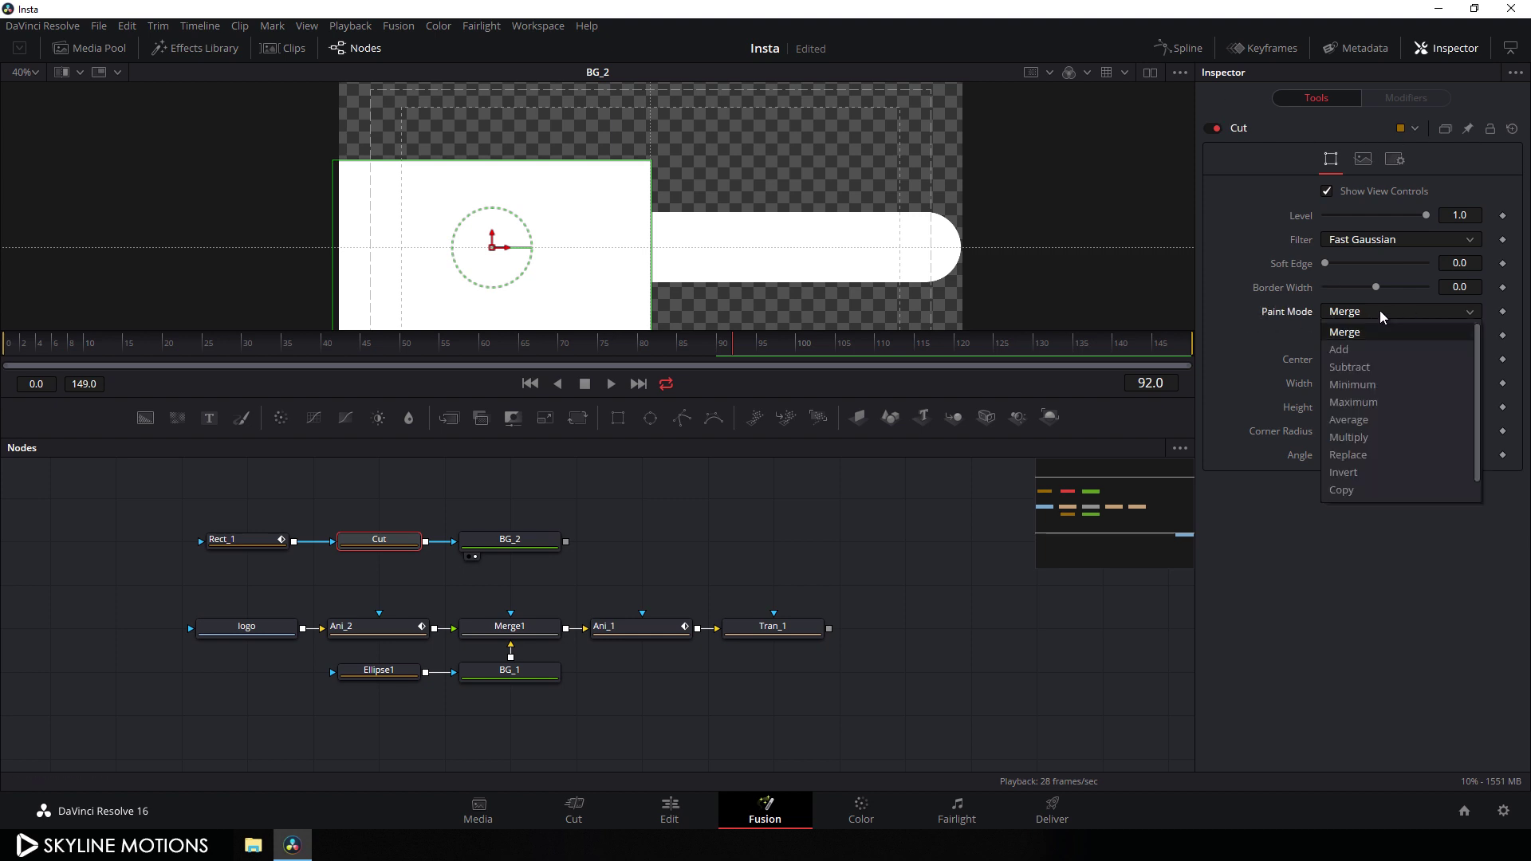
pyautogui.click(1366, 368)
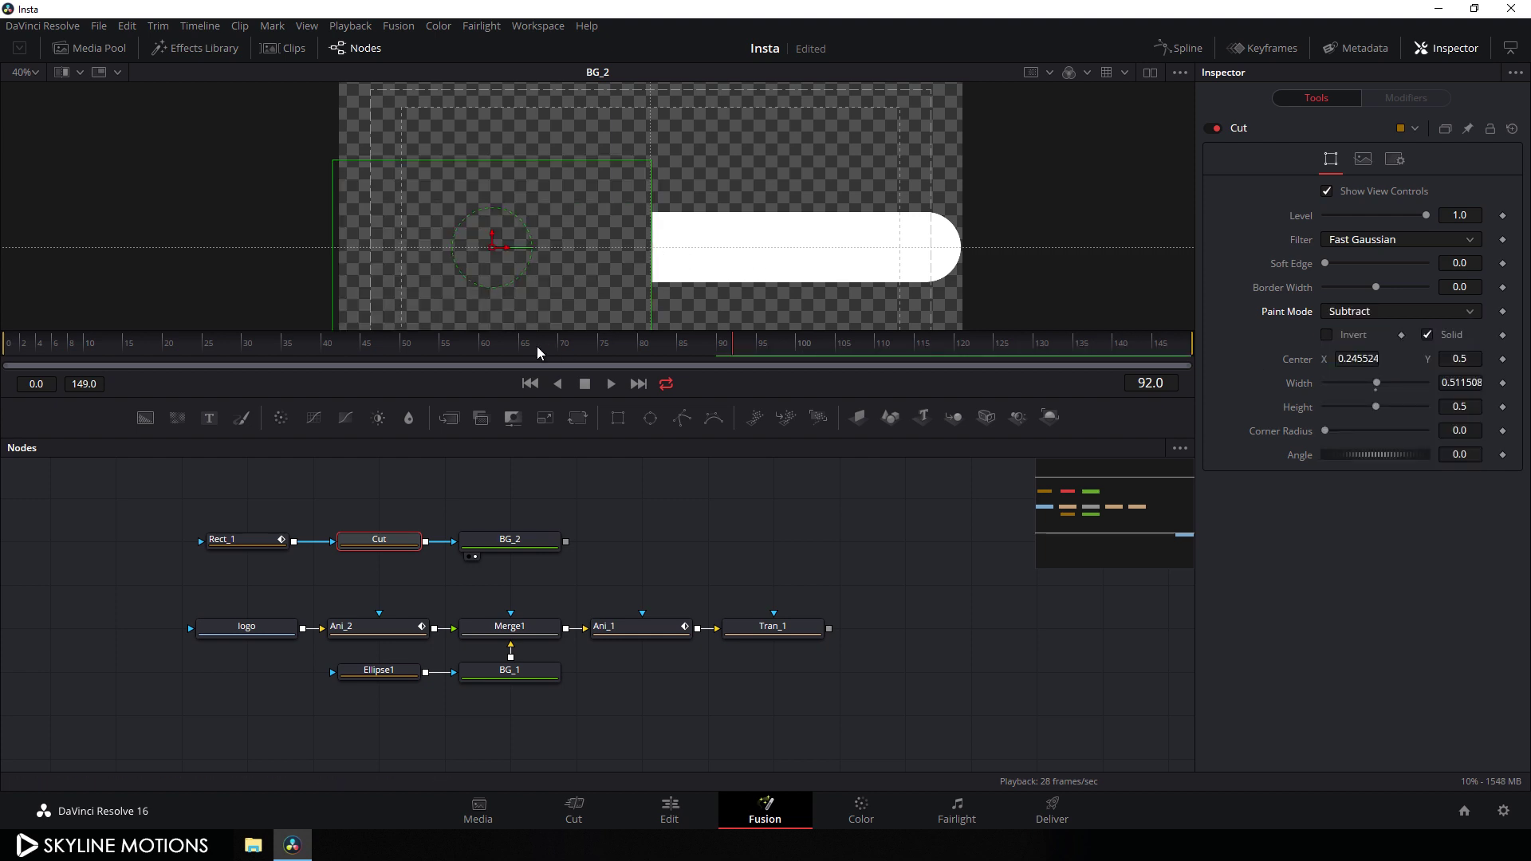
pyautogui.moveTo(537, 346); pyautogui.dragTo(499, 356)
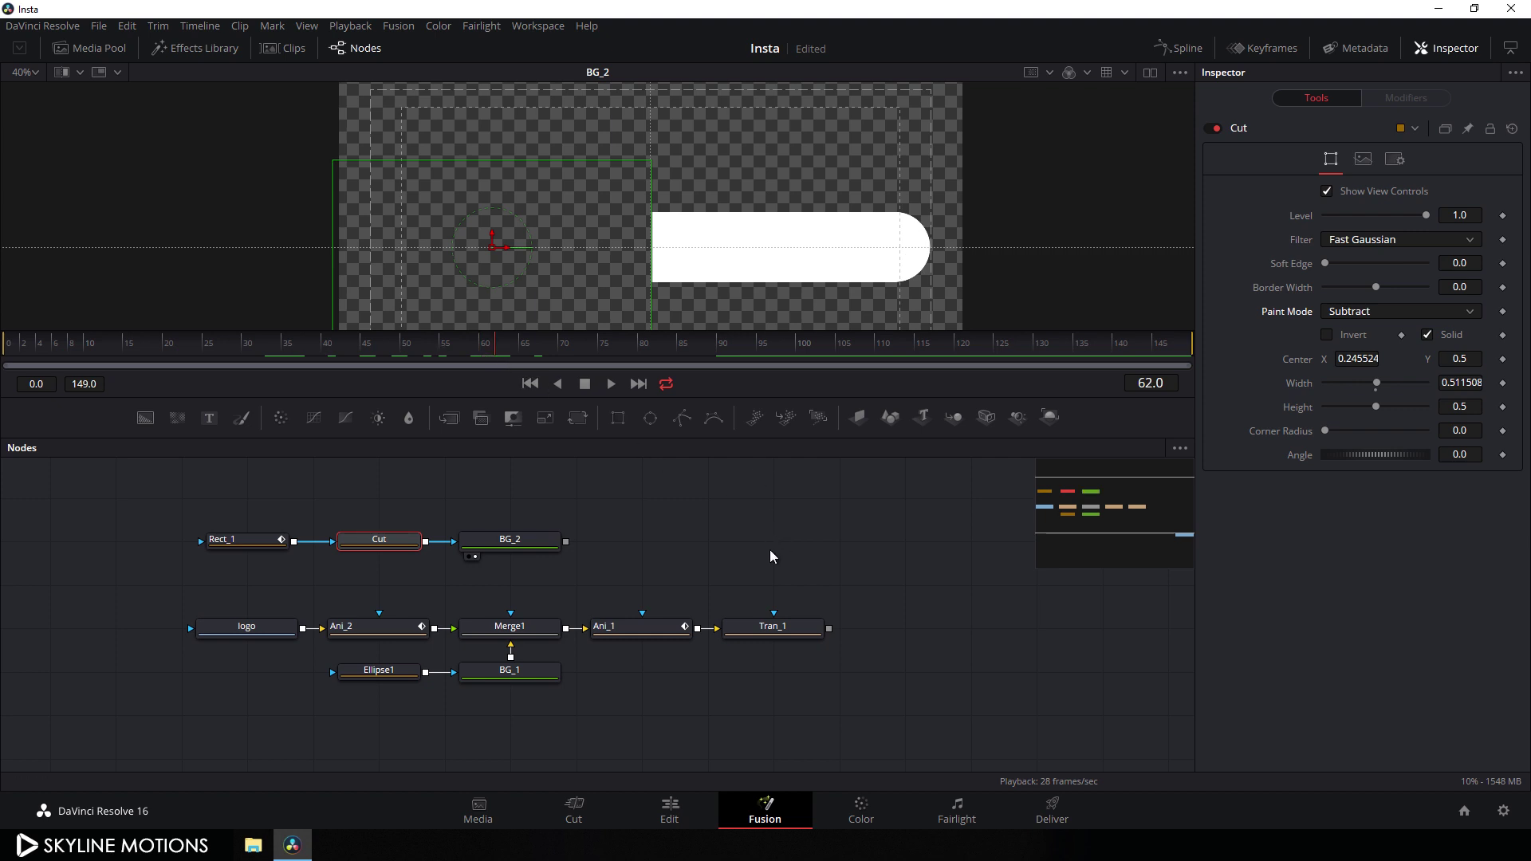
pyautogui.click(705, 517)
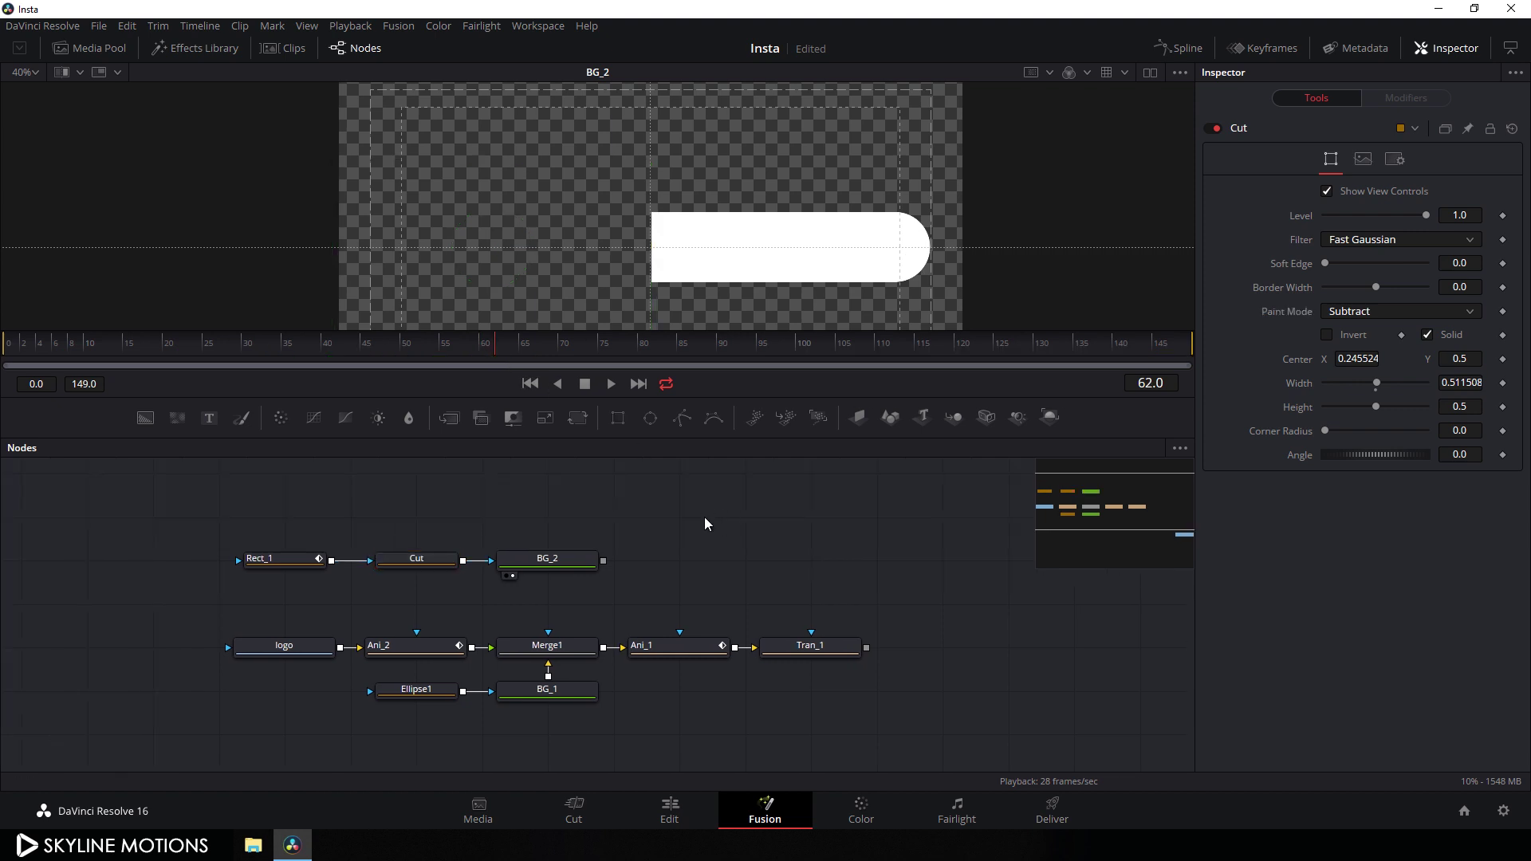
pyautogui.moveTo(274, 528); pyautogui.dragTo(572, 590)
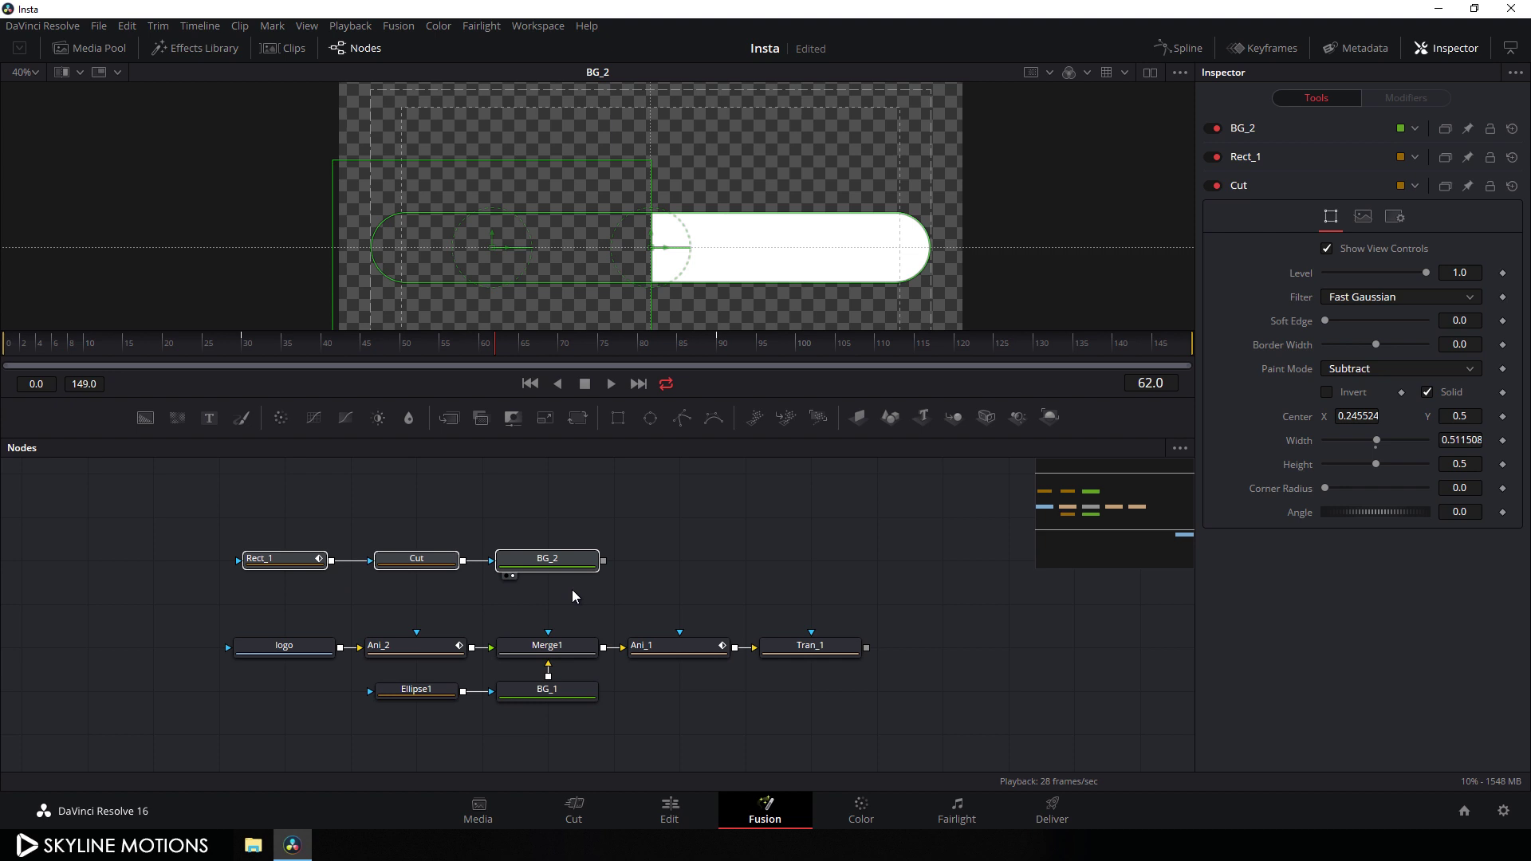
pyautogui.click(545, 495)
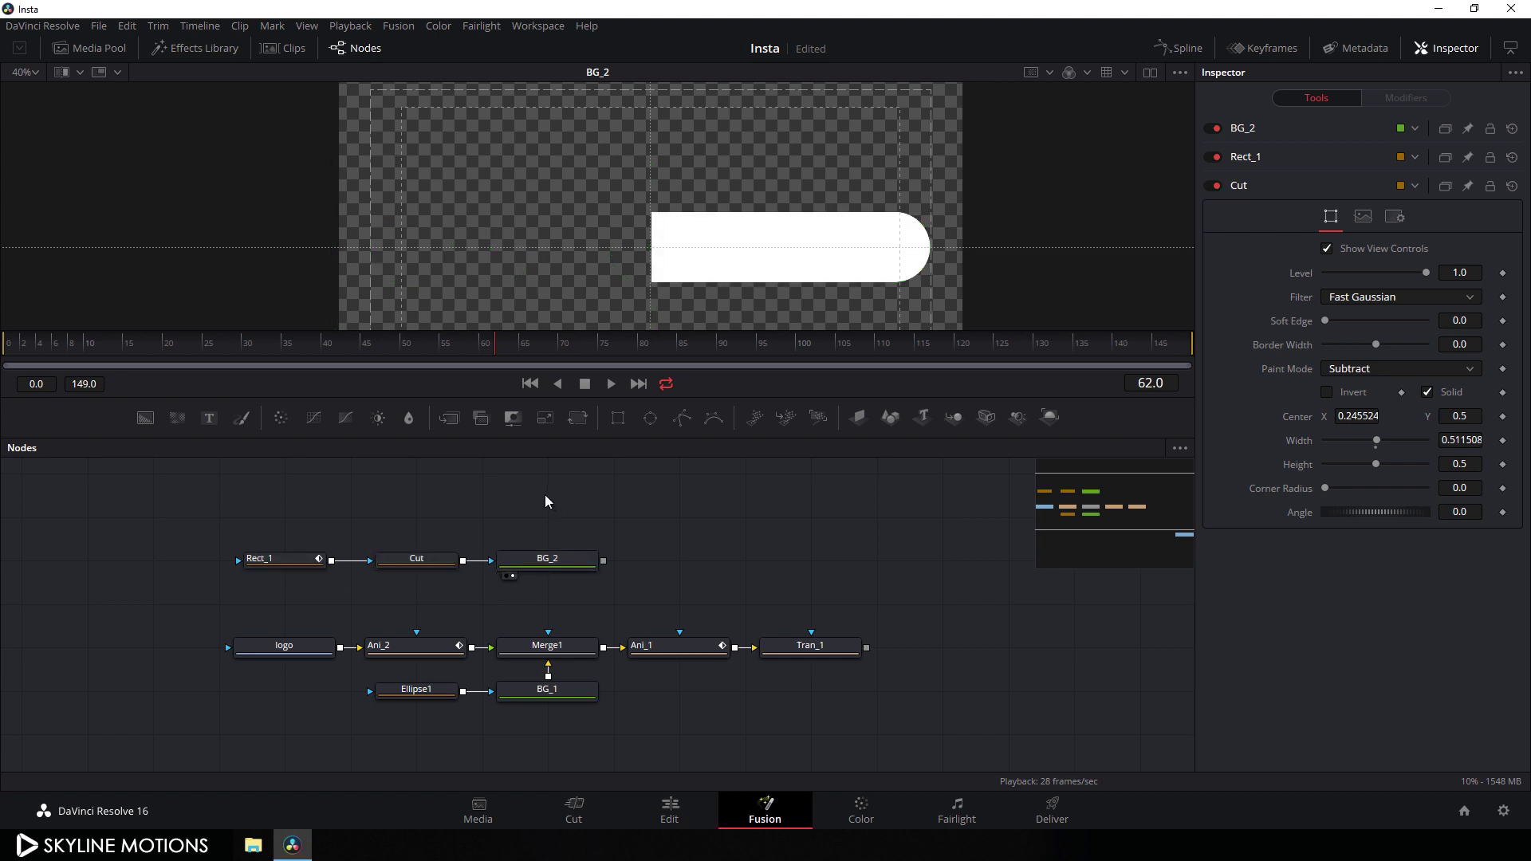
# Paste a copy of the chain above the original and rename BG_2_1 to BG_3
pyautogui.hotkey('ctrl', 'v')
pyautogui.moveTo(814, 499); pyautogui.dragTo(550, 543)
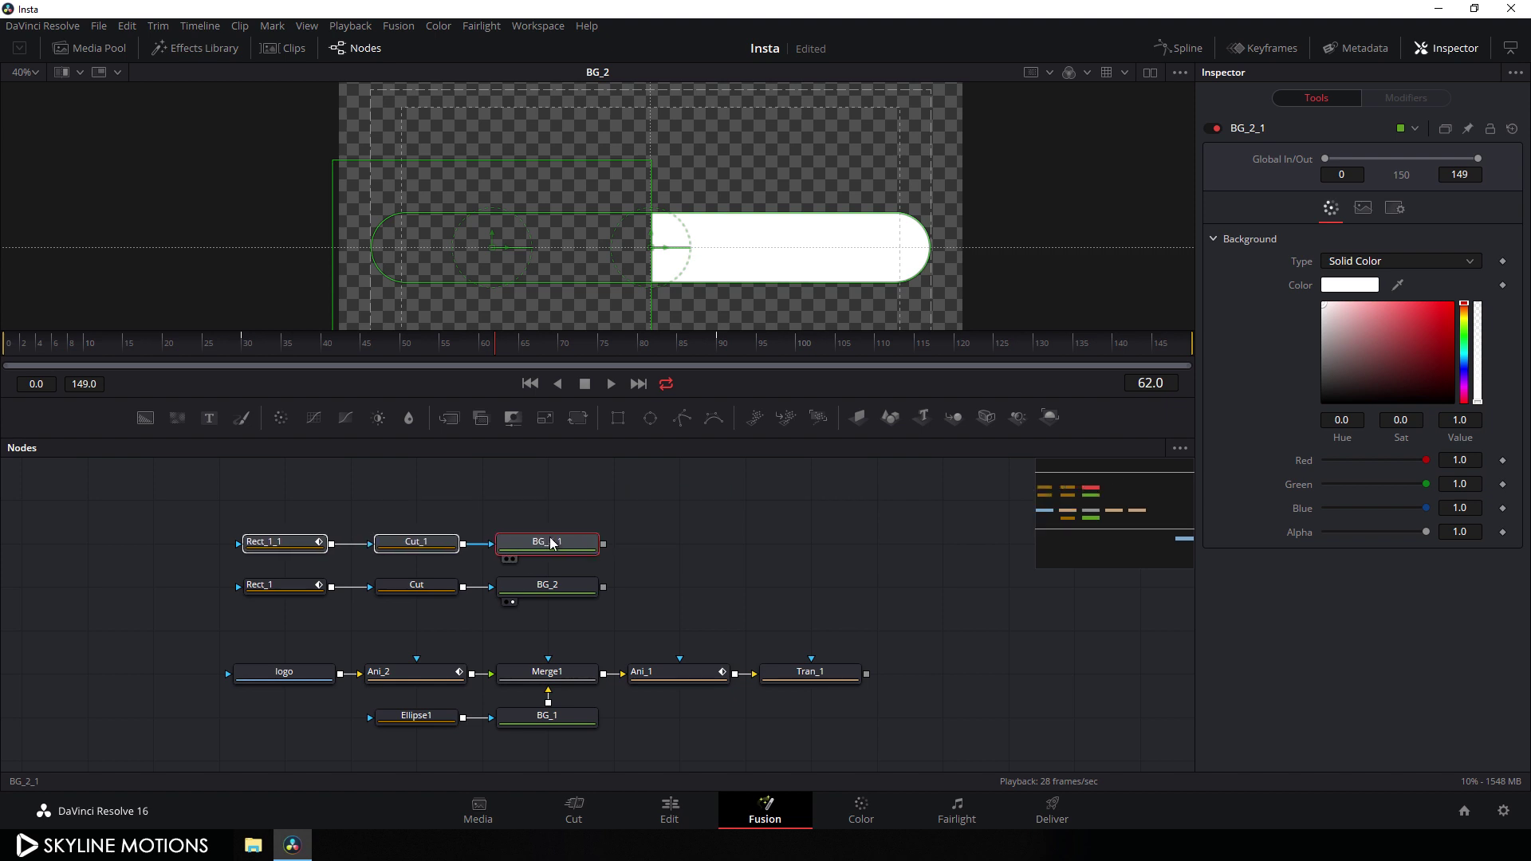
pyautogui.click(634, 526)
pyautogui.click(561, 542)
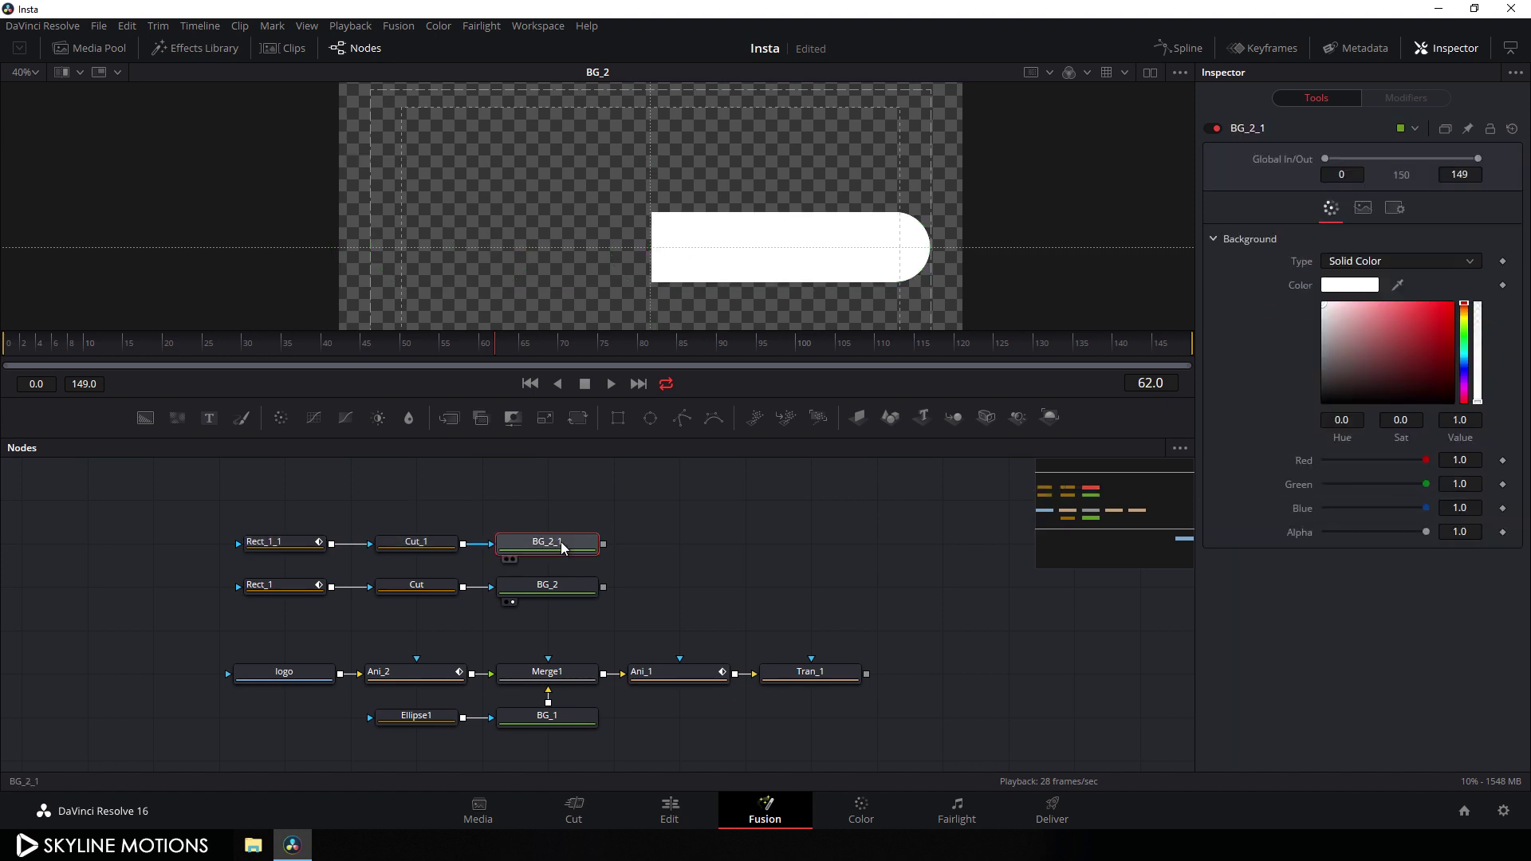
pyautogui.press('F2')
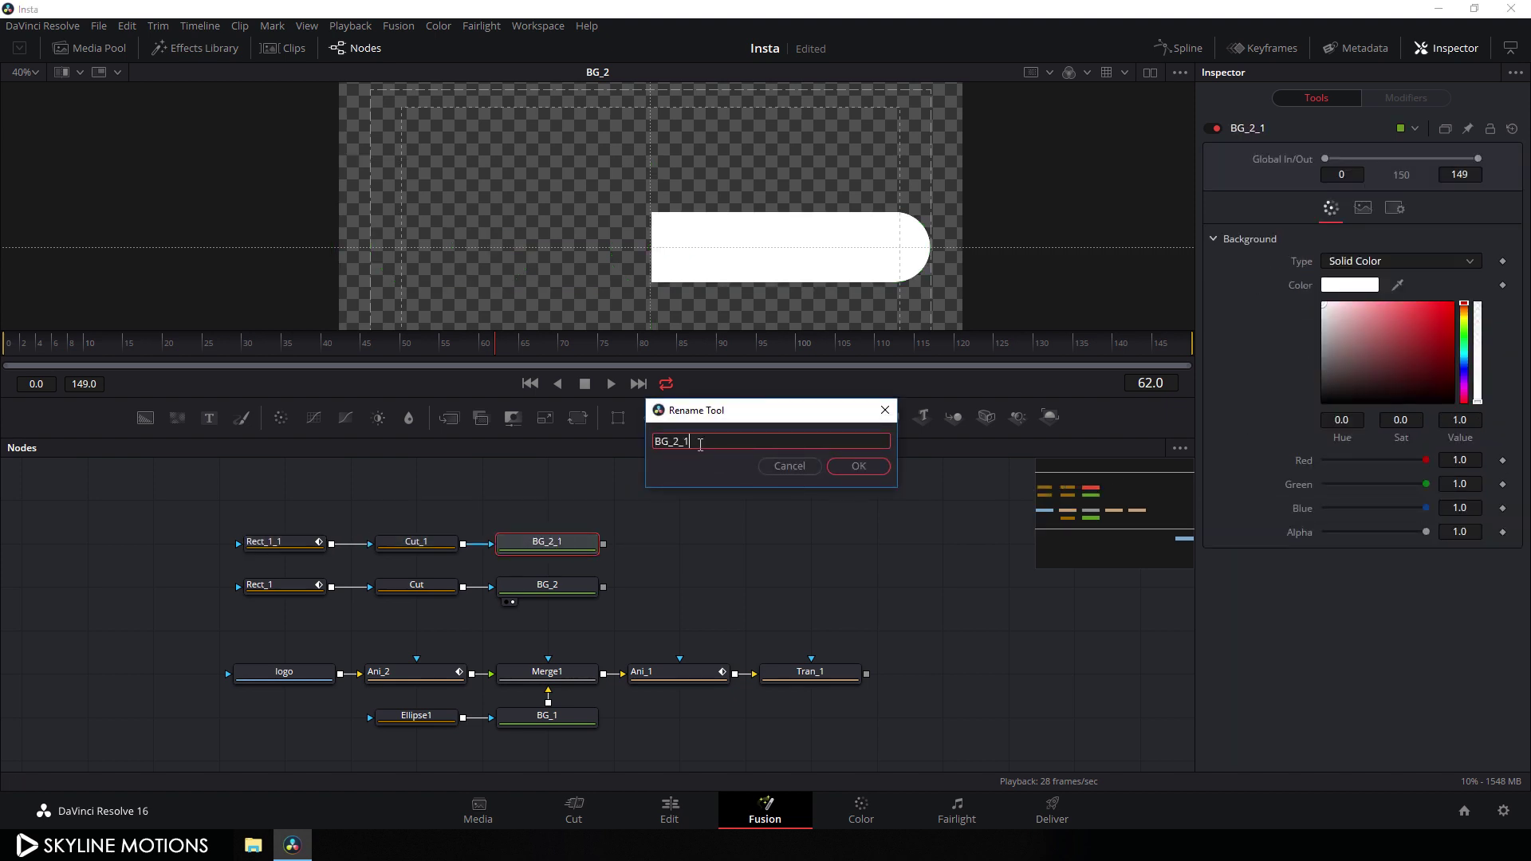
pyautogui.moveTo(700, 445); pyautogui.dragTo(677, 449)
pyautogui.press('Return')
# Rename Rect_1_1 to Rect_2 and show BG_3 in the viewer
pyautogui.click(271, 540)
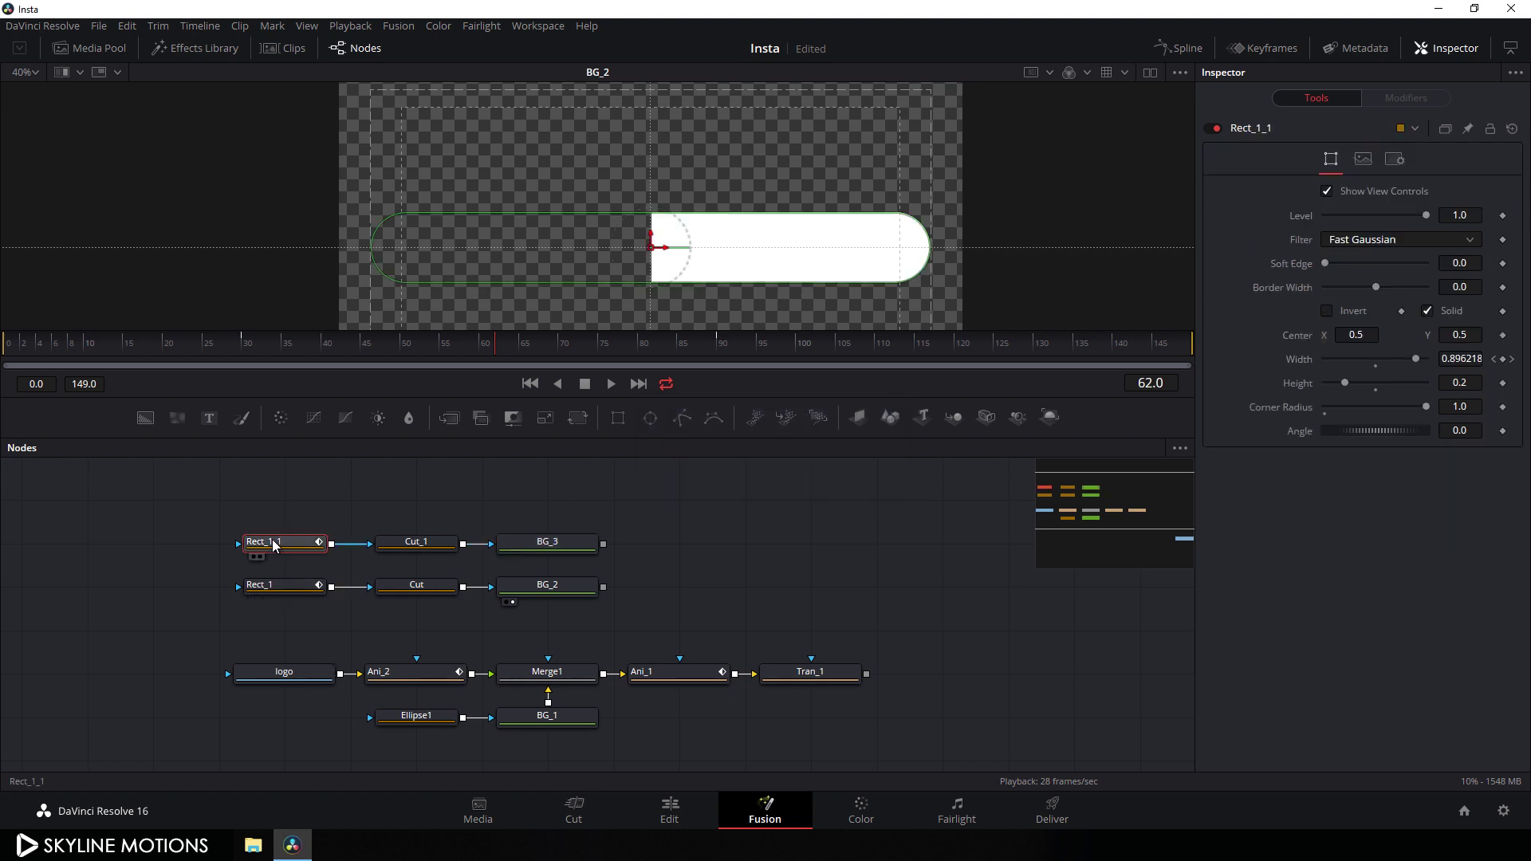
pyautogui.press('F2')
pyautogui.moveTo(709, 447); pyautogui.dragTo(684, 446)
pyautogui.write('2')
pyautogui.press('Return')
pyautogui.click(684, 496)
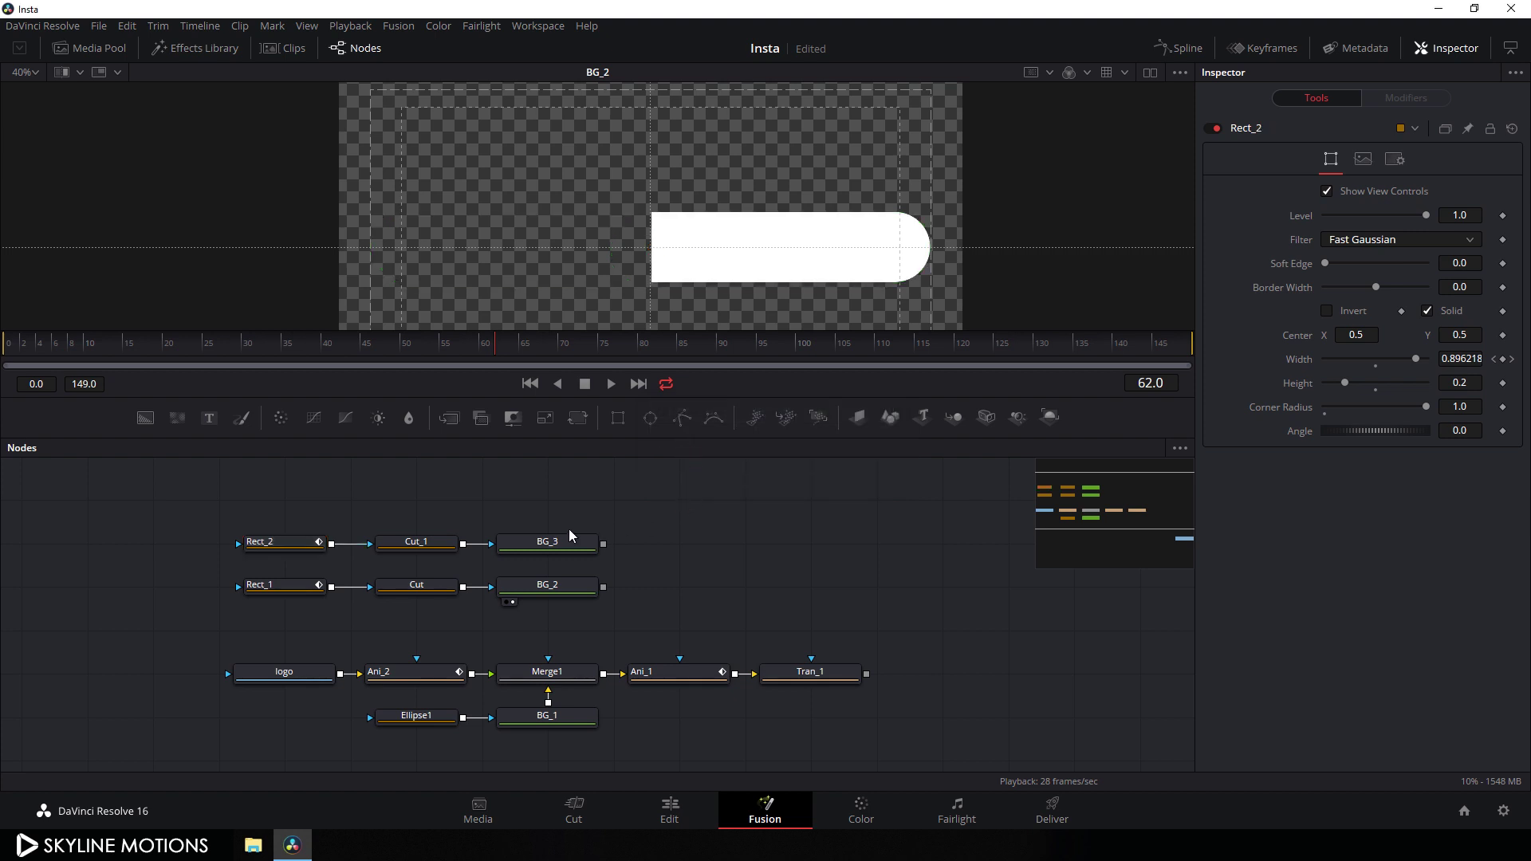
pyautogui.moveTo(558, 542); pyautogui.dragTo(568, 255)
pyautogui.click(533, 547)
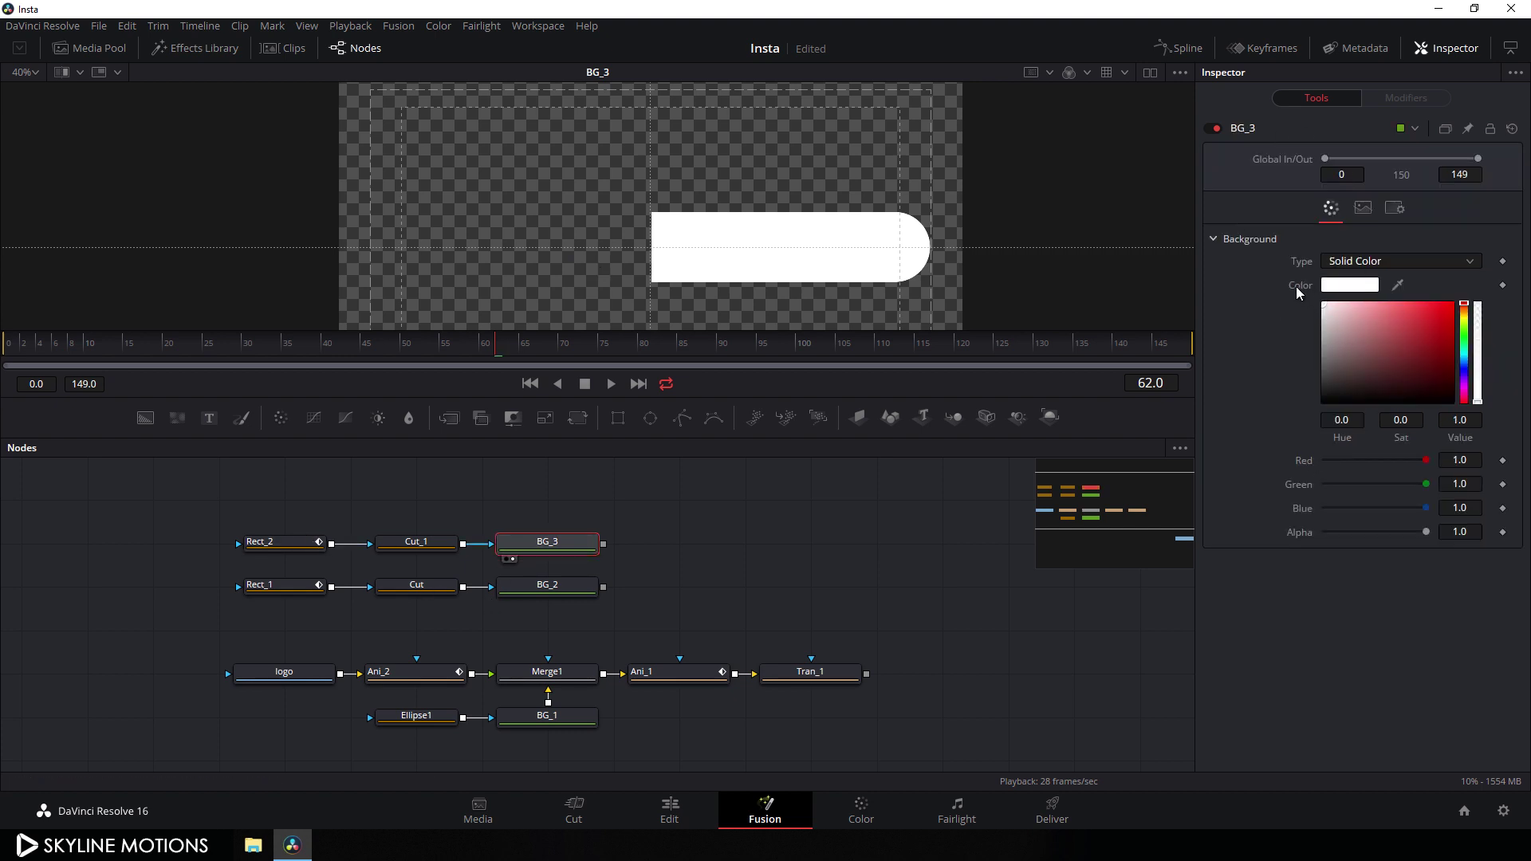
# Switch BG_3 to a Gradient fill and angle it diagonally up to the right
pyautogui.click(1380, 261)
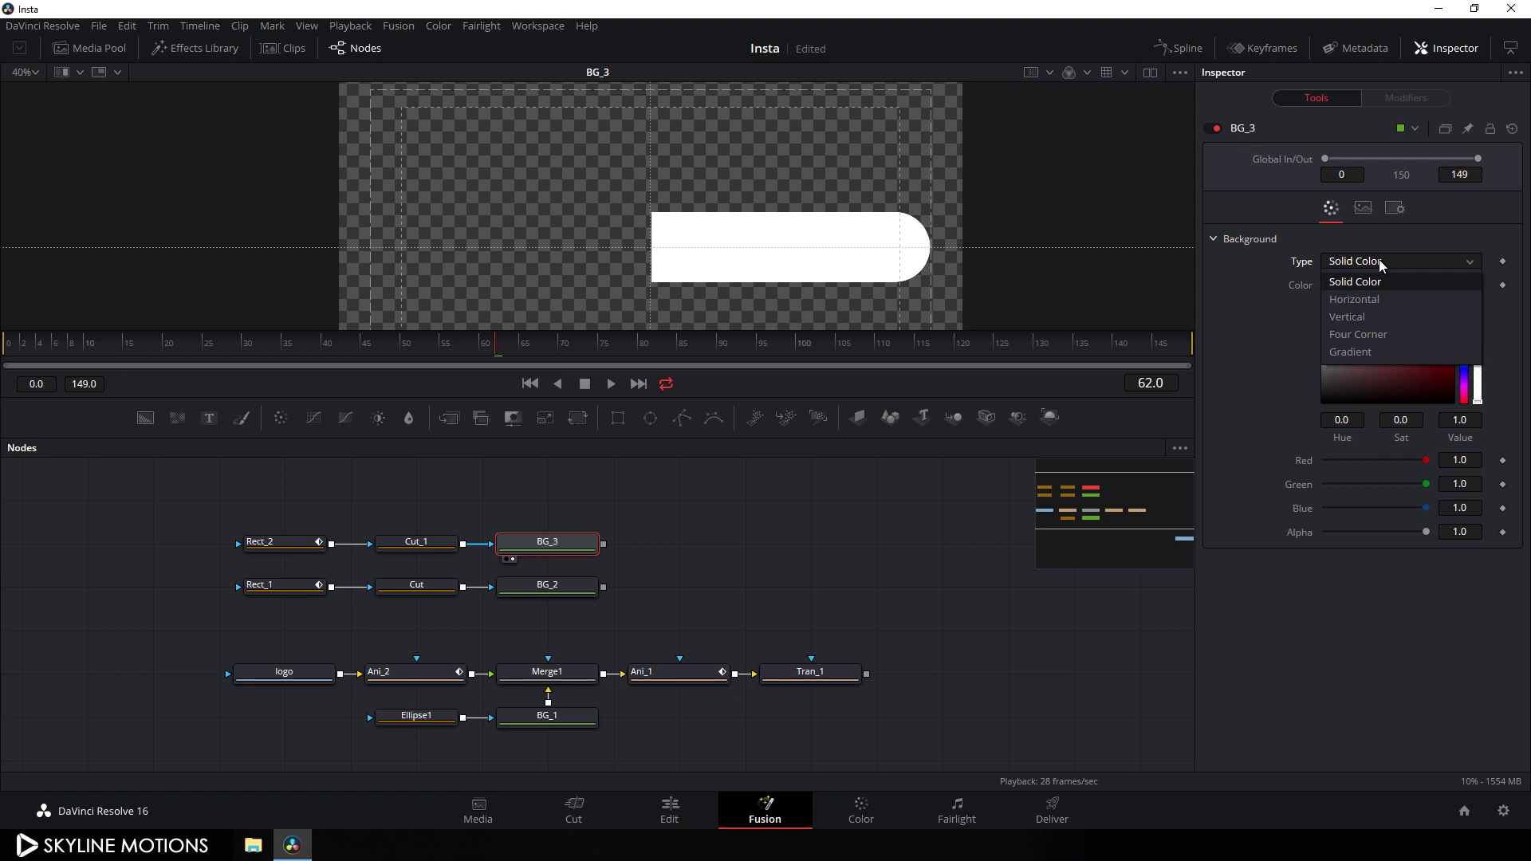
pyautogui.click(1351, 351)
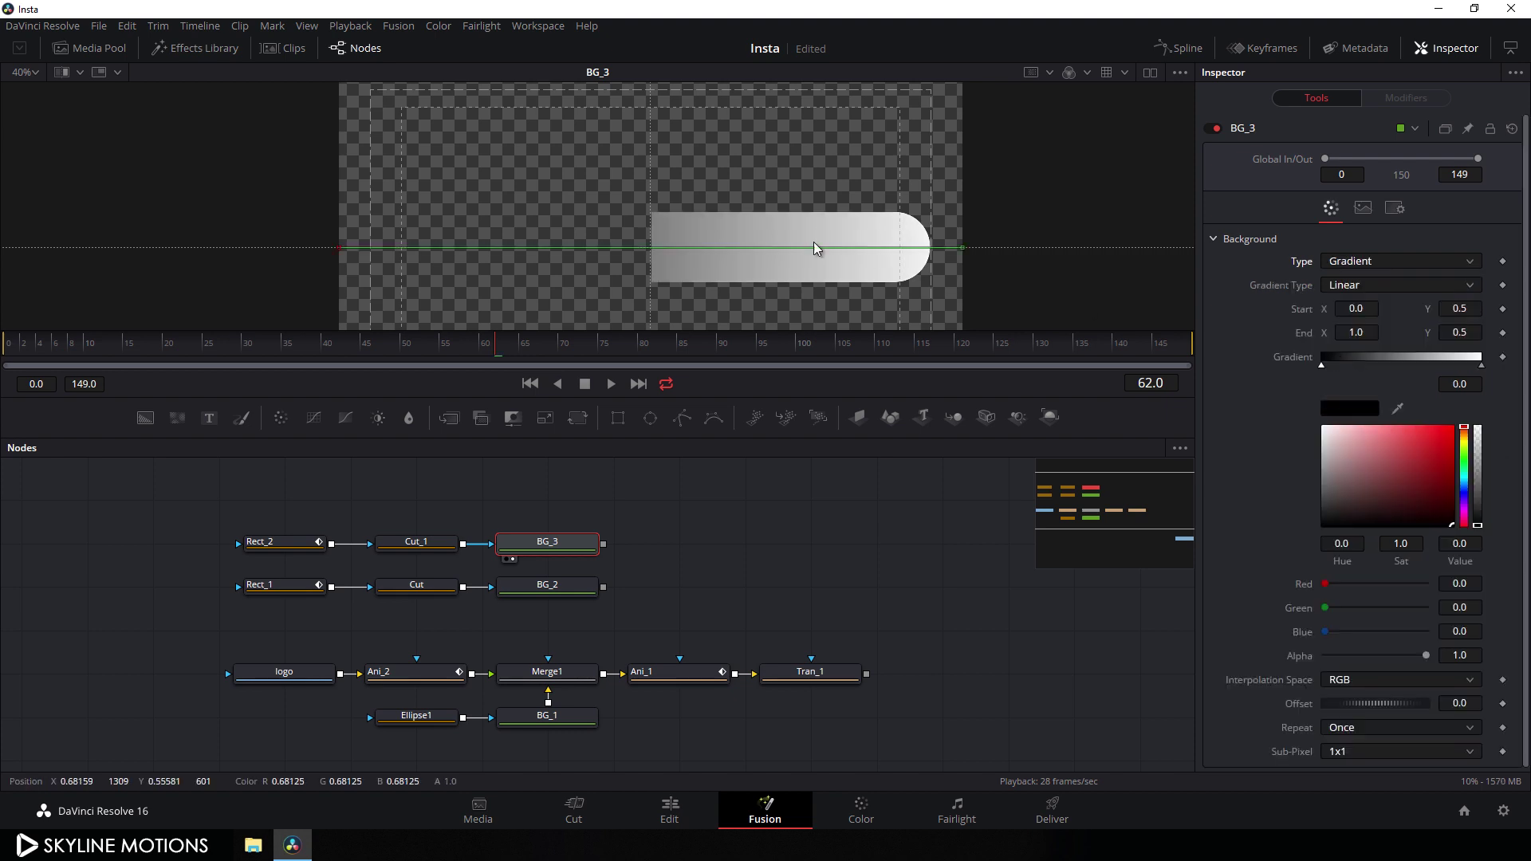
pyautogui.scroll(-2, 1002, 226)
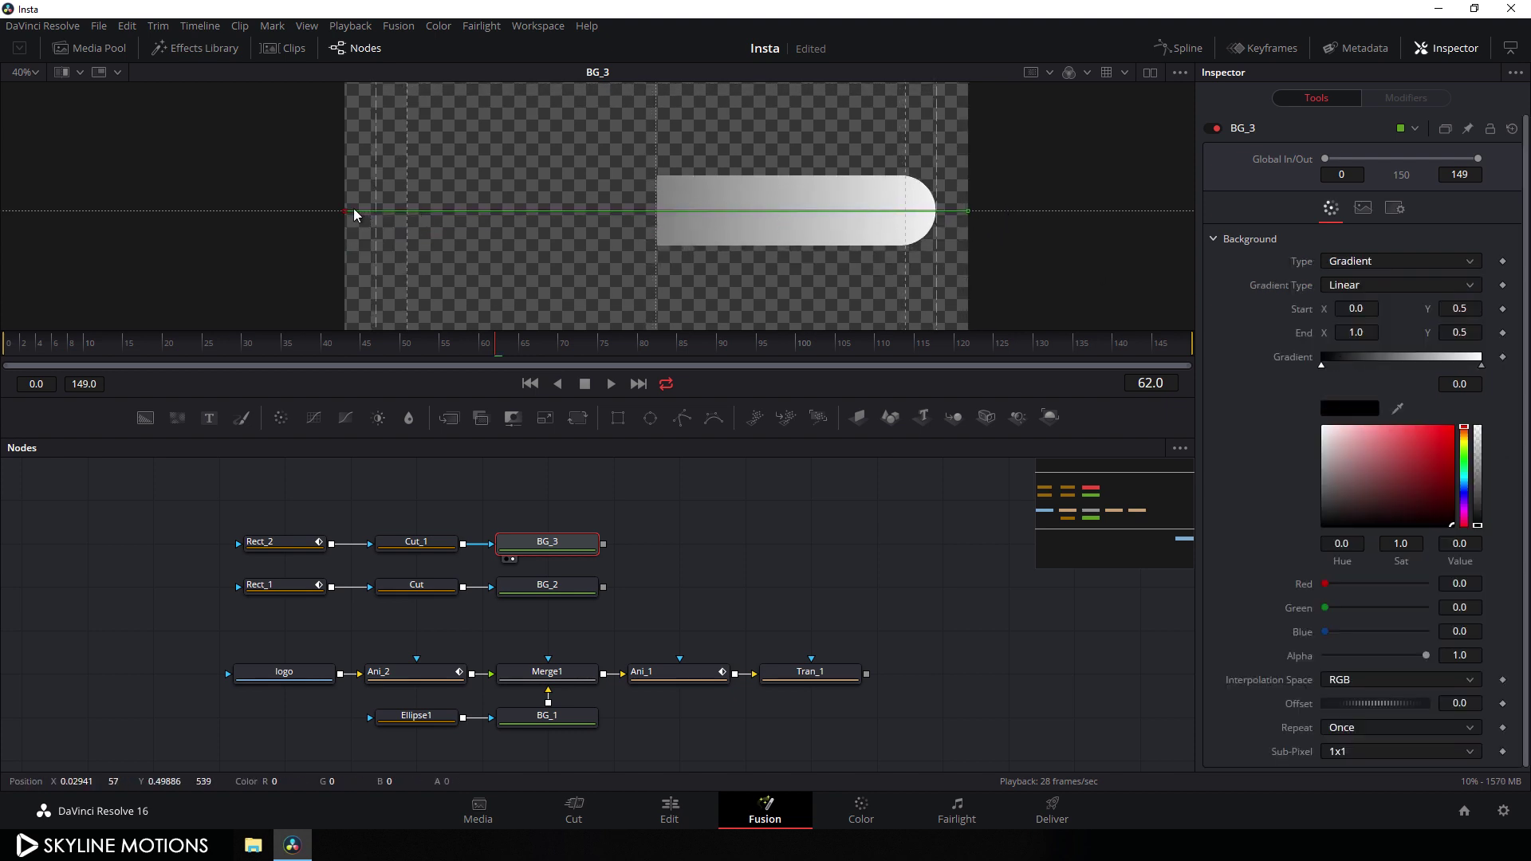
pyautogui.moveTo(345, 212); pyautogui.dragTo(553, 297)
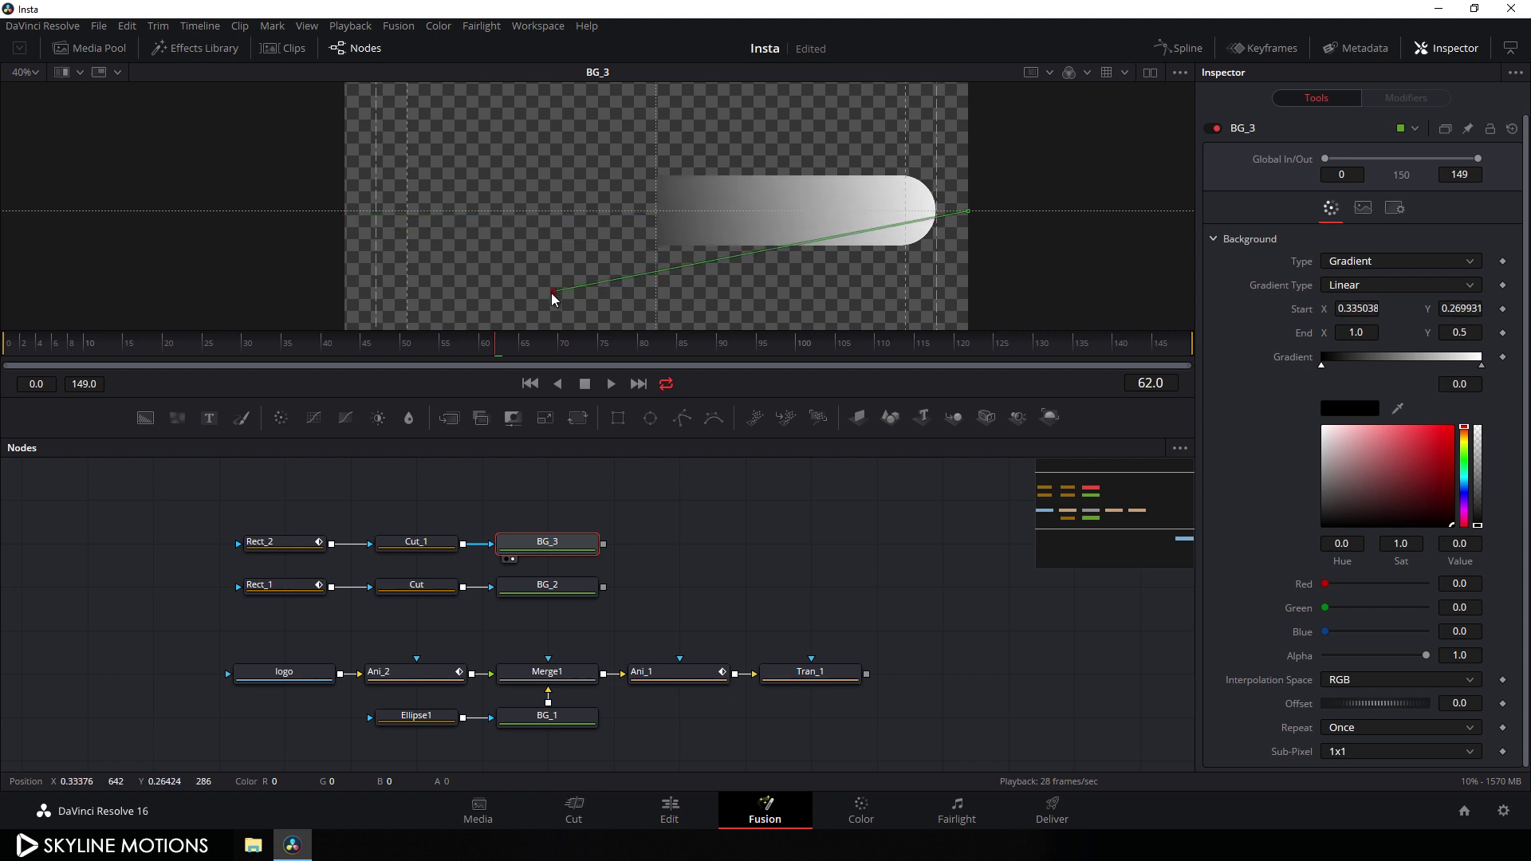
pyautogui.moveTo(967, 217); pyautogui.dragTo(1079, 123)
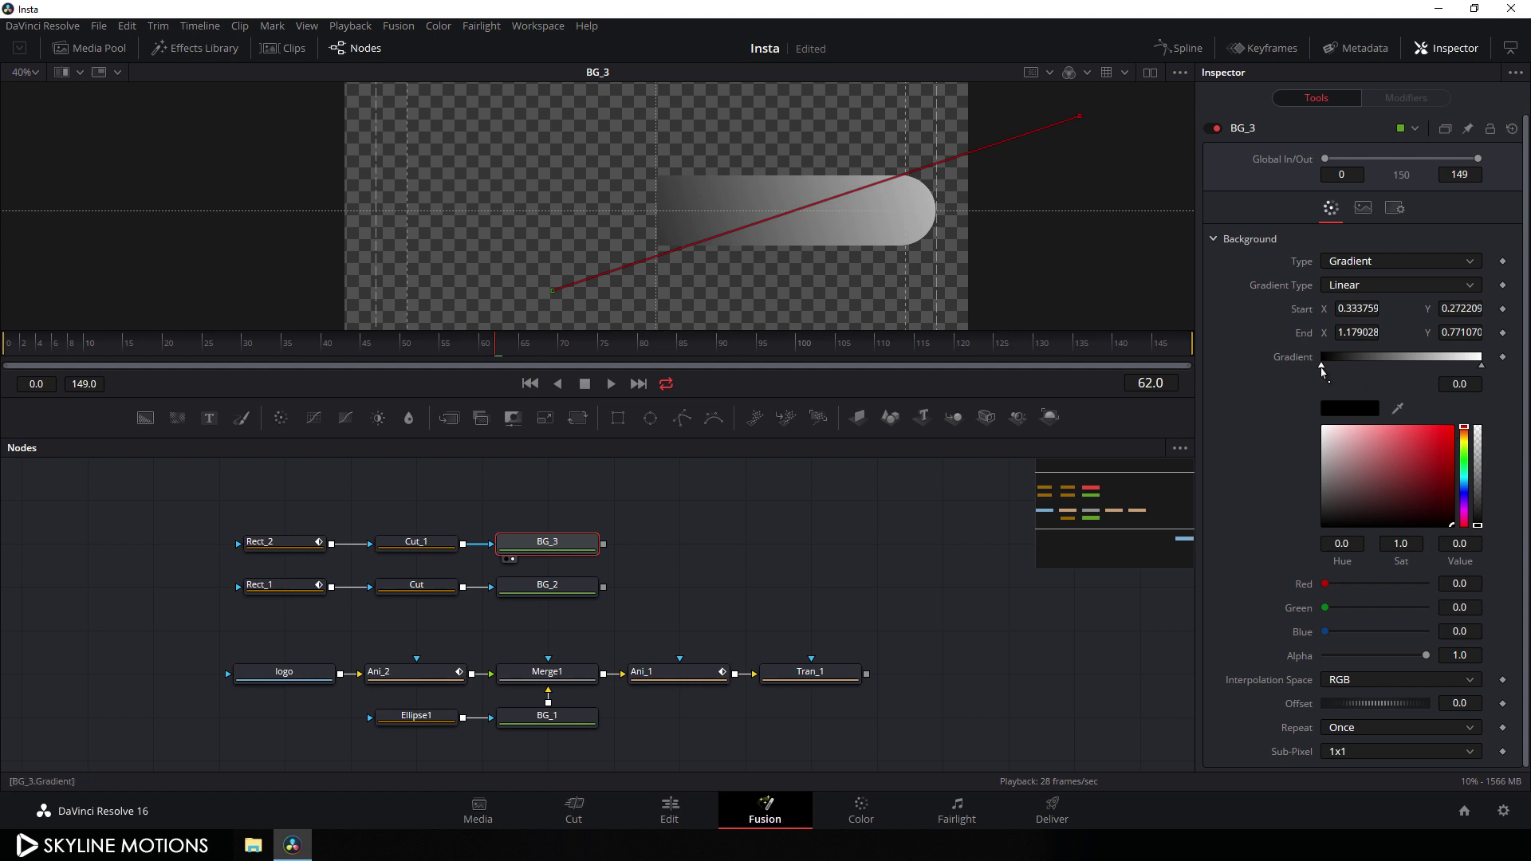
# Make the gradient start colour purple-magenta and the end colour saturated orange
pyautogui.moveTo(1469, 474); pyautogui.dragTo(1494, 428)
pyautogui.moveTo(1466, 511); pyautogui.dragTo(1466, 505)
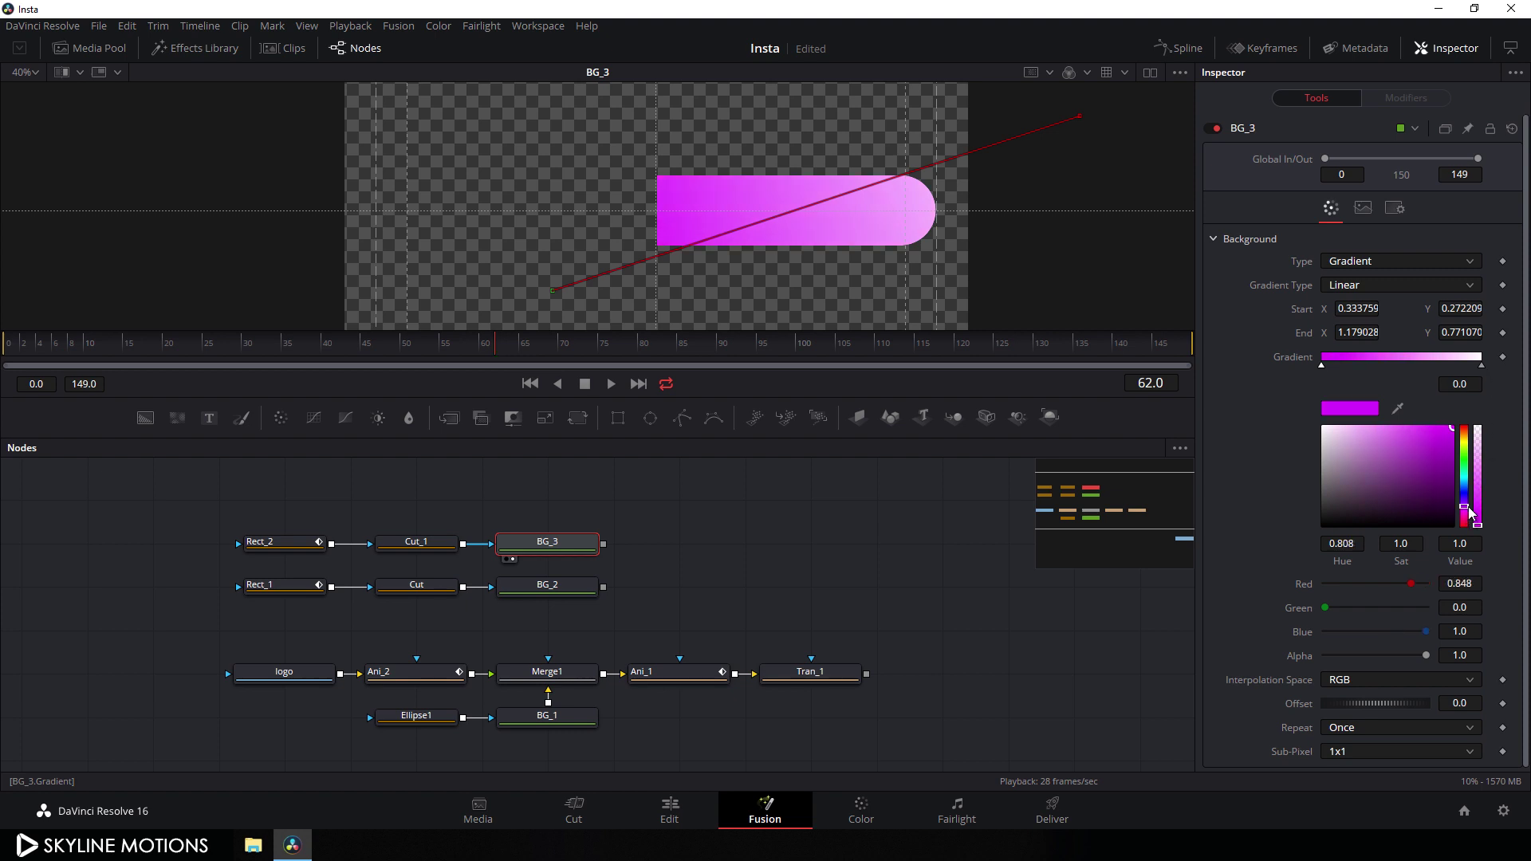
pyautogui.click(1482, 367)
pyautogui.click(1466, 443)
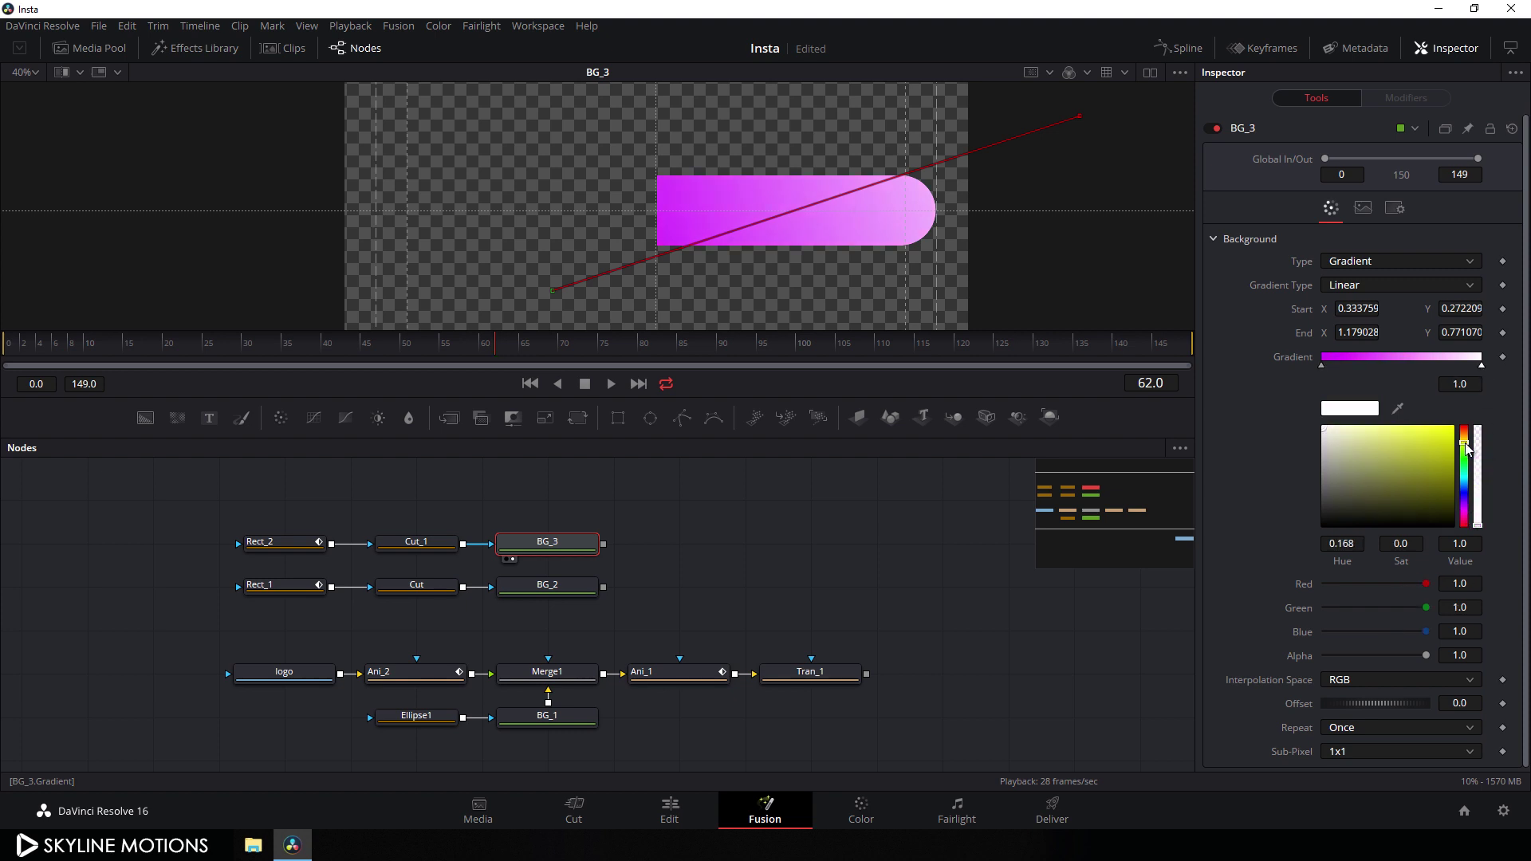
pyautogui.click(1452, 429)
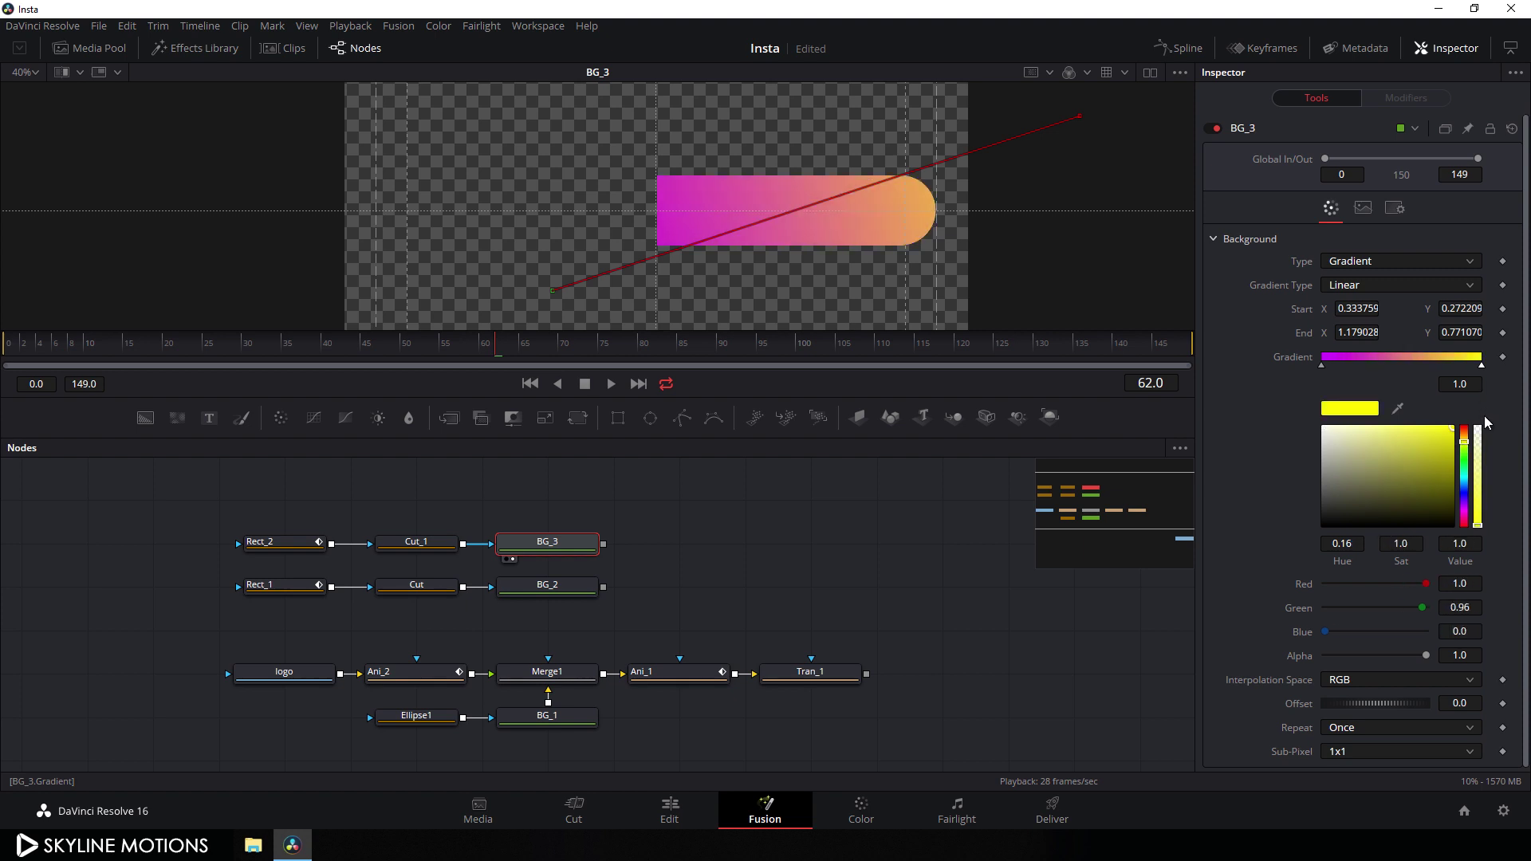
pyautogui.moveTo(1469, 440); pyautogui.dragTo(1466, 437)
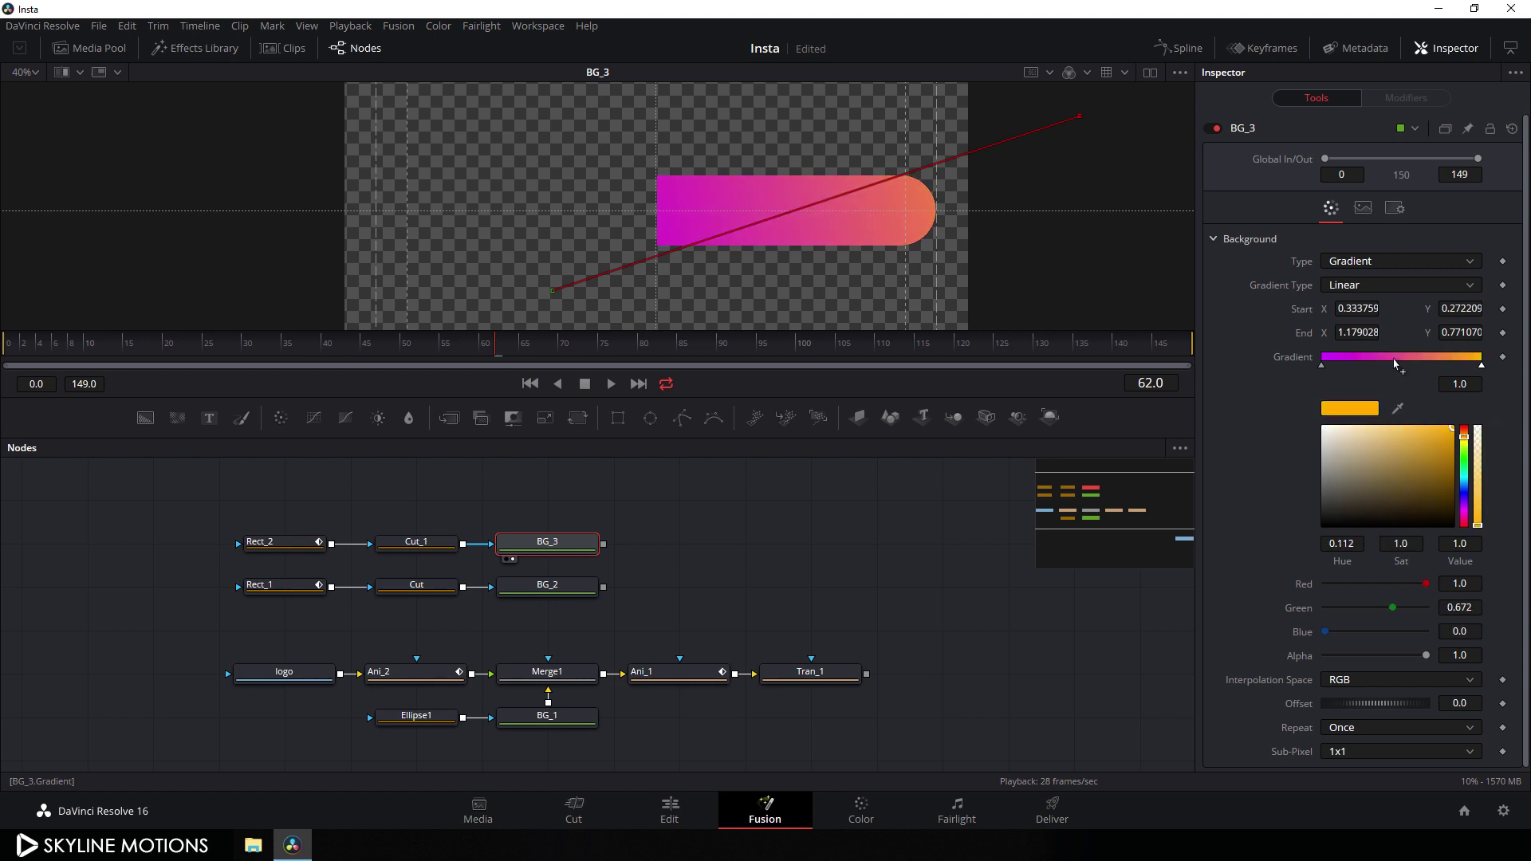
# Add a red-pink middle stop, slide it left, and change the start colour to violet
pyautogui.click(1396, 363)
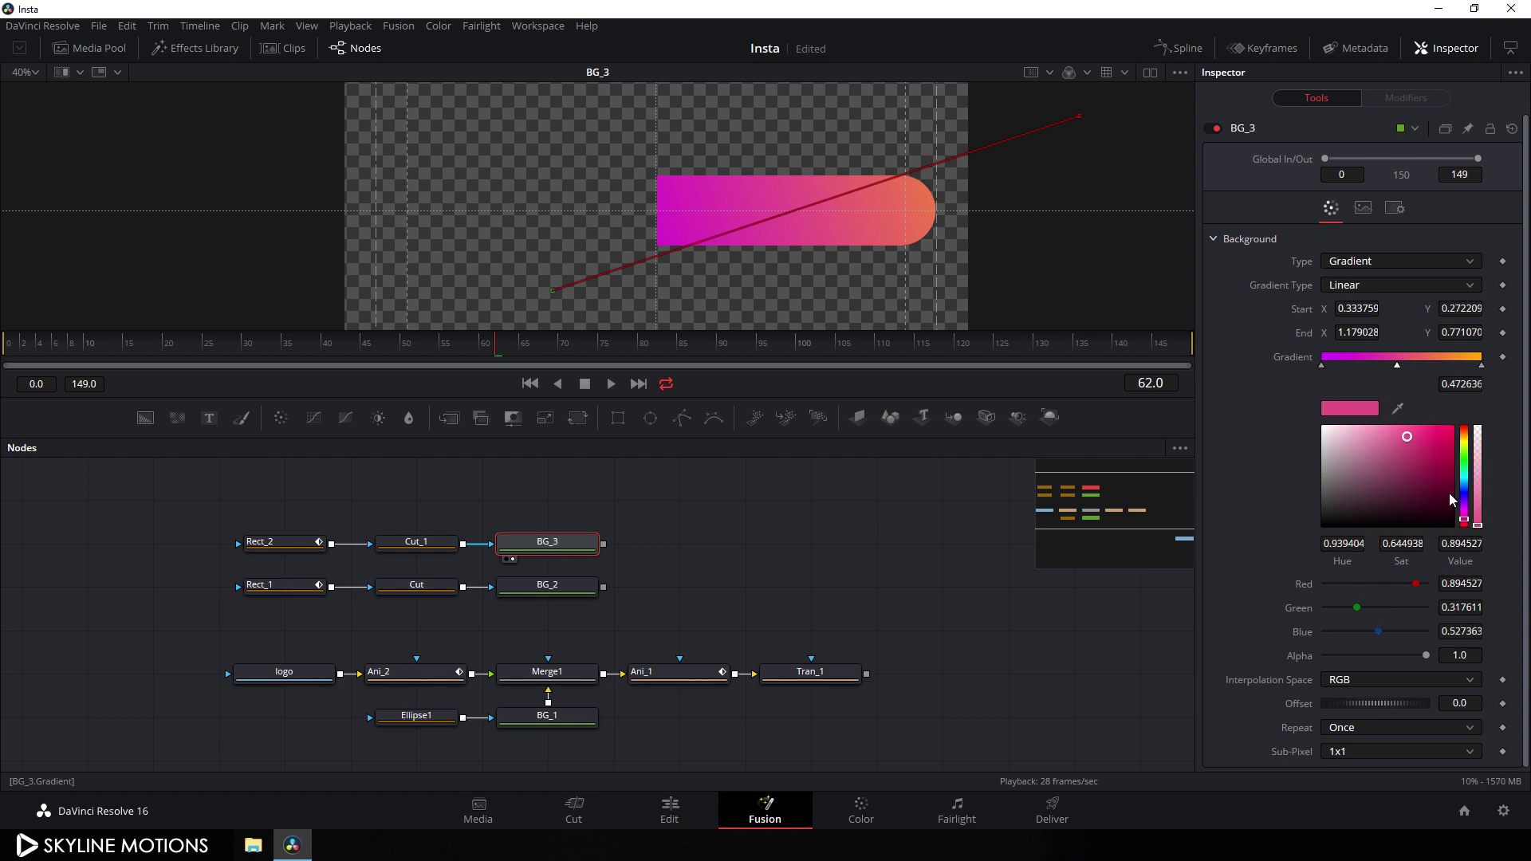
pyautogui.moveTo(1428, 452); pyautogui.dragTo(1515, 398)
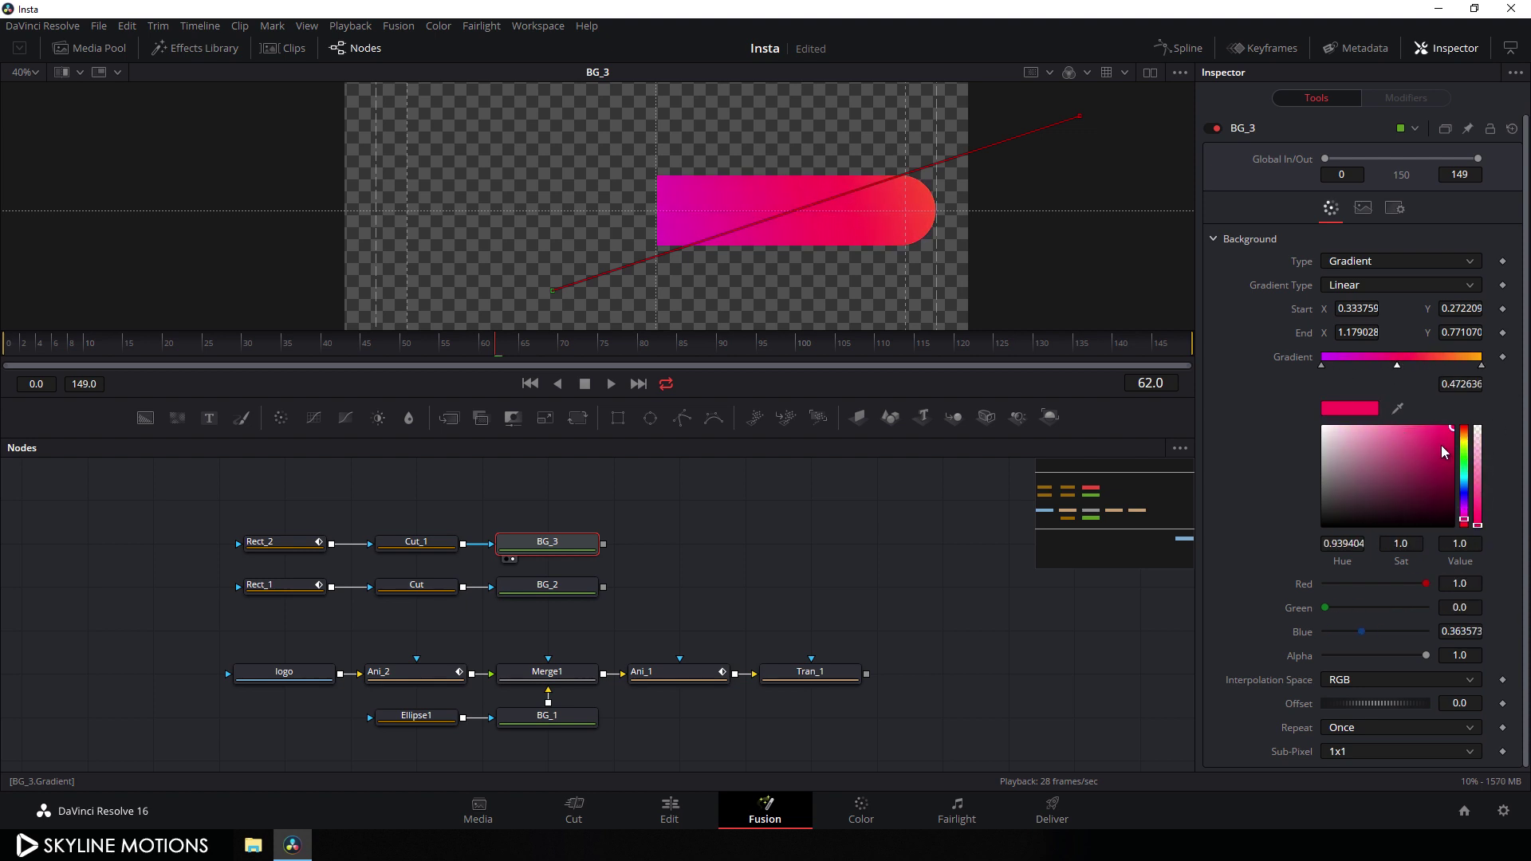
pyautogui.moveTo(1401, 369); pyautogui.dragTo(1384, 372)
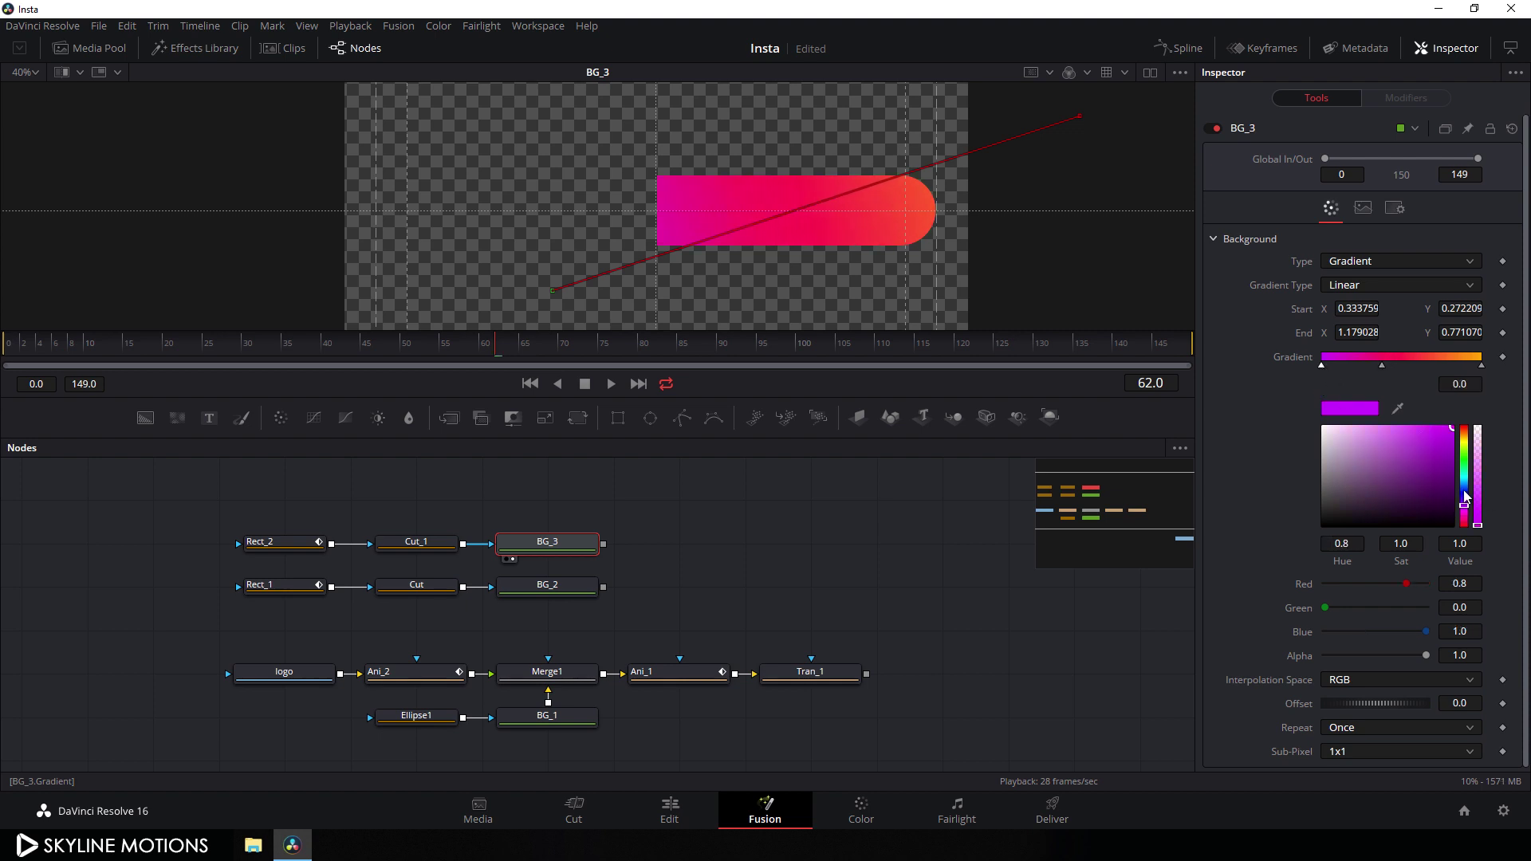
pyautogui.moveTo(1464, 506); pyautogui.dragTo(1463, 500)
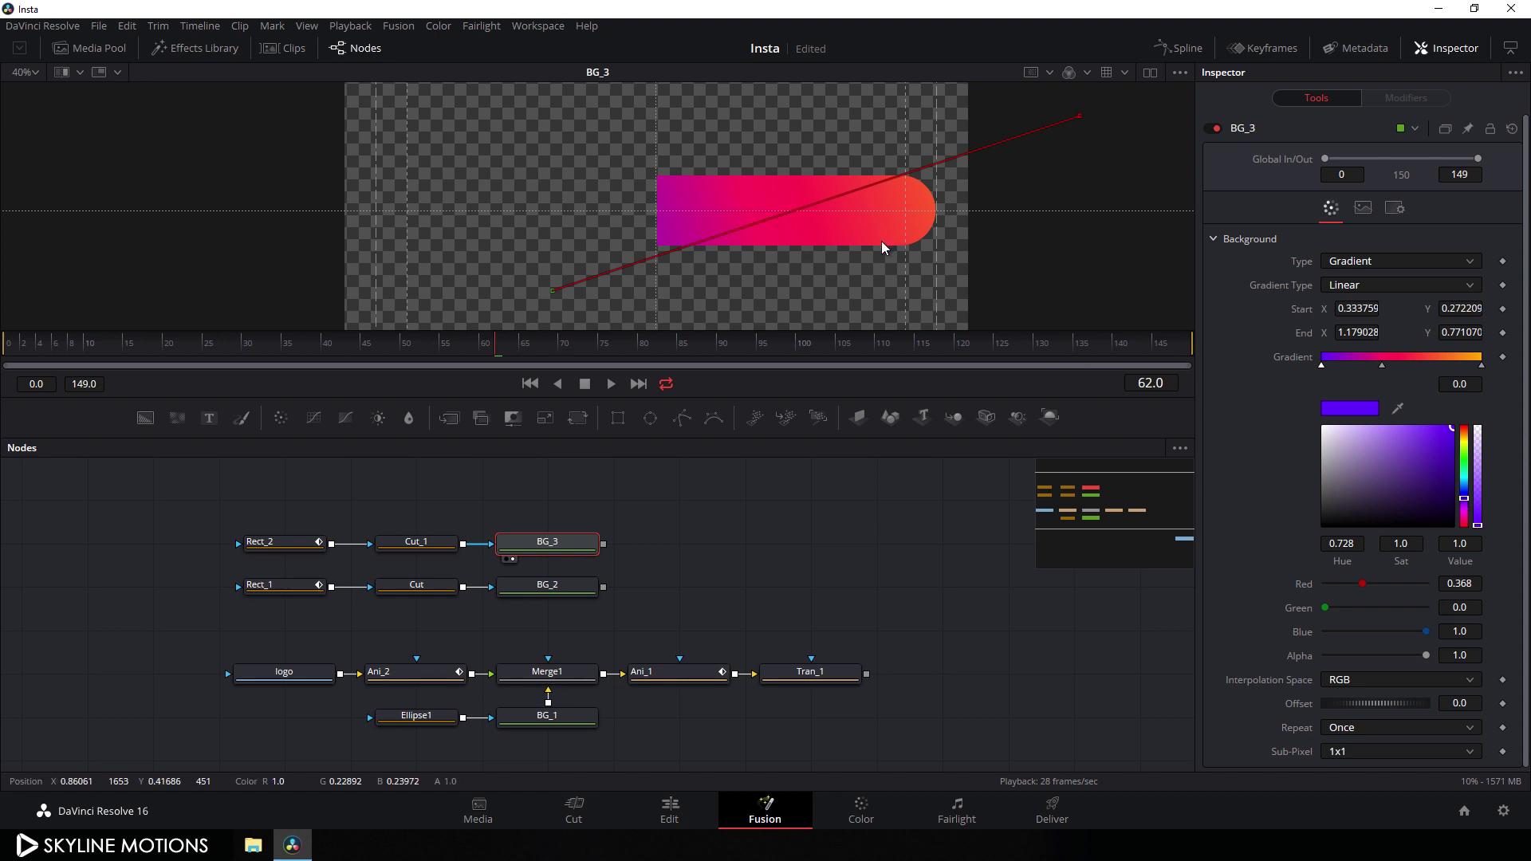
pyautogui.click(723, 550)
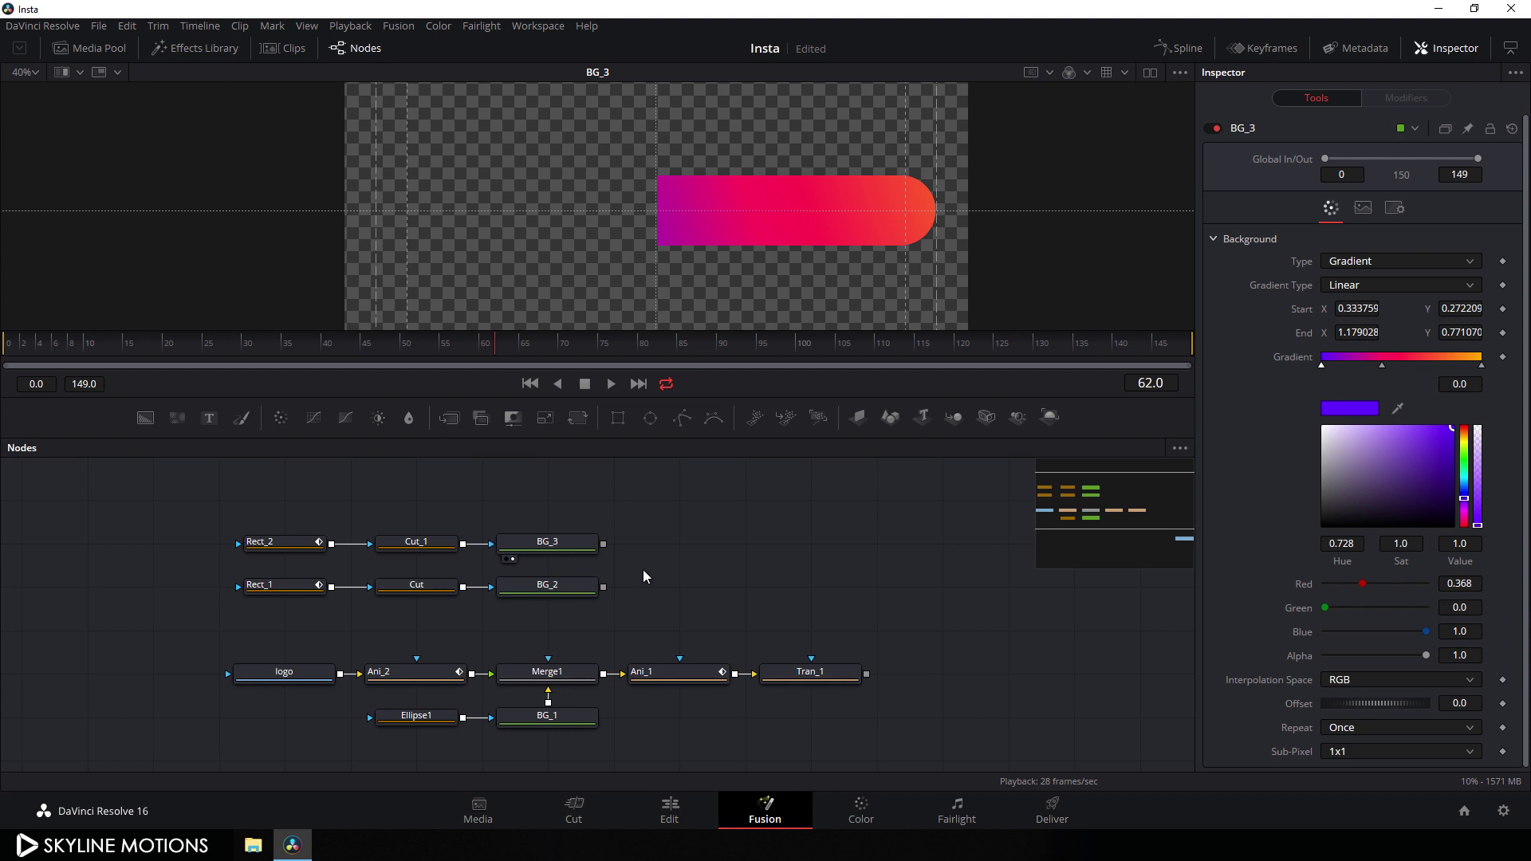
# Add Merge2 with BG_2 as background and BG_3 as foreground, viewing it at frame 44
pyautogui.click(449, 417)
pyautogui.moveTo(647, 589); pyautogui.dragTo(779, 587)
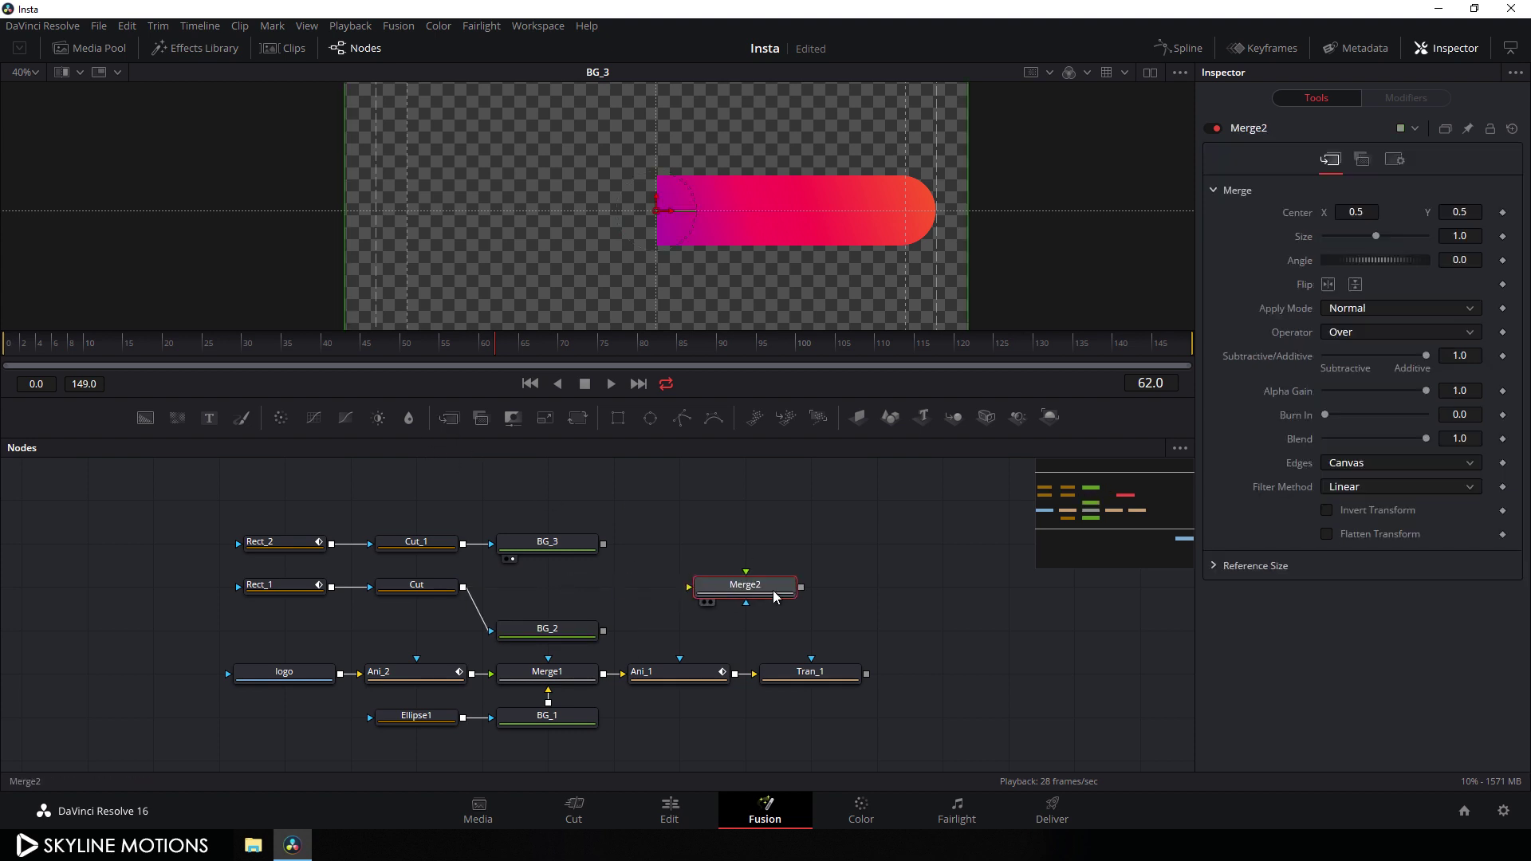
pyautogui.moveTo(543, 635); pyautogui.dragTo(544, 591)
pyautogui.moveTo(689, 587); pyautogui.dragTo(604, 586)
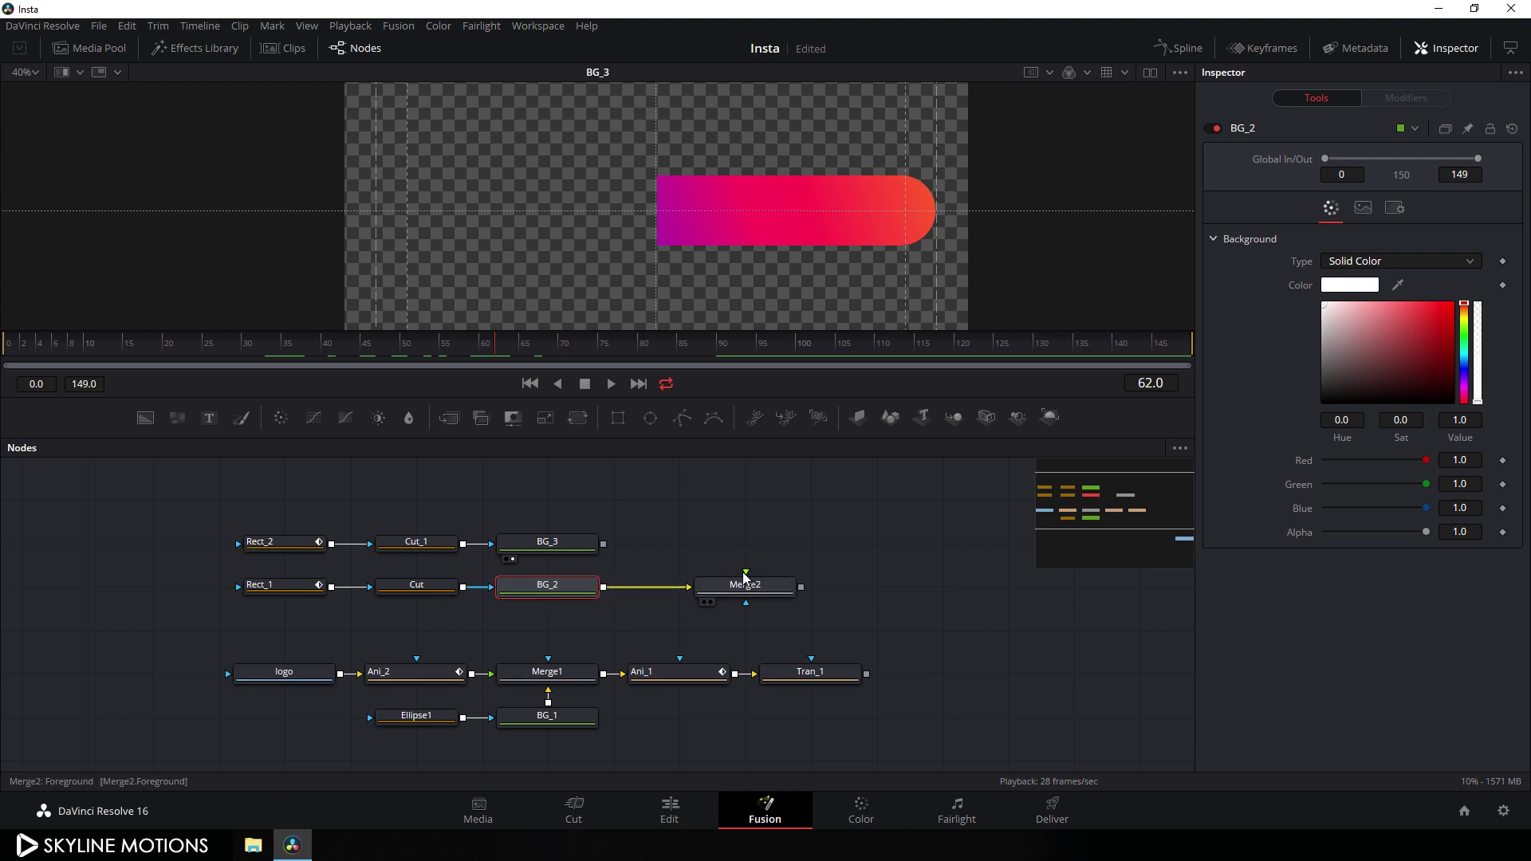
pyautogui.moveTo(747, 576); pyautogui.dragTo(558, 543)
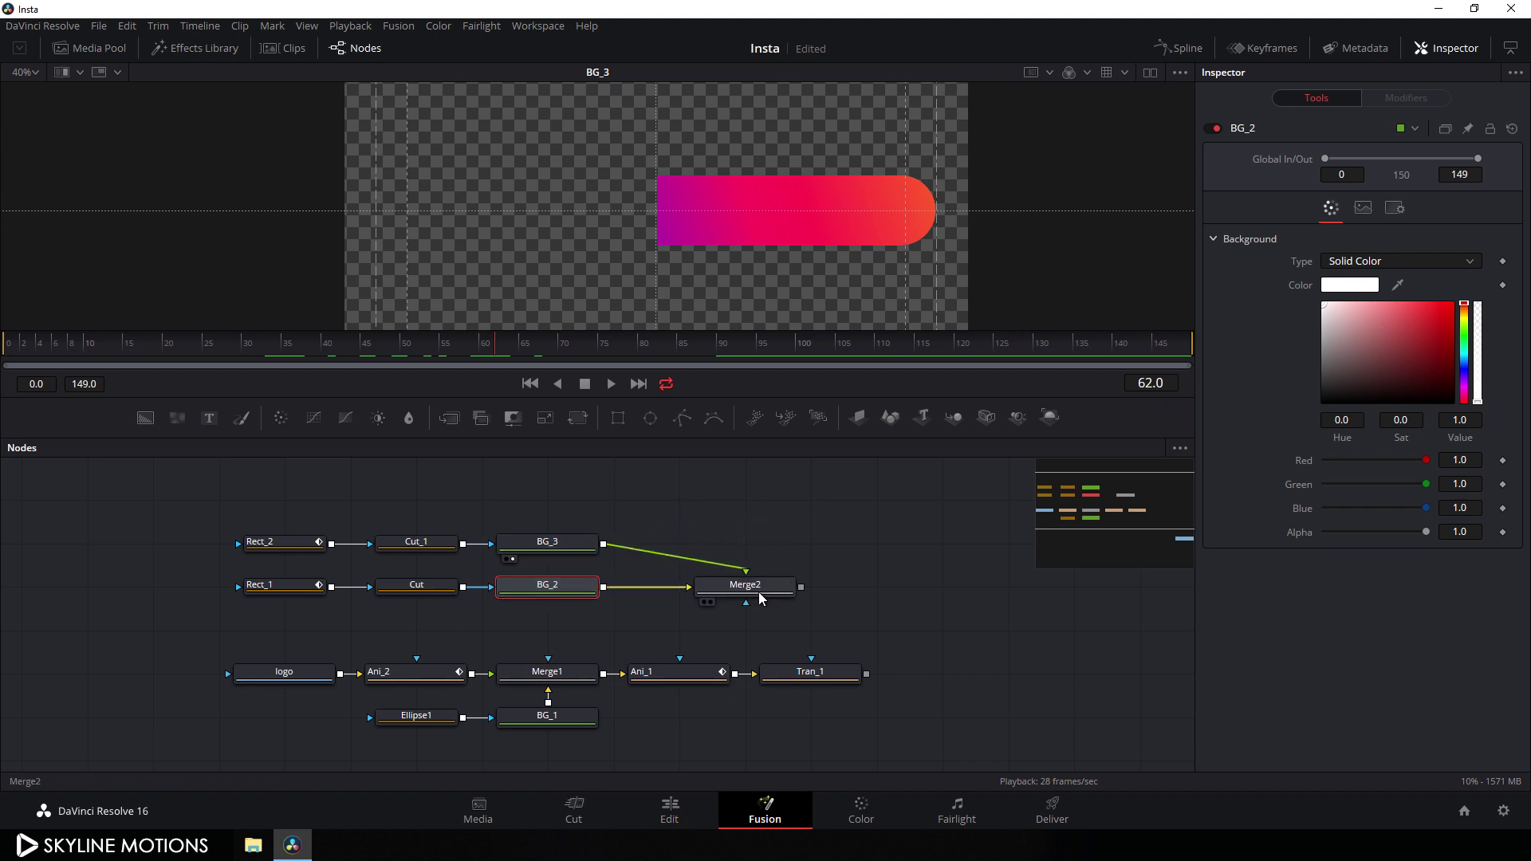
pyautogui.moveTo(757, 595); pyautogui.dragTo(691, 596)
pyautogui.press('1')
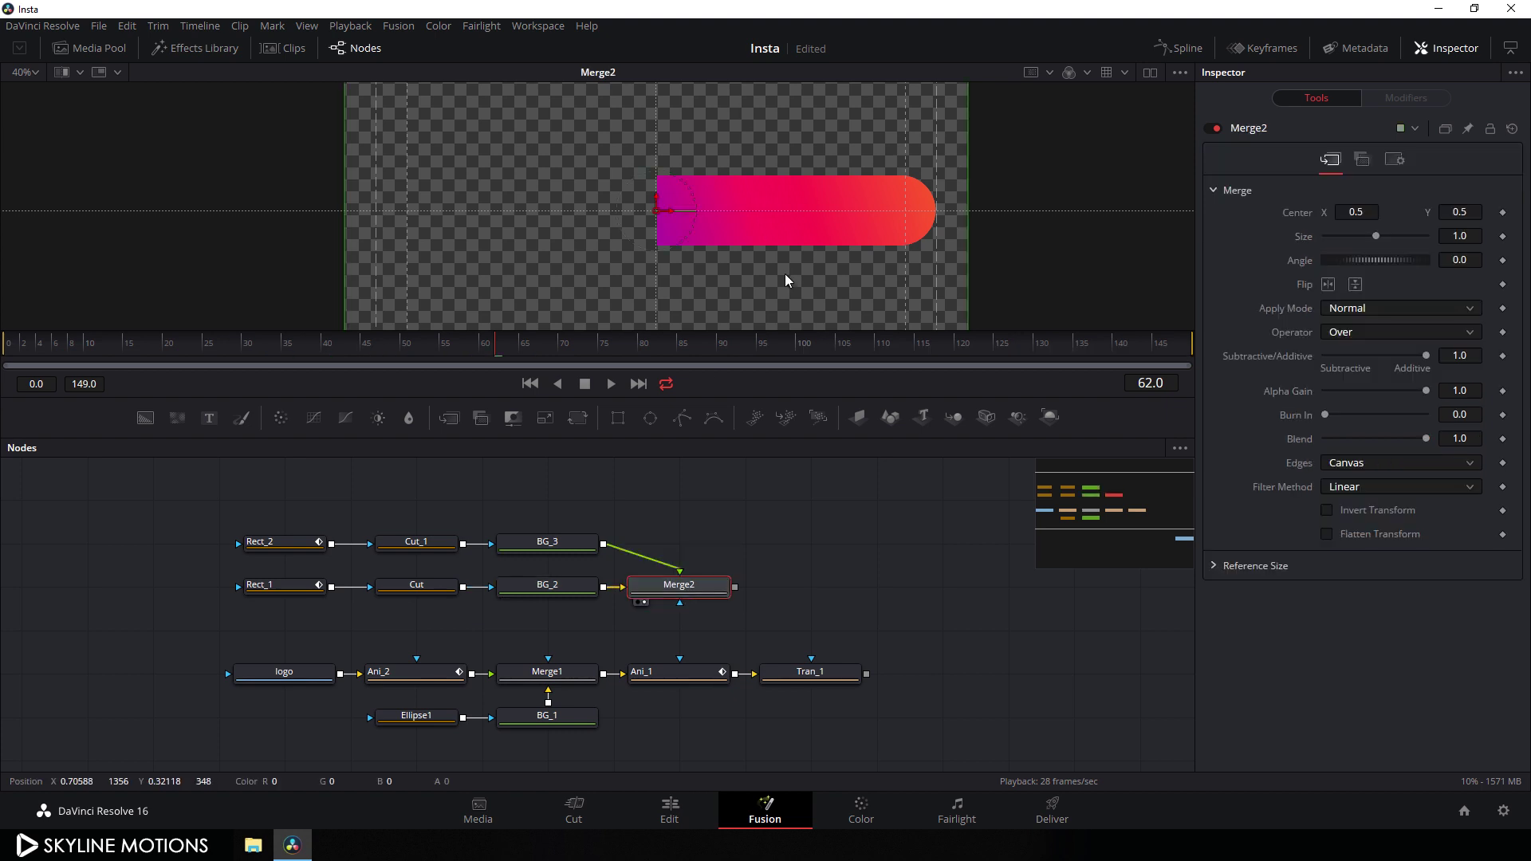
pyautogui.moveTo(501, 356); pyautogui.dragTo(351, 343)
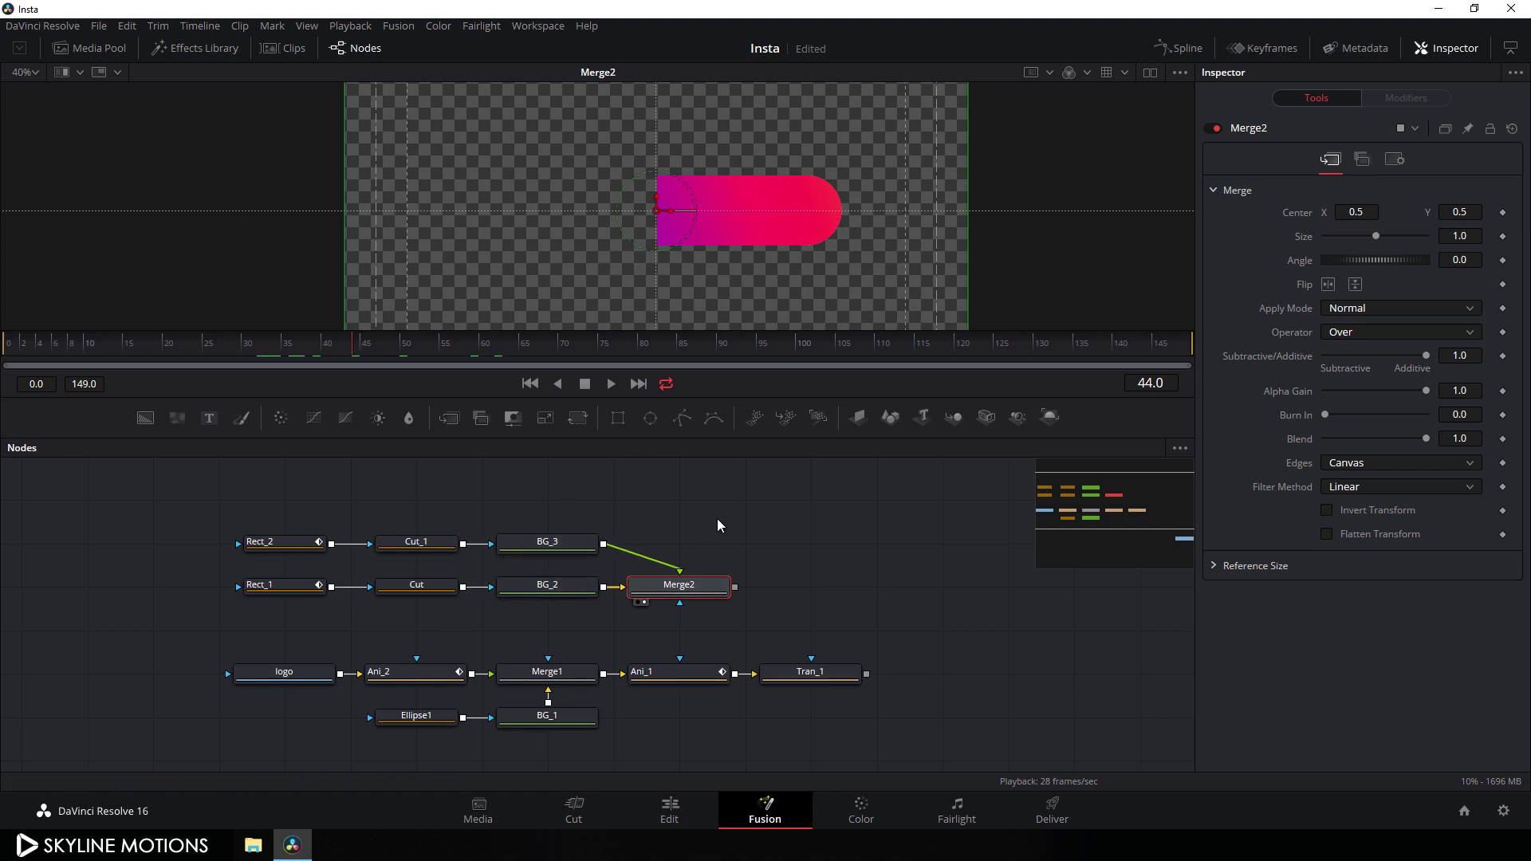
# In the Spline editor, shift both Rect_2 Width keyframes 5 frames later to start at frame 35
pyautogui.click(1179, 47)
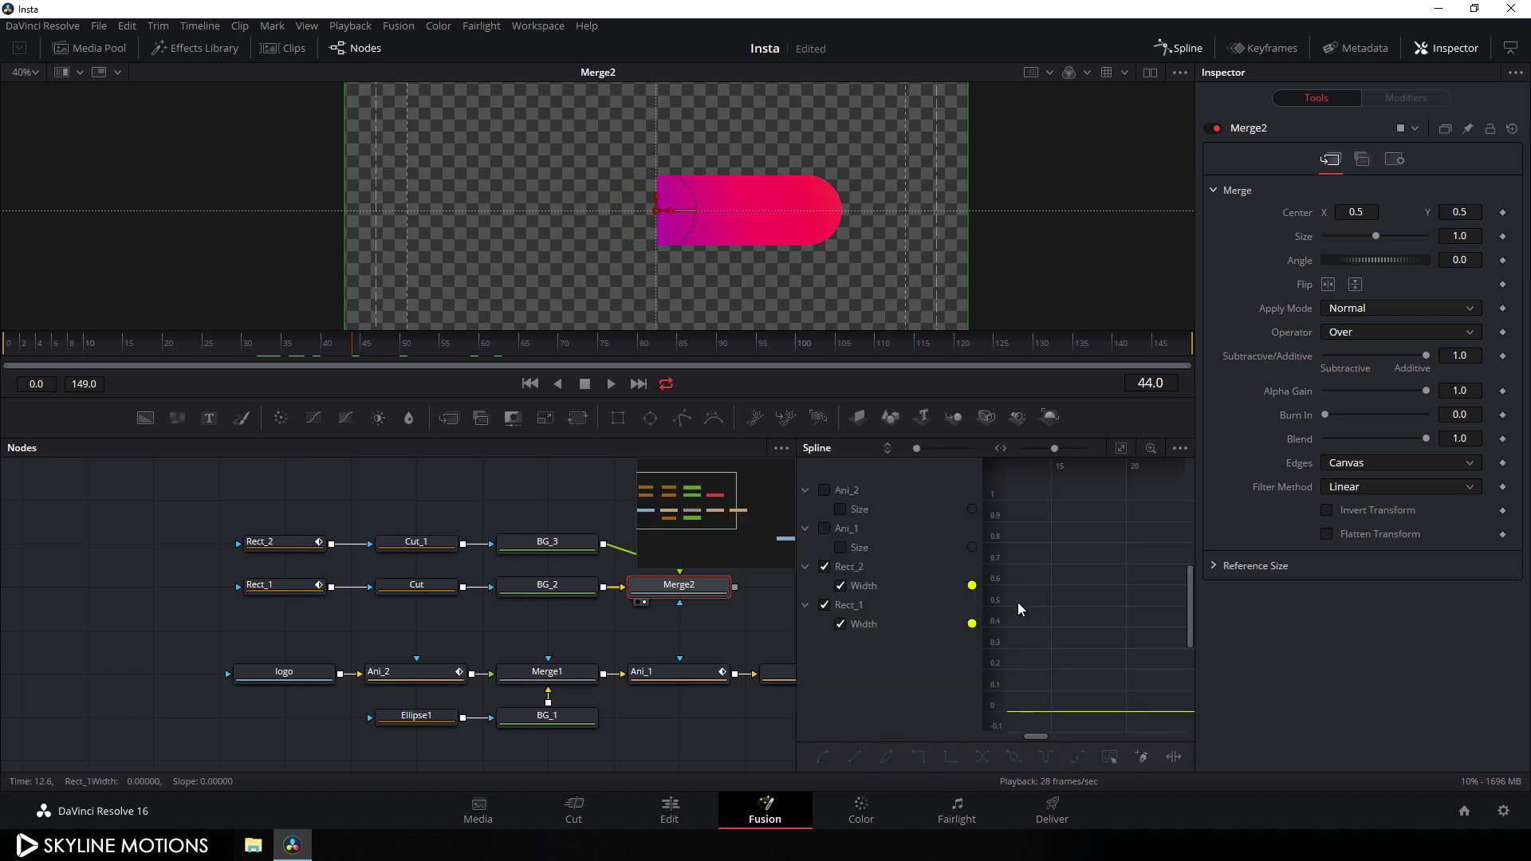
pyautogui.press('F4')
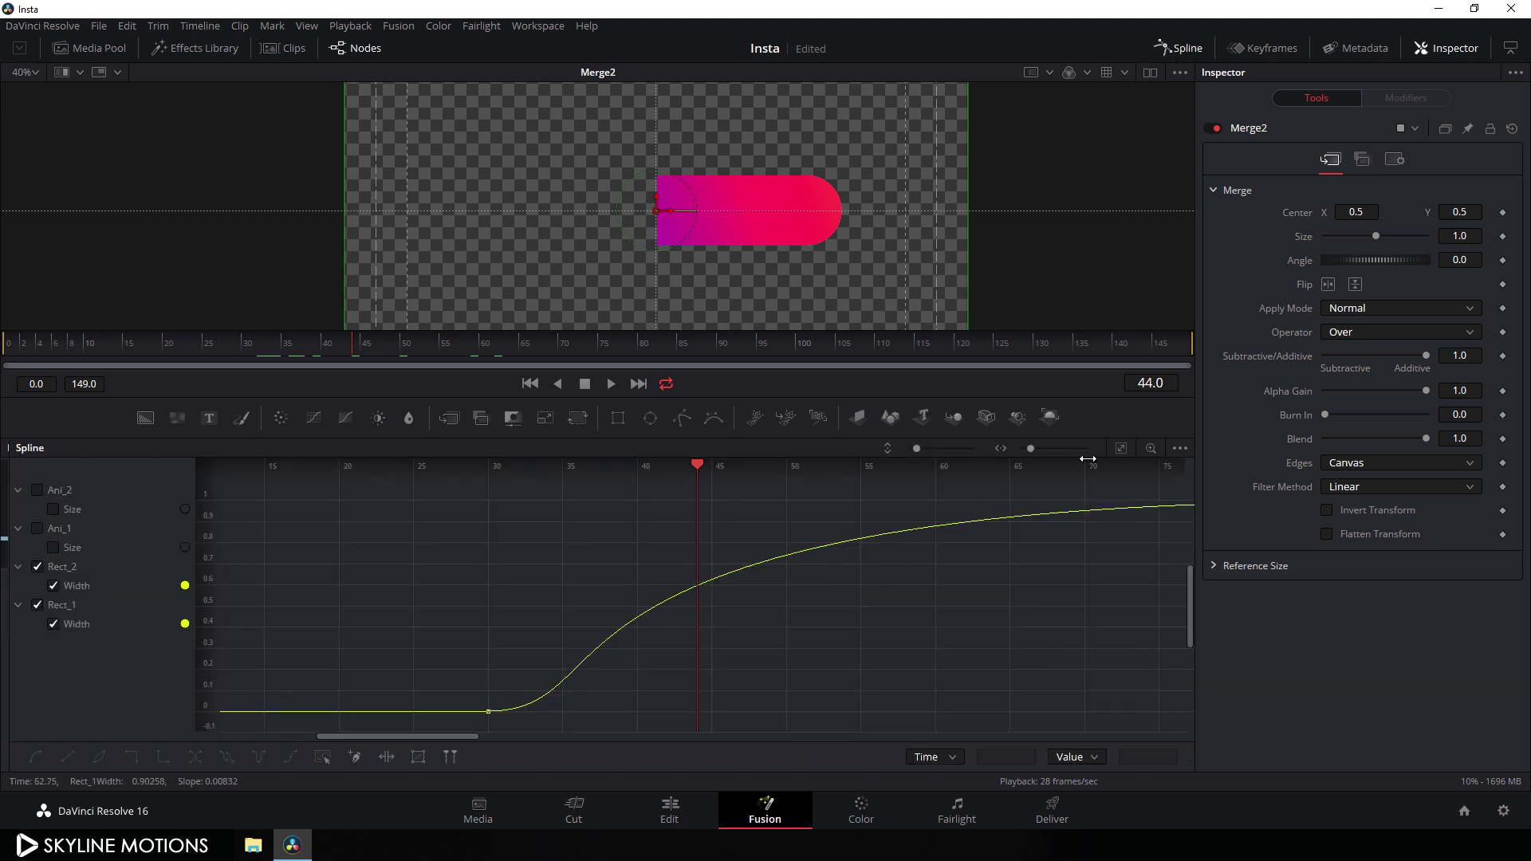
pyautogui.click(1119, 452)
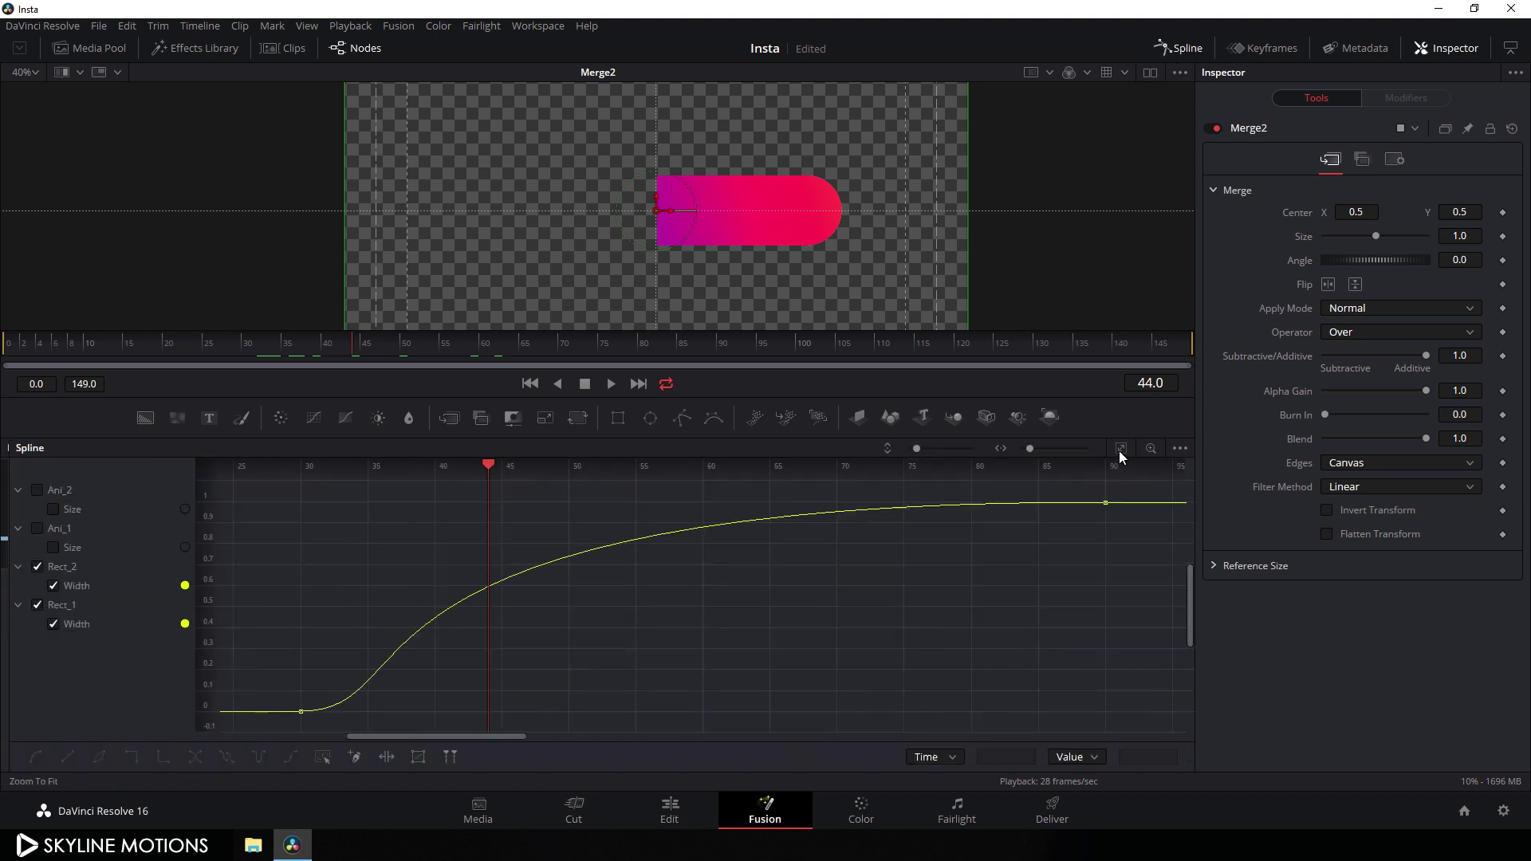
pyautogui.click(37, 605)
pyautogui.moveTo(1133, 494); pyautogui.dragTo(286, 730)
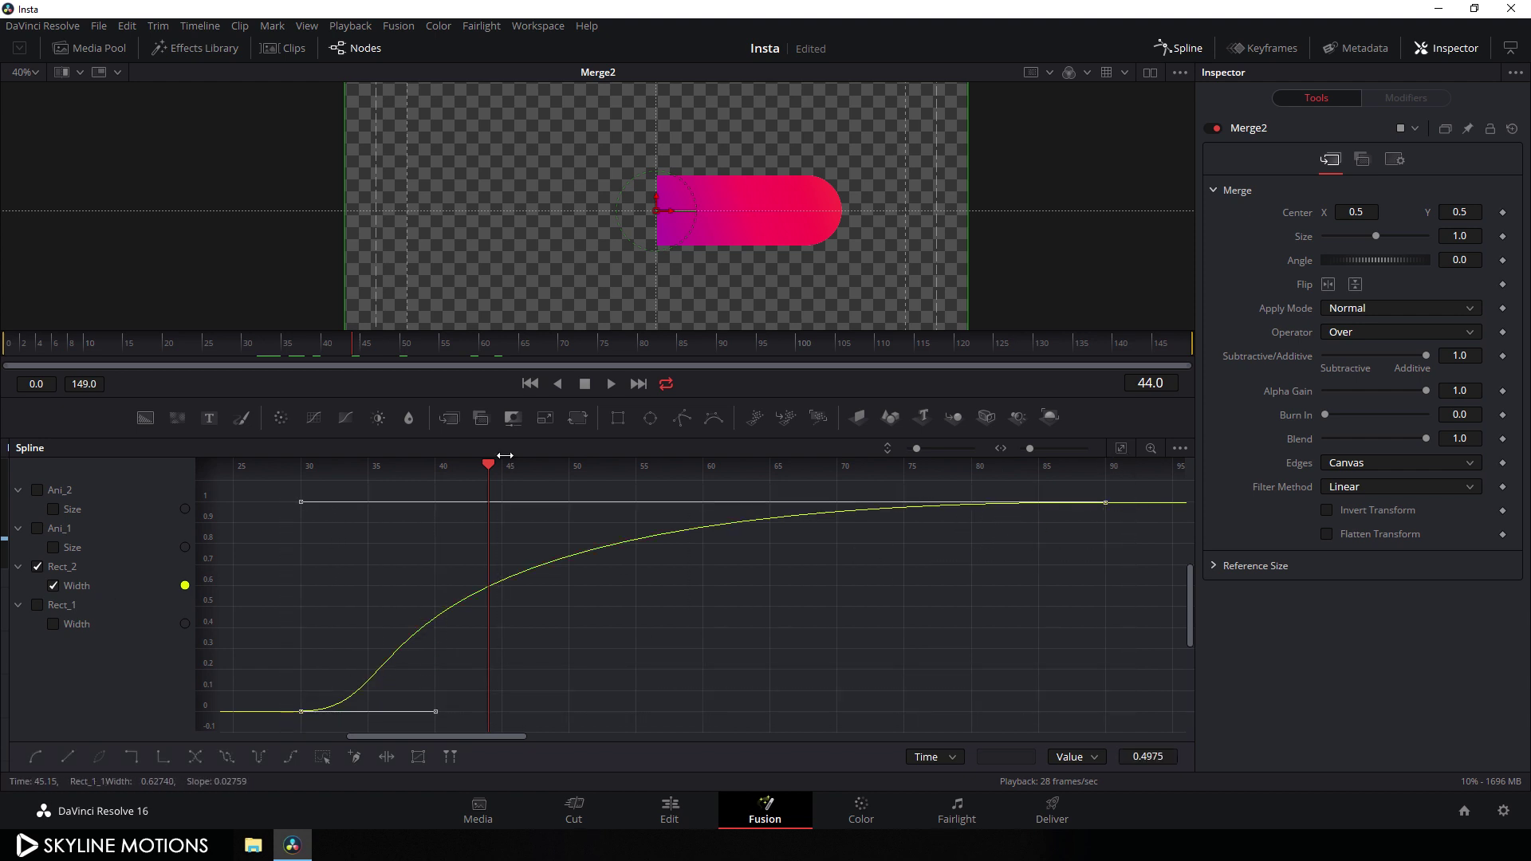
pyautogui.moveTo(486, 466); pyautogui.dragTo(365, 468)
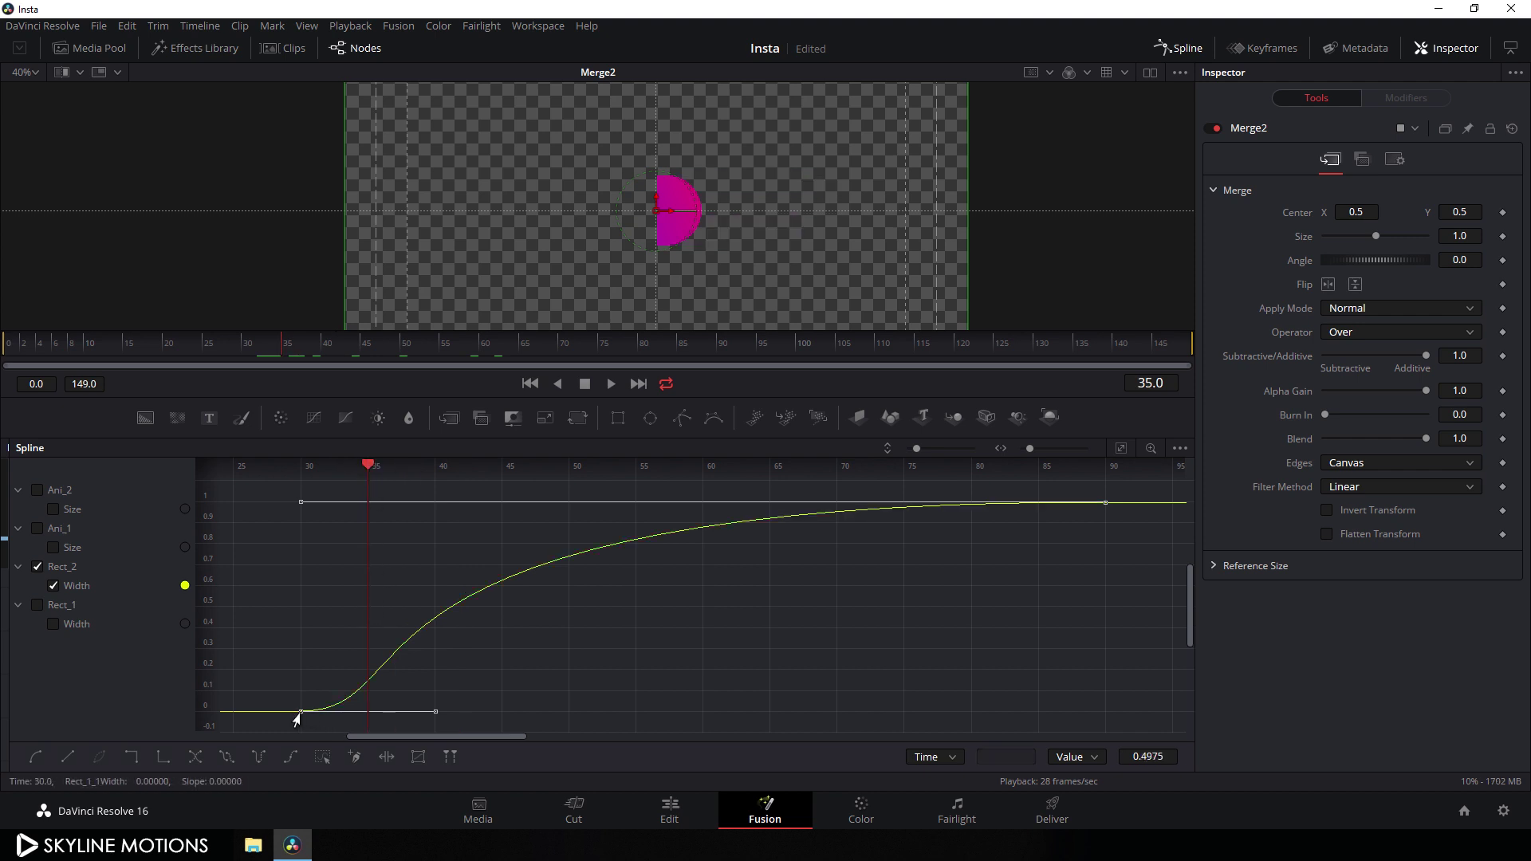
pyautogui.moveTo(296, 719); pyautogui.dragTo(361, 726)
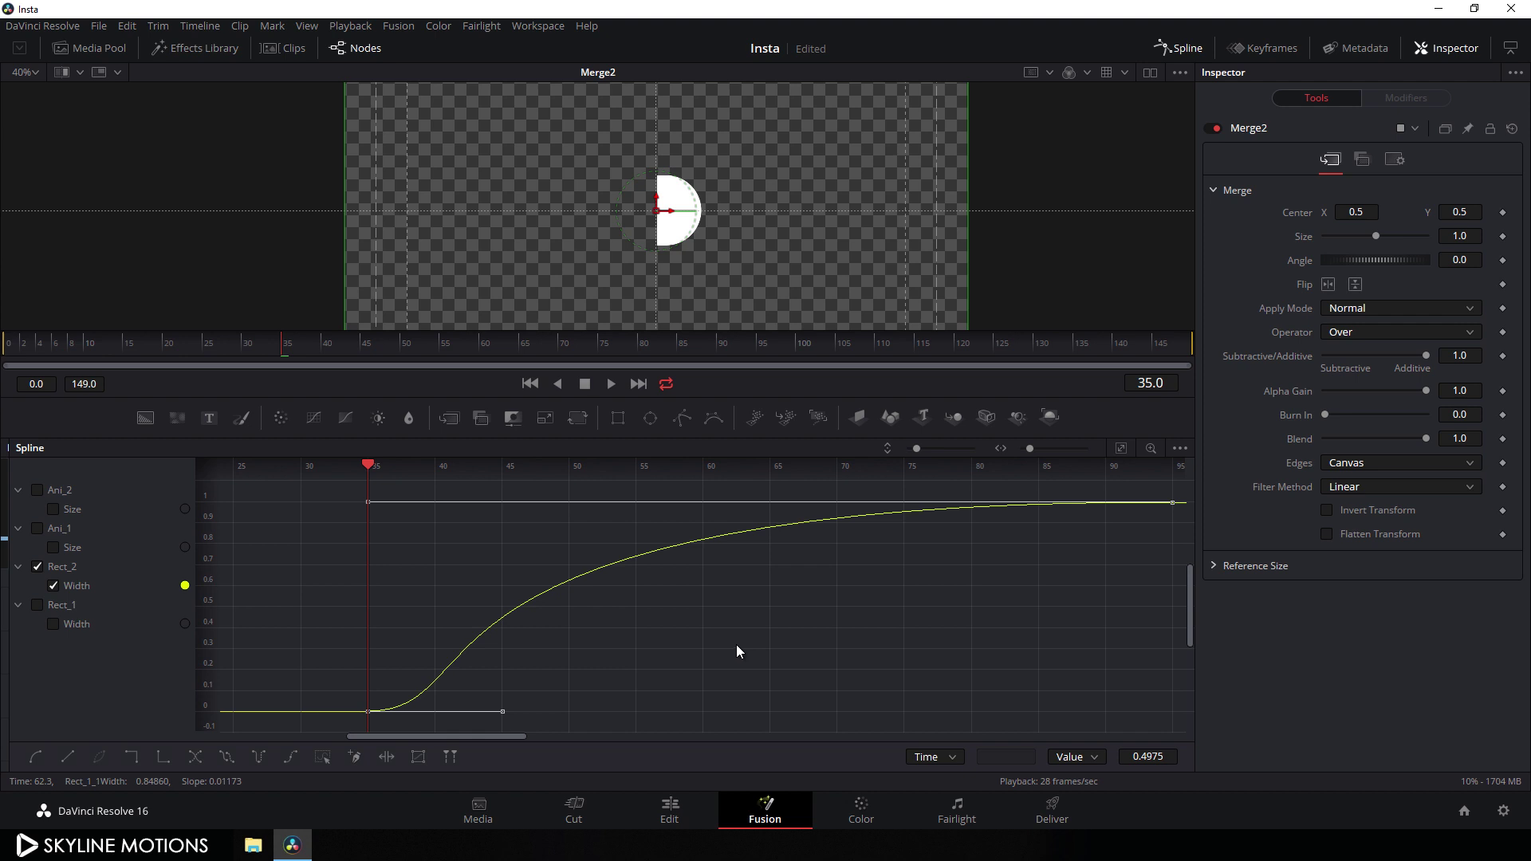
pyautogui.click(1172, 49)
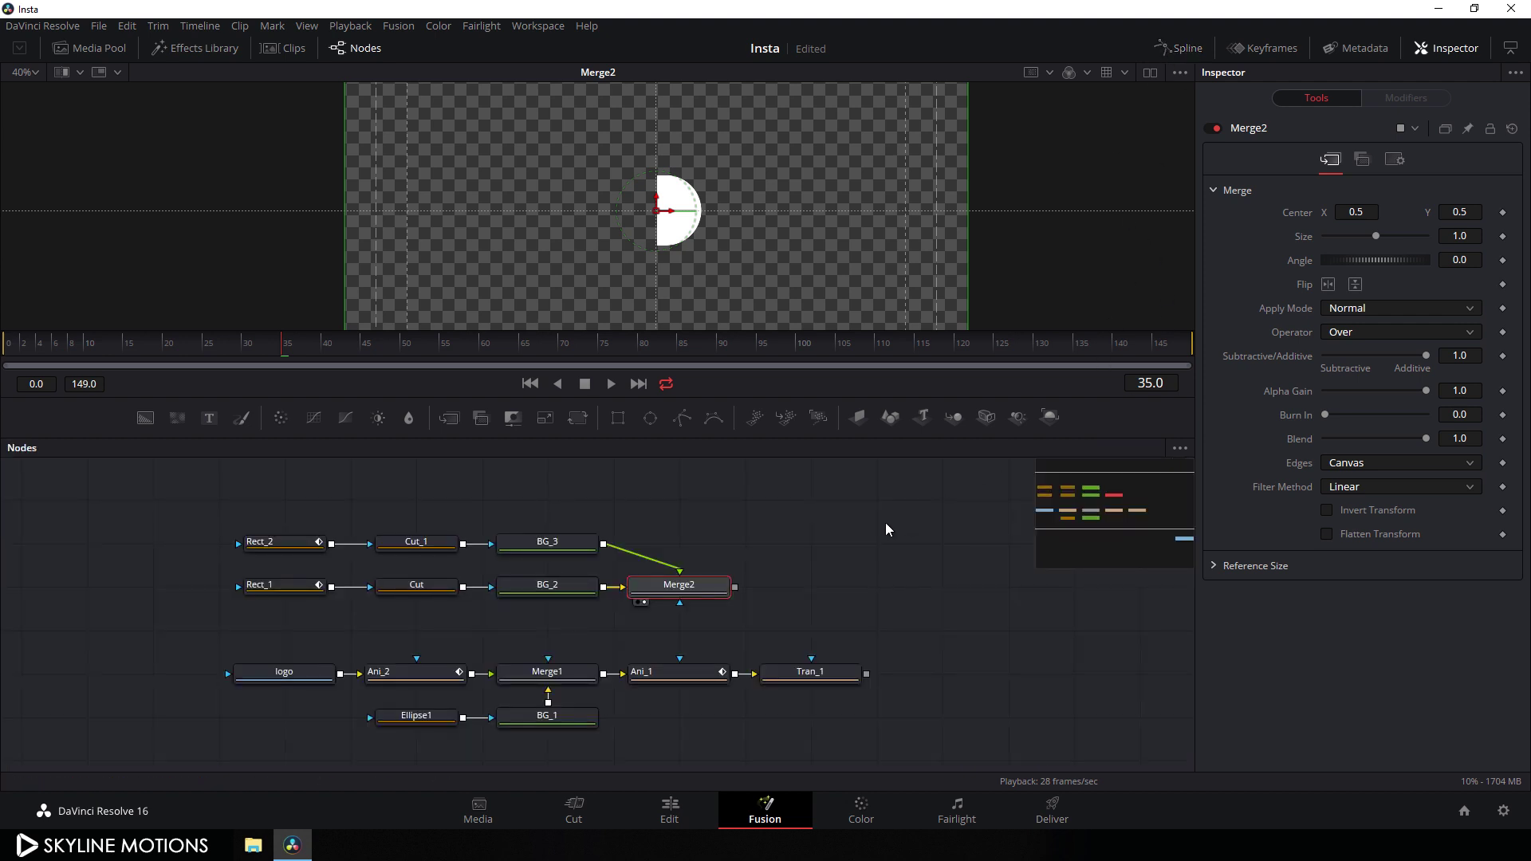
# Play the animation from the first frame to review it, stopping at frame 65
pyautogui.click(531, 384)
pyautogui.click(612, 385)
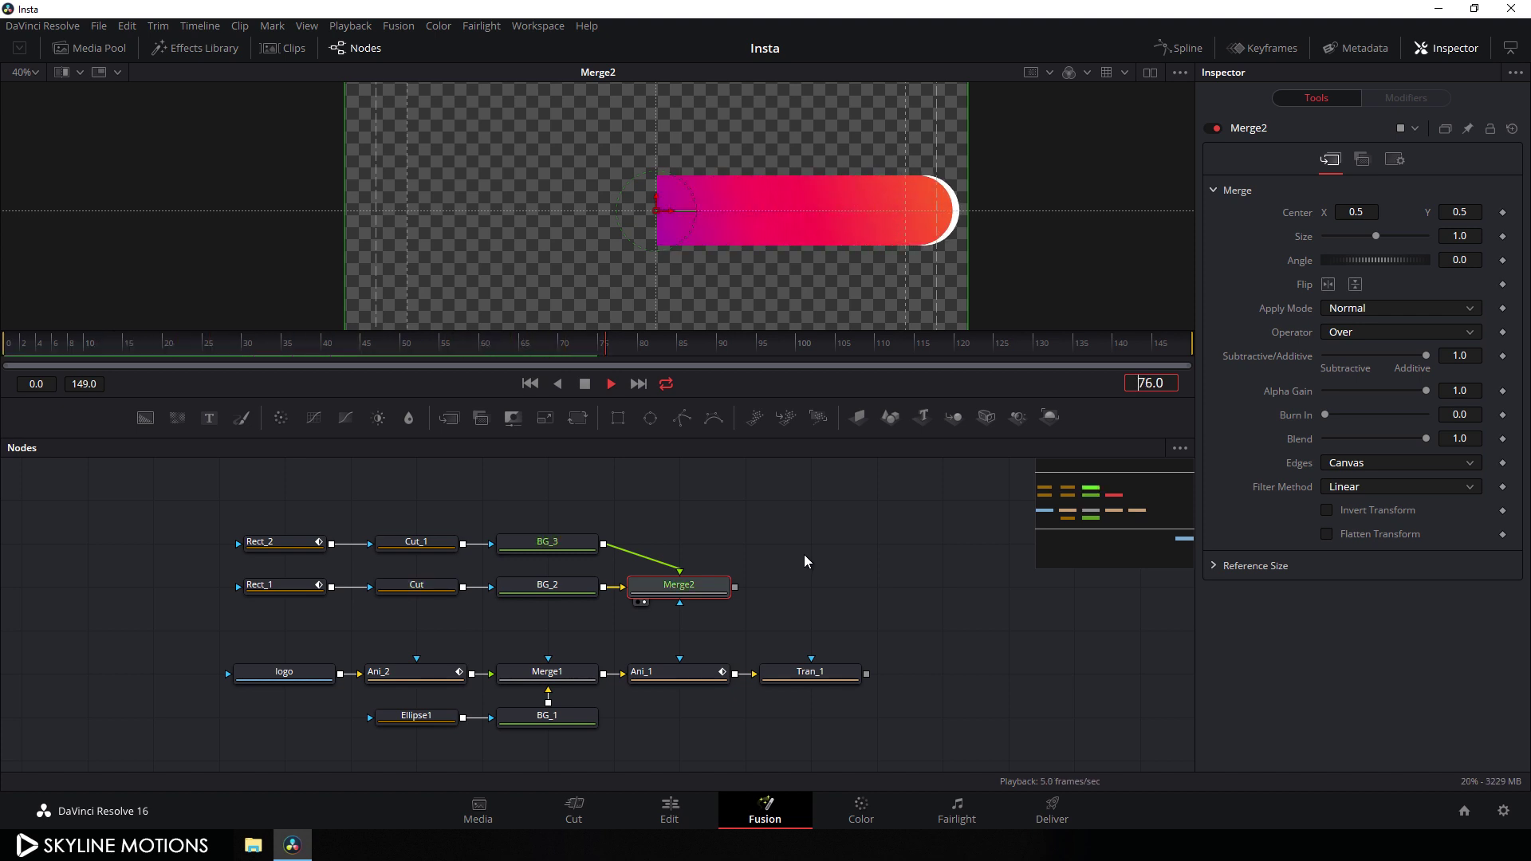
pyautogui.click(530, 384)
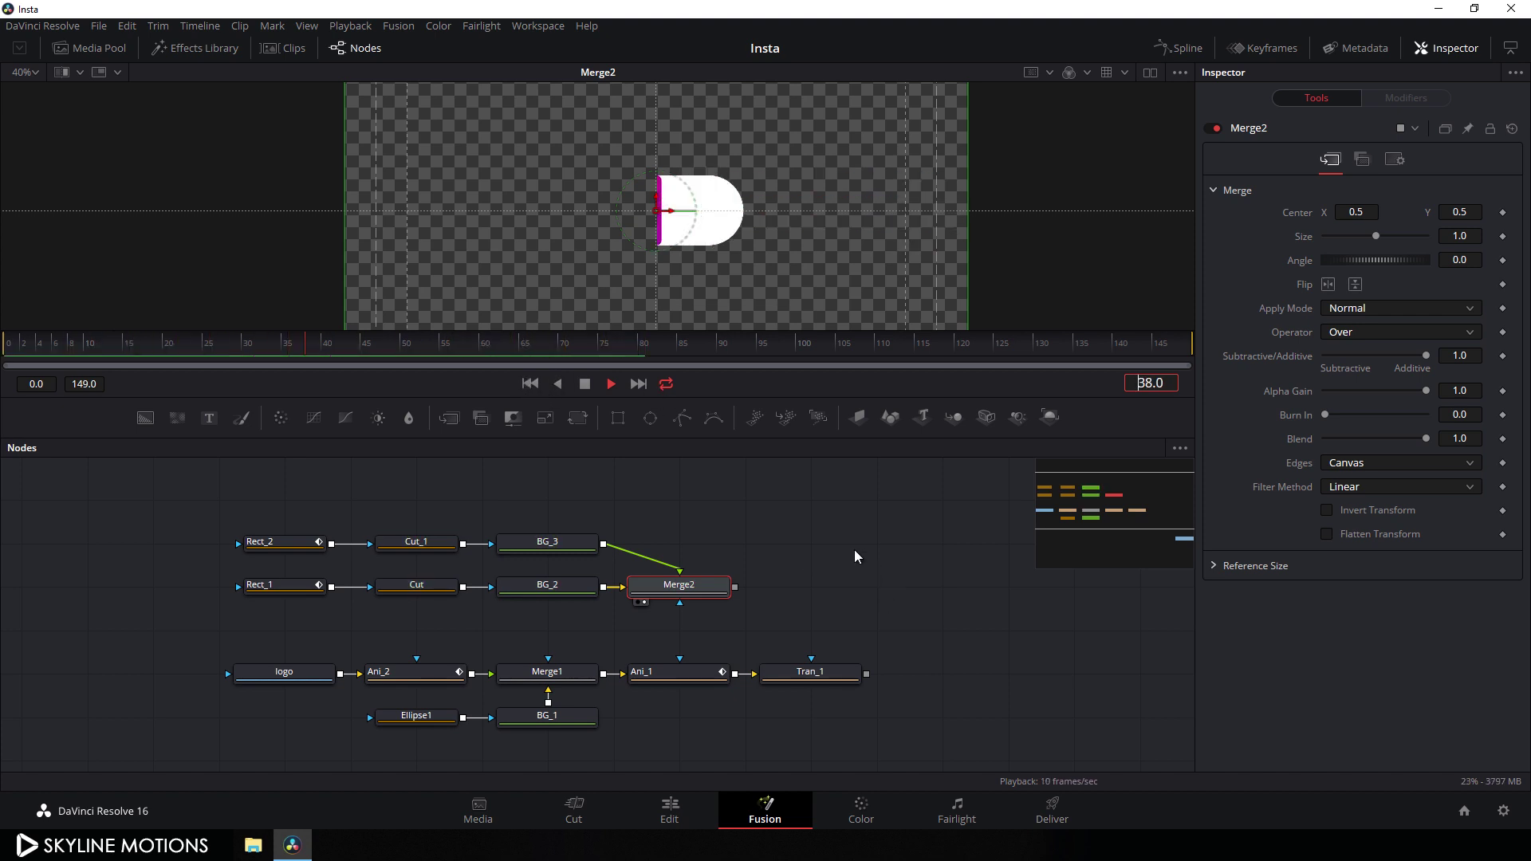
pyautogui.click(585, 383)
pyautogui.moveTo(538, 351)
pyautogui.mouseDown()
pyautogui.moveTo(450, 355)
pyautogui.moveTo(525, 351)
pyautogui.mouseUp()
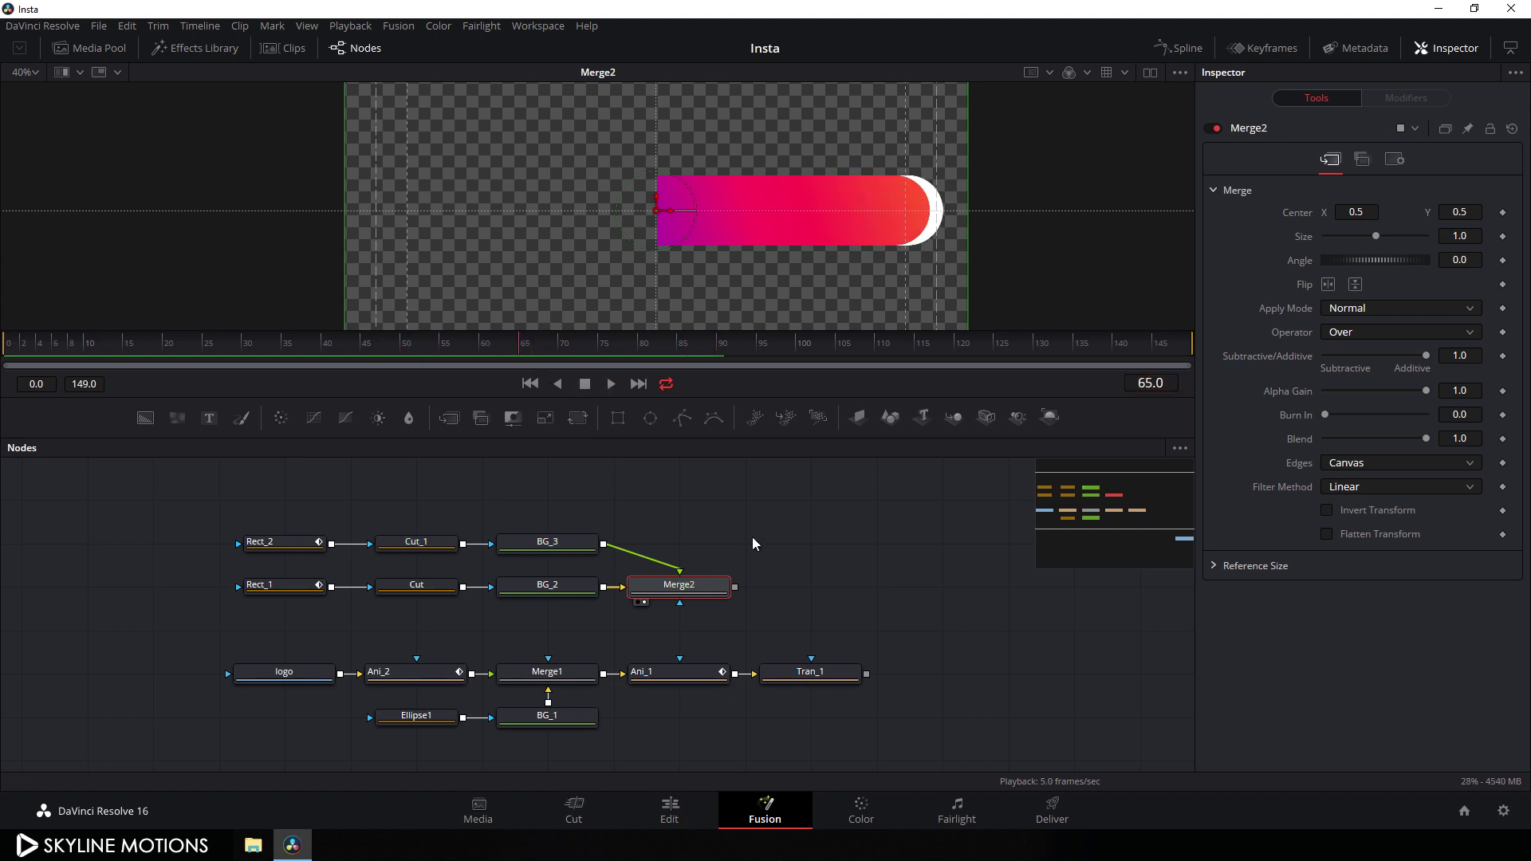
# Change Rect_2's Width at frame 95 from 0.995 to 0.98
pyautogui.click(275, 547)
pyautogui.moveTo(809, 348); pyautogui.dragTo(758, 355)
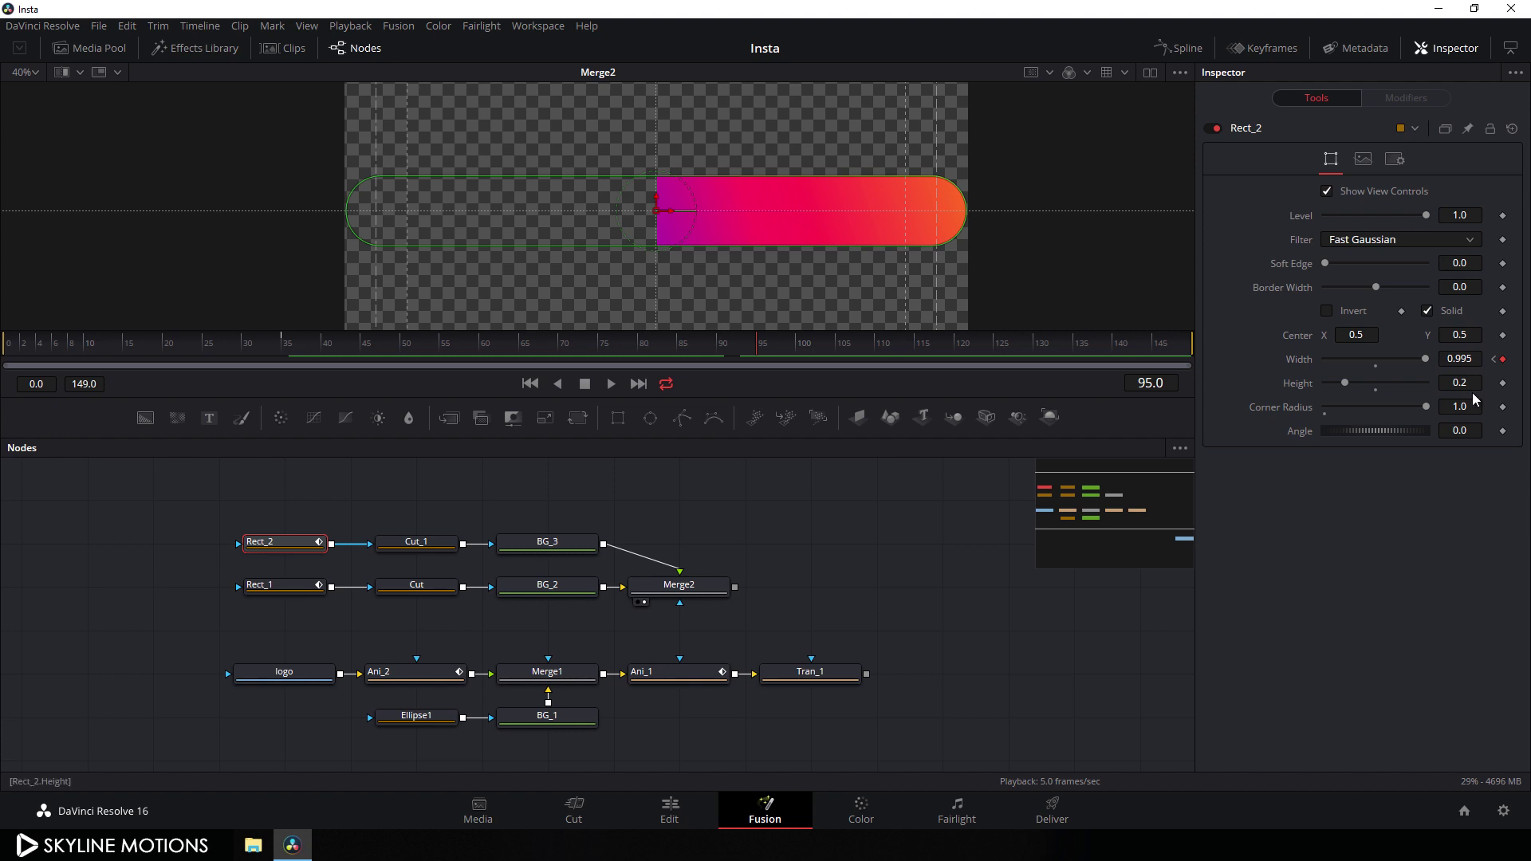
pyautogui.click(1470, 358)
pyautogui.write('8')
pyautogui.press('Return')
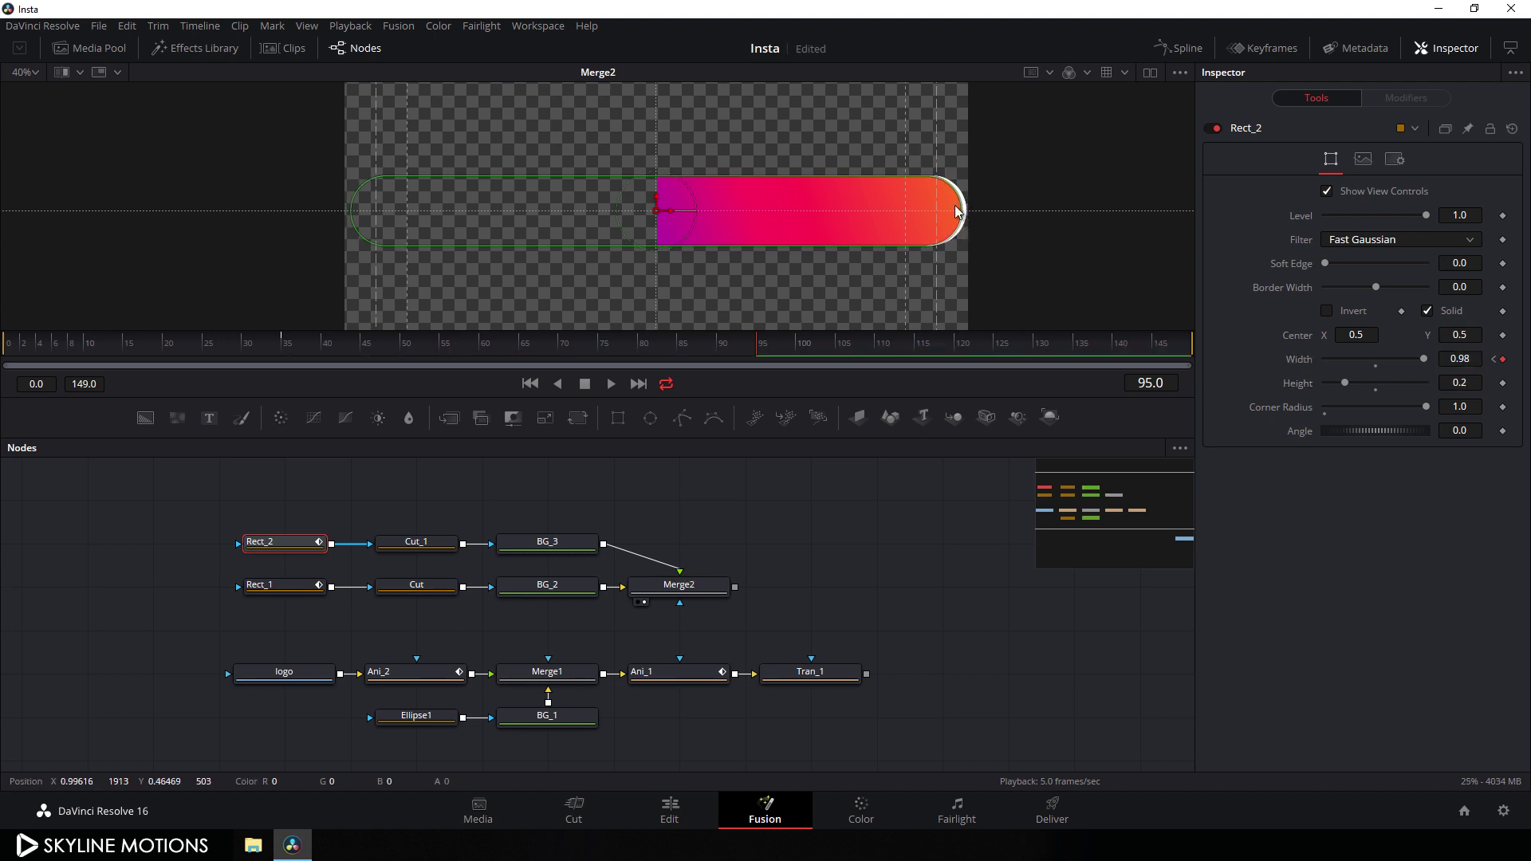
pyautogui.click(840, 496)
pyautogui.scroll(2, 758, 487)
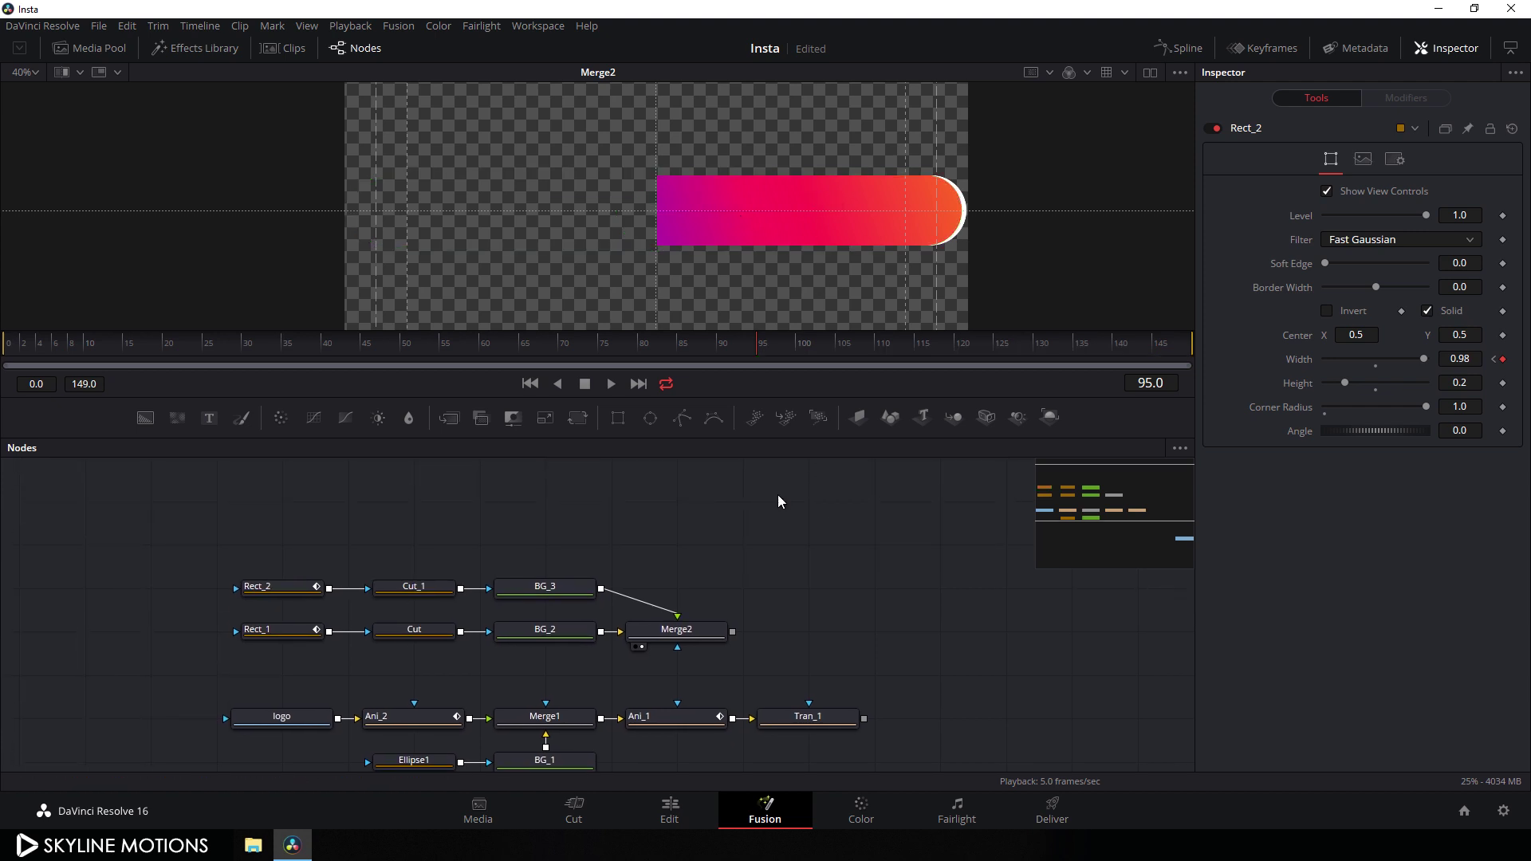
pyautogui.click(209, 418)
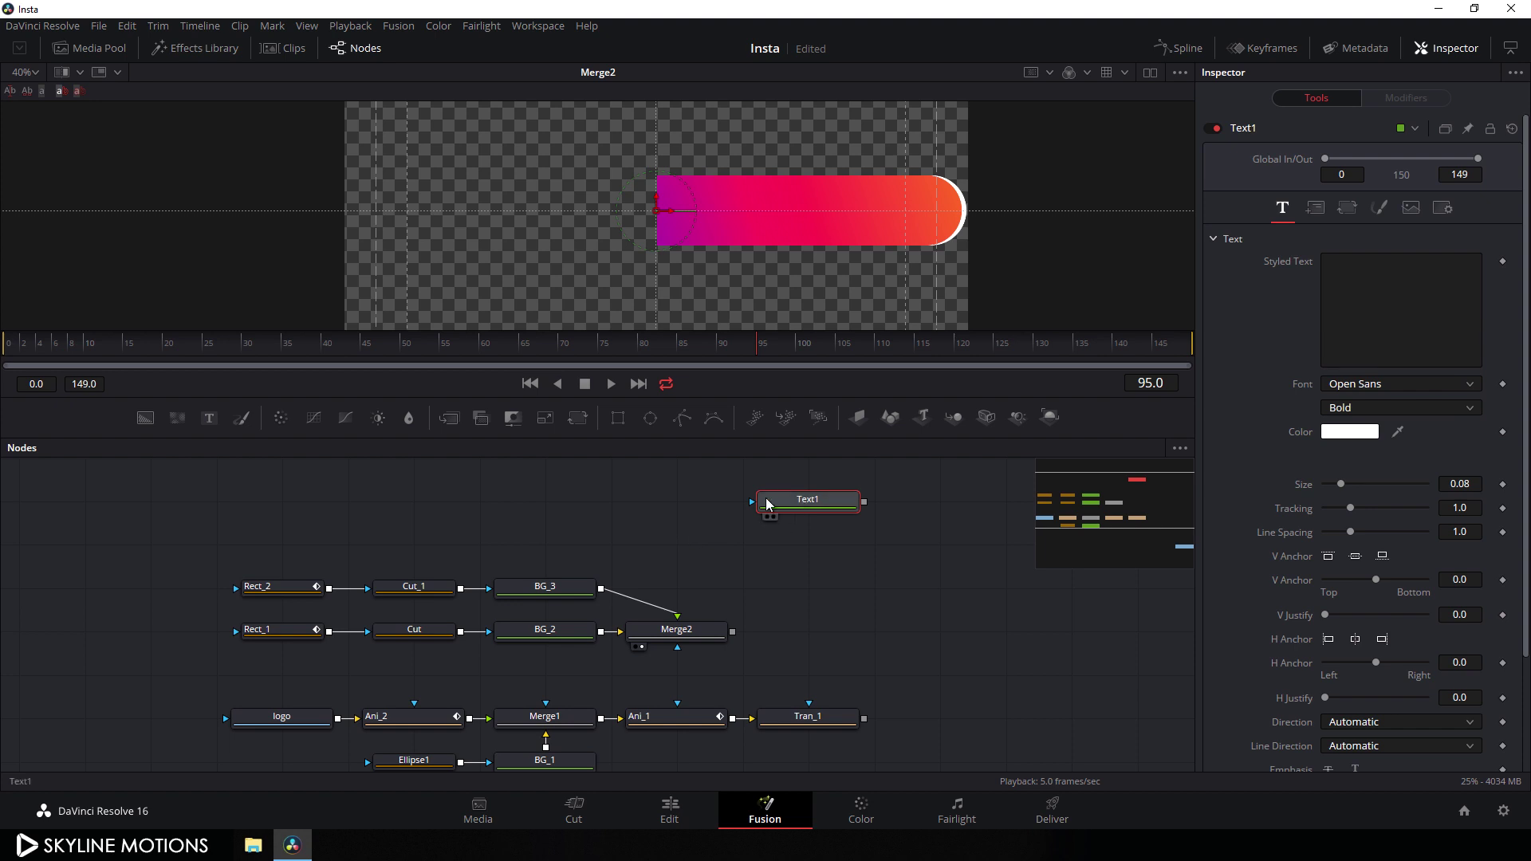
# Enter 'Follow on Instagram' in Text1 and set its font to Century Gothic Bold
pyautogui.moveTo(814, 509); pyautogui.dragTo(711, 212)
pyautogui.click(1360, 270)
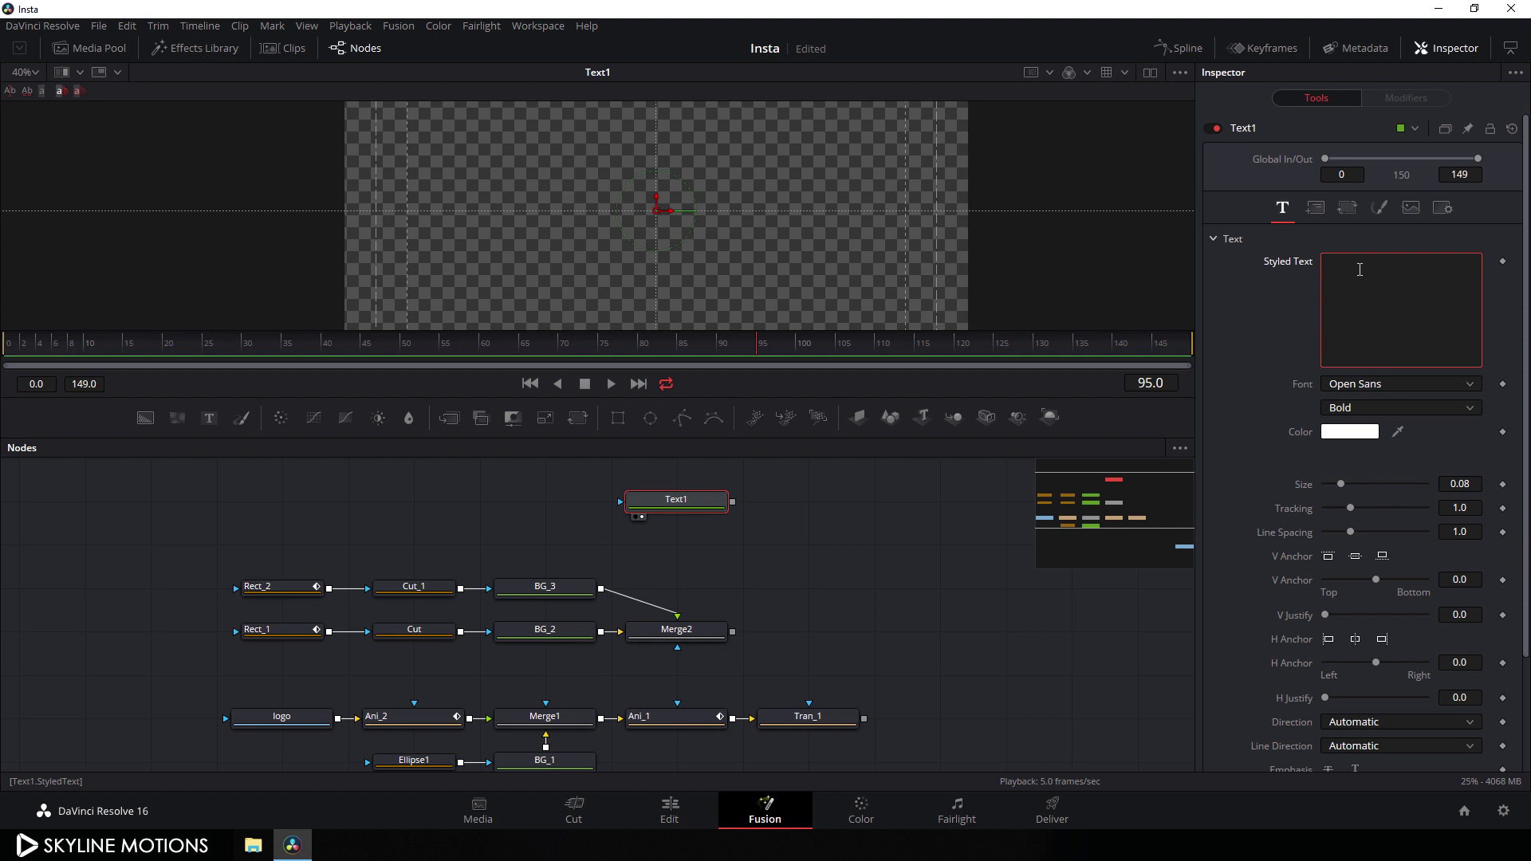
pyautogui.write('Follow ')
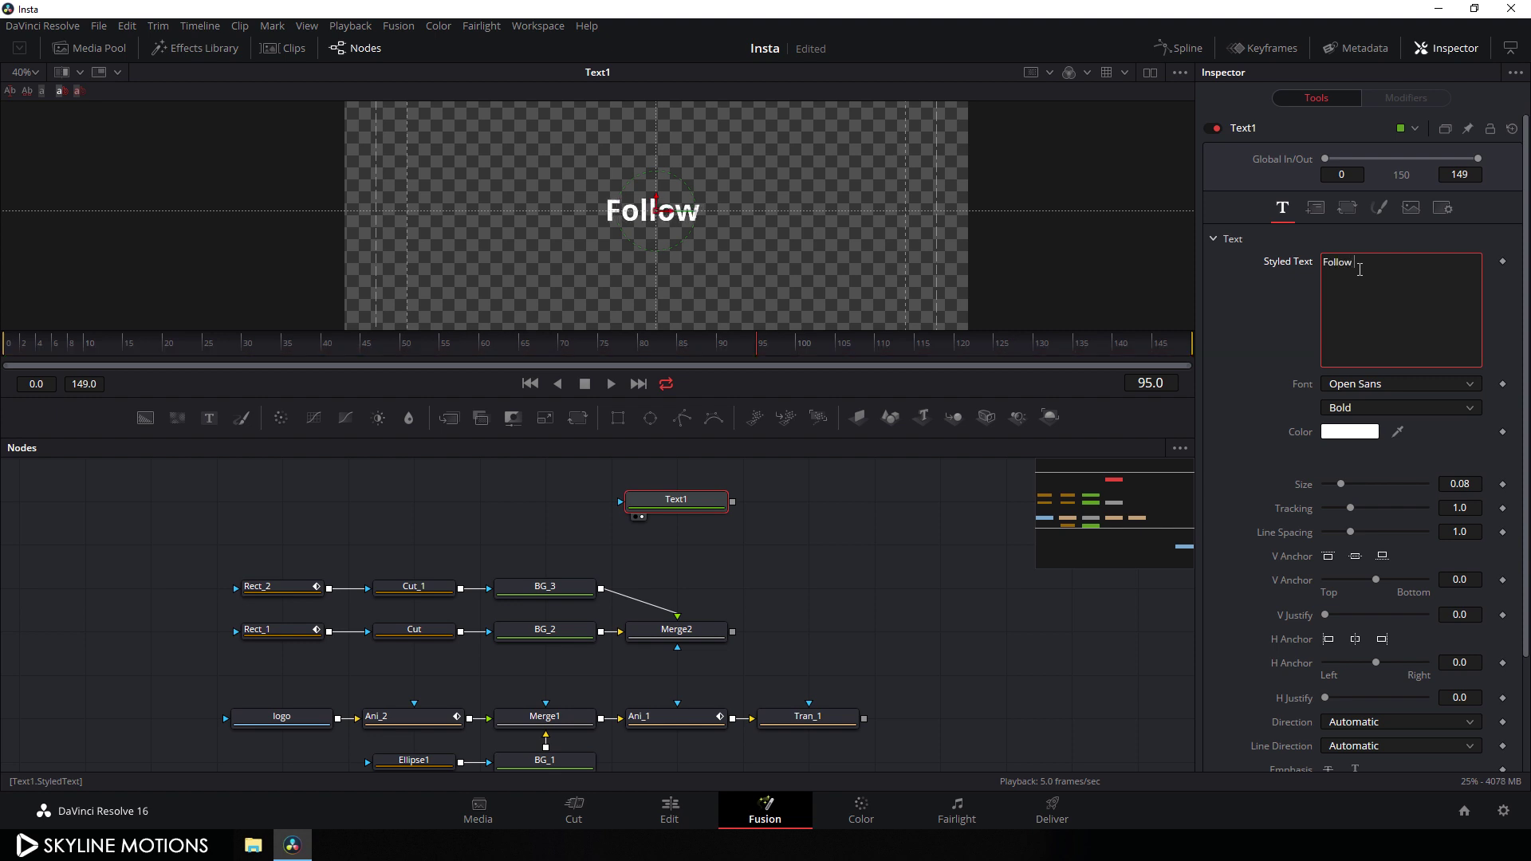
pyautogui.write('on Ins')
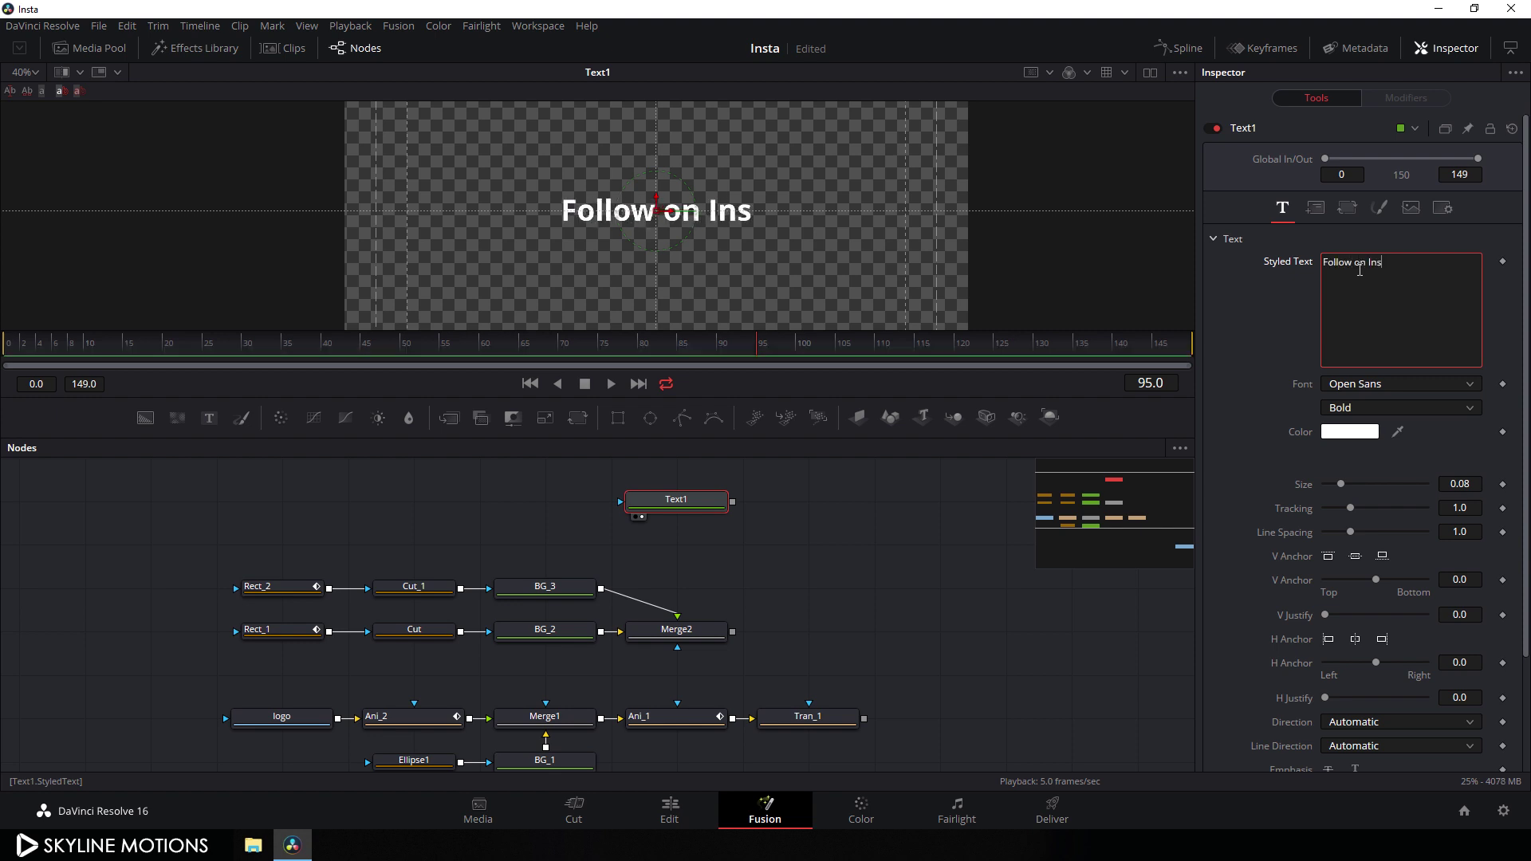
pyautogui.write('tagram')
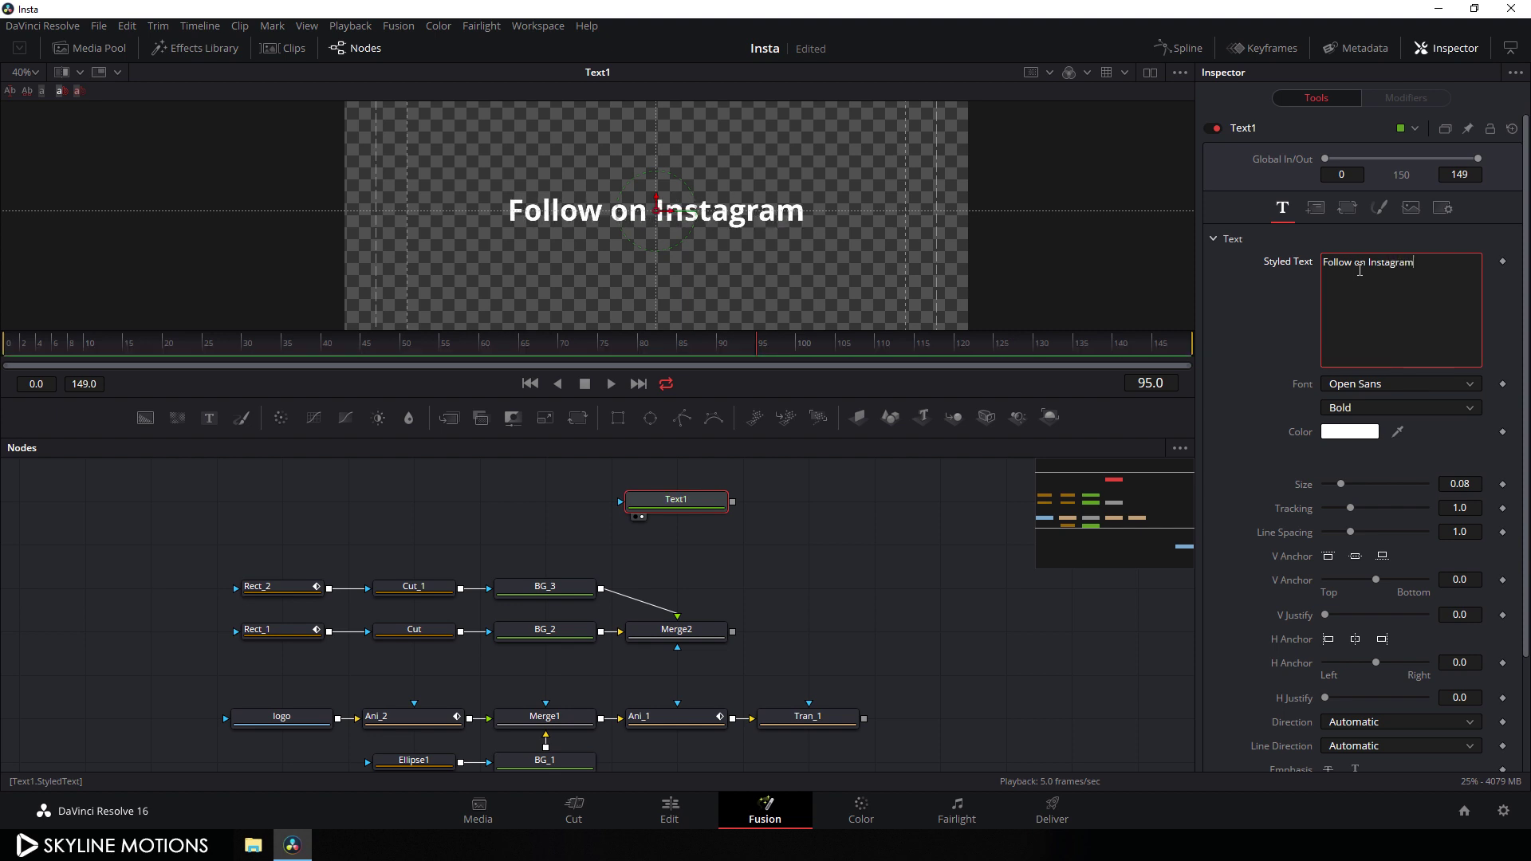
pyautogui.click(1365, 385)
pyautogui.press('c')
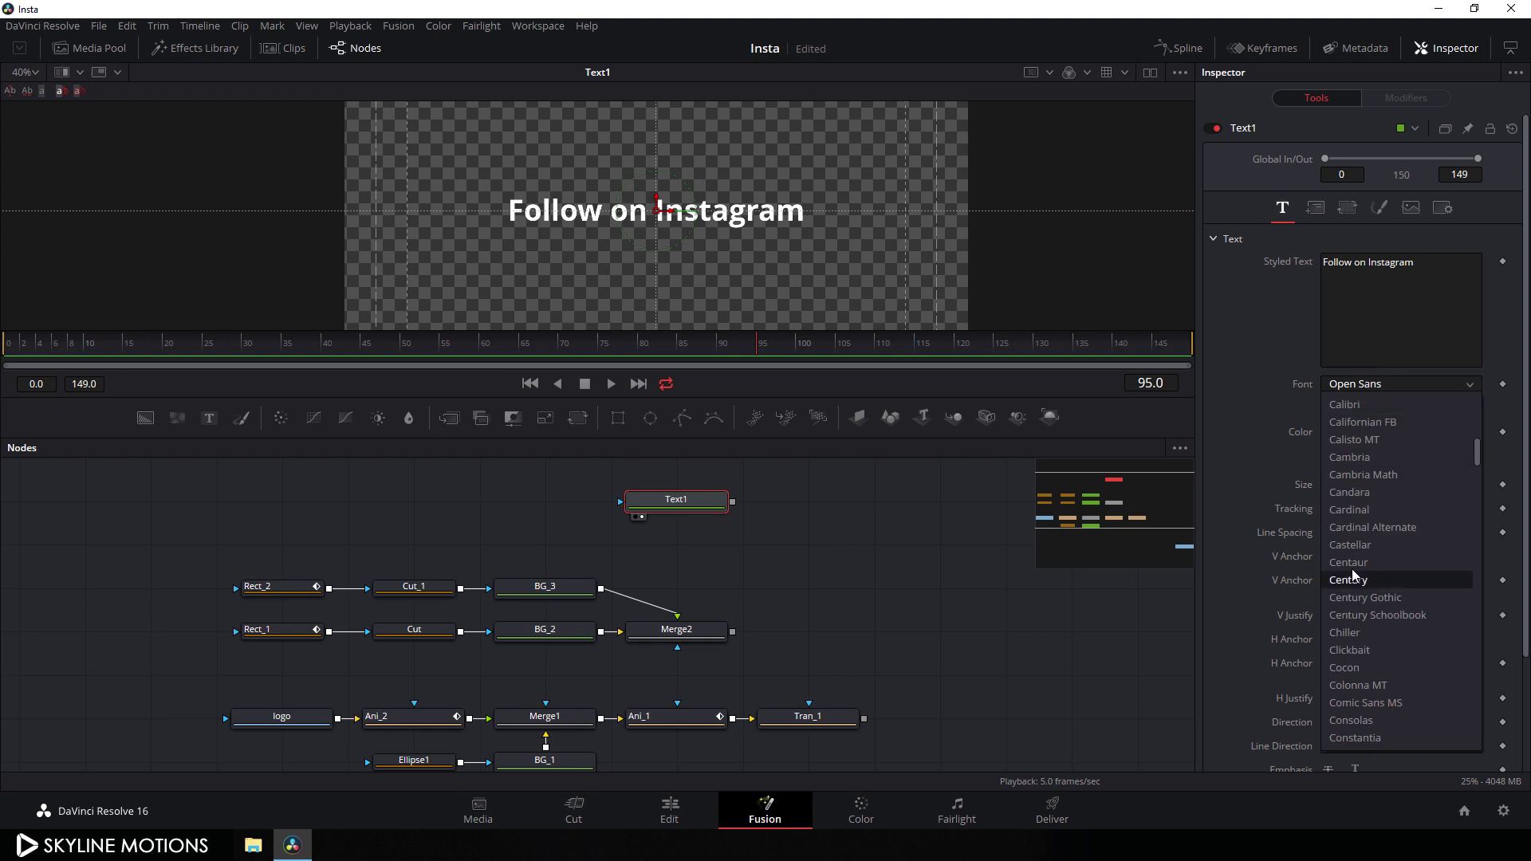
pyautogui.click(1373, 598)
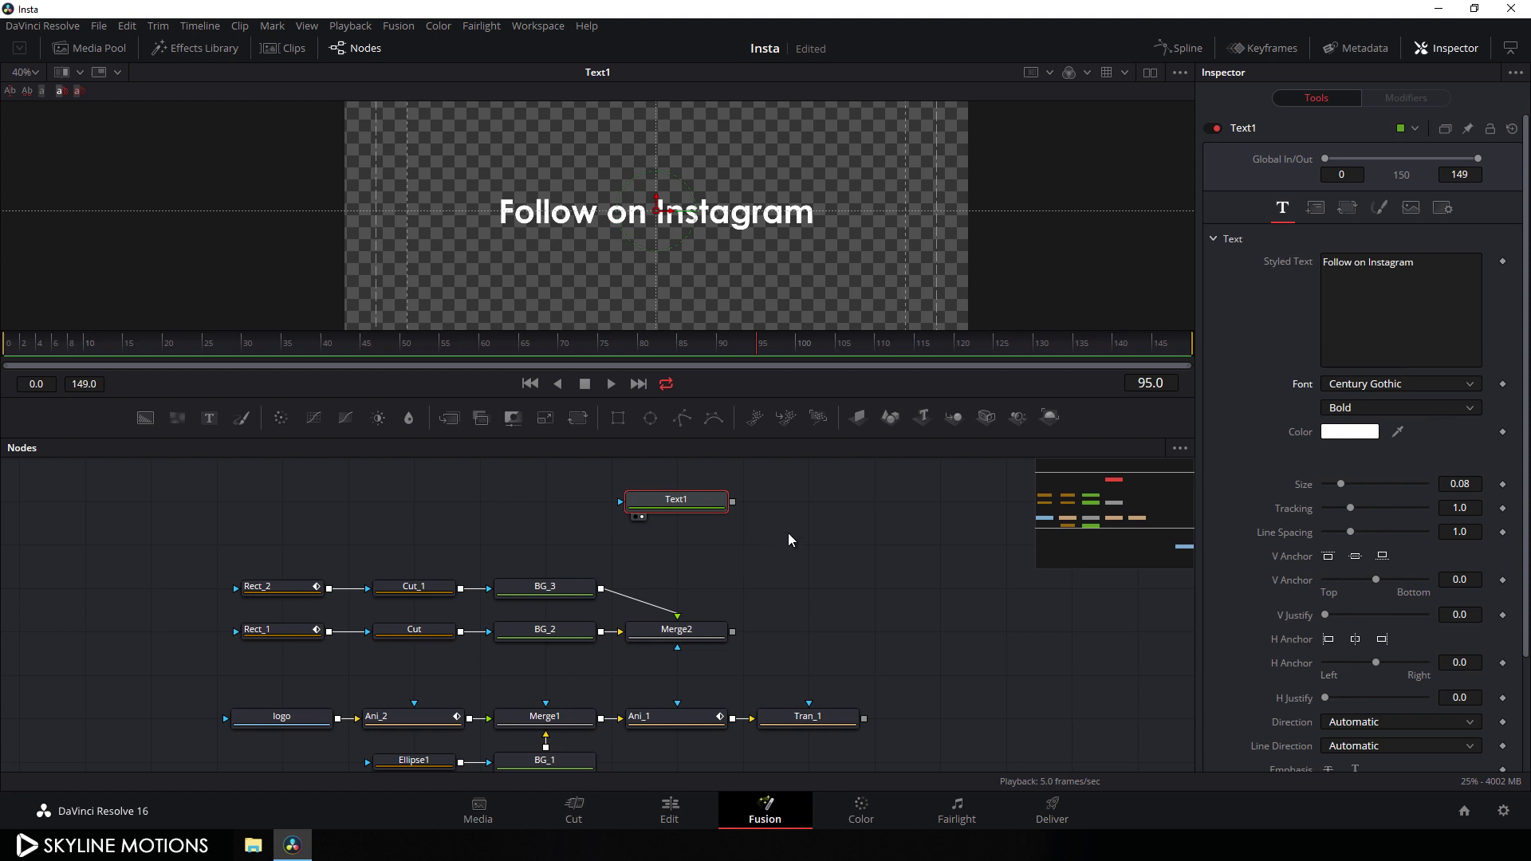
pyautogui.moveTo(809, 520); pyautogui.dragTo(793, 558)
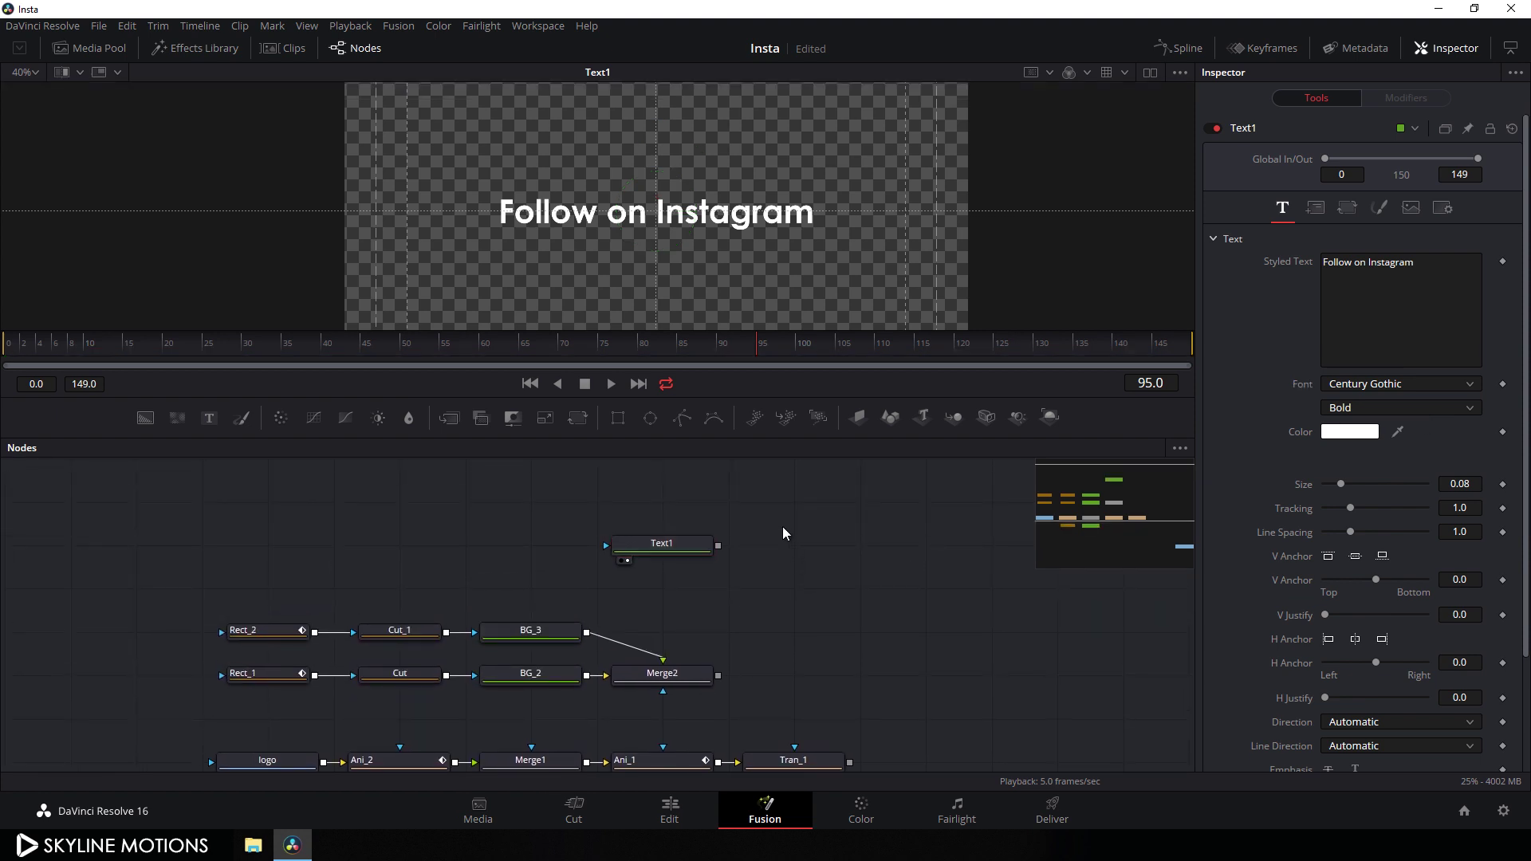
pyautogui.click(209, 418)
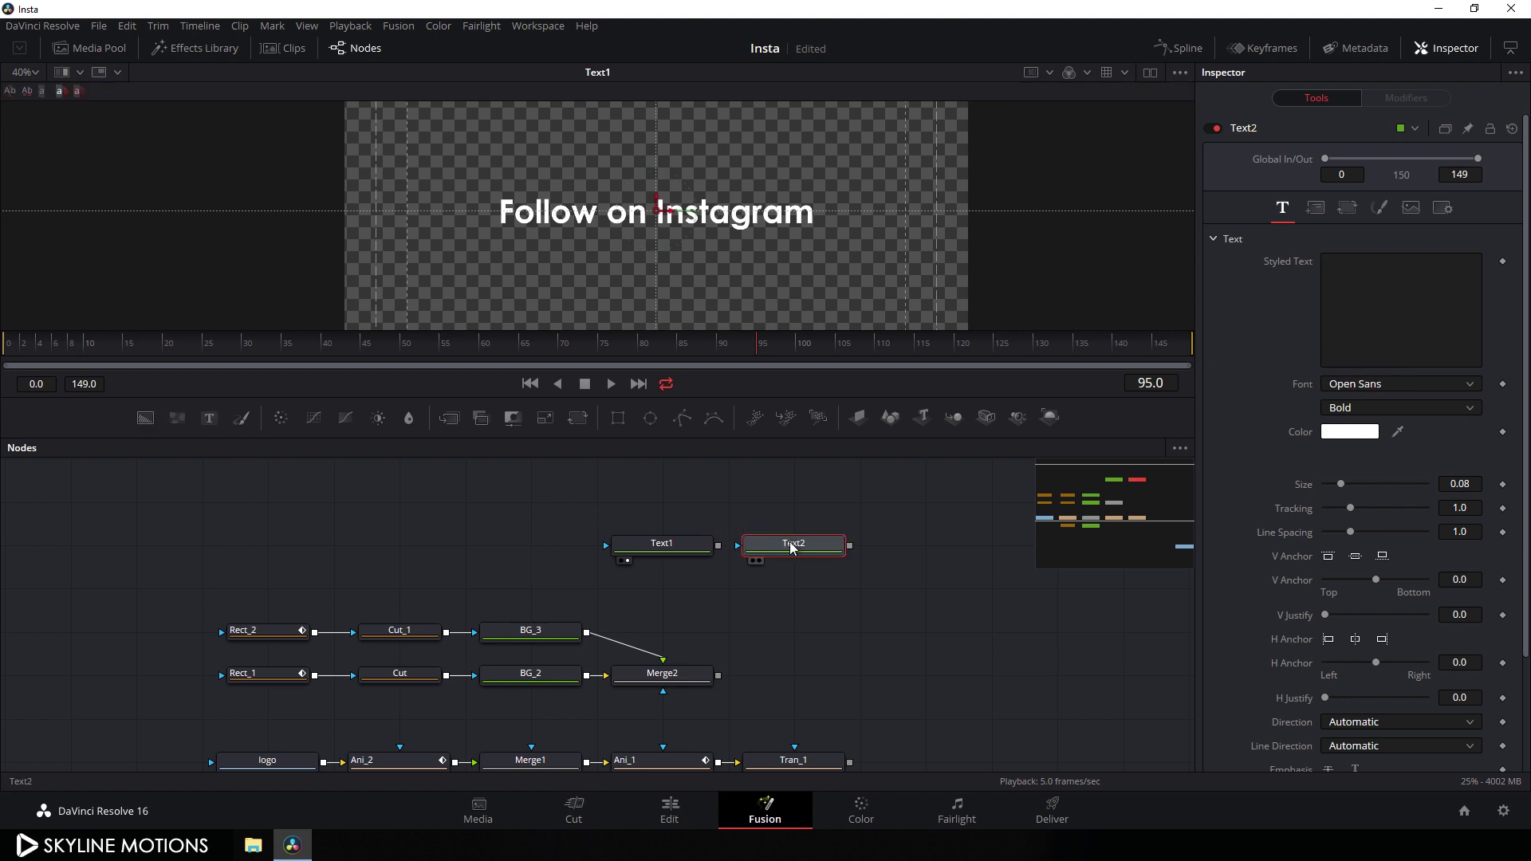
pyautogui.moveTo(797, 548); pyautogui.dragTo(669, 508)
pyautogui.press('1')
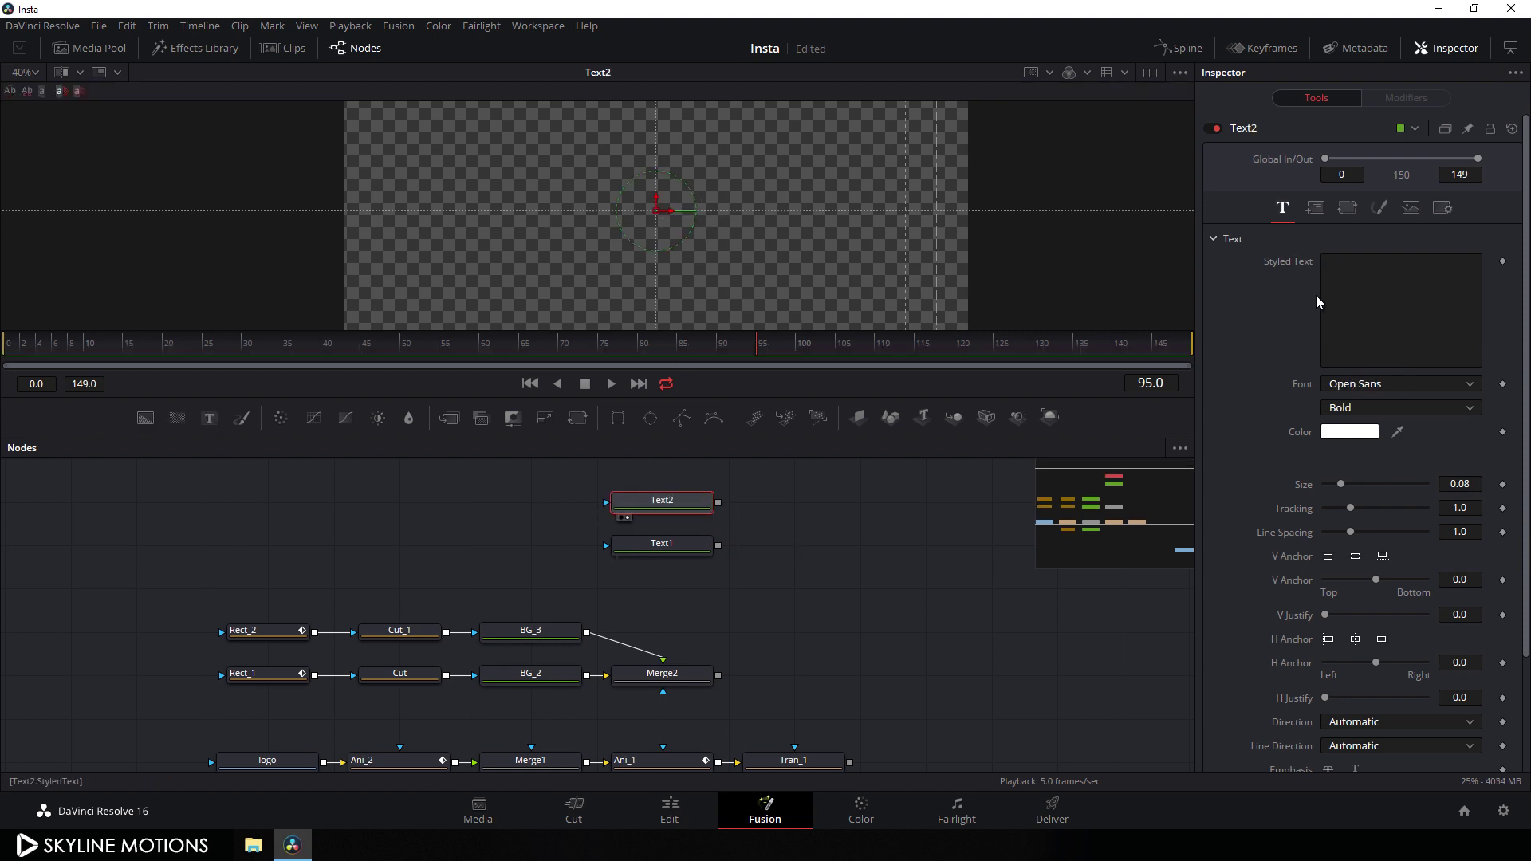
pyautogui.click(1354, 285)
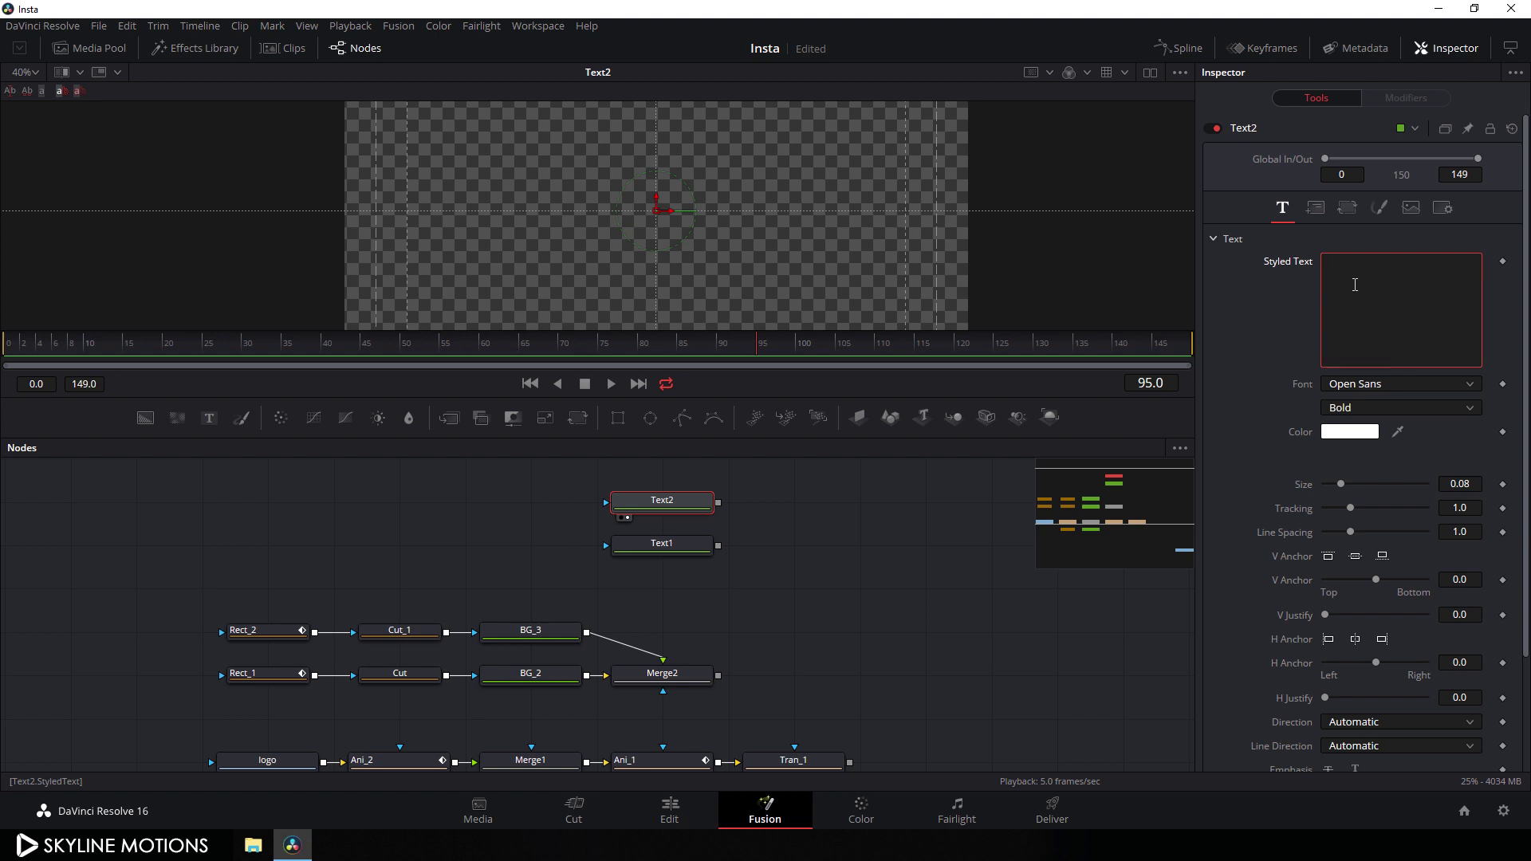
pyautogui.write('@s')
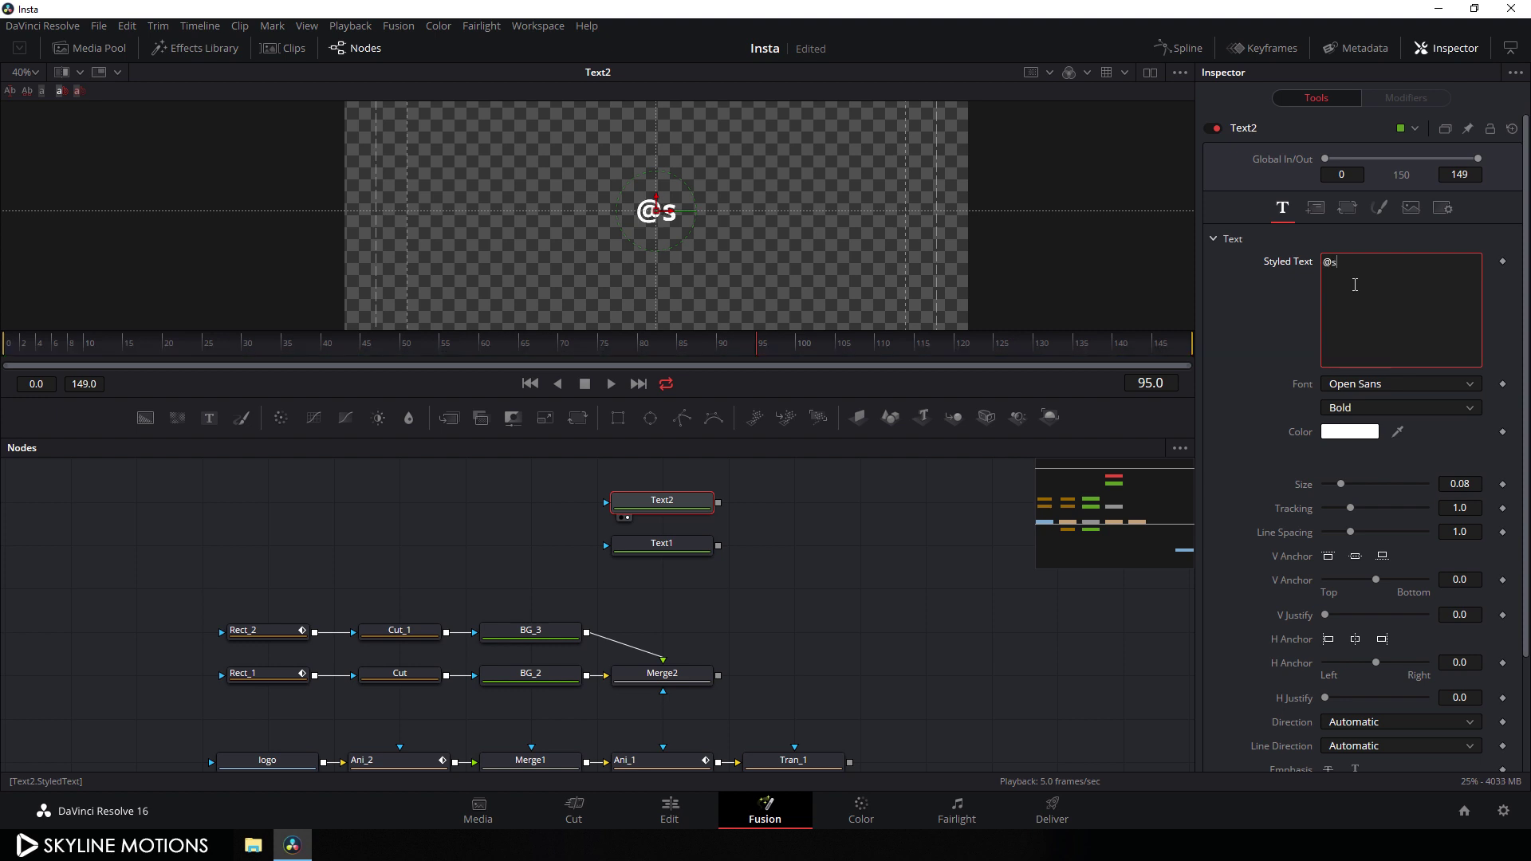
pyautogui.write('kyline')
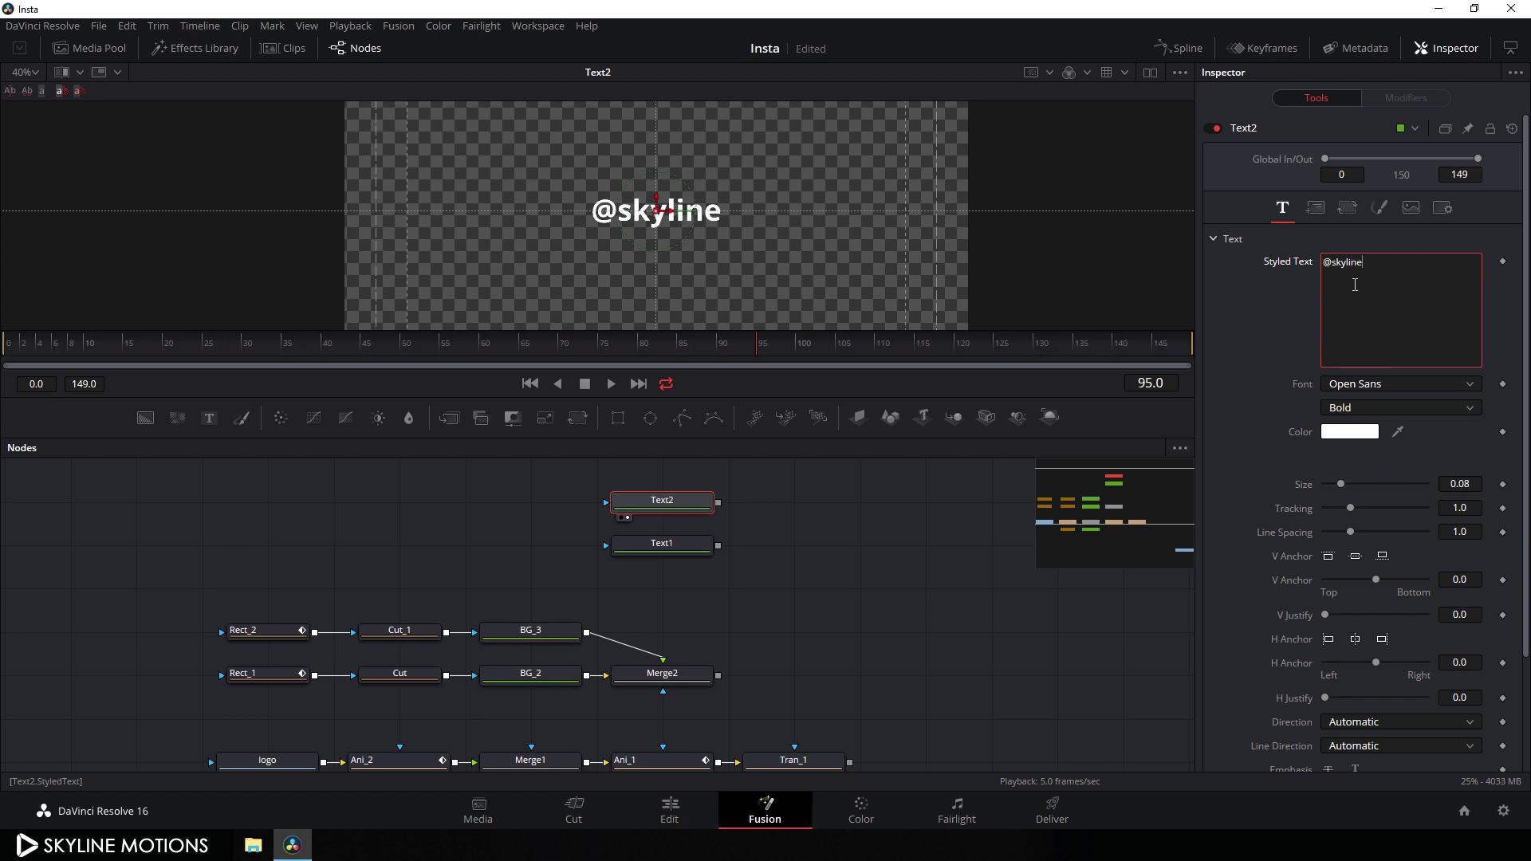
pyautogui.write('motions')
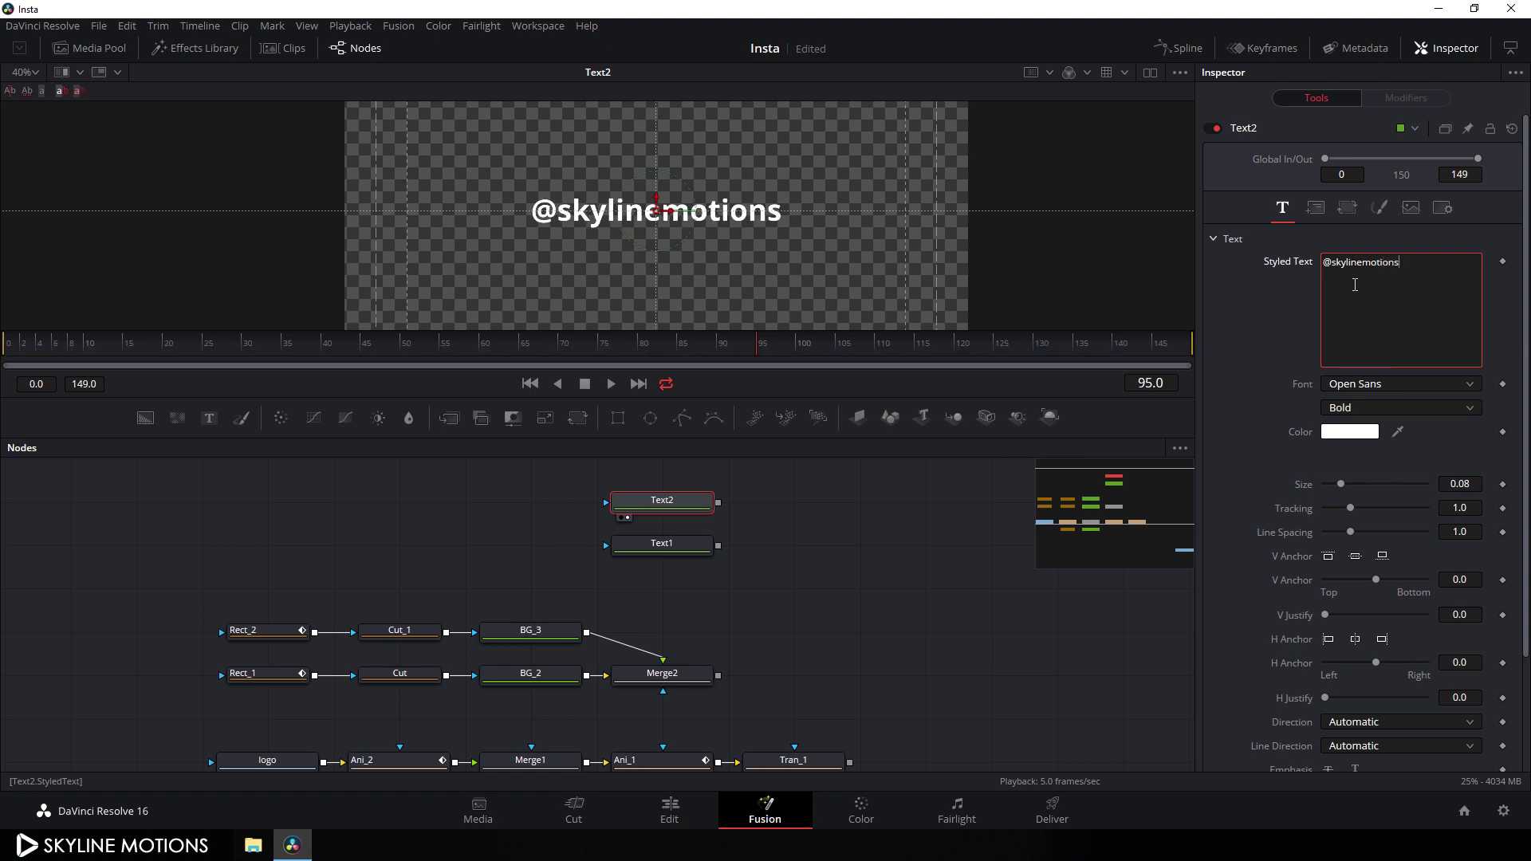
pyautogui.click(802, 528)
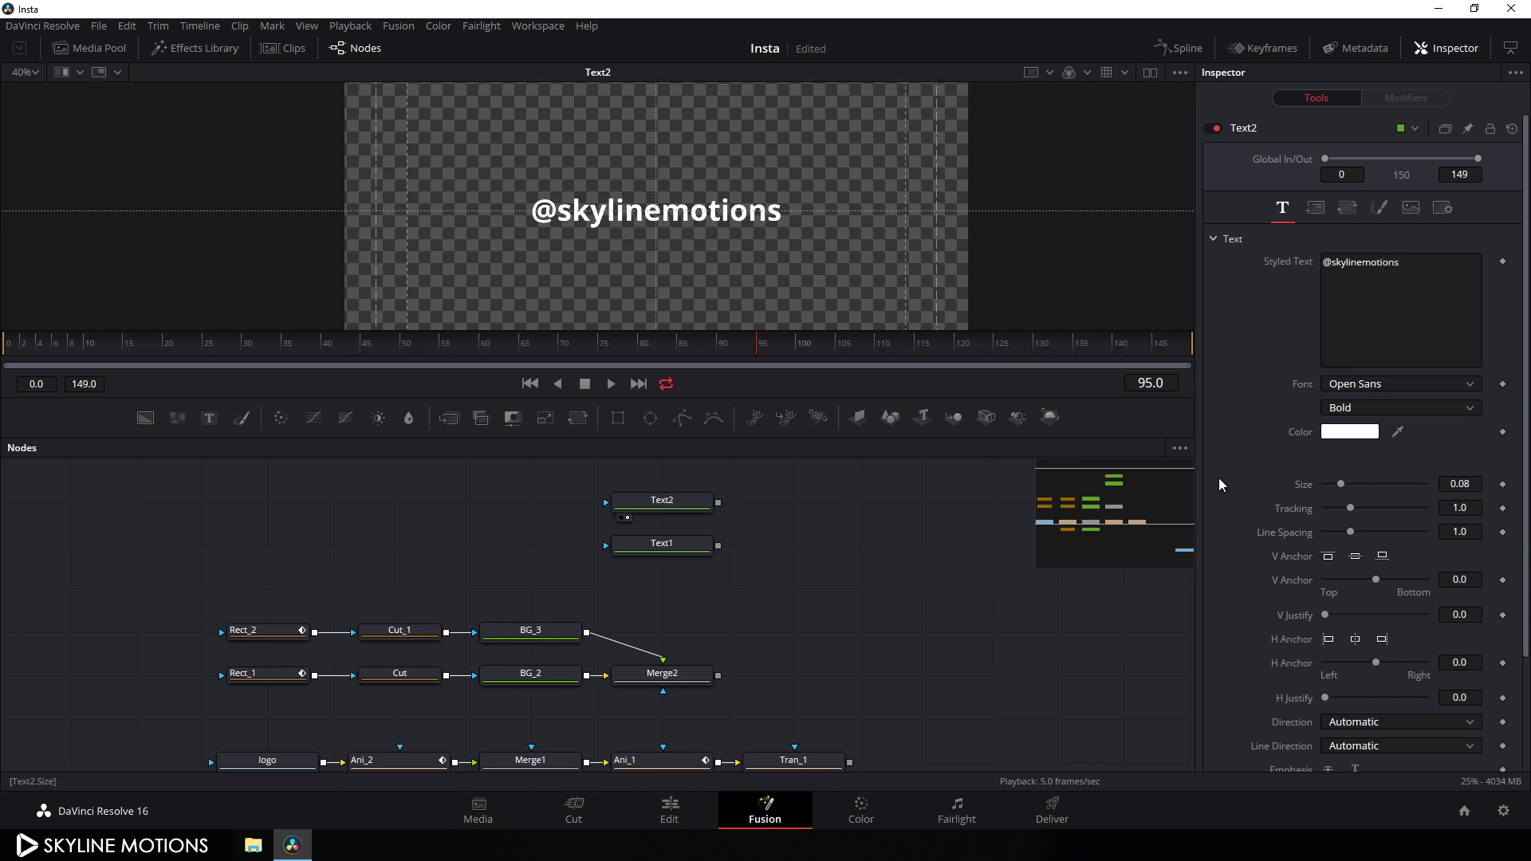
# Set Text2's font to Century Gothic Bold
pyautogui.click(686, 501)
pyautogui.click(1388, 384)
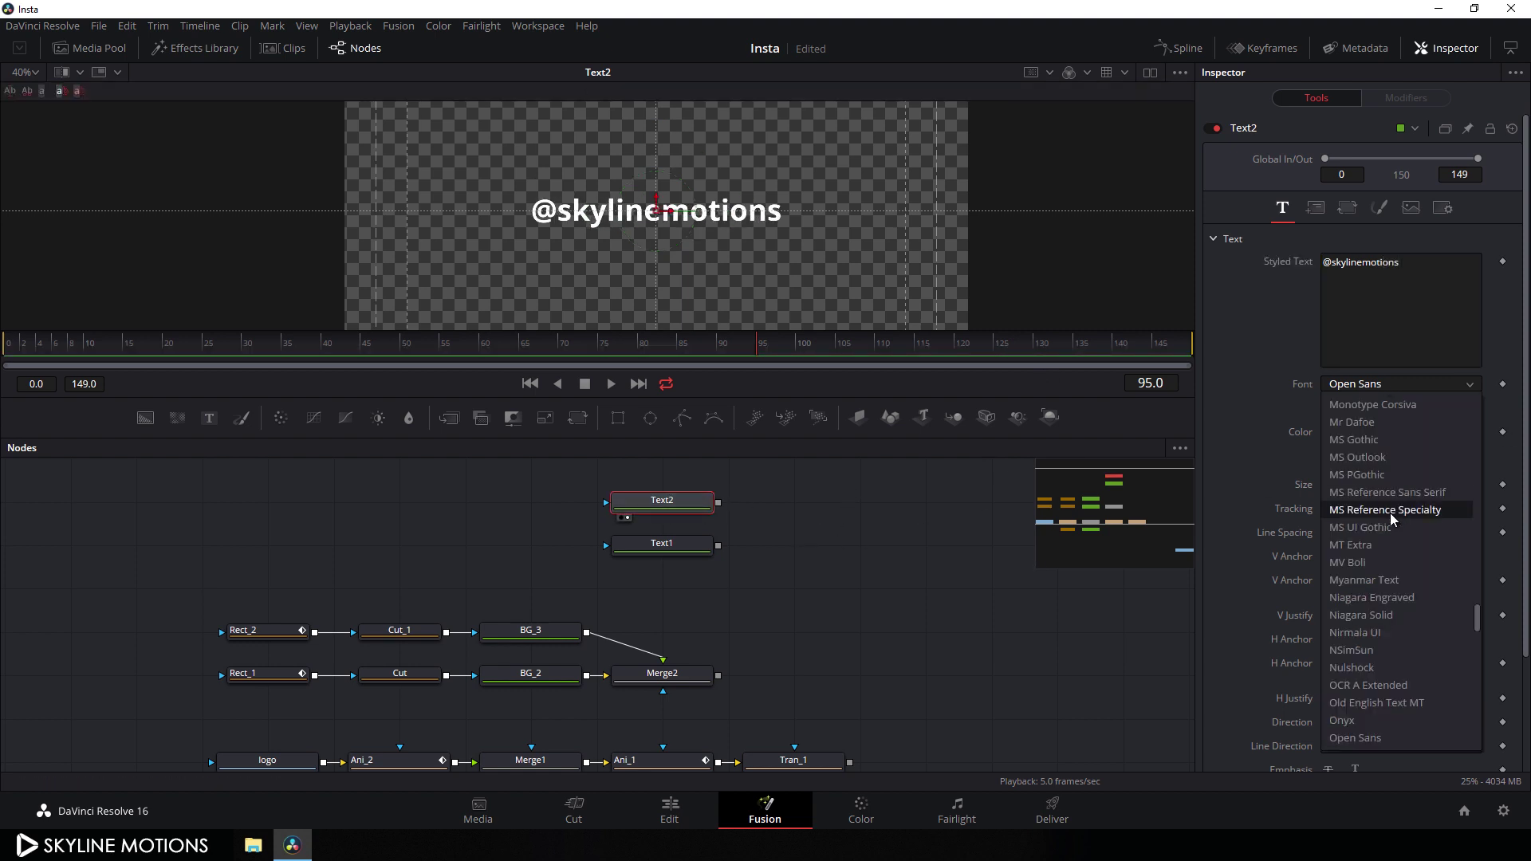
pyautogui.scroll(10, 1392, 527)
pyautogui.click(1387, 615)
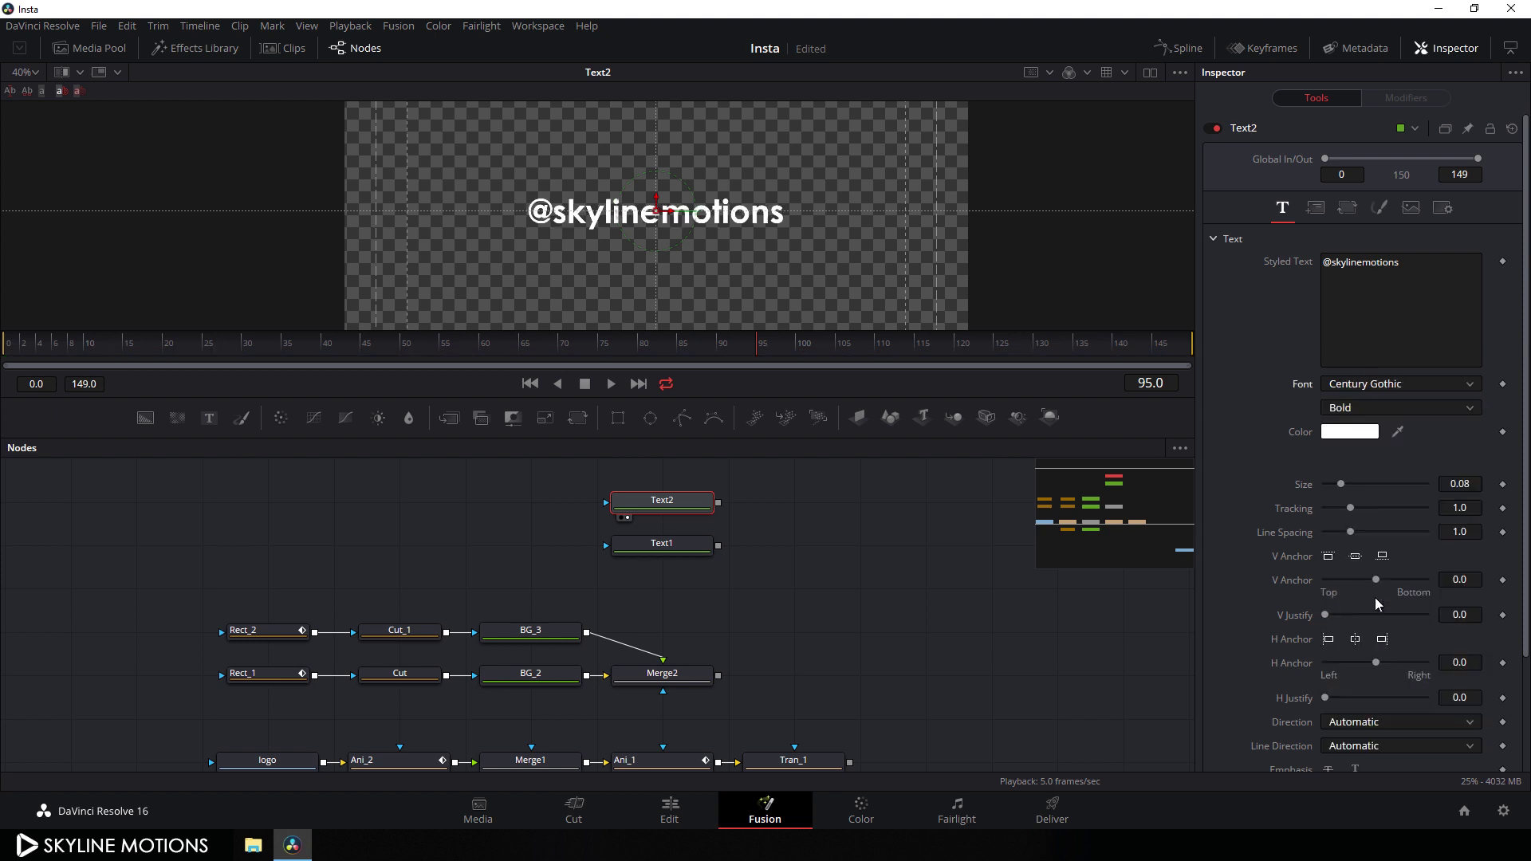
pyautogui.click(802, 531)
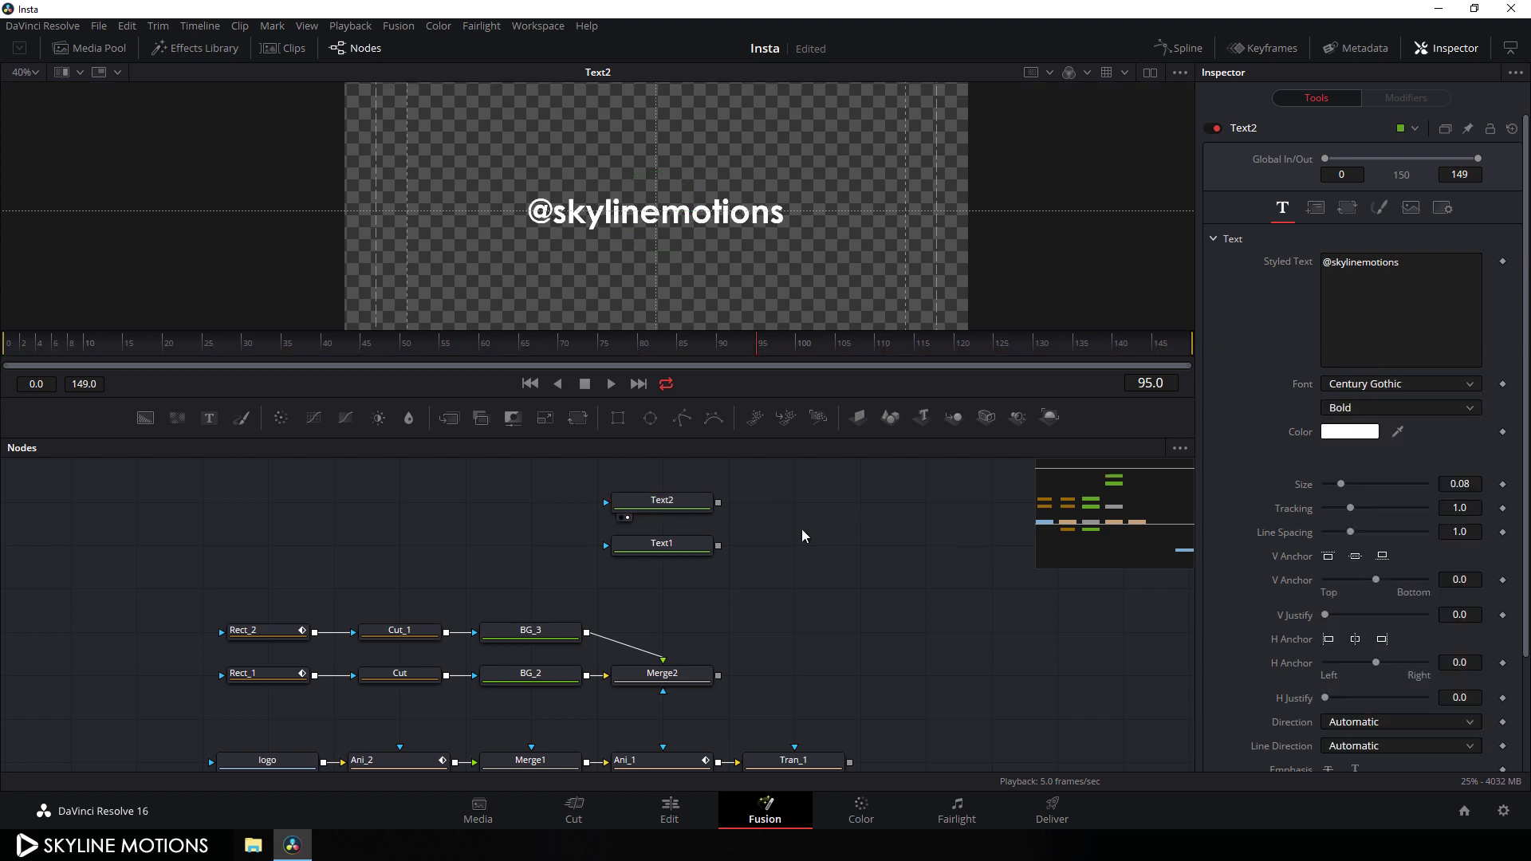
# Add Merge3 with Text1 as background and Text2 as foreground, and view it
pyautogui.click(449, 416)
pyautogui.moveTo(754, 548); pyautogui.dragTo(813, 559)
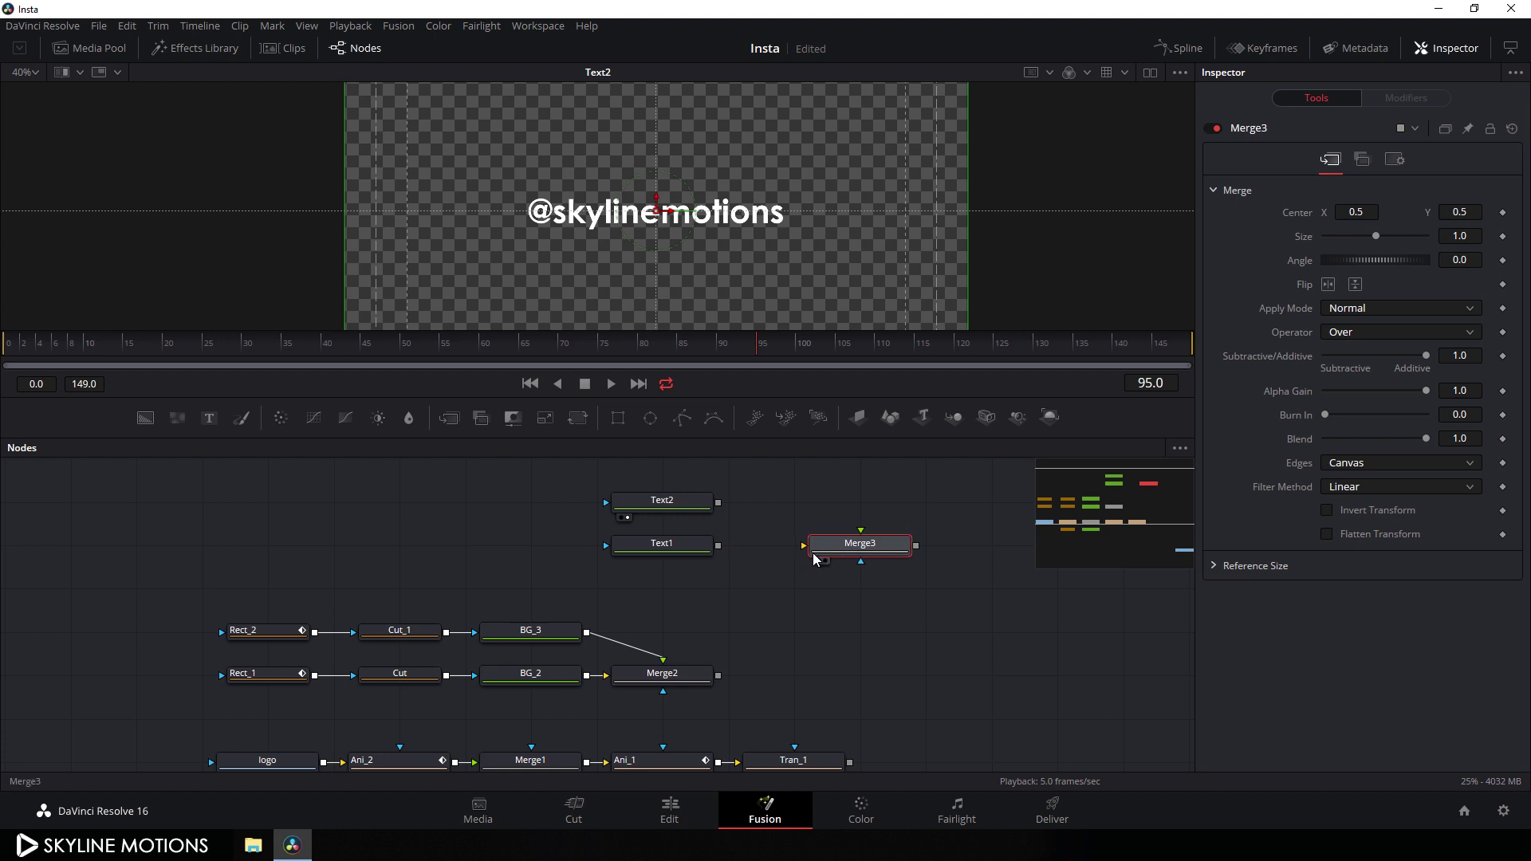
pyautogui.moveTo(718, 546); pyautogui.dragTo(662, 500)
pyautogui.moveTo(887, 554); pyautogui.dragTo(821, 227)
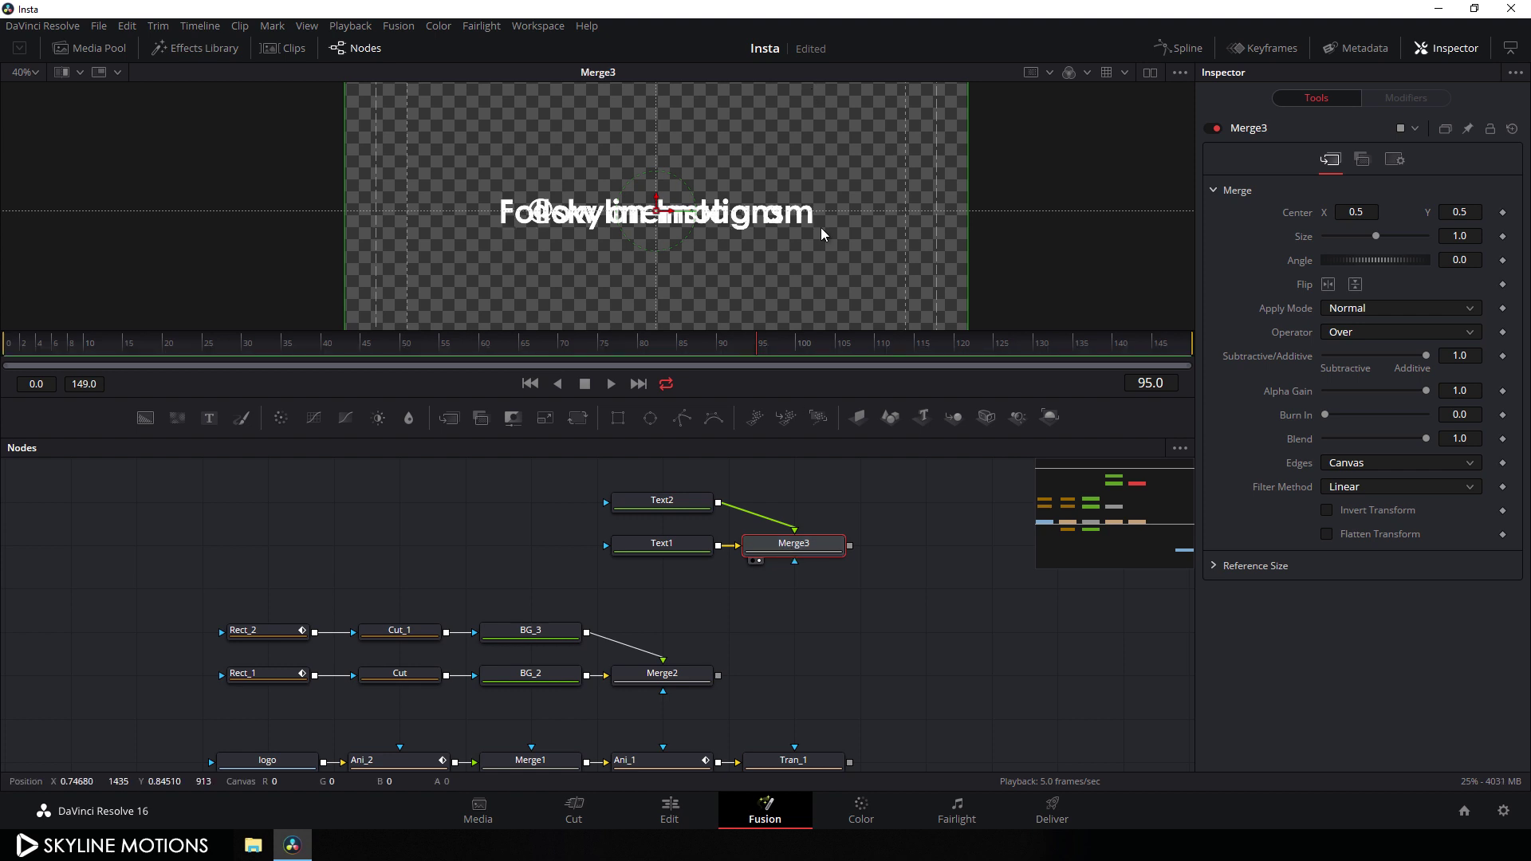
pyautogui.moveTo(954, 558); pyautogui.dragTo(906, 518)
pyautogui.click(800, 604)
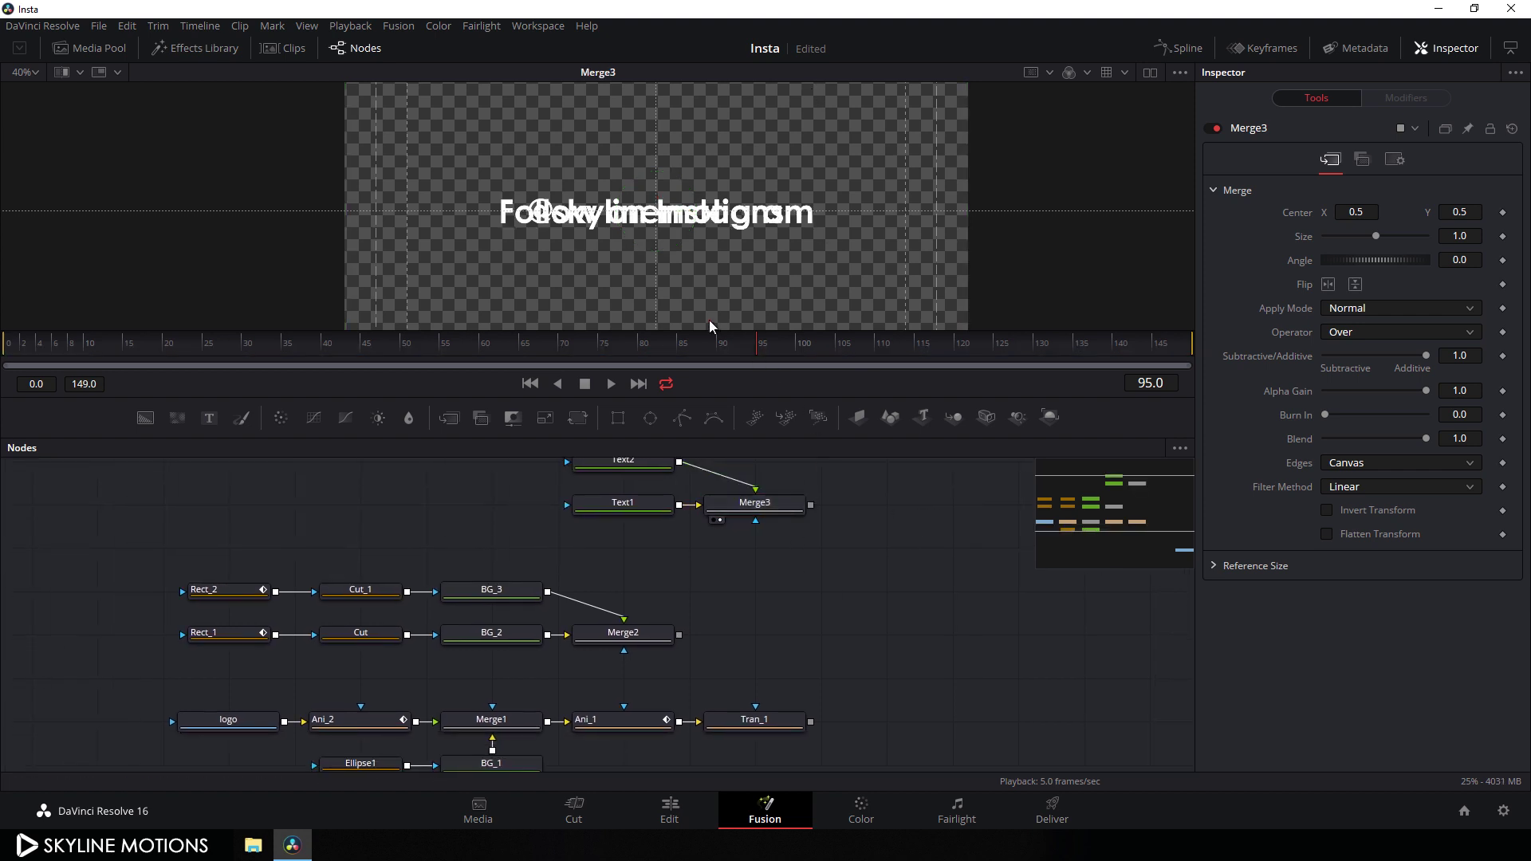
# Add Merge4 taking Merge2 as background and Merge3 as foreground
pyautogui.click(450, 426)
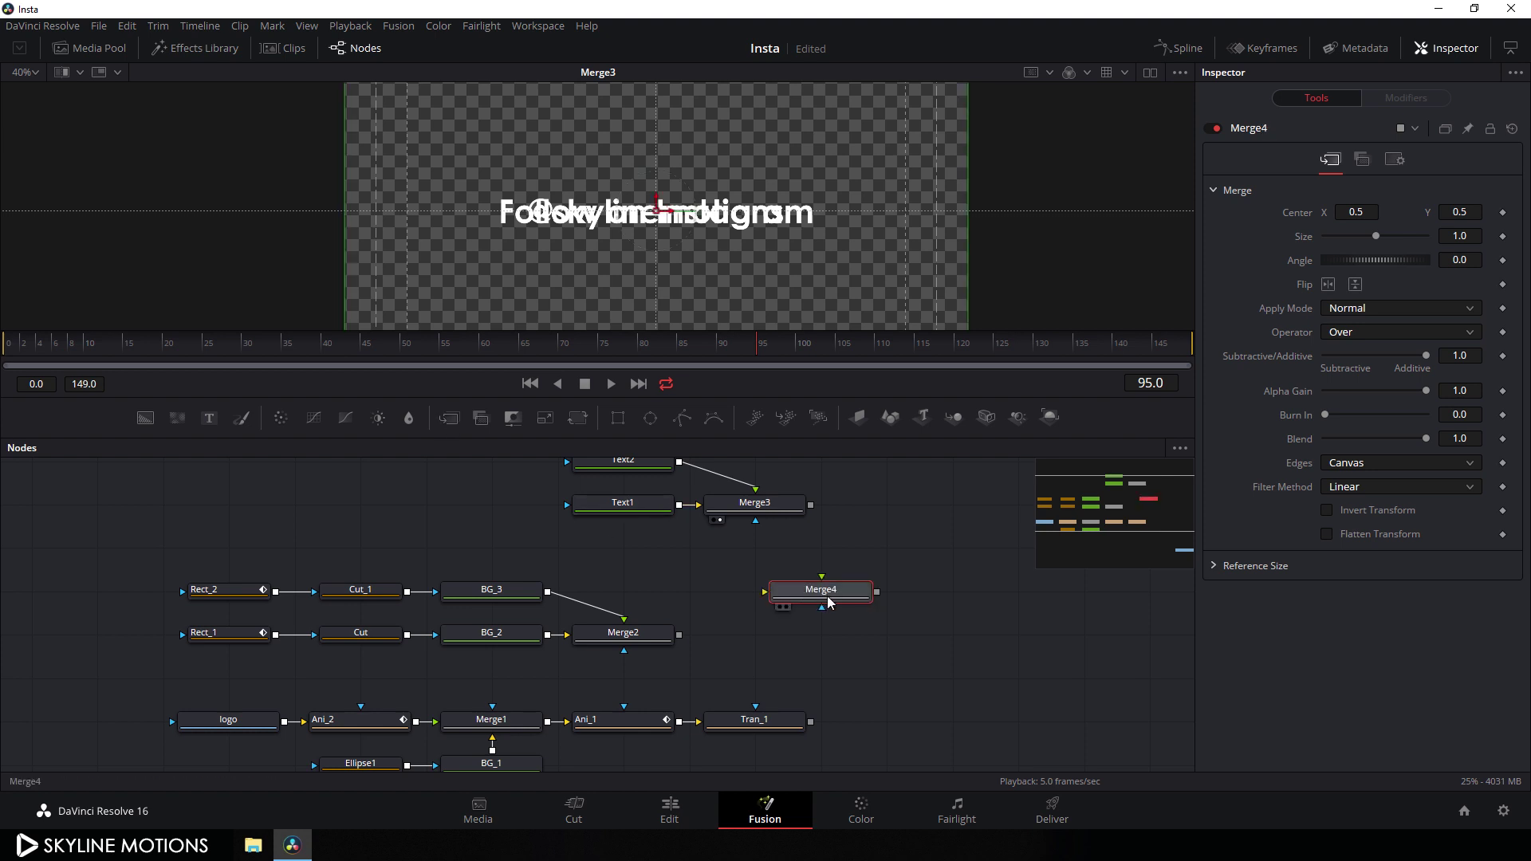
pyautogui.moveTo(766, 592); pyautogui.dragTo(639, 643)
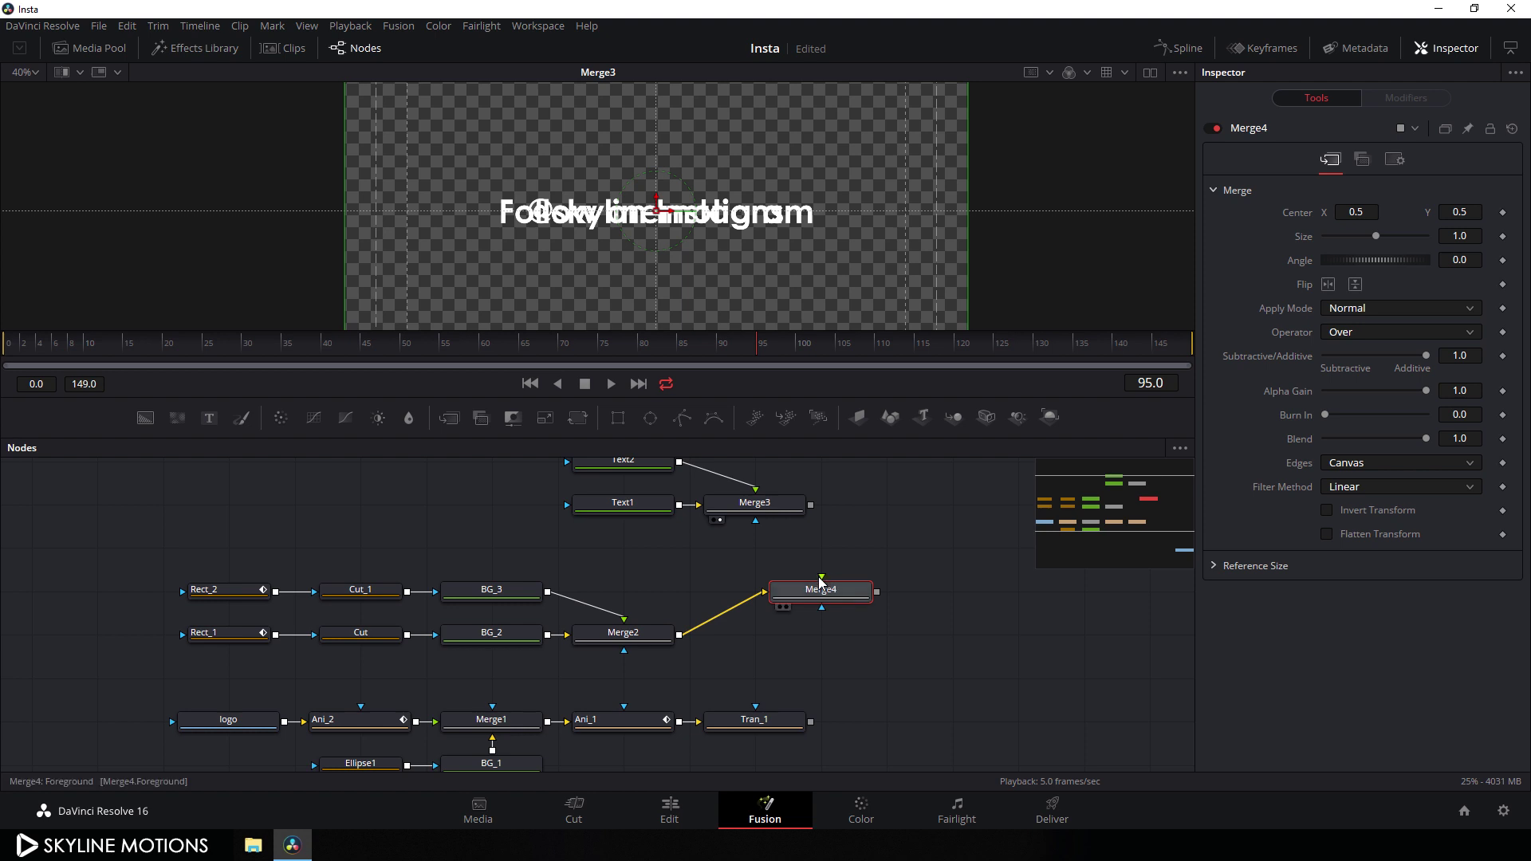
pyautogui.moveTo(822, 576); pyautogui.dragTo(769, 511)
# View Merge4 and move Text1's Follow on Instagram line higher on the canvas
pyautogui.press('1')
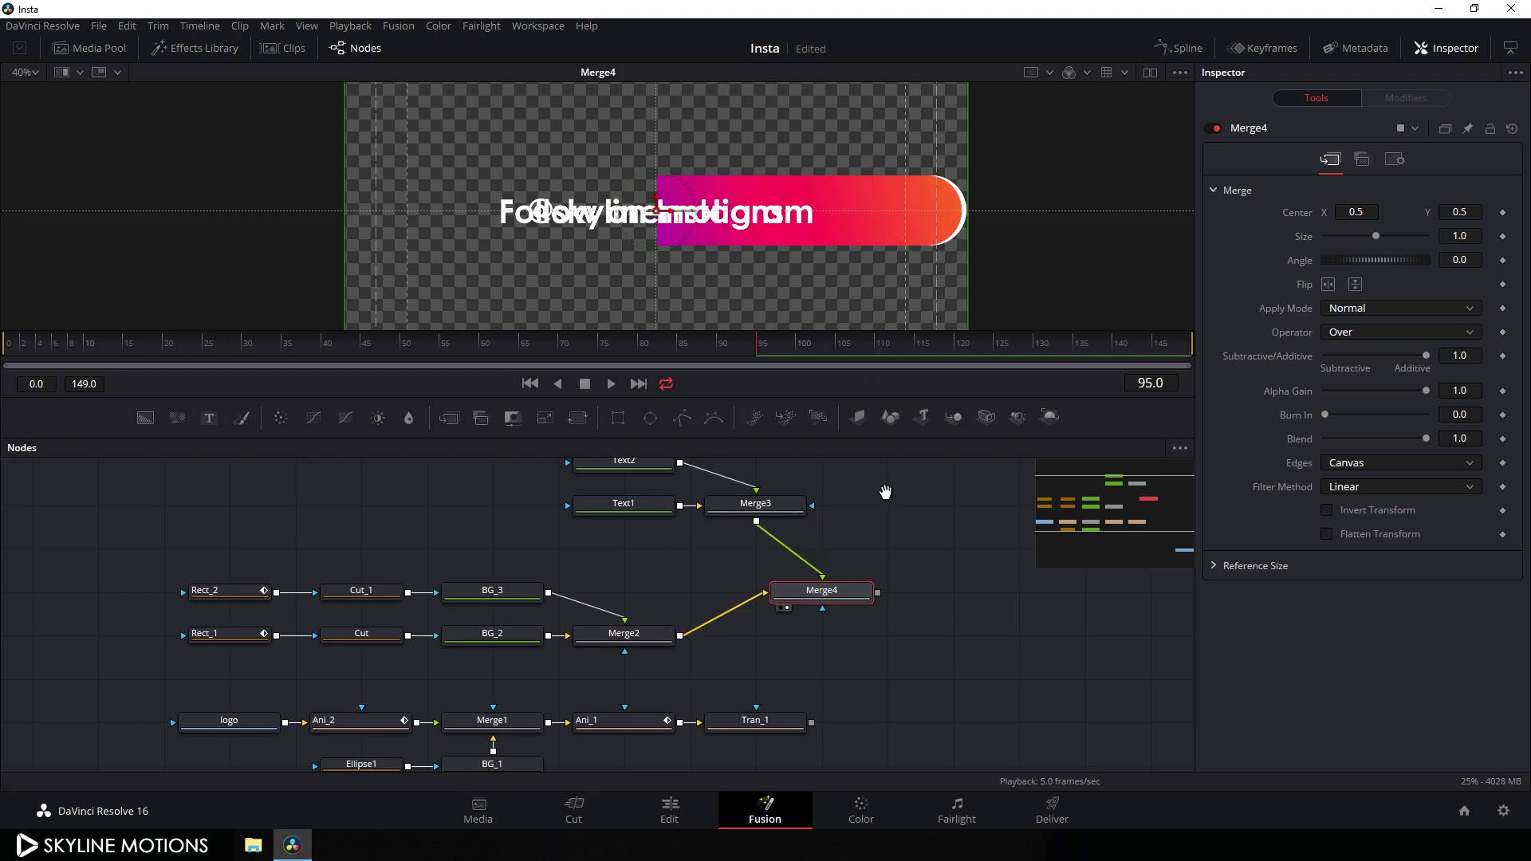
pyautogui.scroll(1, 880, 478)
pyautogui.click(648, 525)
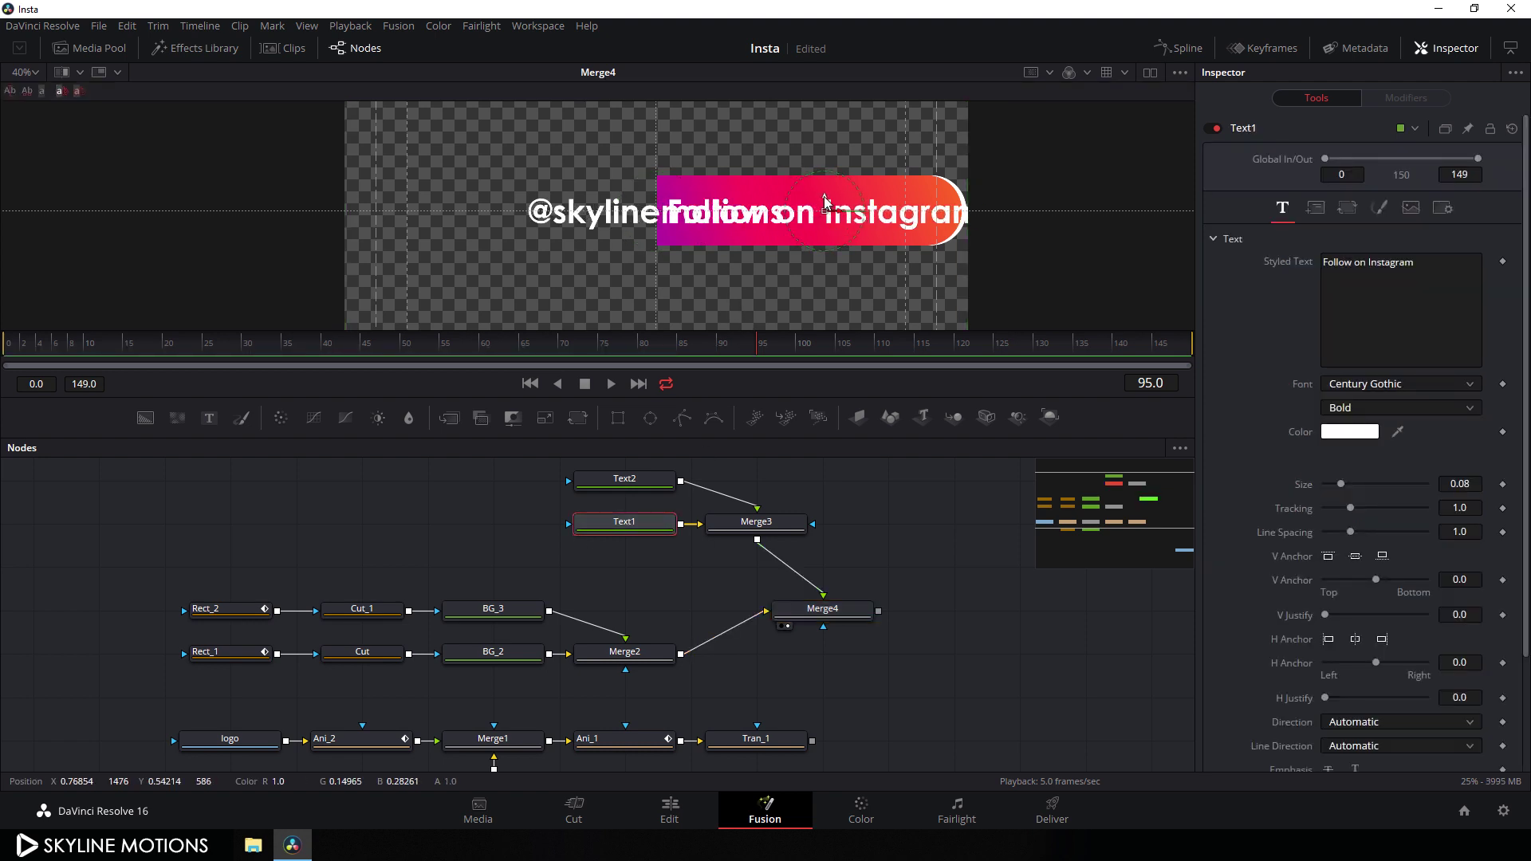
pyautogui.moveTo(830, 210); pyautogui.dragTo(824, 185)
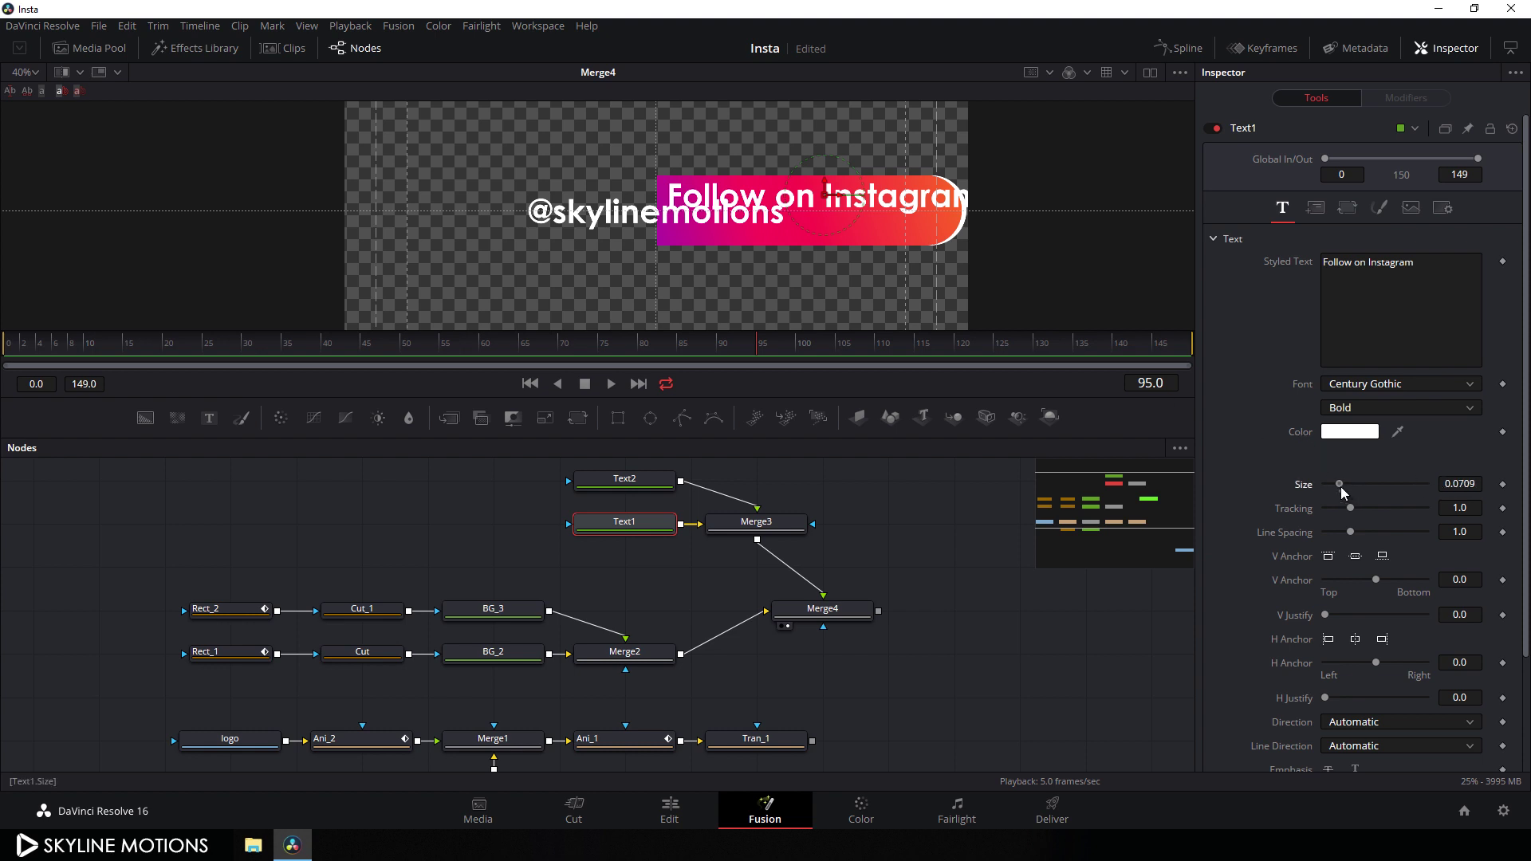
# Set Text1's size to 0.045 and centre it across the top of the pill
pyautogui.moveTo(1473, 483)
pyautogui.mouseDown()
pyautogui.moveTo(1455, 483)
pyautogui.moveTo(1473, 482)
pyautogui.mouseUp()
pyautogui.click(1473, 483)
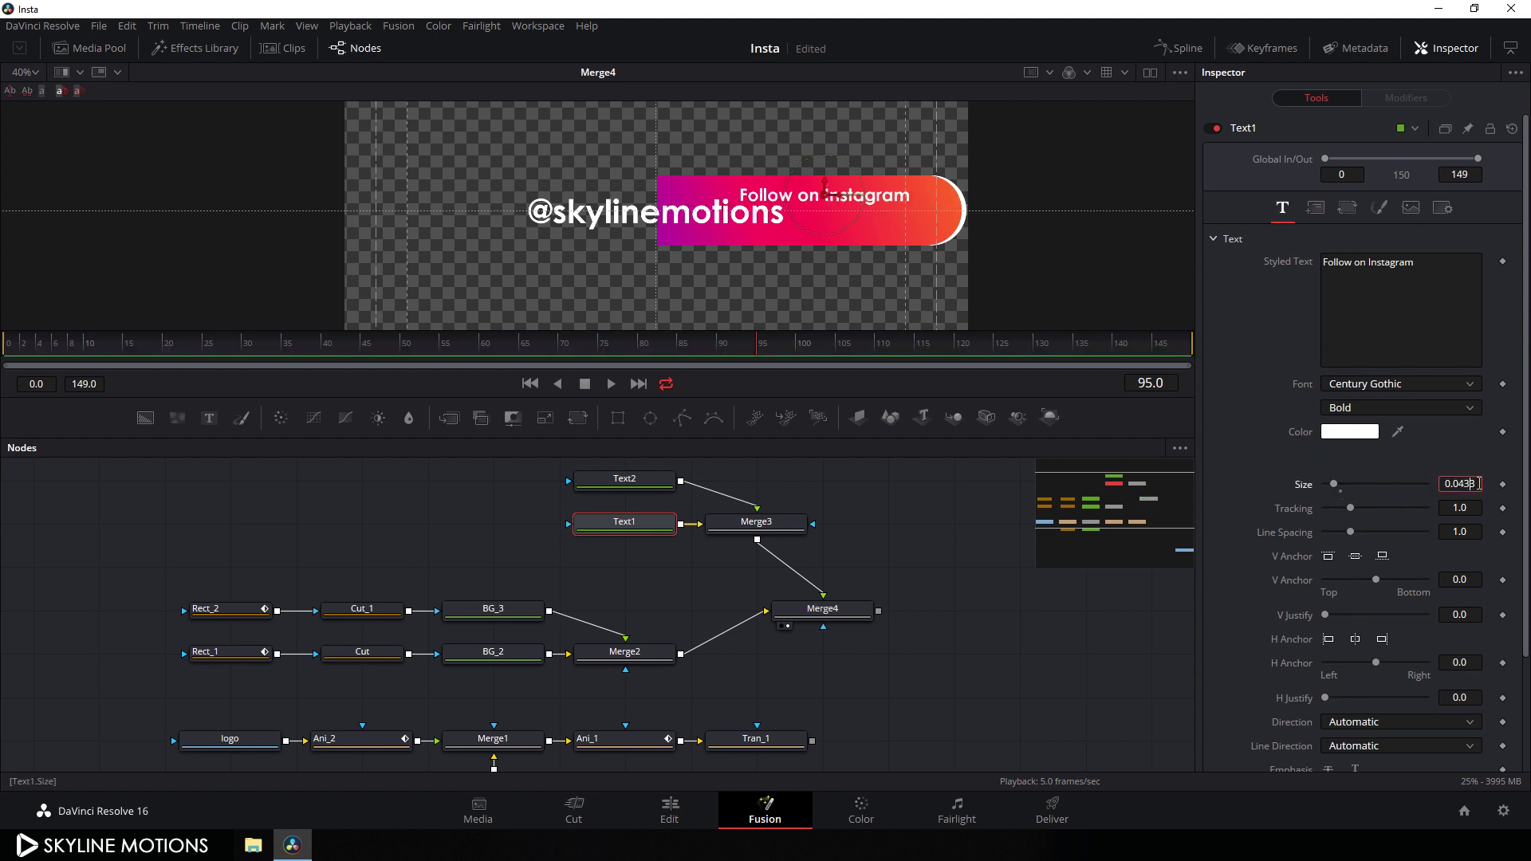
pyautogui.write('0.045')
pyautogui.press('Tab')
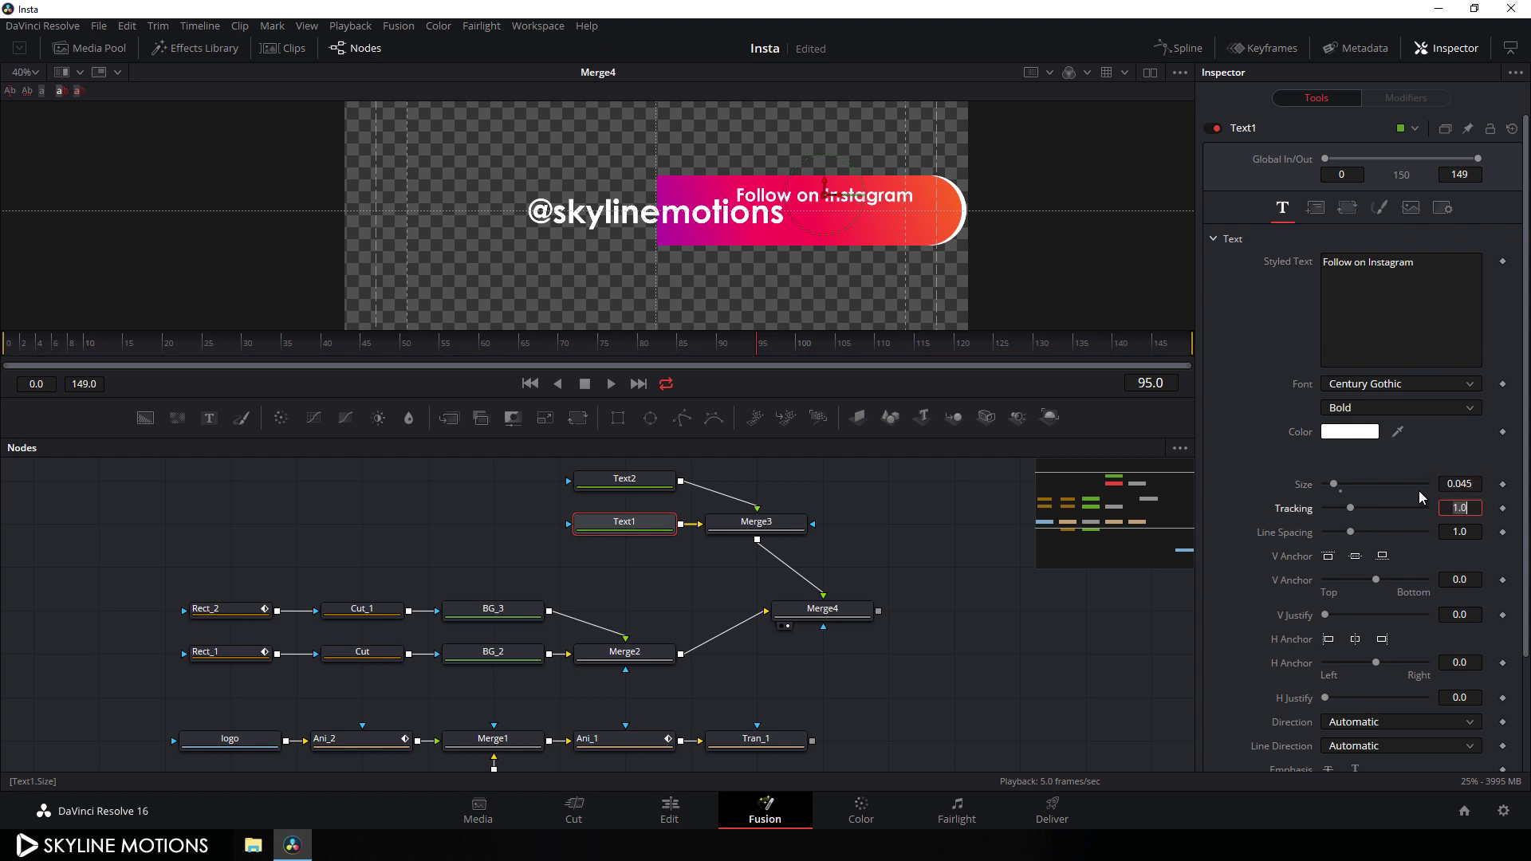
pyautogui.click(837, 200)
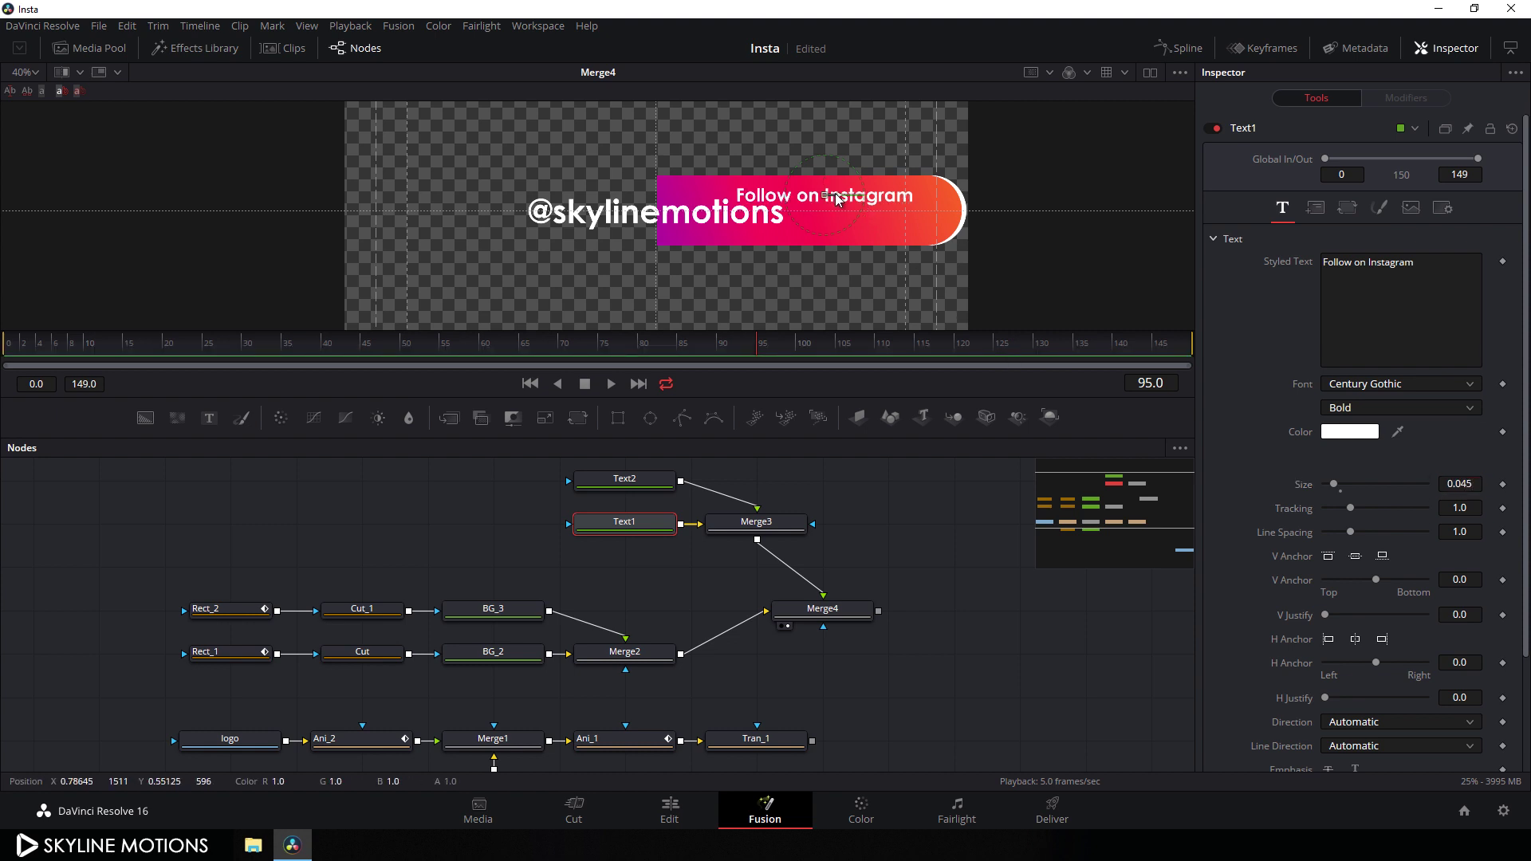
pyautogui.moveTo(838, 199); pyautogui.dragTo(800, 200)
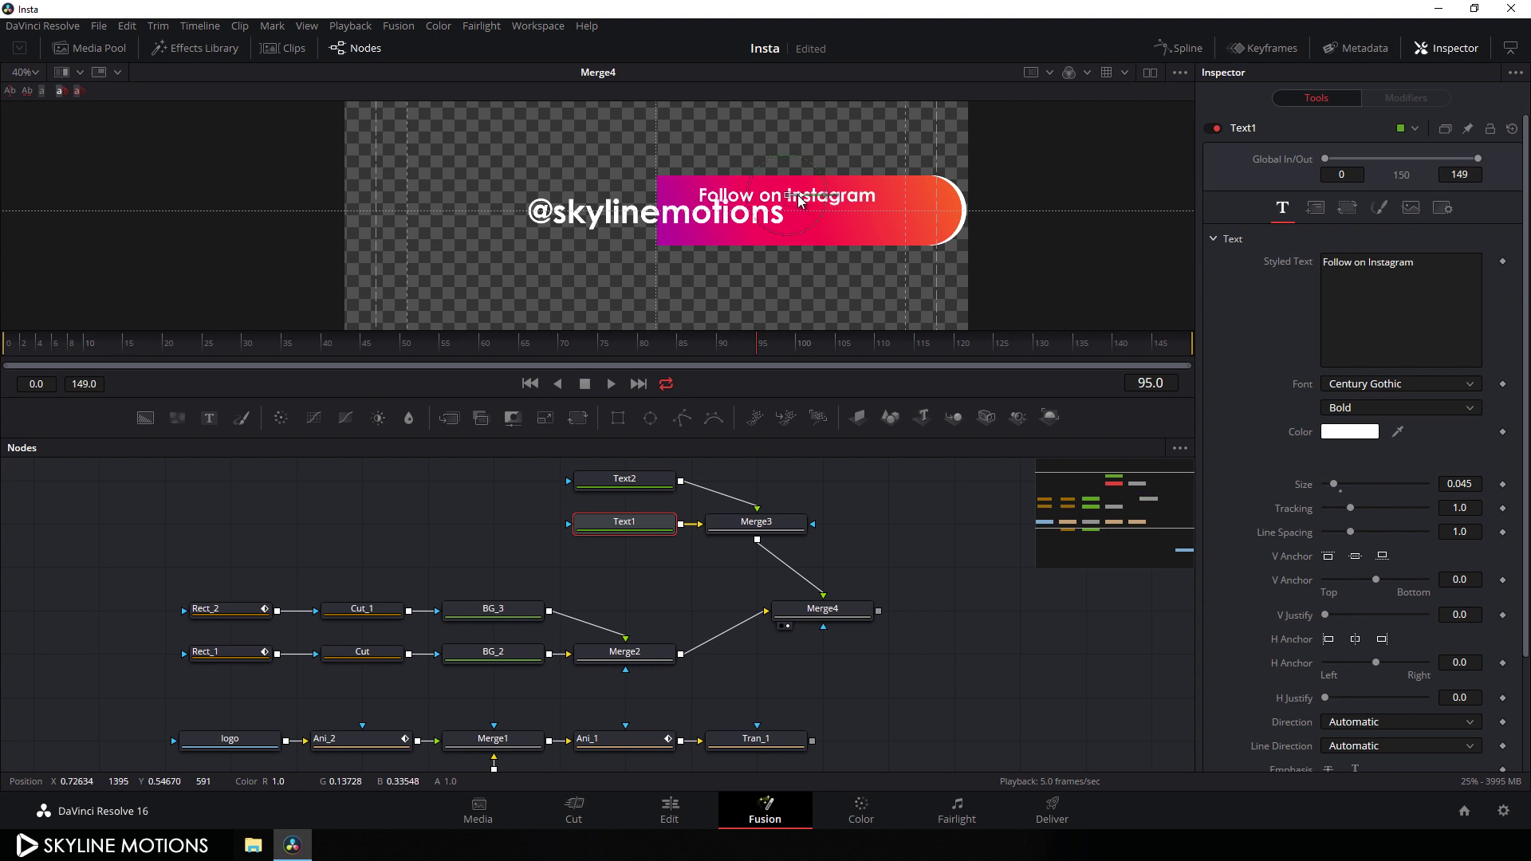
pyautogui.click(630, 478)
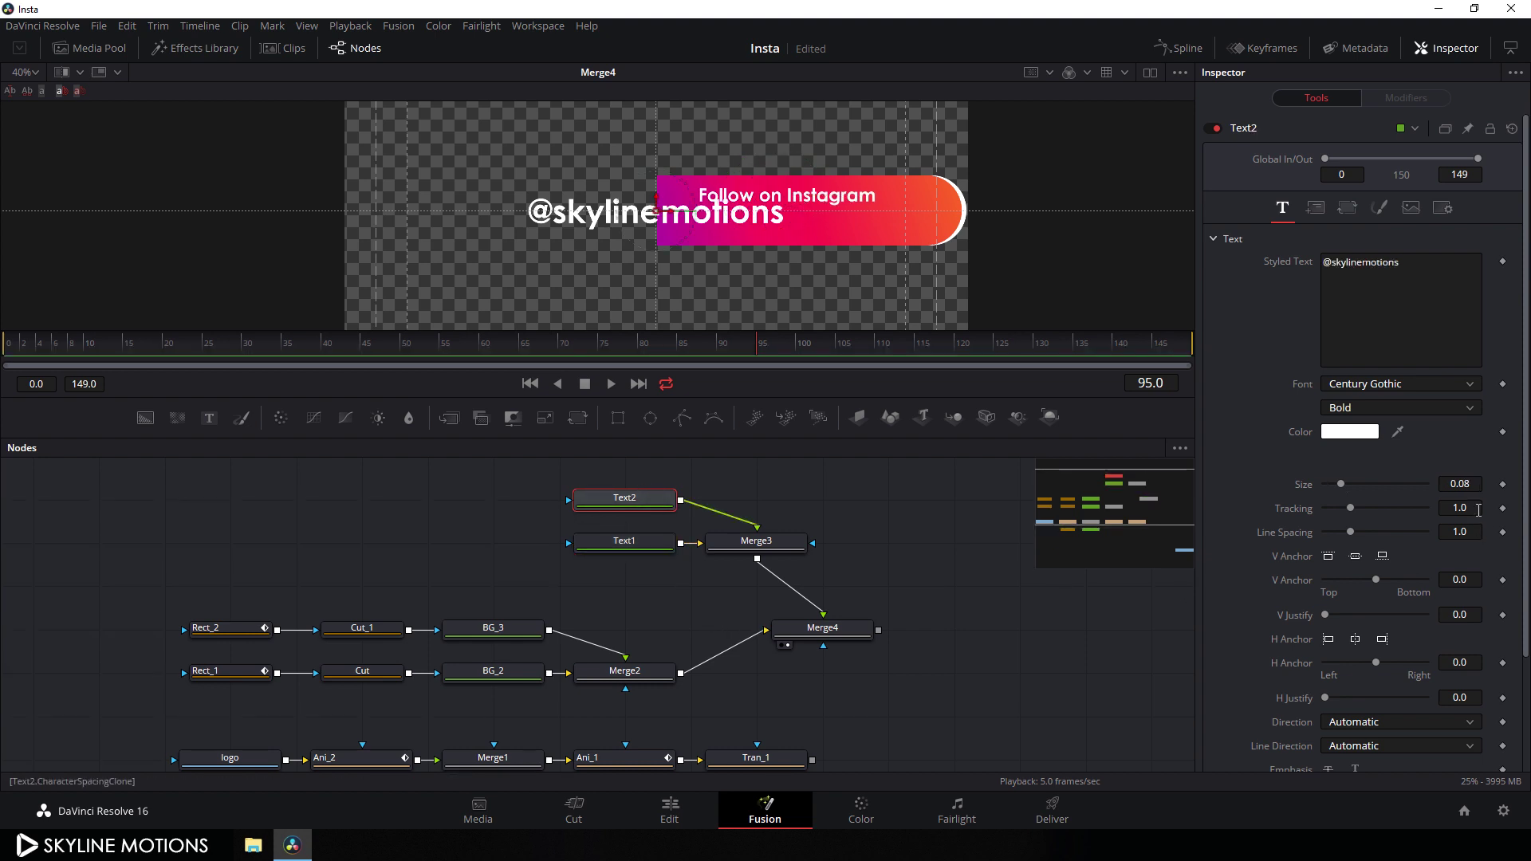
pyautogui.moveTo(1343, 484); pyautogui.dragTo(1339, 483)
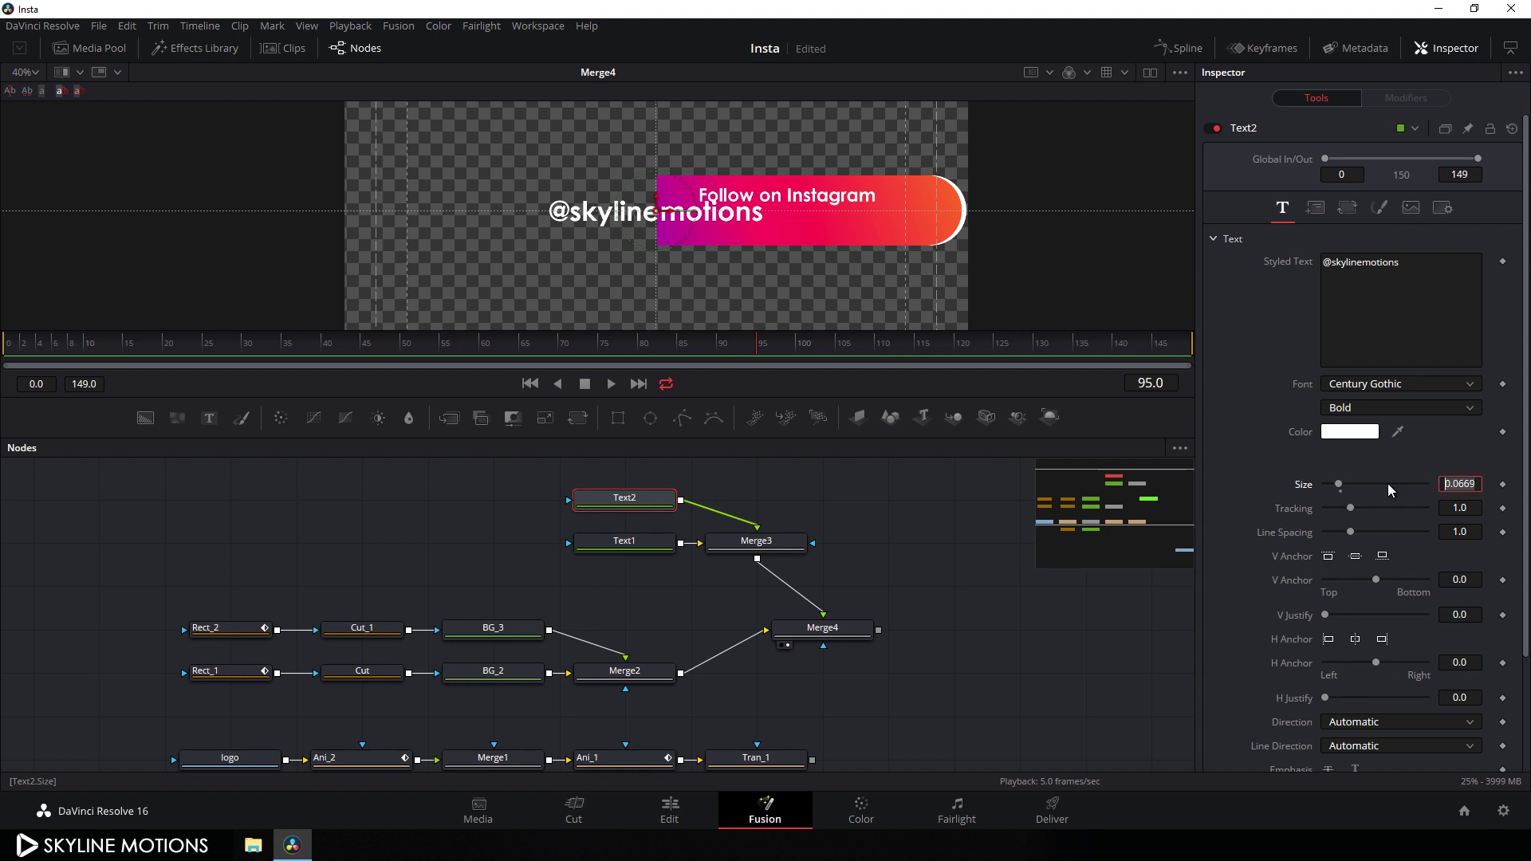
pyautogui.write('0.07')
pyautogui.press('Tab')
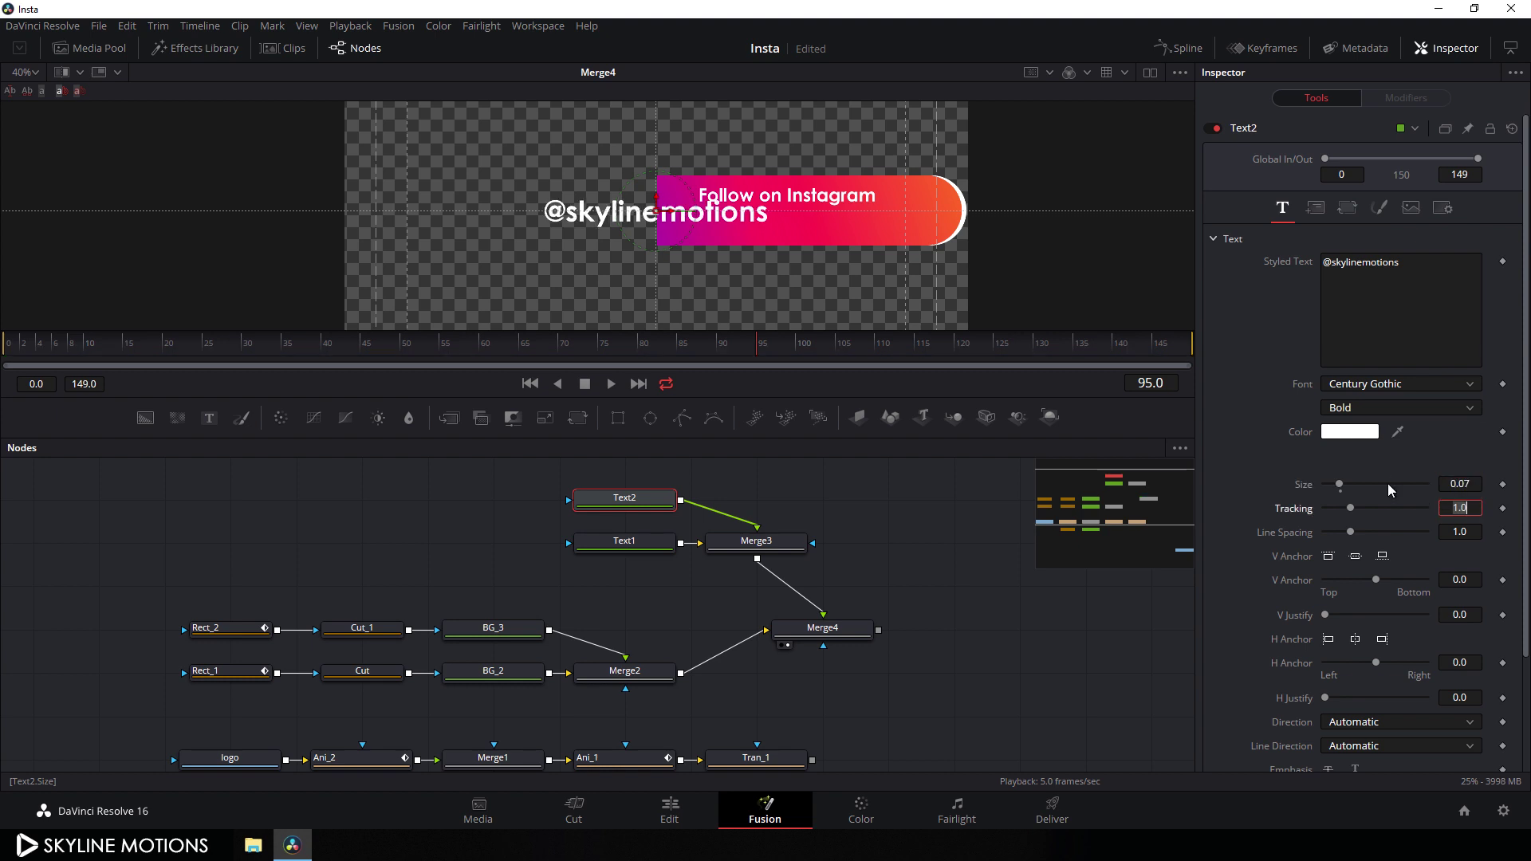
pyautogui.moveTo(662, 210); pyautogui.dragTo(805, 219)
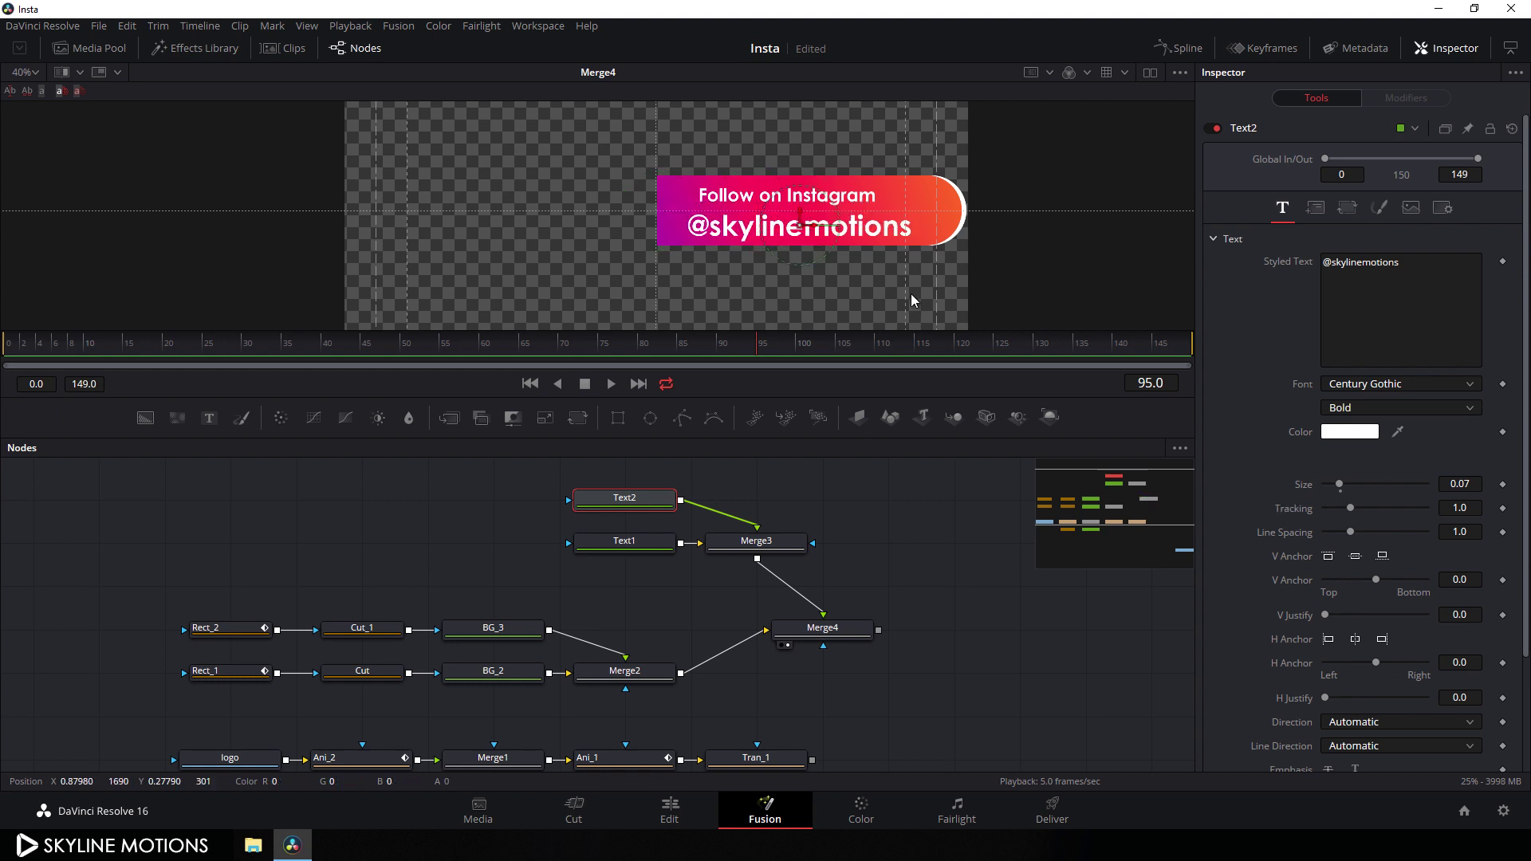
# Shift Follow on Instagram slightly left and move Merge4 beside Merge3, wired from Merge3
pyautogui.scroll(2, 948, 250)
pyautogui.scroll(2, 948, 251)
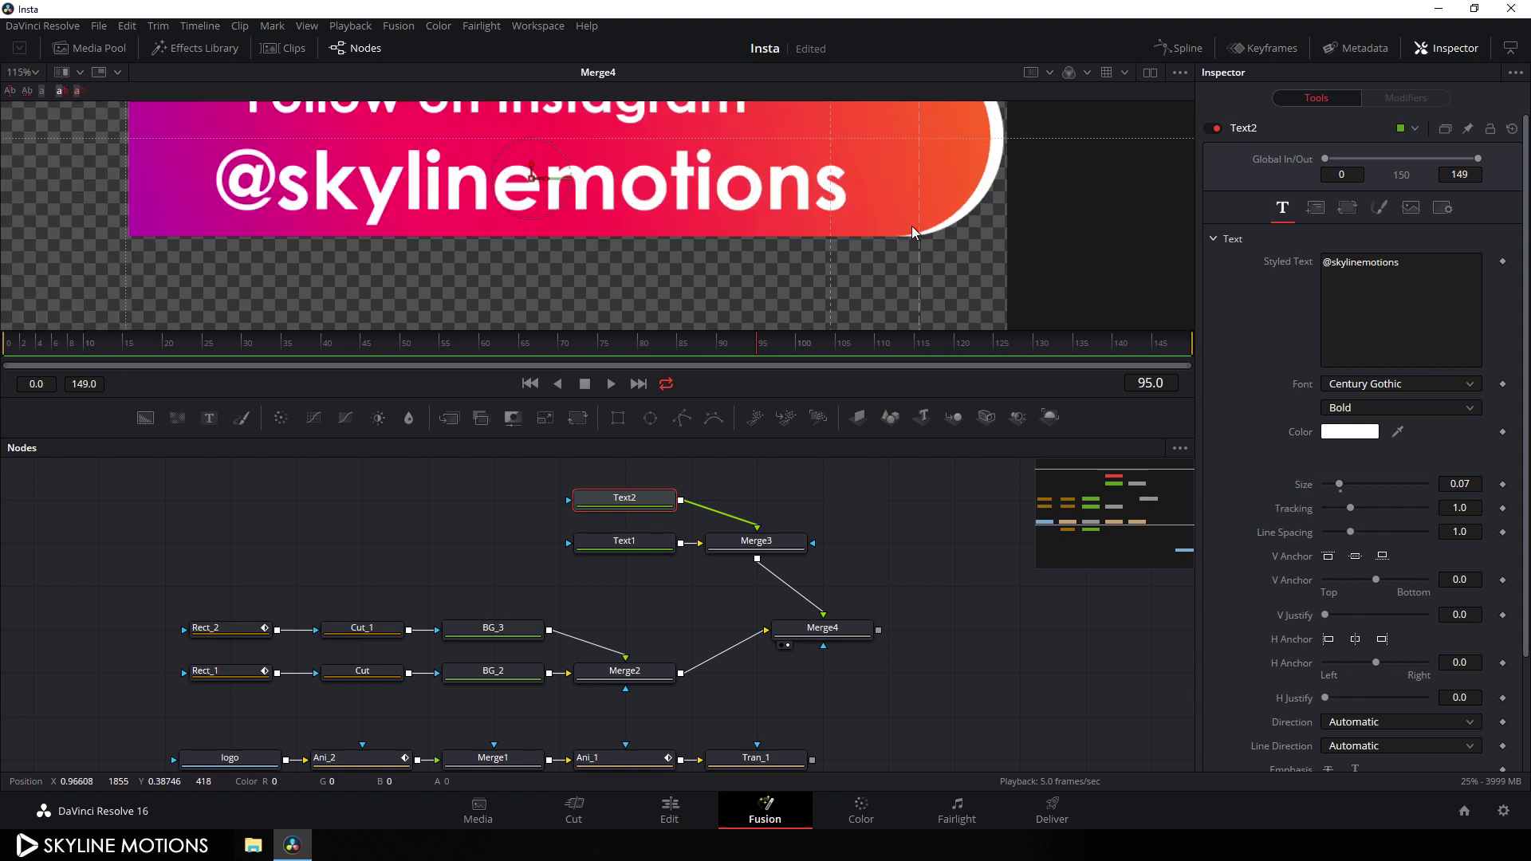
pyautogui.scroll(-1, 912, 227)
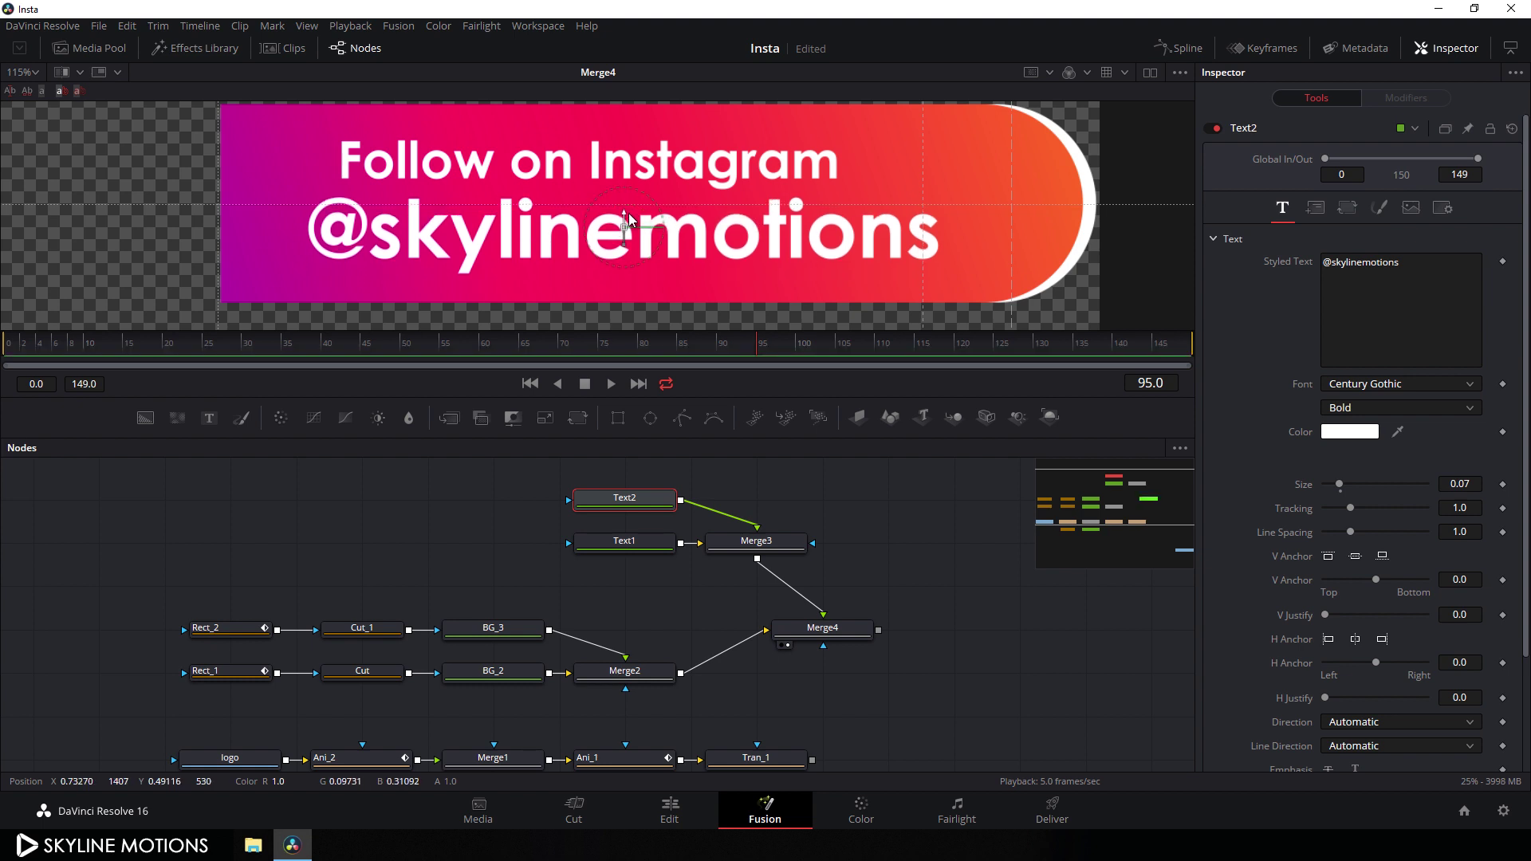
pyautogui.click(632, 544)
pyautogui.moveTo(603, 165); pyautogui.dragTo(578, 165)
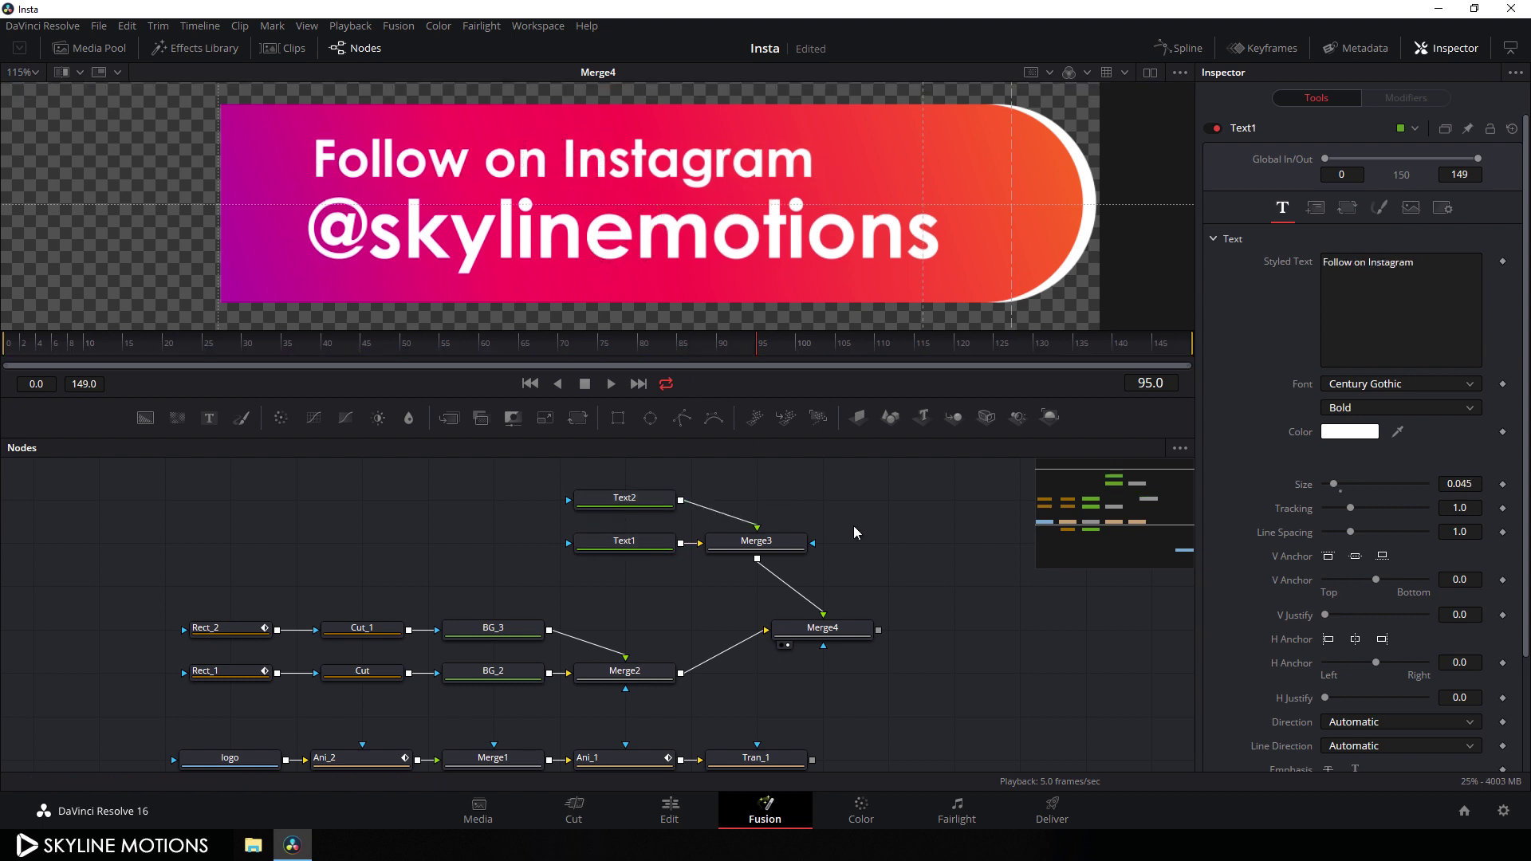
pyautogui.moveTo(800, 635); pyautogui.dragTo(888, 659)
pyautogui.moveTo(917, 596); pyautogui.dragTo(858, 553)
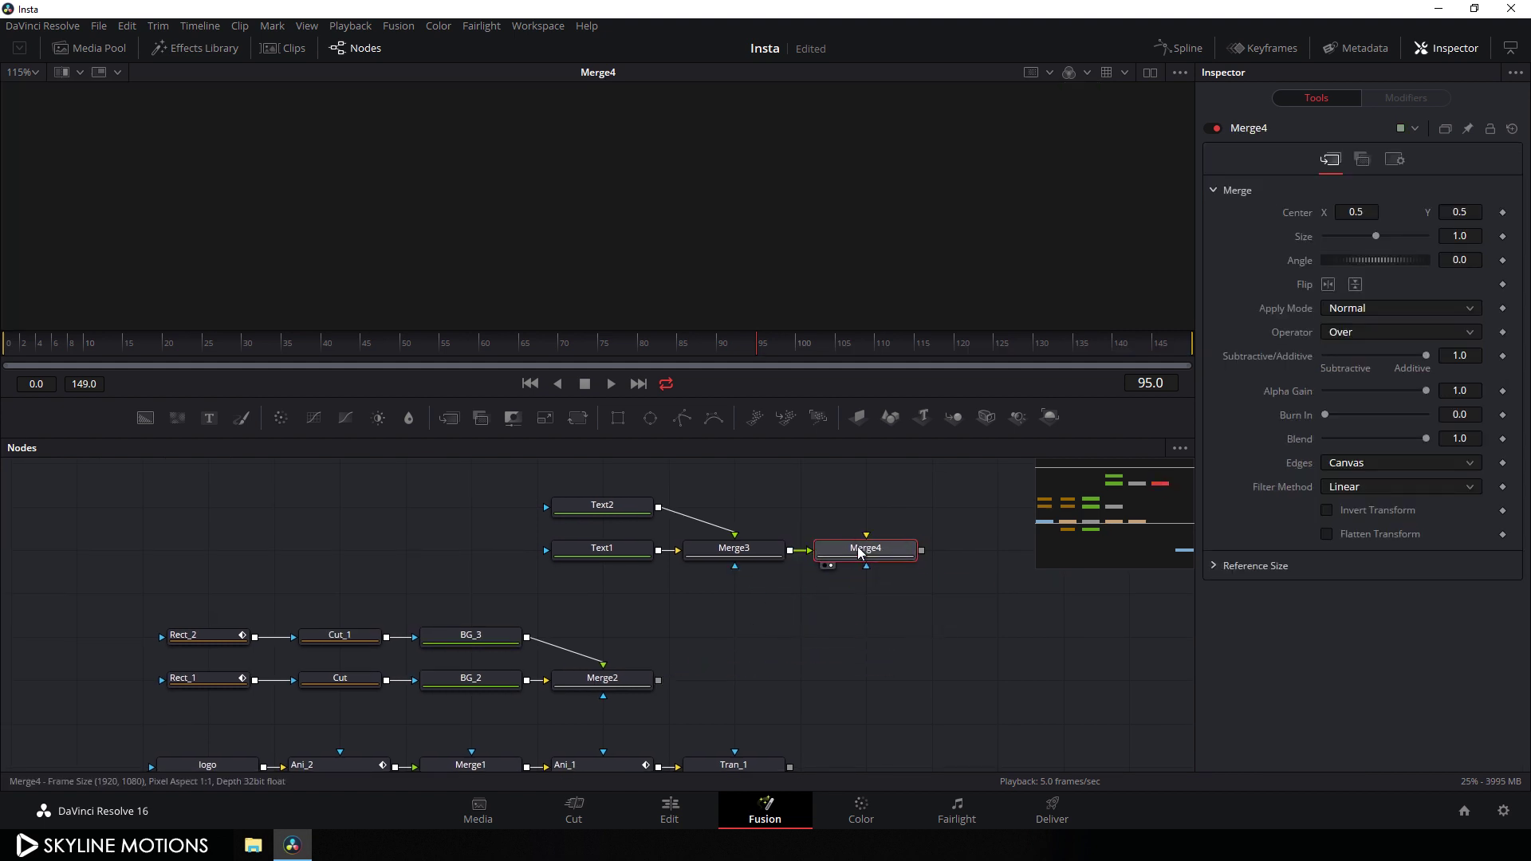
# Add a solid Background node, rename it Matte, and view it
pyautogui.scroll(3, 877, 543)
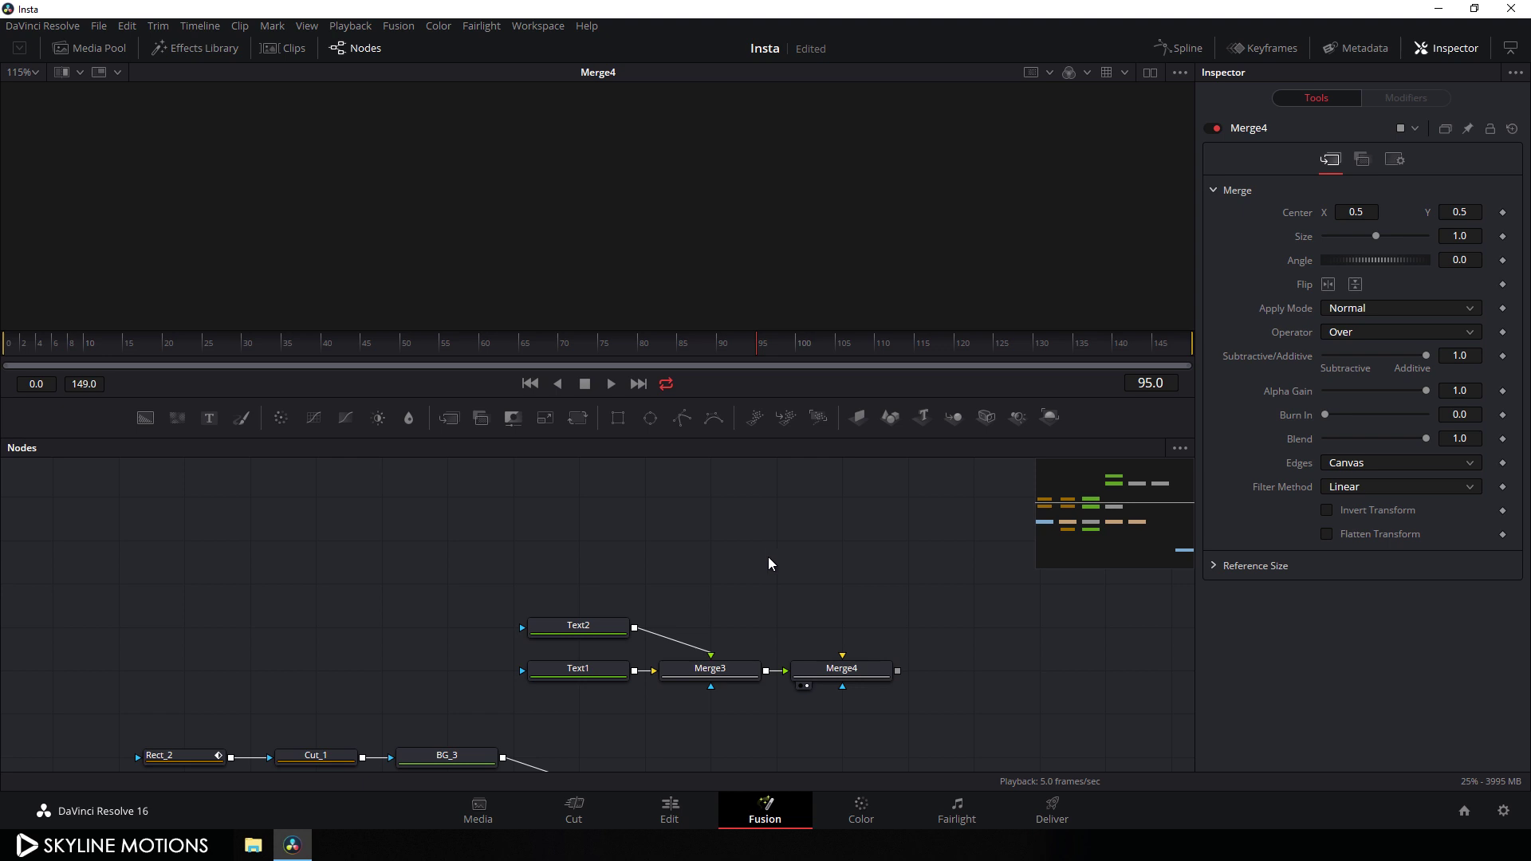
pyautogui.moveTo(158, 428); pyautogui.dragTo(758, 548)
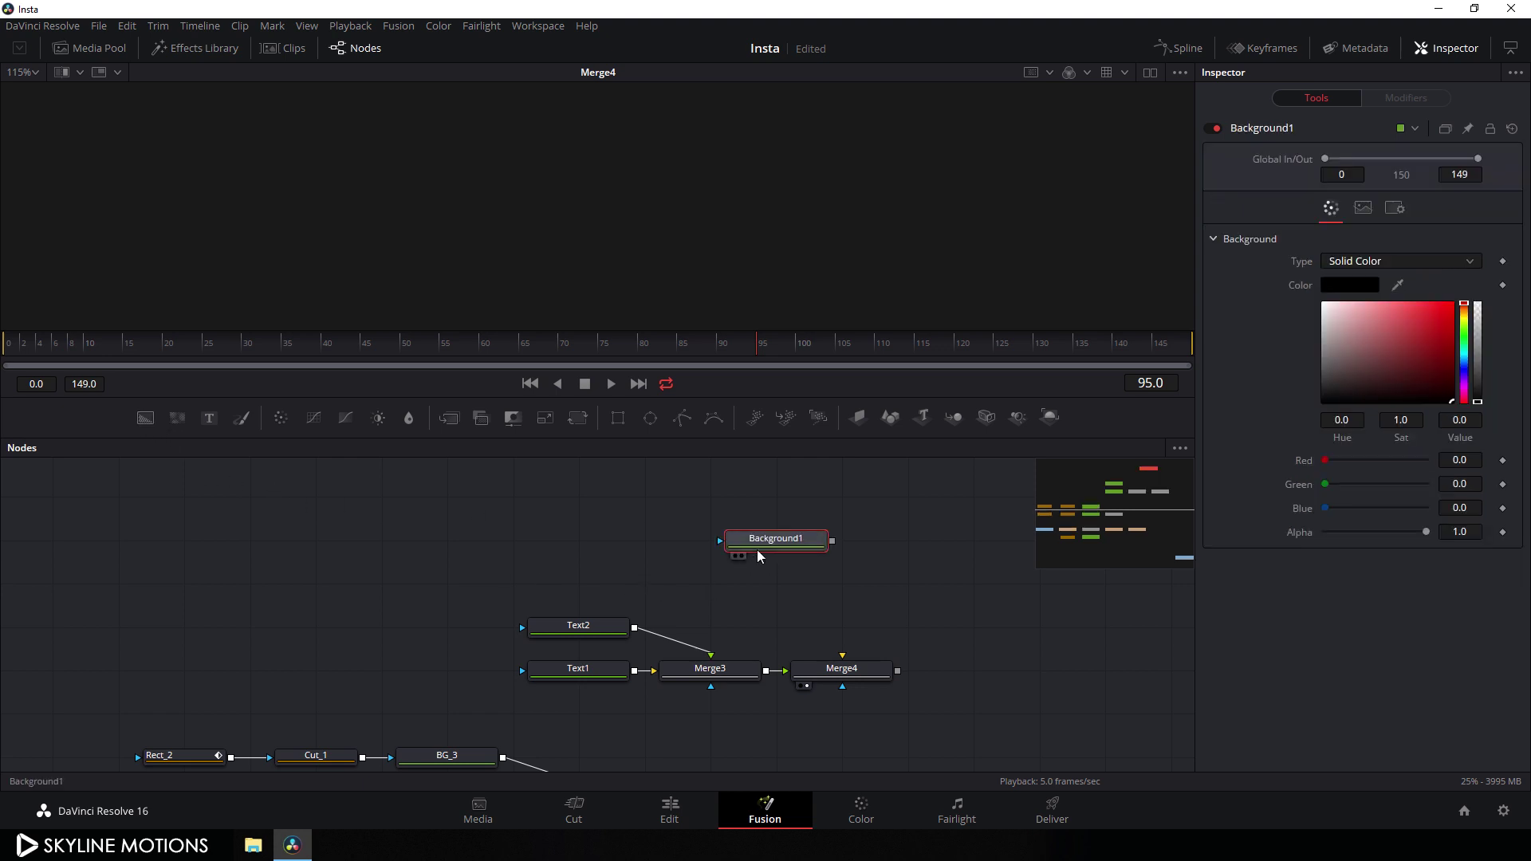
pyautogui.press('F2')
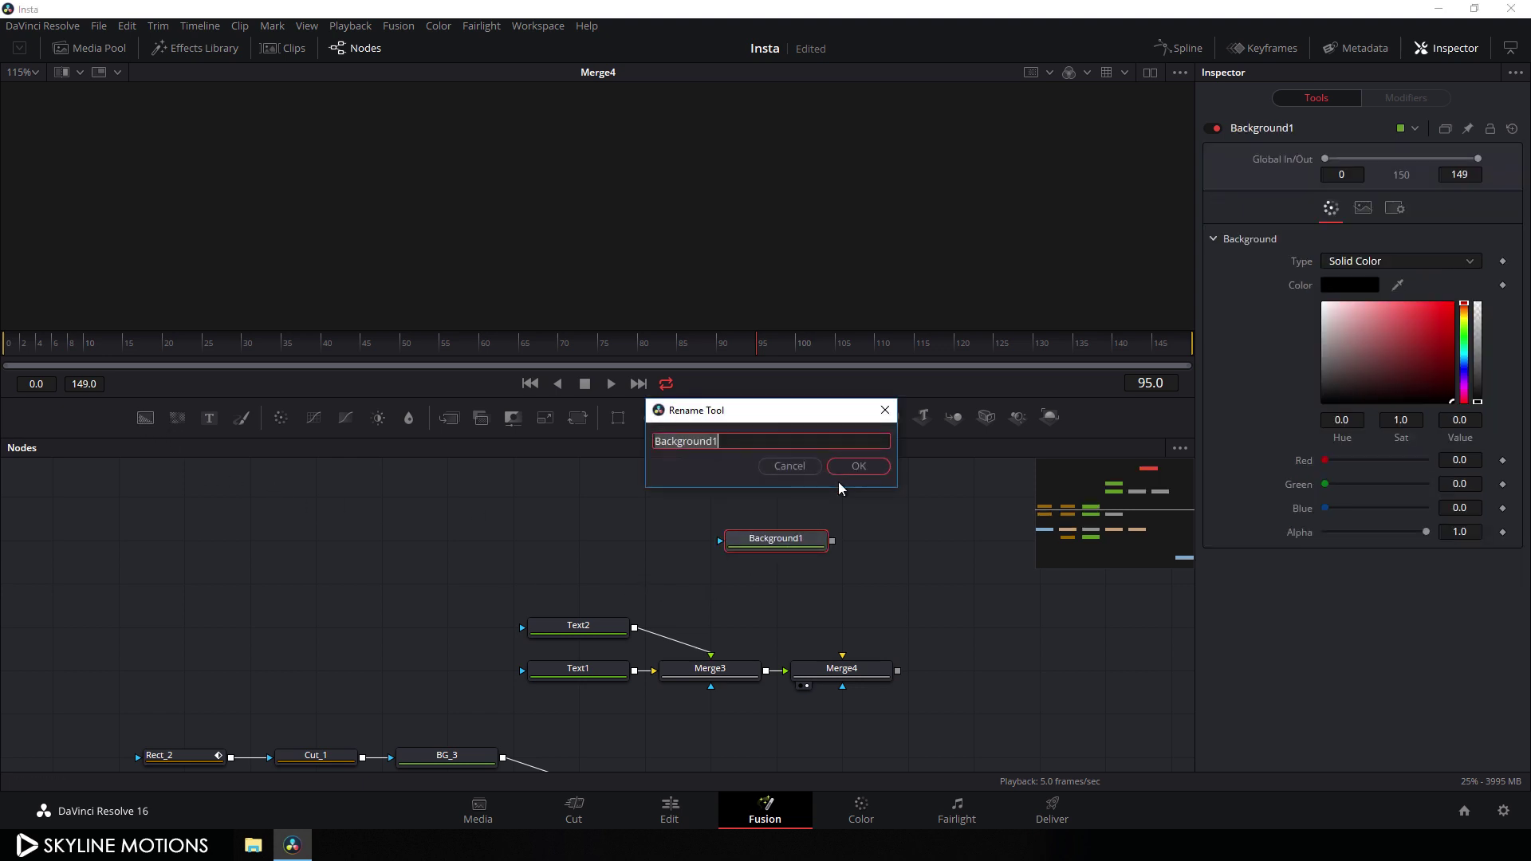
pyautogui.write('Matte')
pyautogui.press('Return')
pyautogui.press('1')
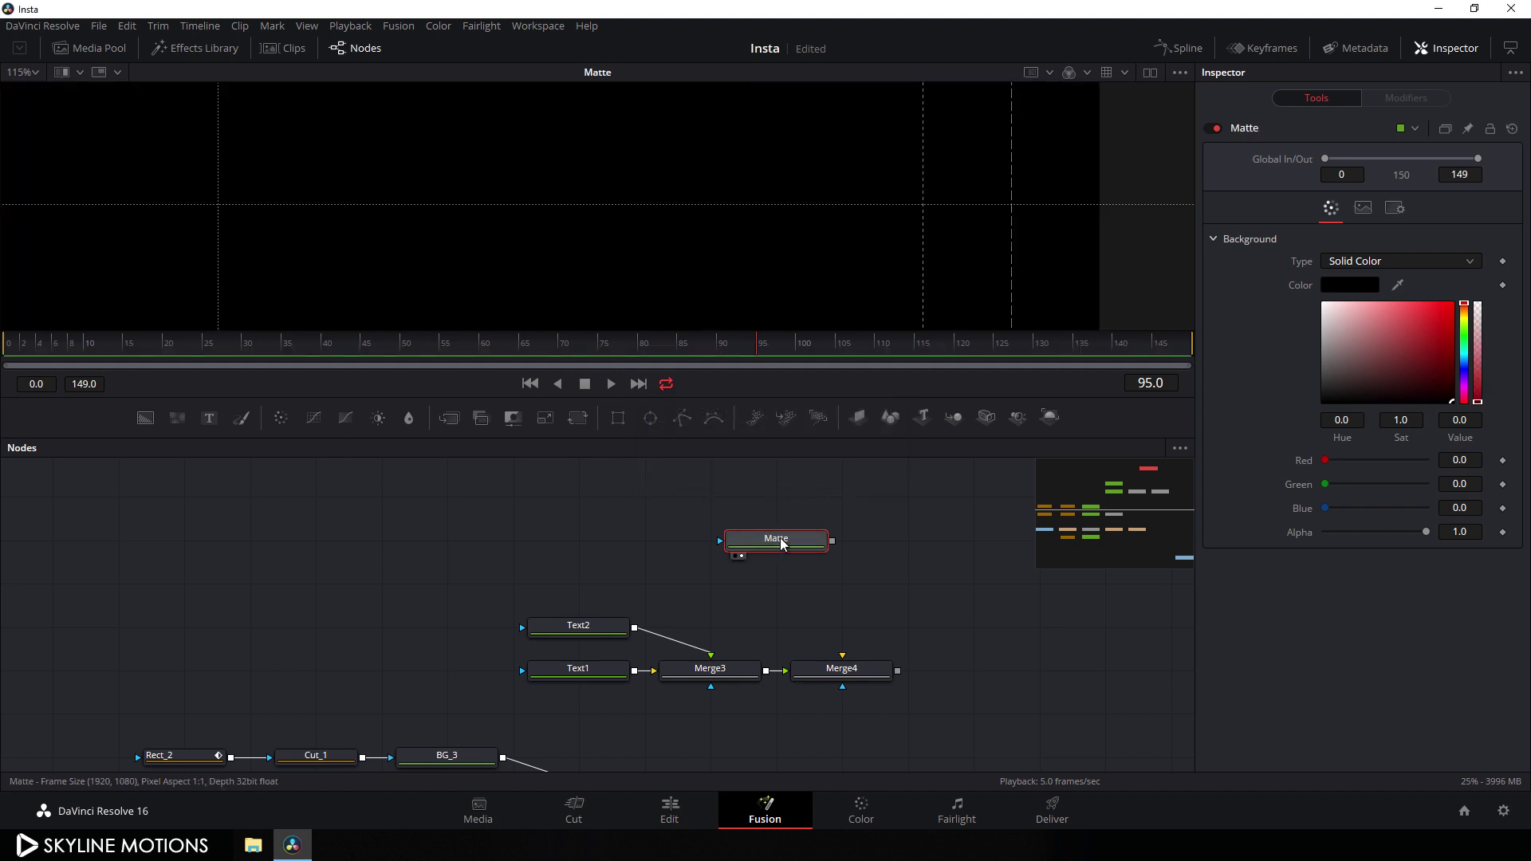
# Add a Rectangle mask to Matte, rename it Mask, and place it left of Matte
pyautogui.click(619, 421)
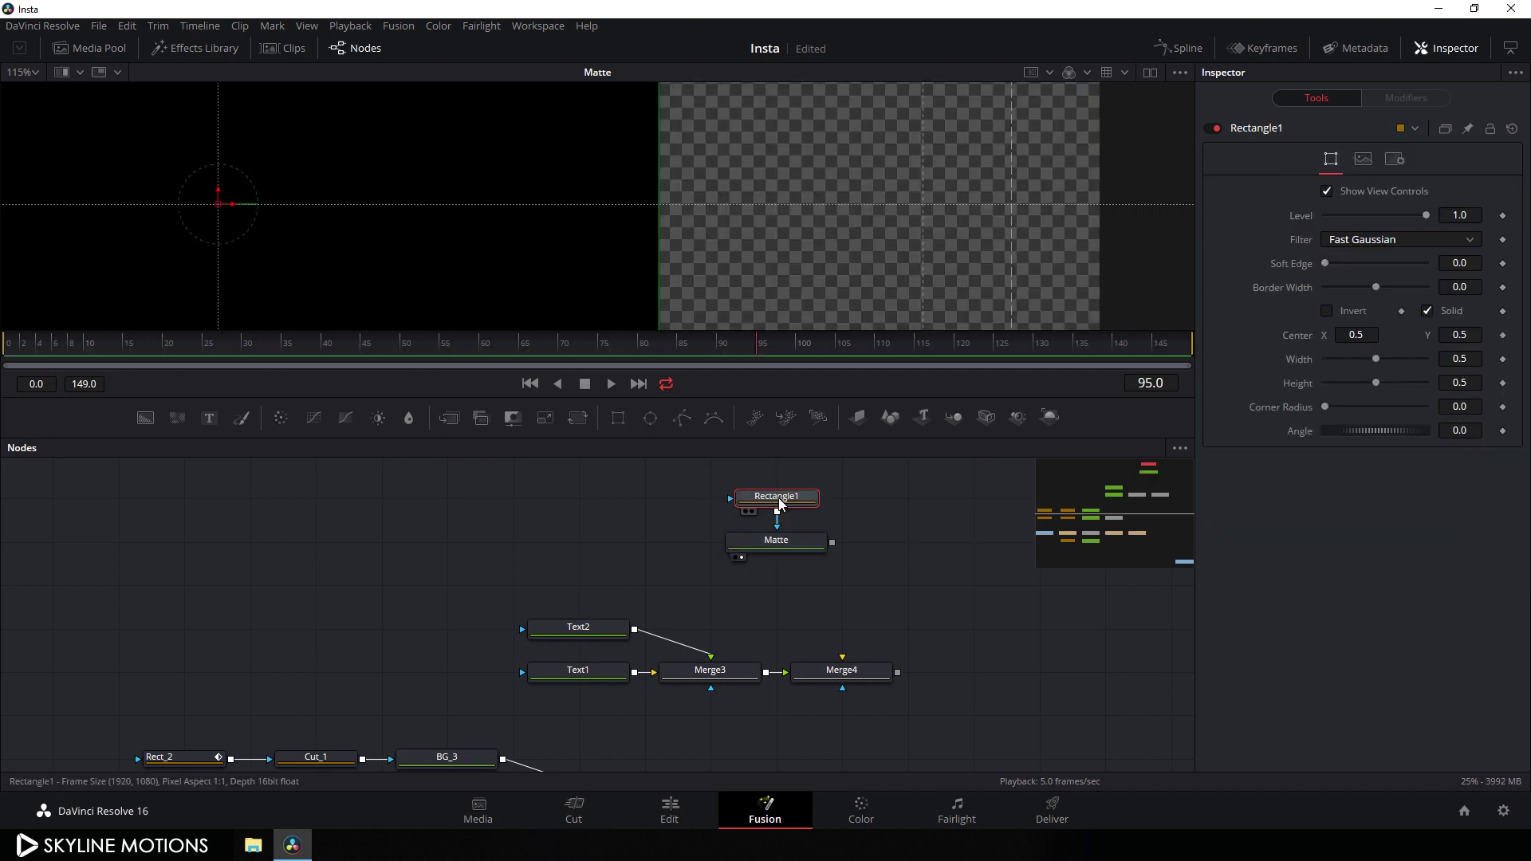
pyautogui.press('F2')
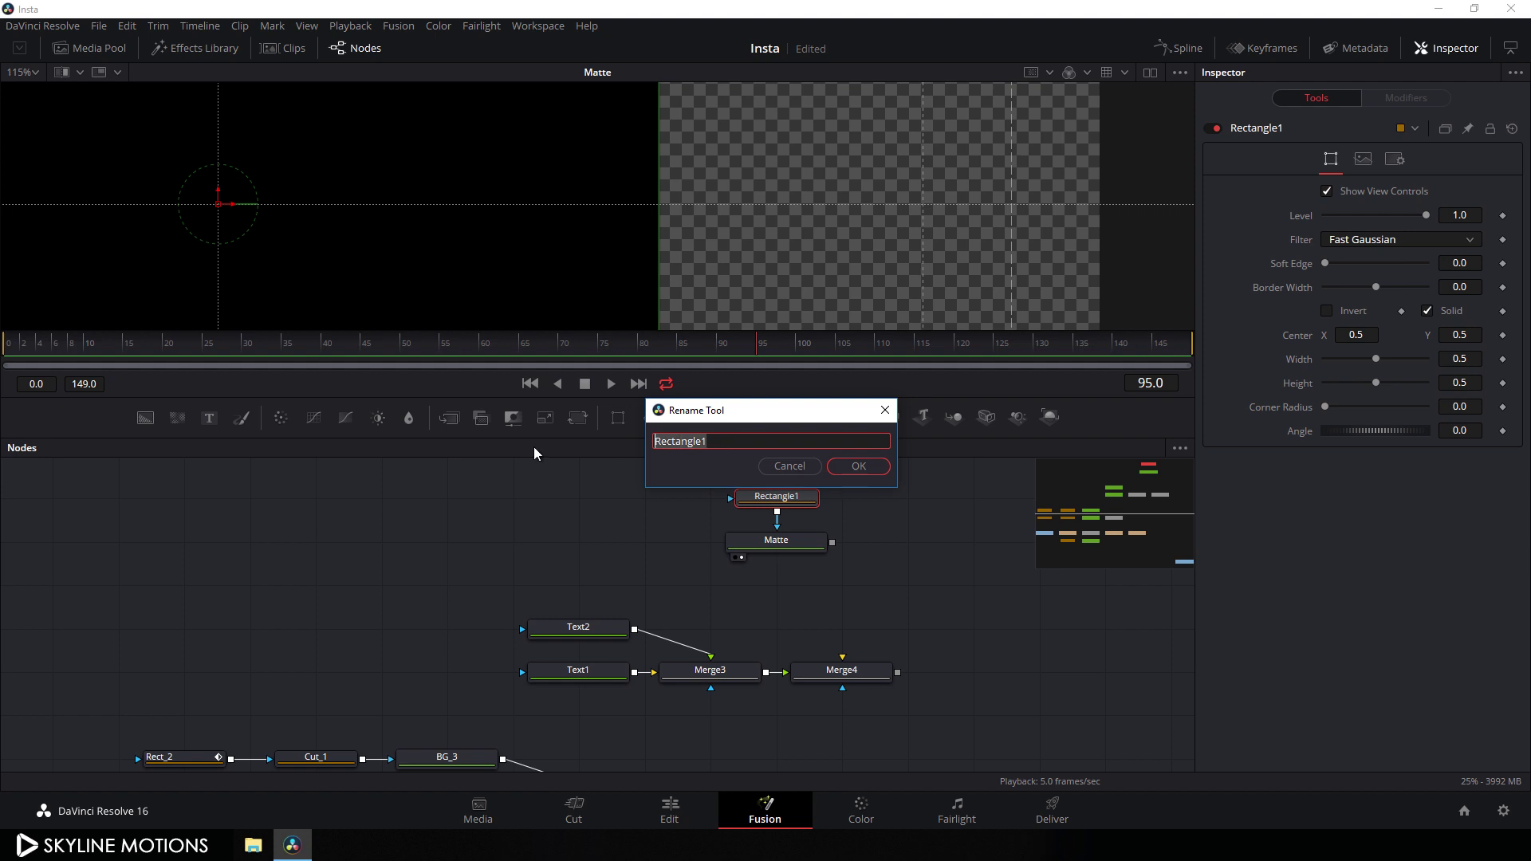
pyautogui.write('Mask')
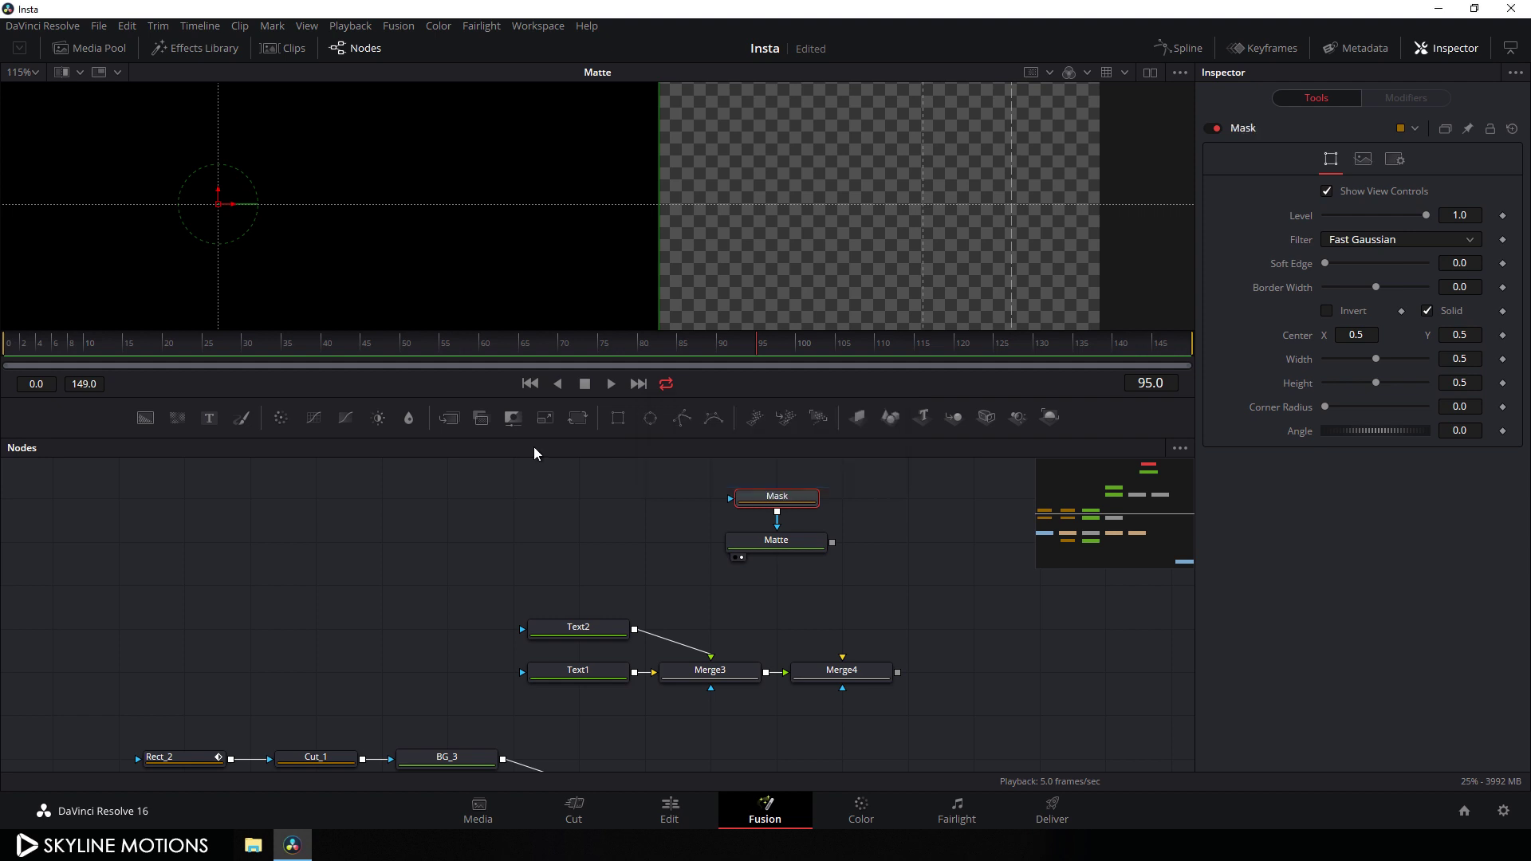
pyautogui.press('Return')
pyautogui.moveTo(785, 500); pyautogui.dragTo(829, 584)
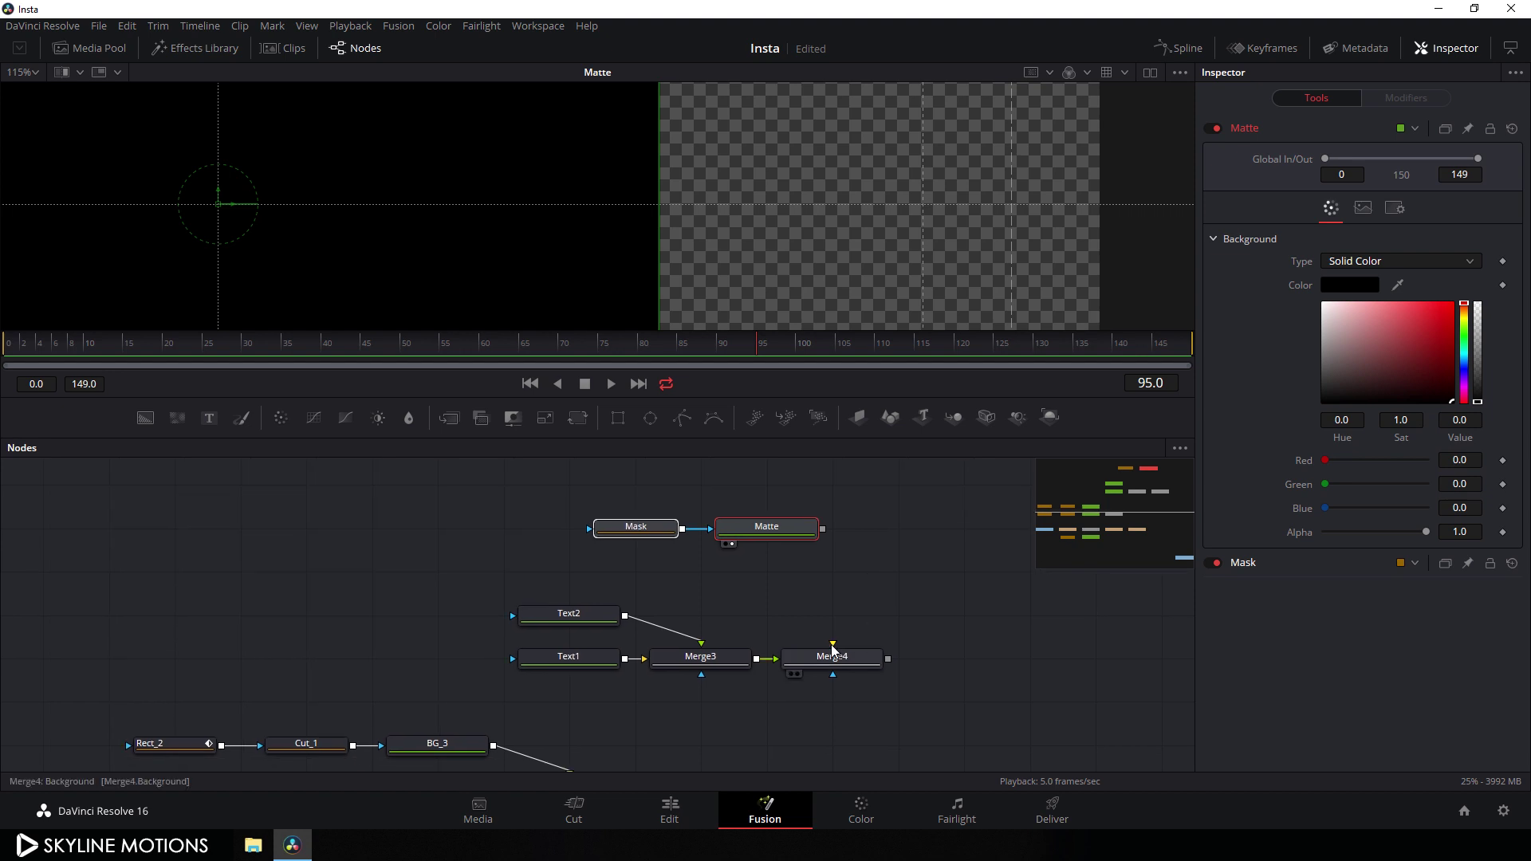
# Connect Matte as Merge4's background and view Merge4
pyautogui.moveTo(833, 642); pyautogui.dragTo(768, 544)
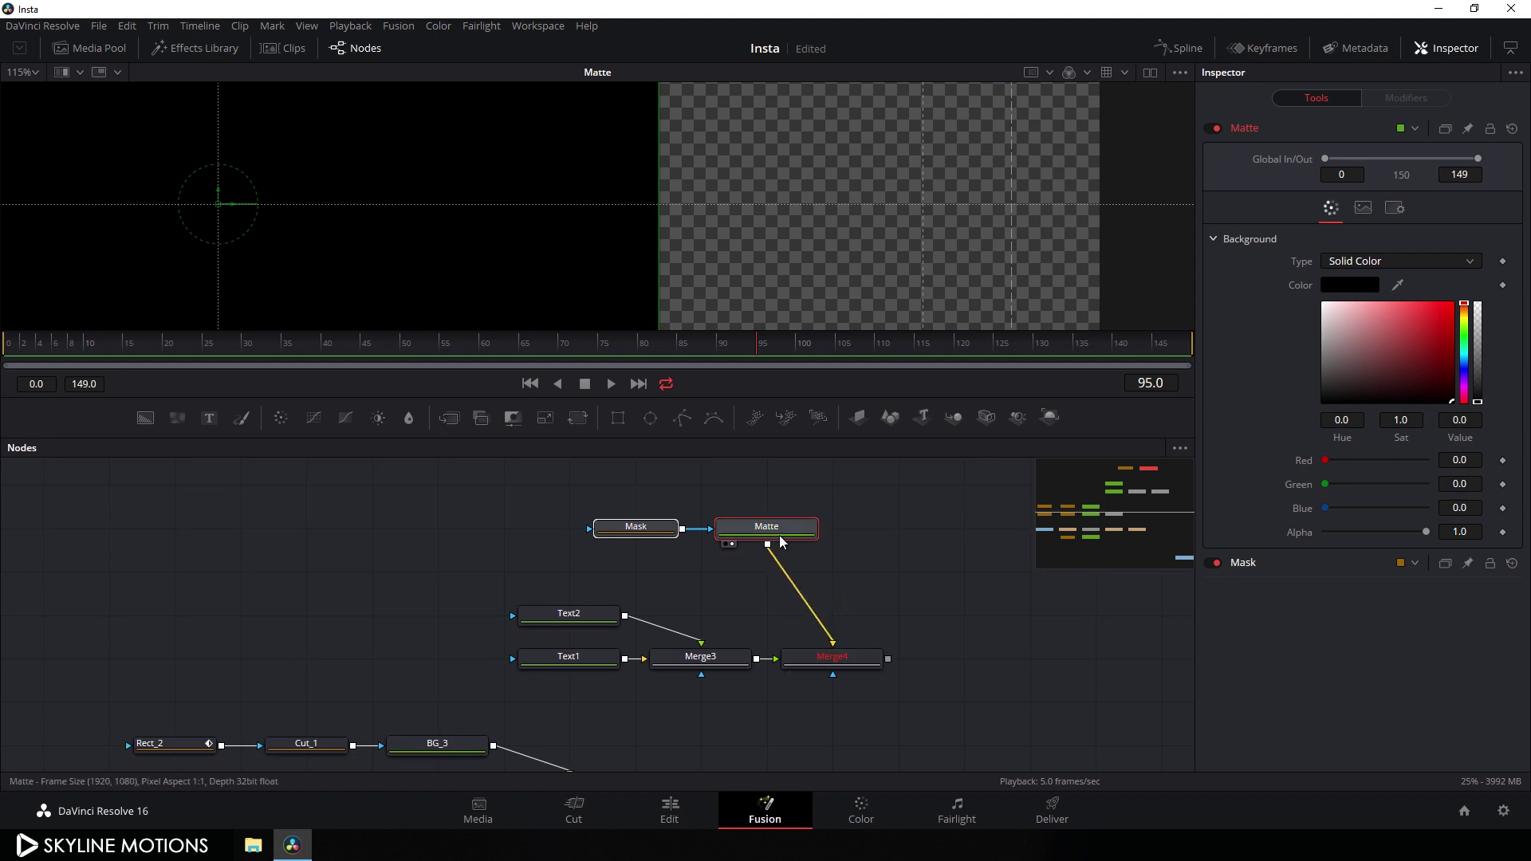
pyautogui.moveTo(835, 669); pyautogui.dragTo(558, 223)
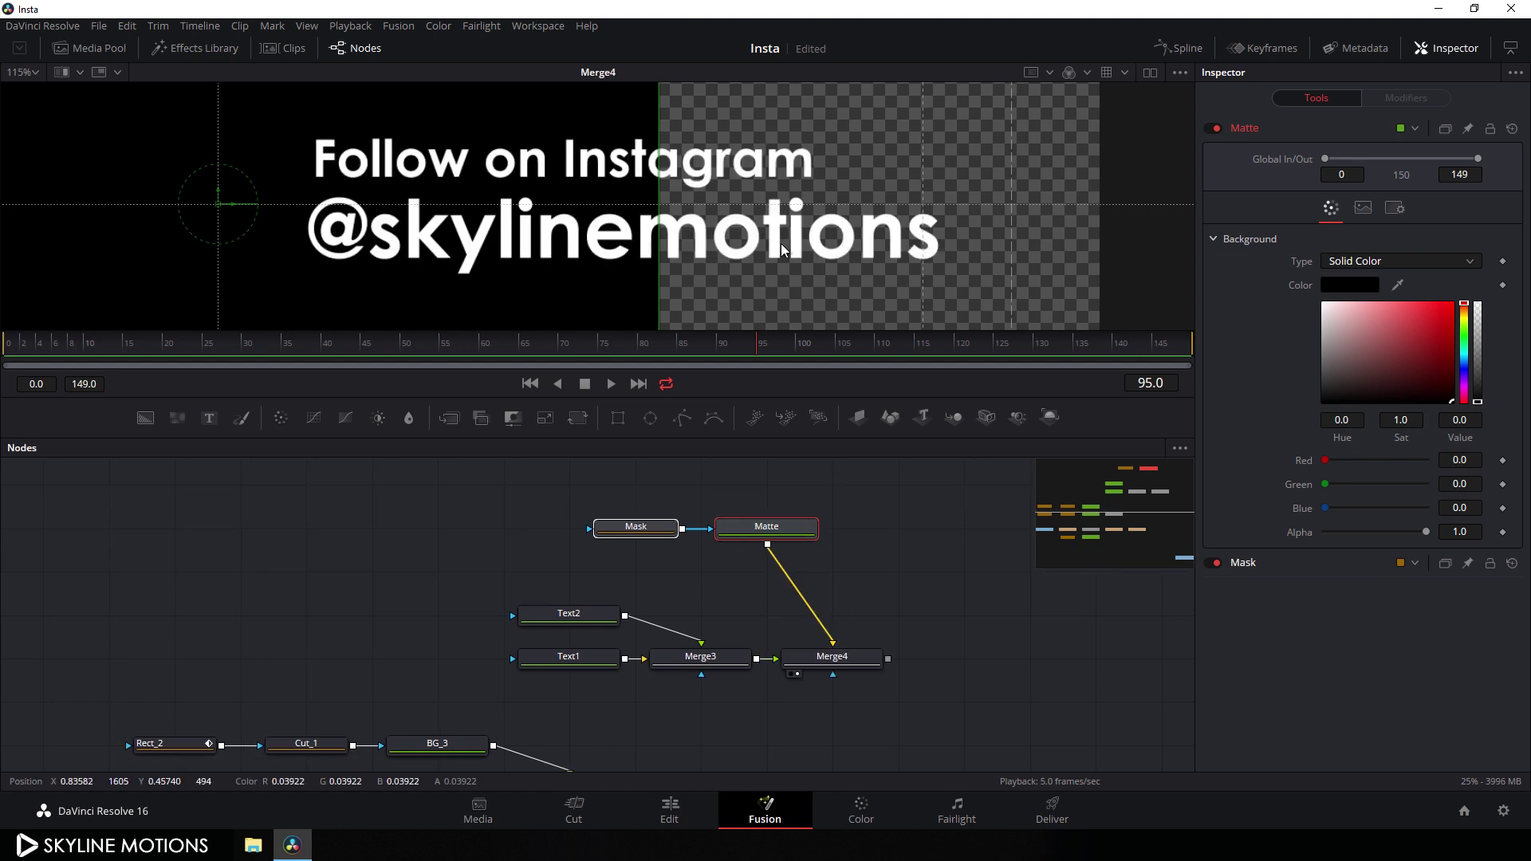
pyautogui.scroll(-2, 587, 237)
# Move and resize the Mask rectangle to about 0.52 by 0.18 around both text lines
pyautogui.click(521, 244)
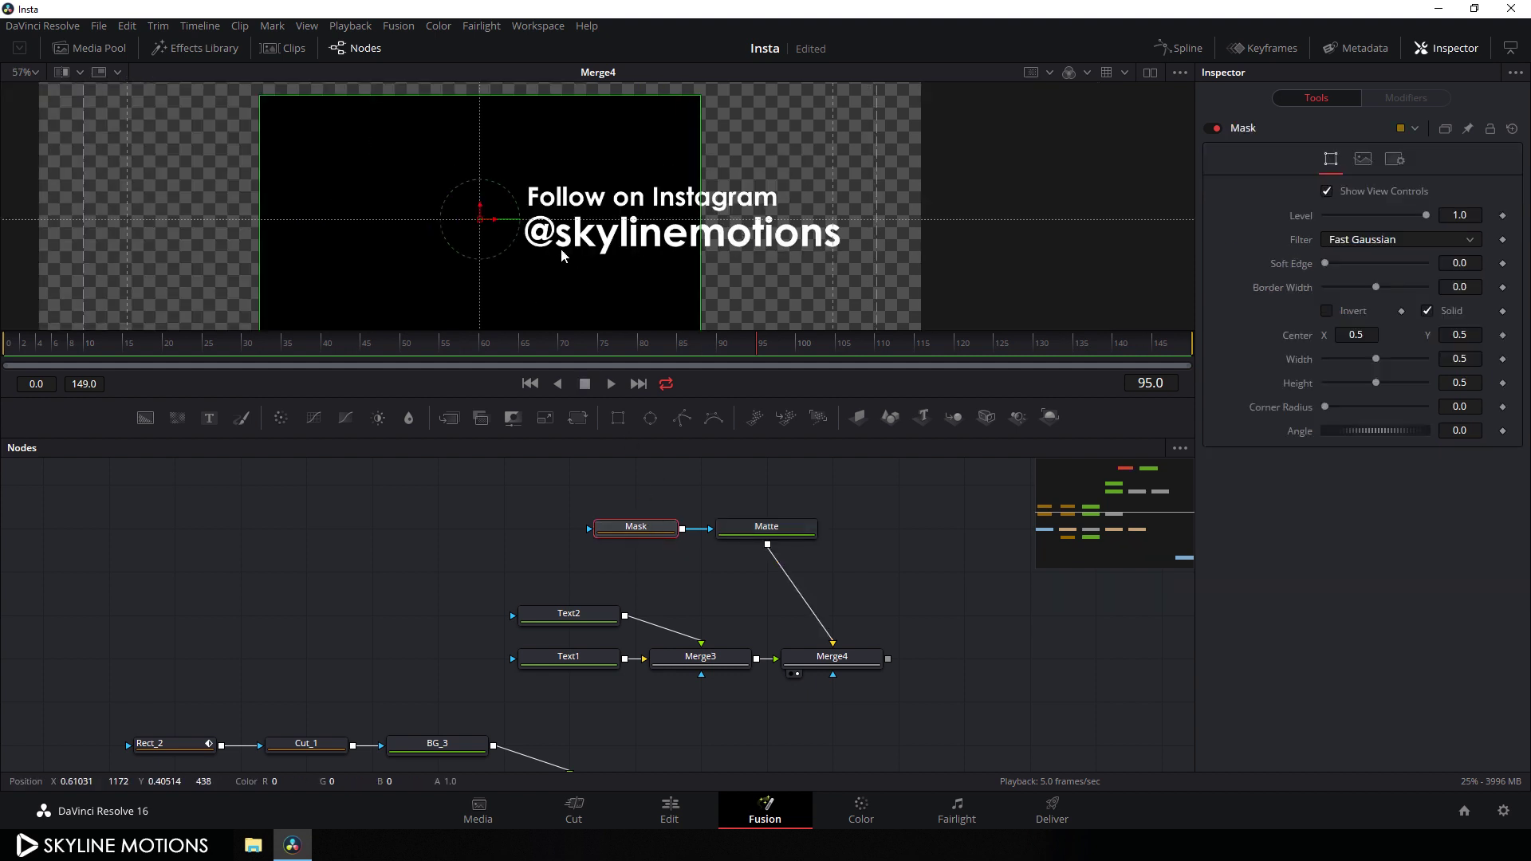
pyautogui.moveTo(521, 244); pyautogui.dragTo(730, 182)
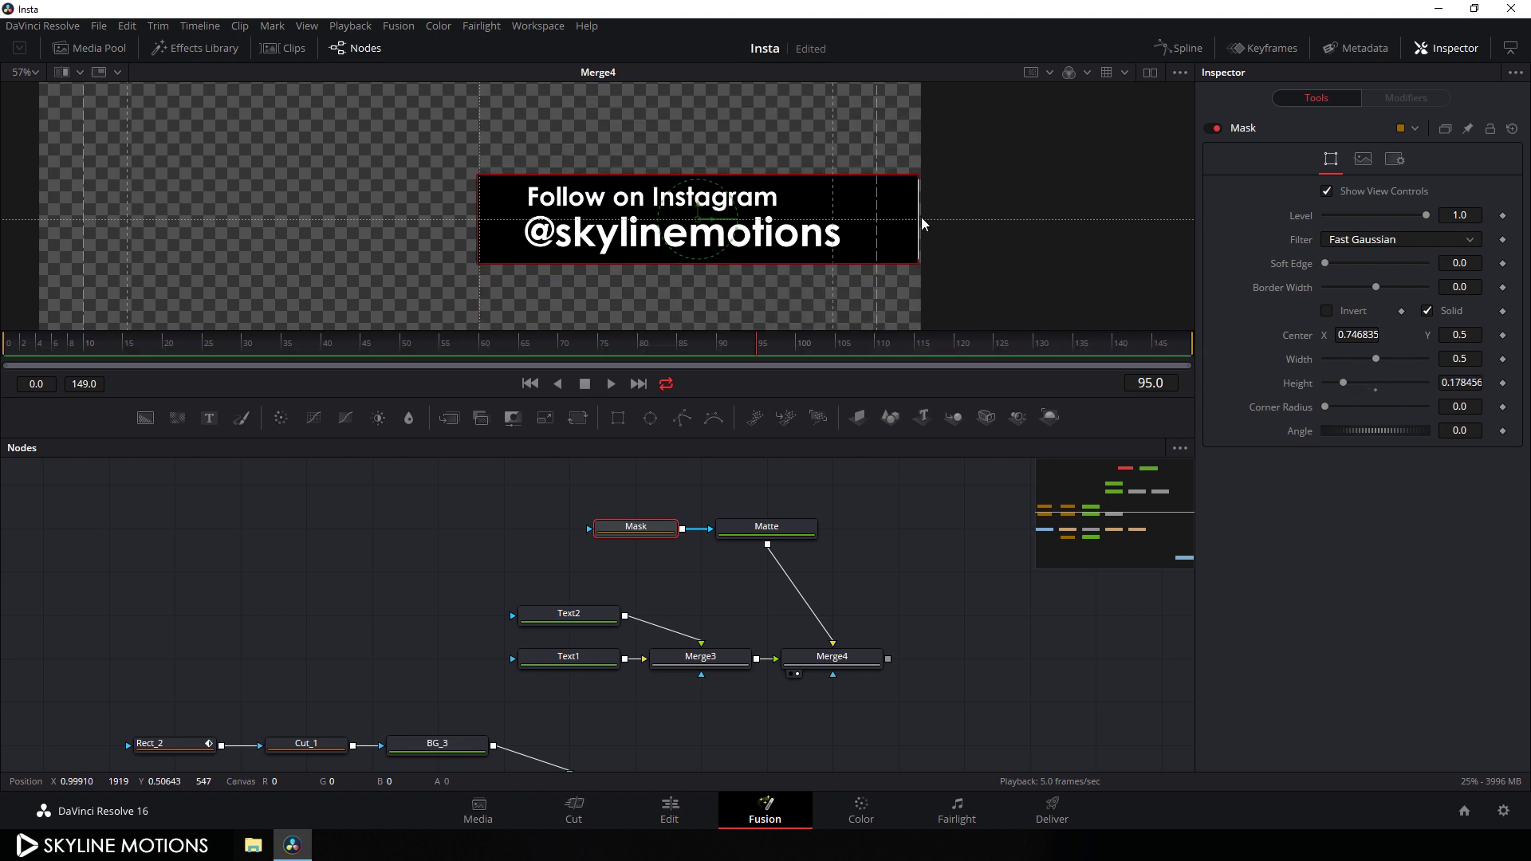
pyautogui.moveTo(922, 217); pyautogui.dragTo(932, 217)
pyautogui.moveTo(716, 226); pyautogui.dragTo(728, 226)
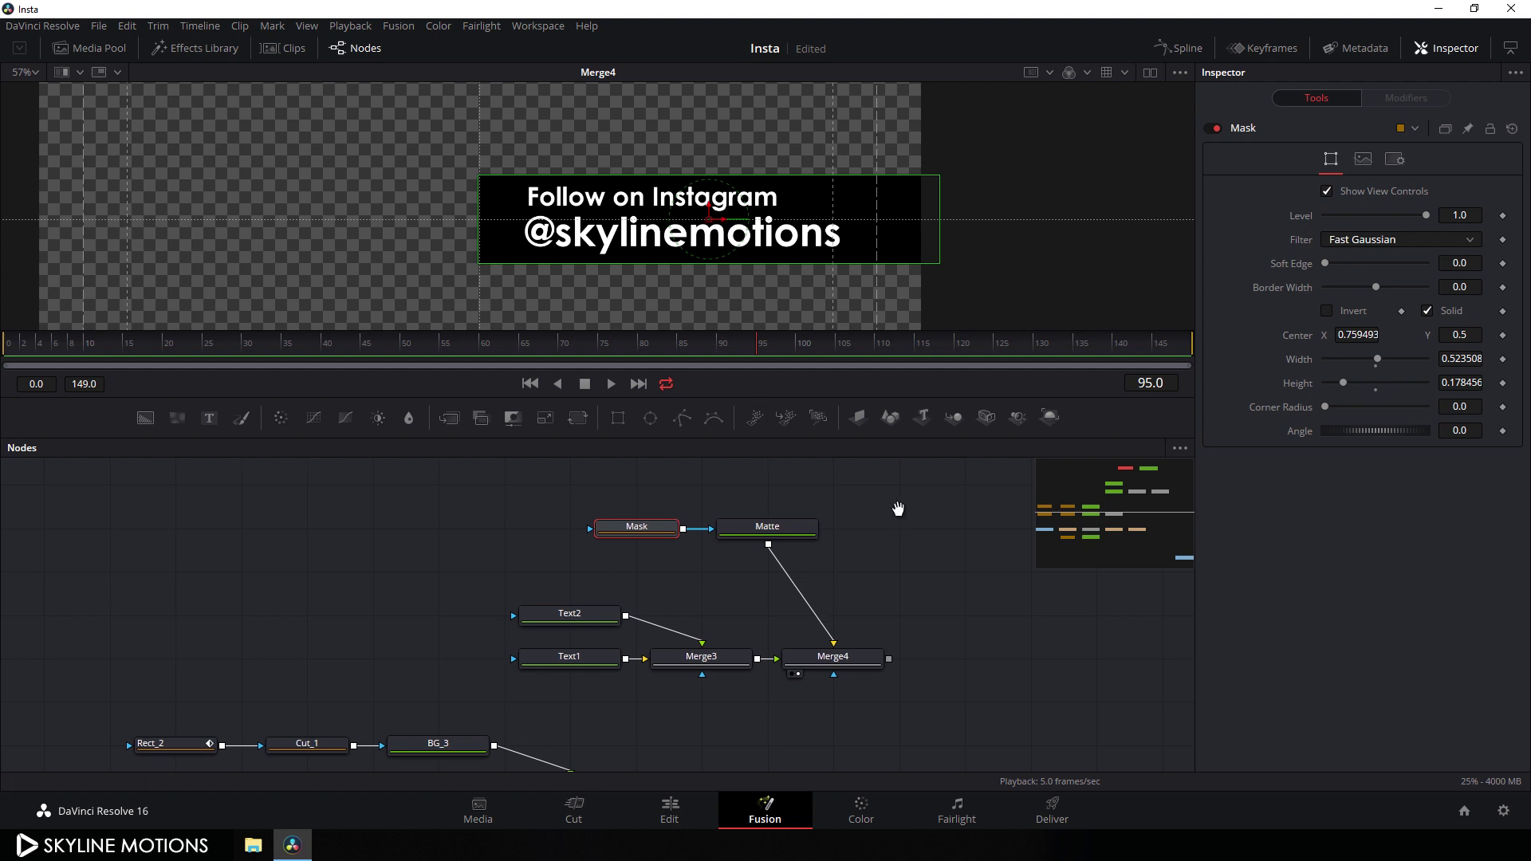
pyautogui.moveTo(897, 510); pyautogui.dragTo(850, 440)
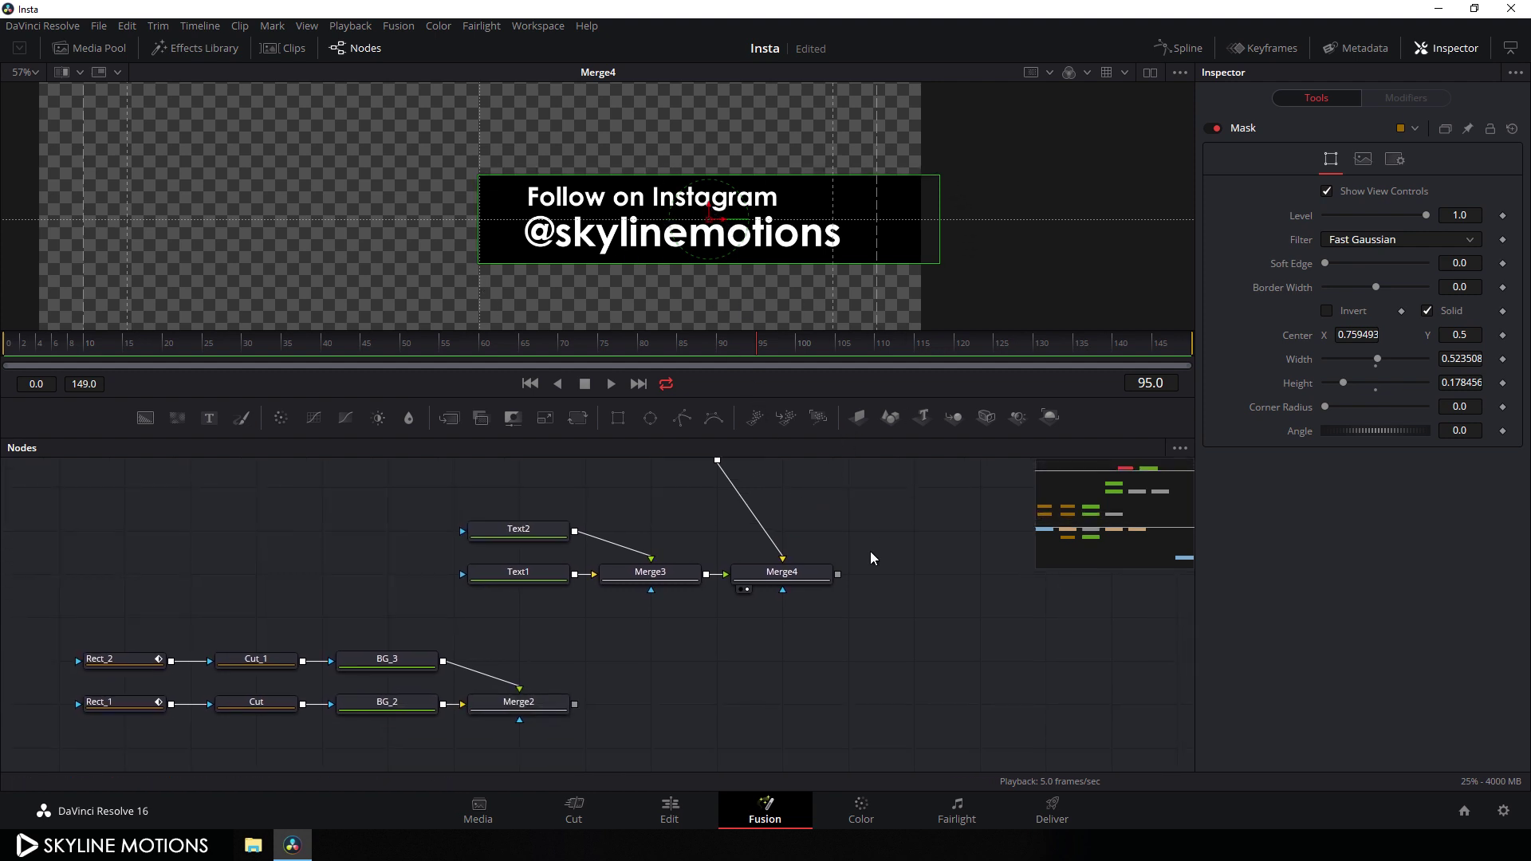
pyautogui.click(786, 583)
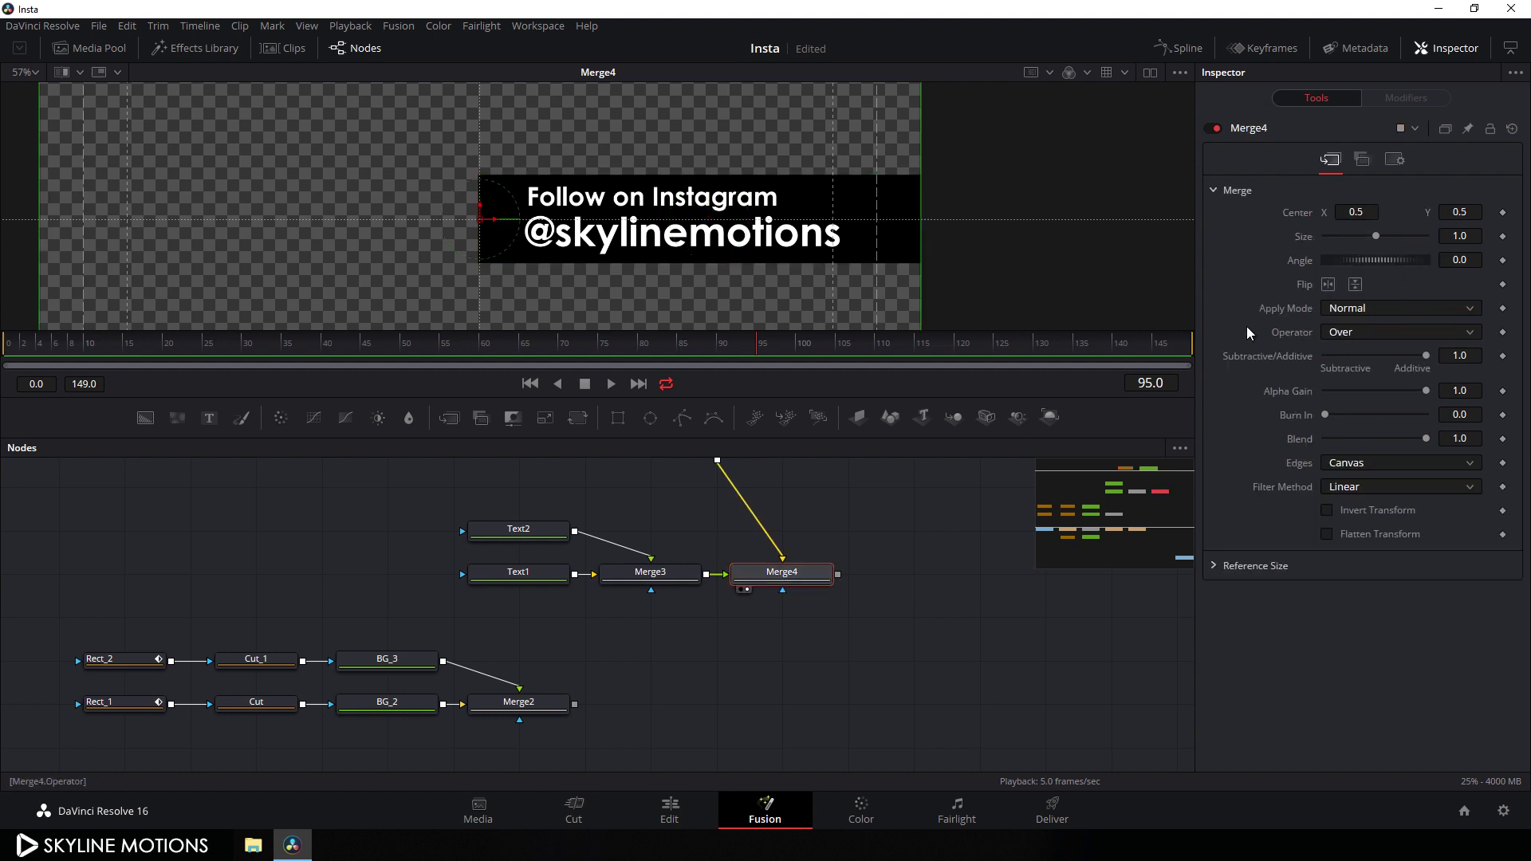
# Set Merge4's operator to In, readjust Follow on Instagram, and merge Merge4 over Merge2 as Merge5
pyautogui.click(1355, 339)
pyautogui.click(1349, 367)
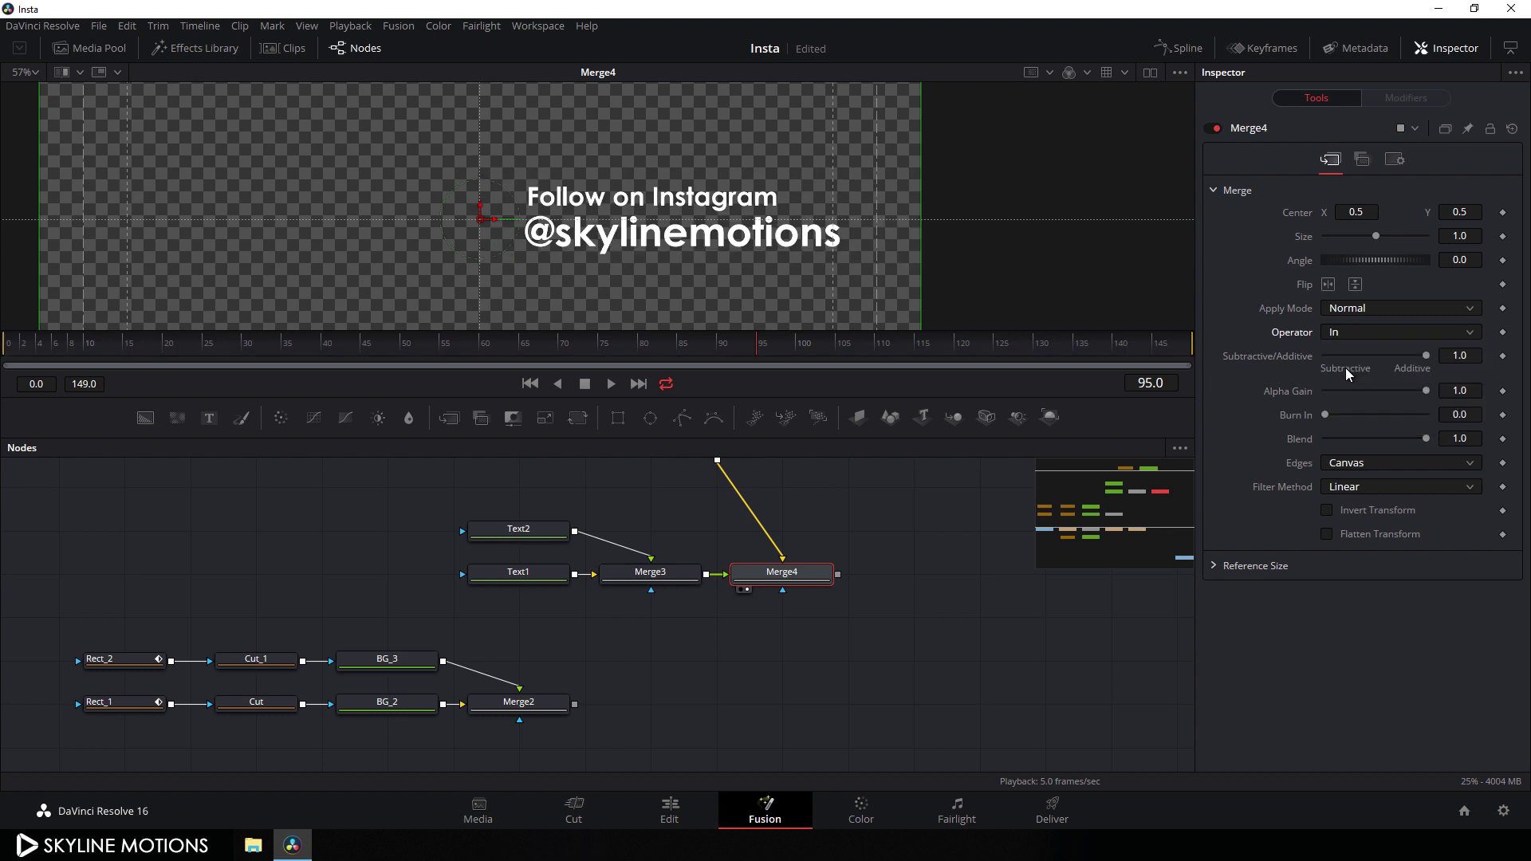
pyautogui.click(693, 188)
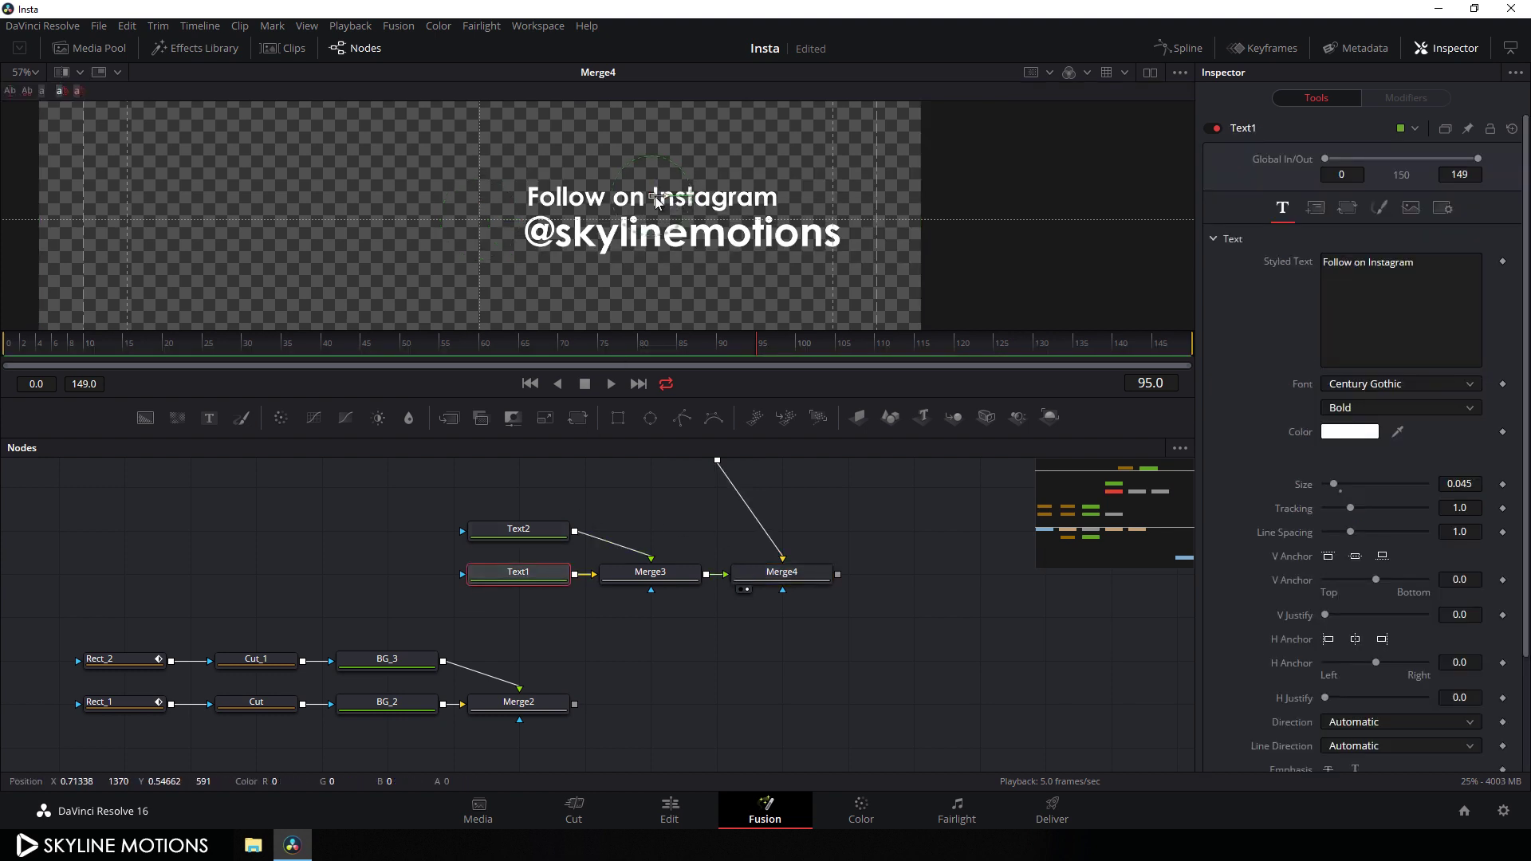
pyautogui.moveTo(676, 203); pyautogui.dragTo(365, 200)
pyautogui.moveTo(455, 186); pyautogui.dragTo(670, 190)
pyautogui.moveTo(882, 518); pyautogui.dragTo(872, 492)
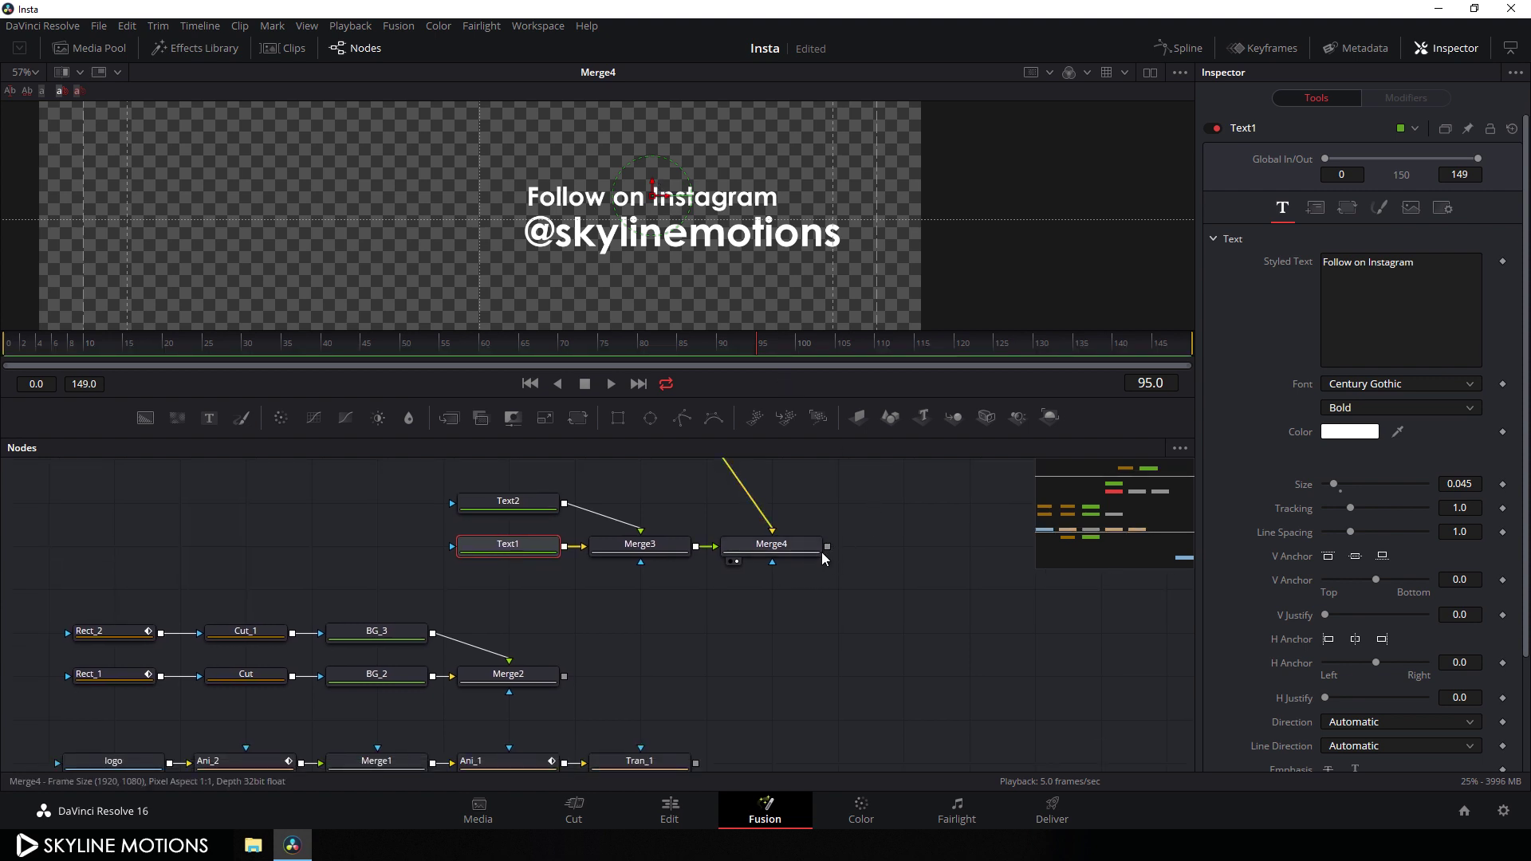
pyautogui.moveTo(826, 558); pyautogui.dragTo(566, 658)
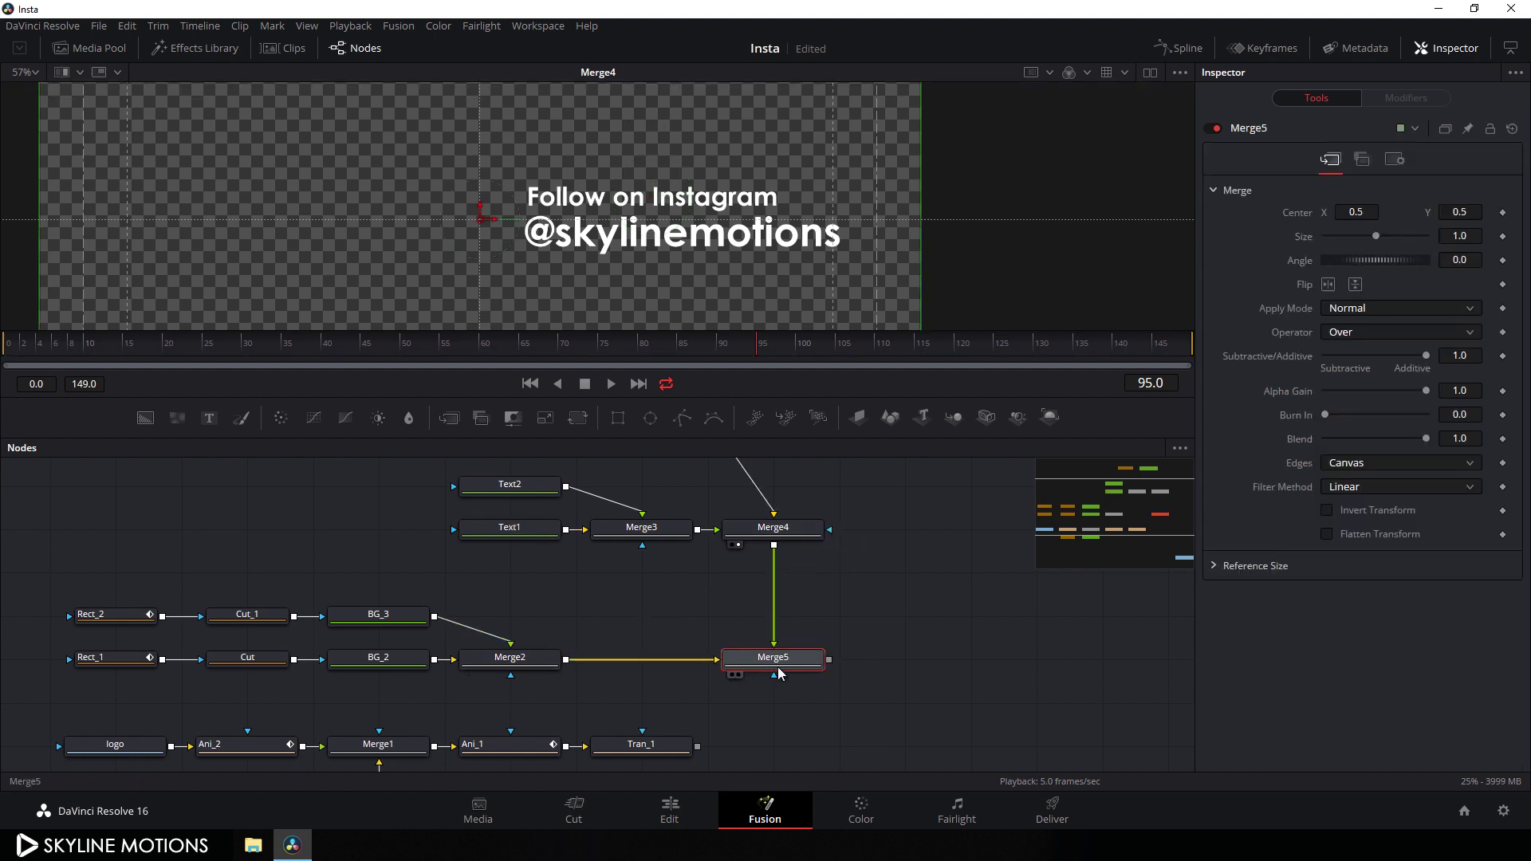
# View Merge5 and merge Tran_1's logo circle over it as Merge6
pyautogui.press('1')
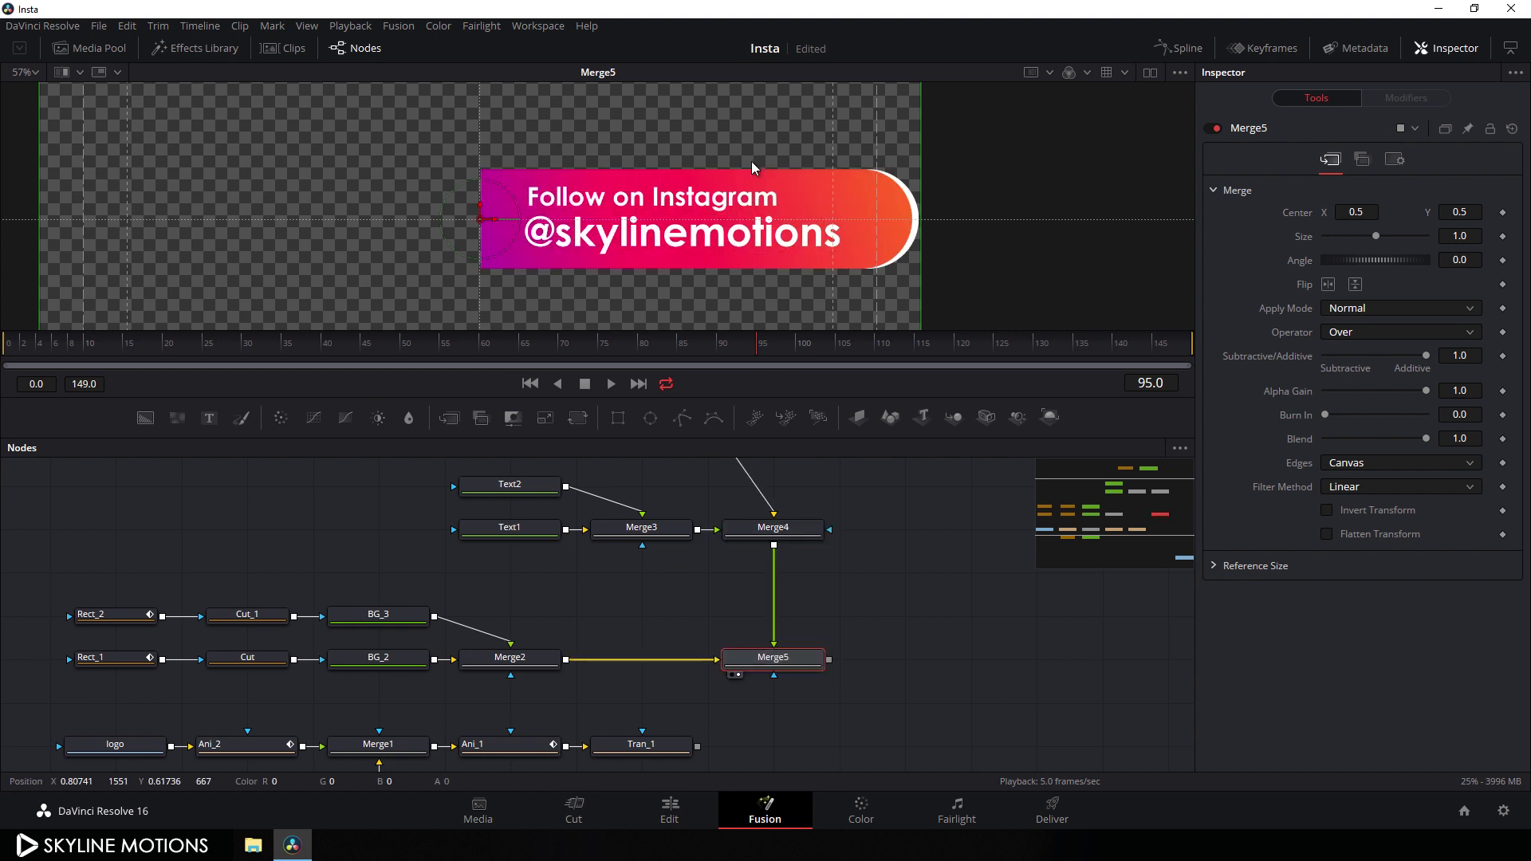
pyautogui.scroll(-5, 925, 558)
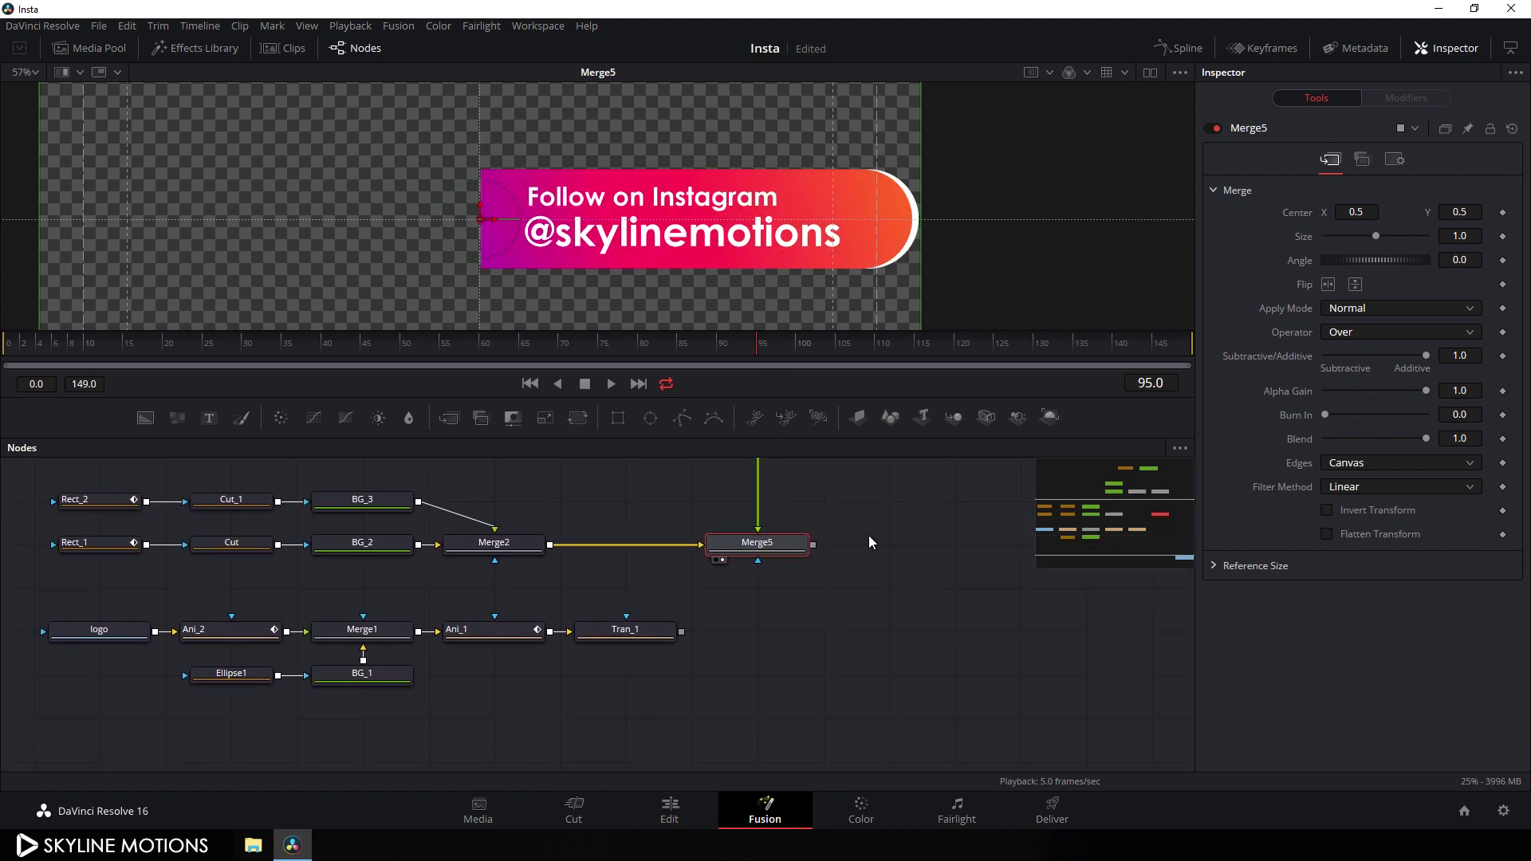
pyautogui.click(831, 548)
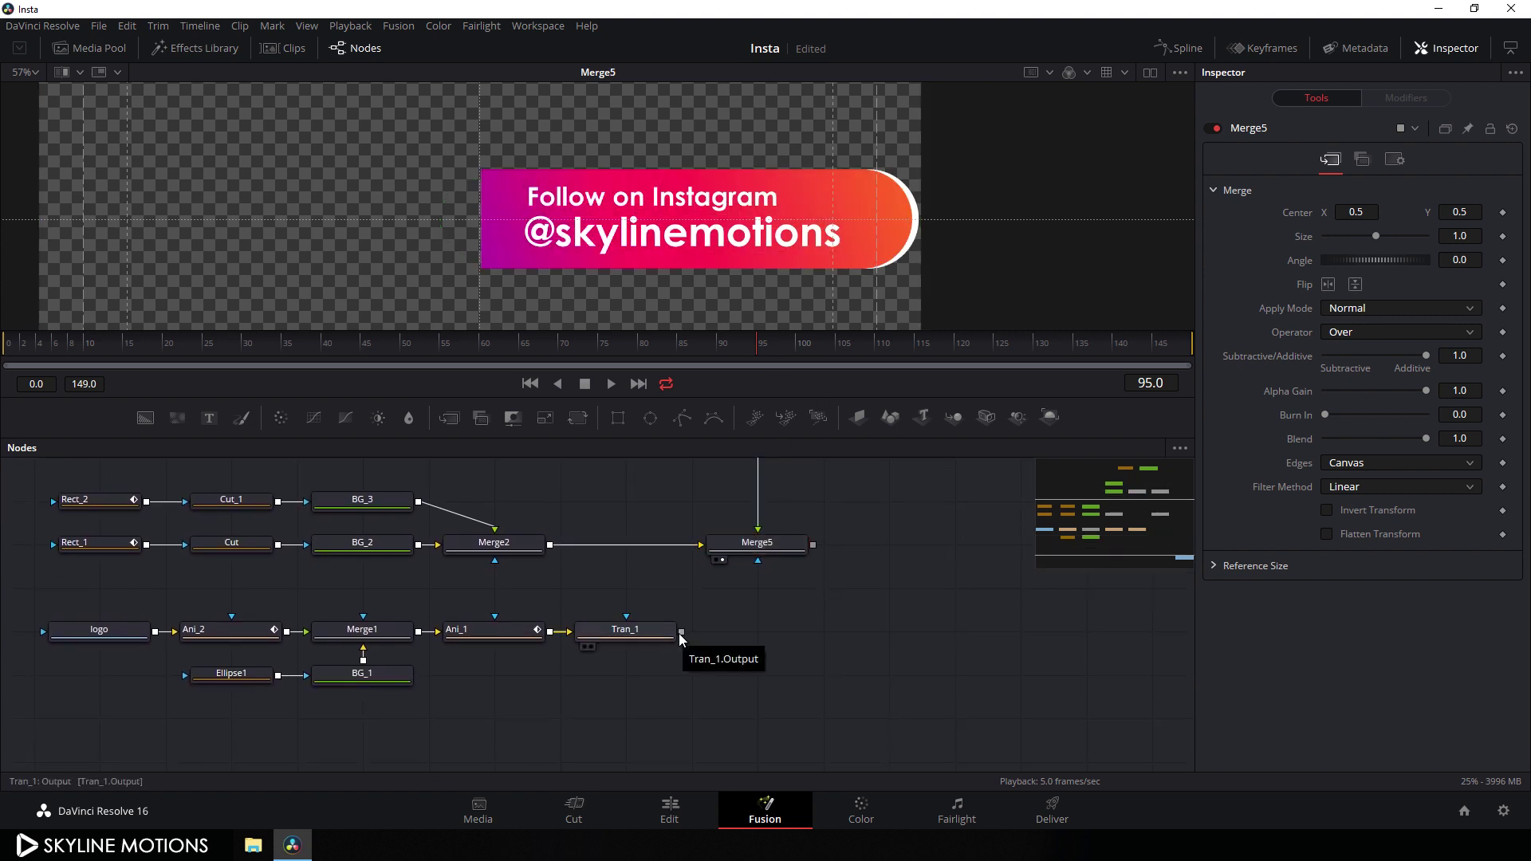
pyautogui.moveTo(681, 632); pyautogui.dragTo(813, 549)
pyautogui.moveTo(764, 638); pyautogui.dragTo(790, 232)
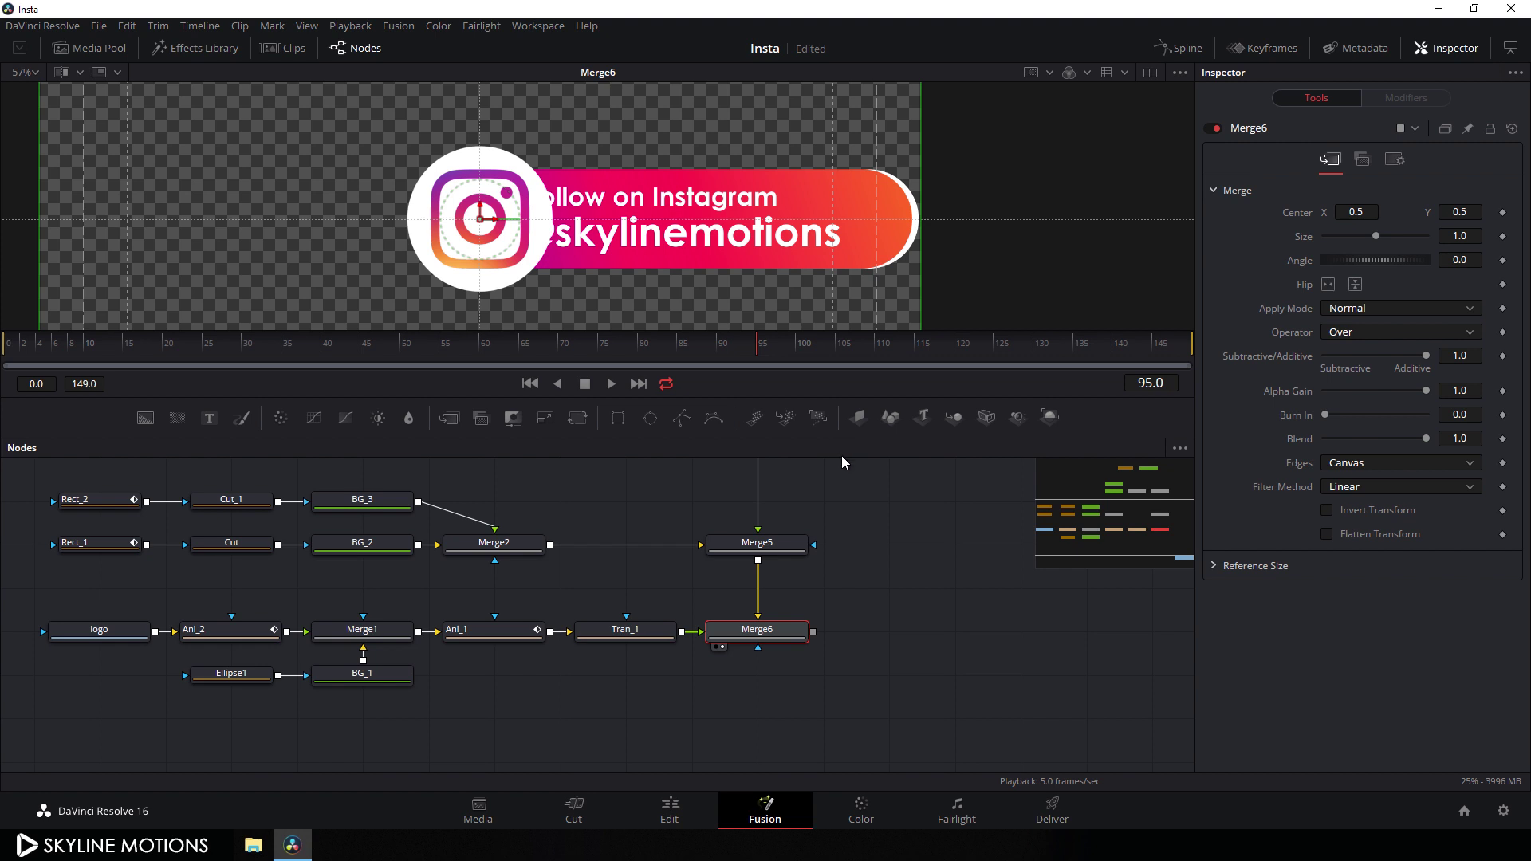
# Select Text1 and scrub the playhead forward to check the animation
pyautogui.scroll(5, 885, 490)
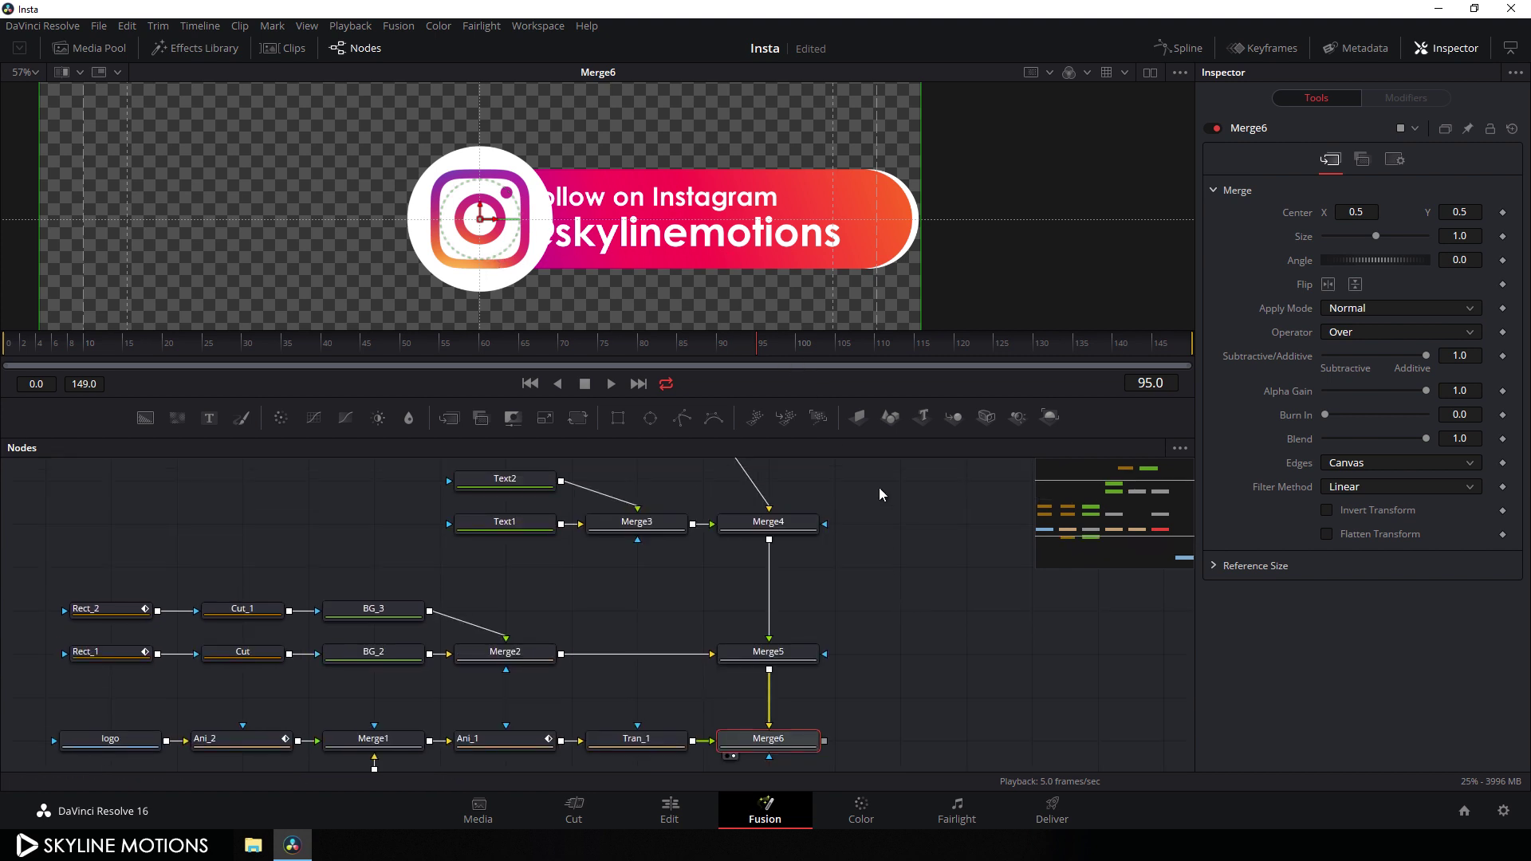
pyautogui.click(520, 594)
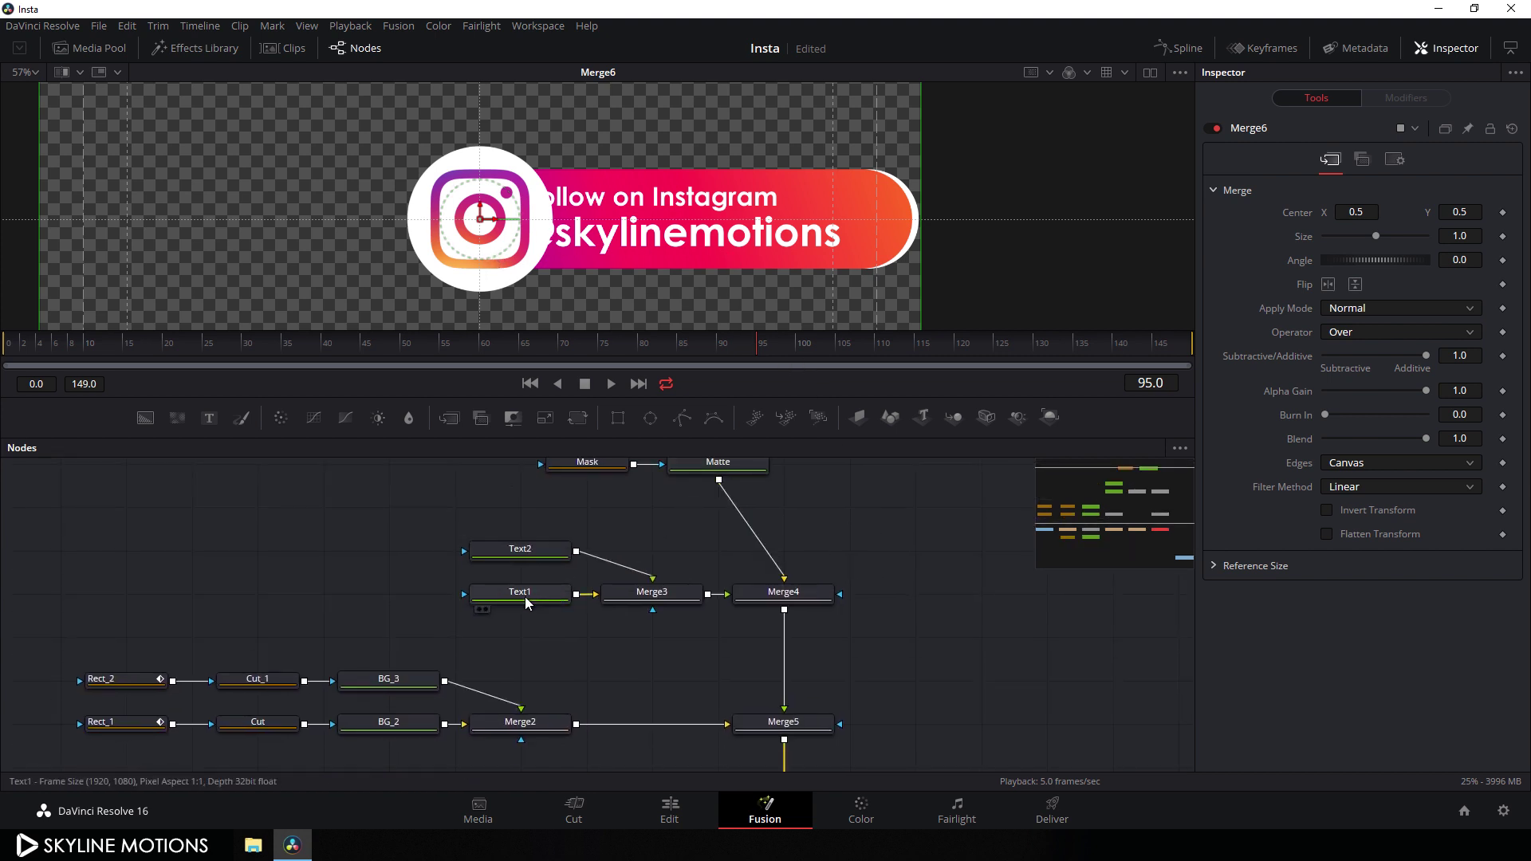
pyautogui.moveTo(789, 359); pyautogui.dragTo(892, 358)
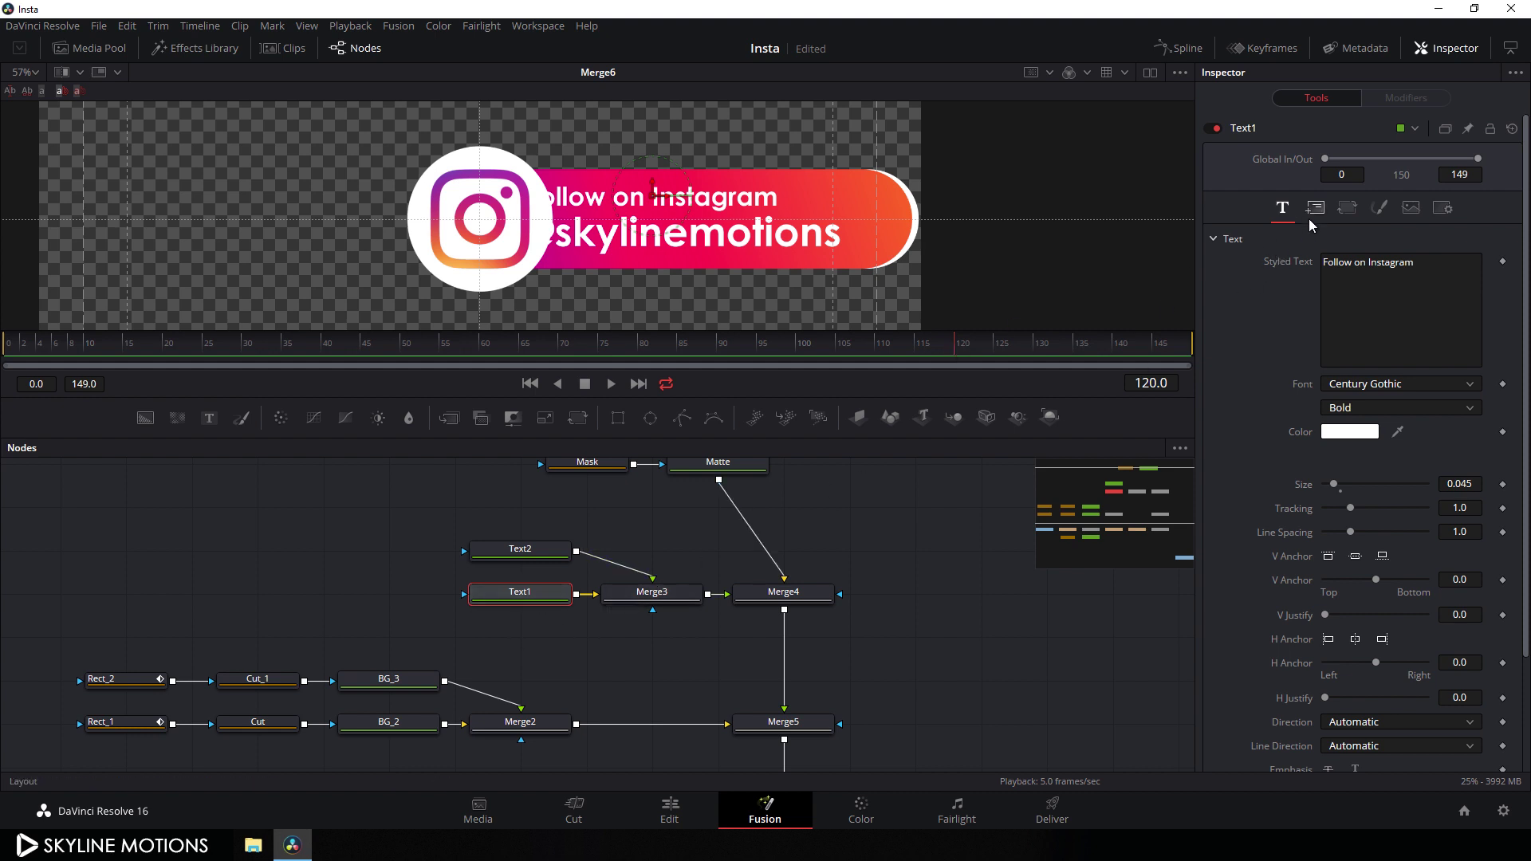
# Keyframe Text1's Center at frame 120 with 'Follow on Instagram' nudged slightly right
pyautogui.click(1311, 217)
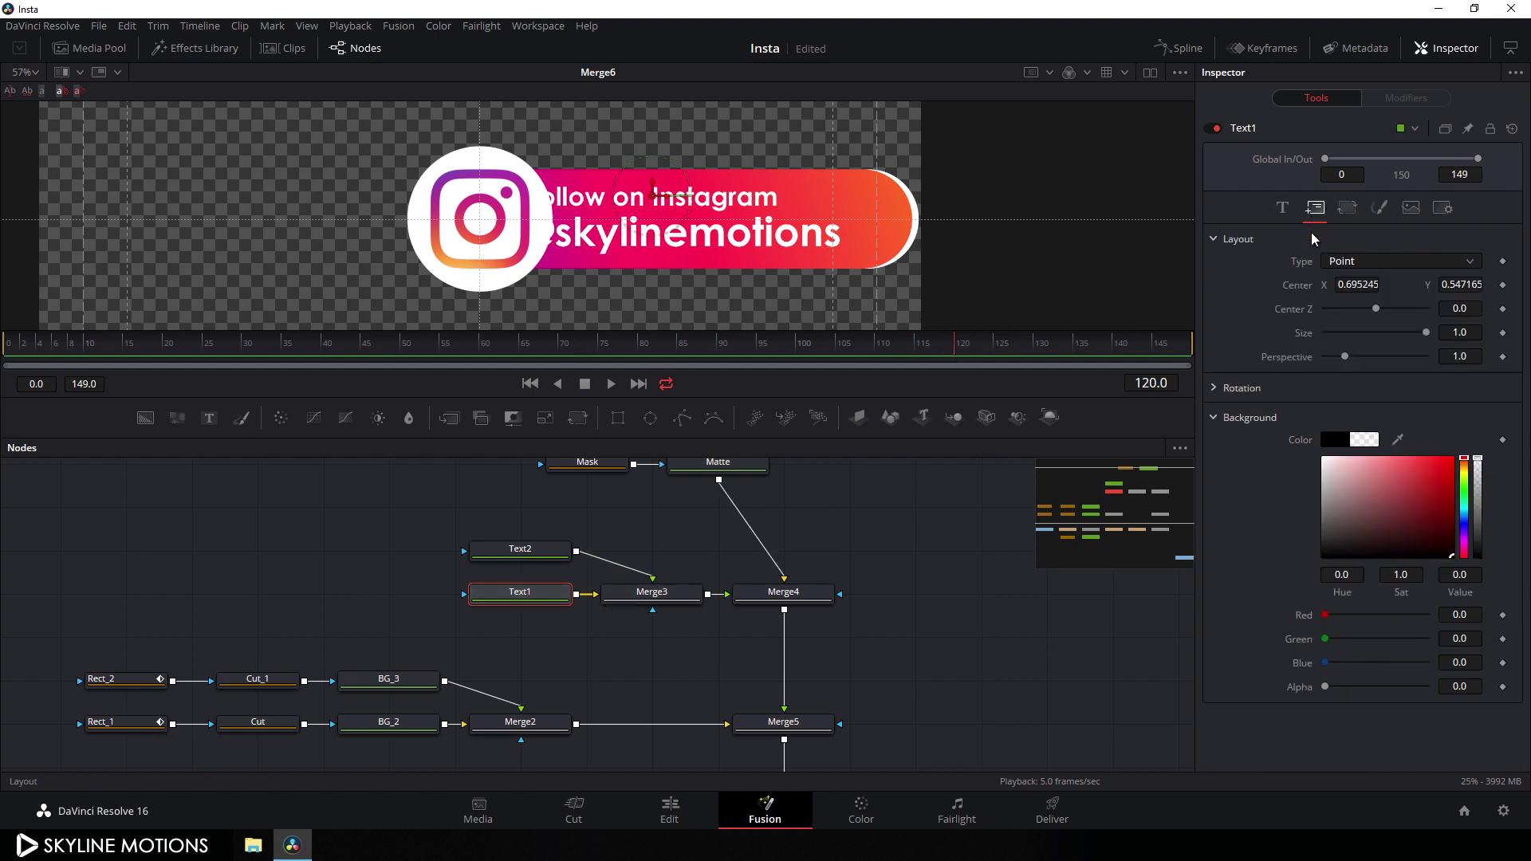
pyautogui.rightClick(1304, 293)
pyautogui.click(1317, 300)
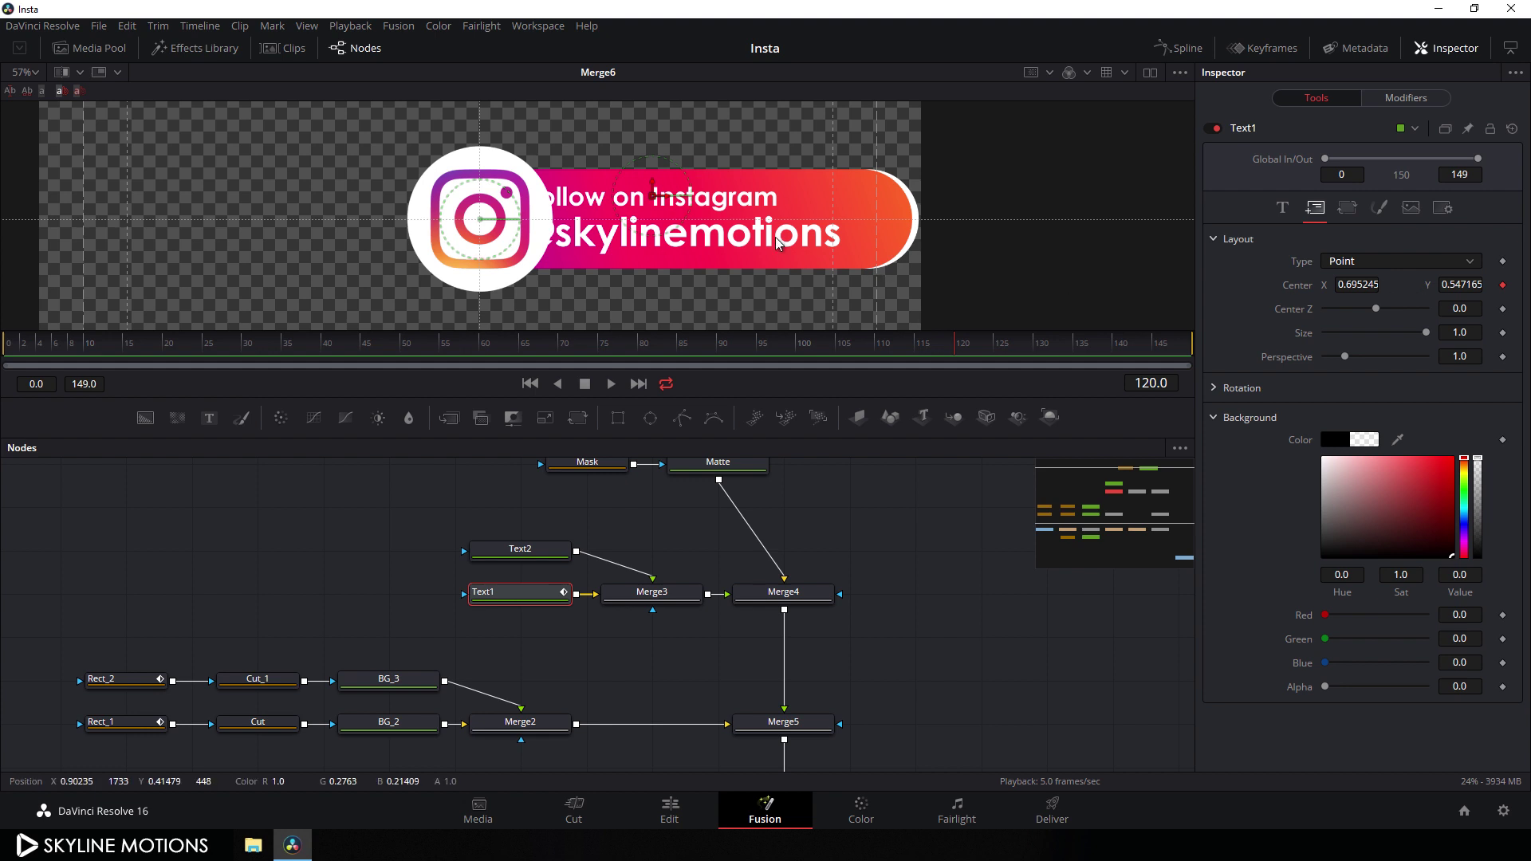
pyautogui.moveTo(672, 198); pyautogui.dragTo(704, 204)
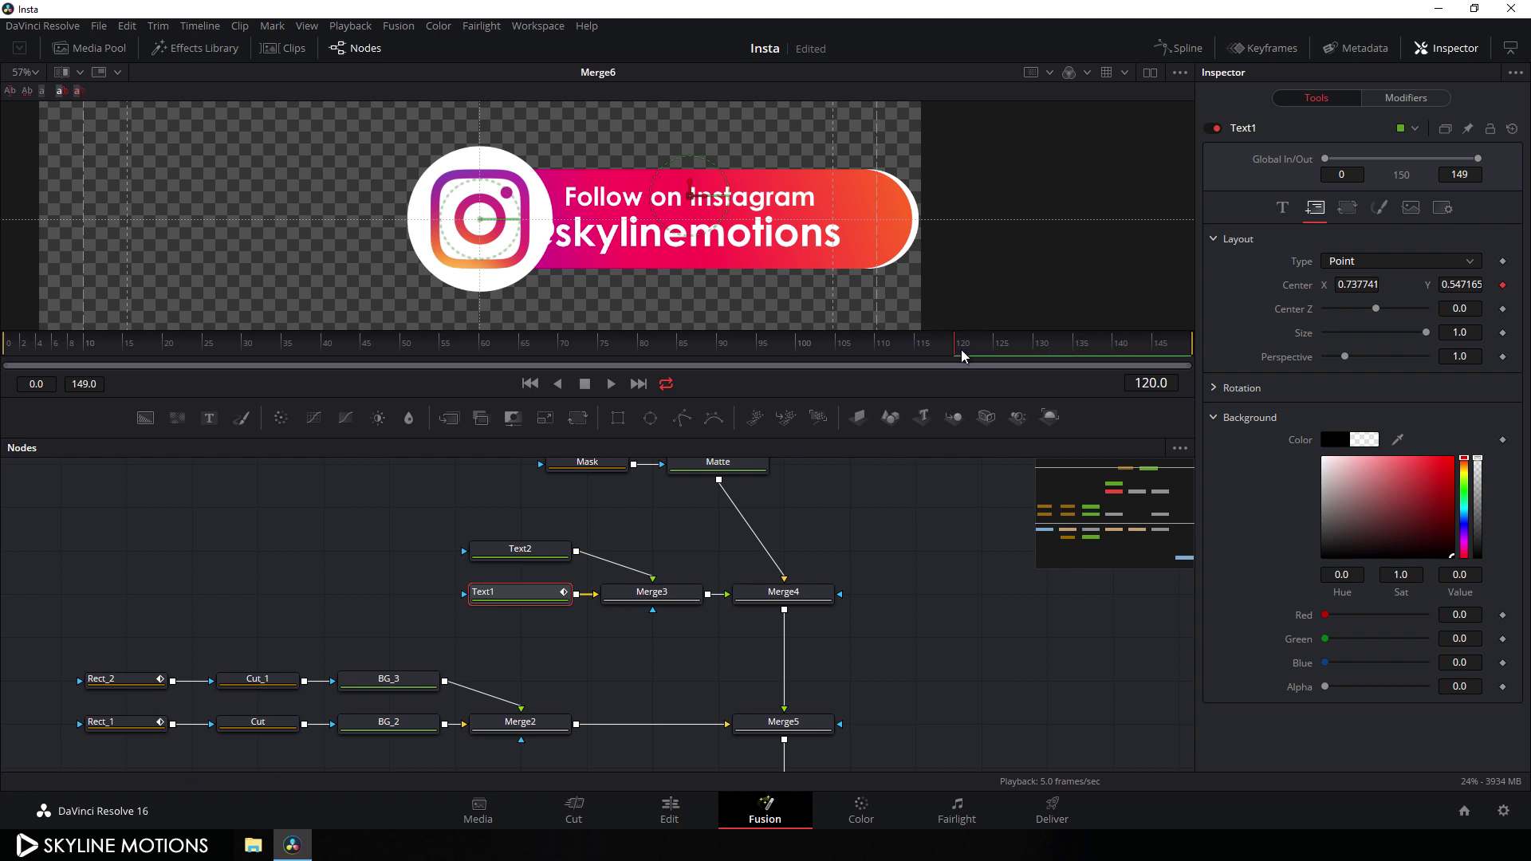
# At frame 60, move 'Follow on Instagram' left behind the logo circle and preview the slide
pyautogui.moveTo(957, 356); pyautogui.dragTo(487, 357)
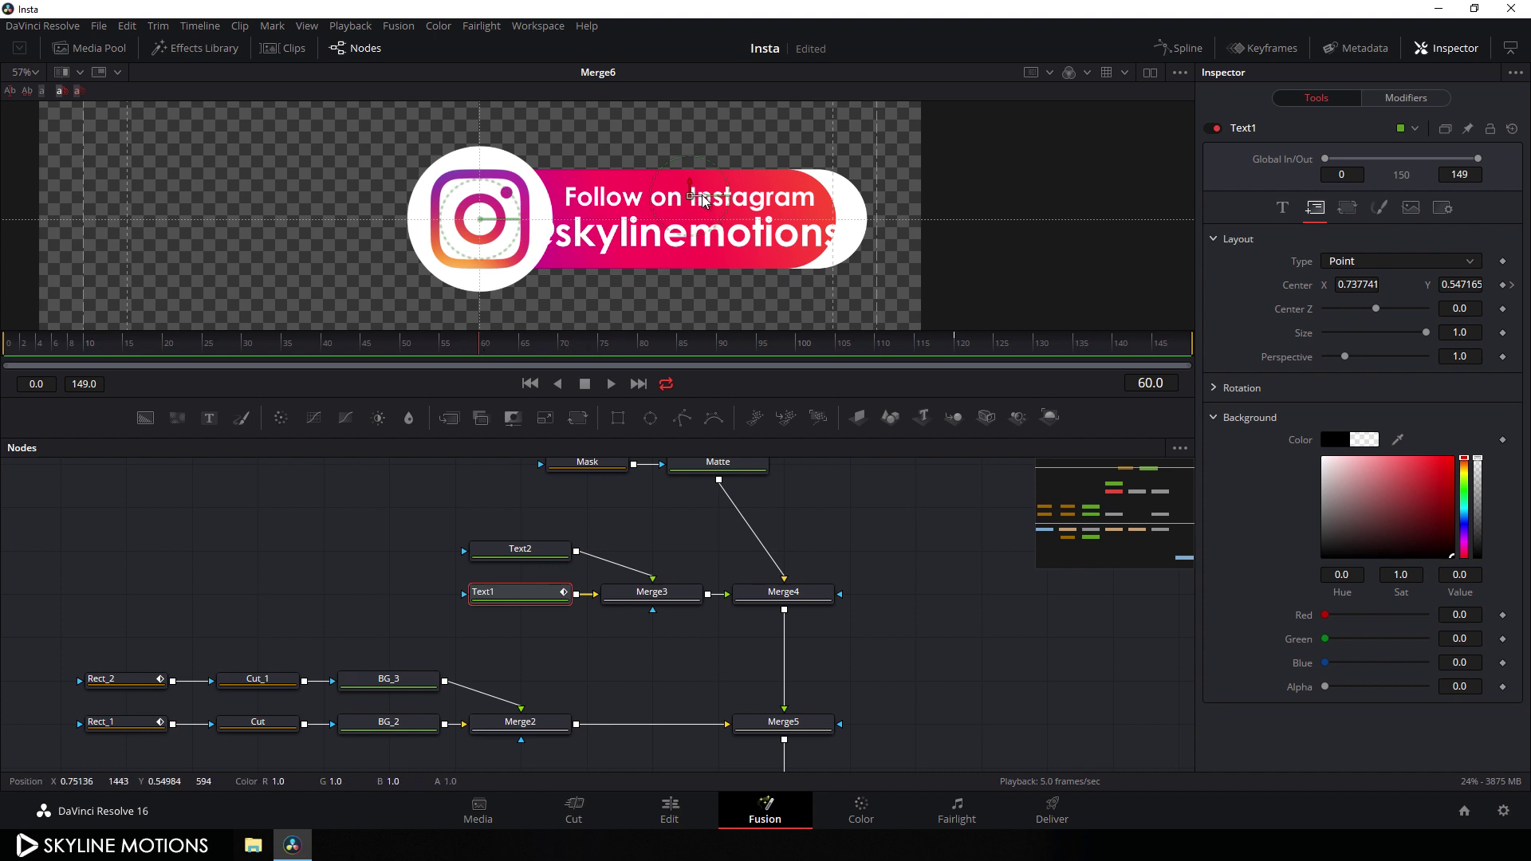
pyautogui.moveTo(705, 196); pyautogui.dragTo(292, 166)
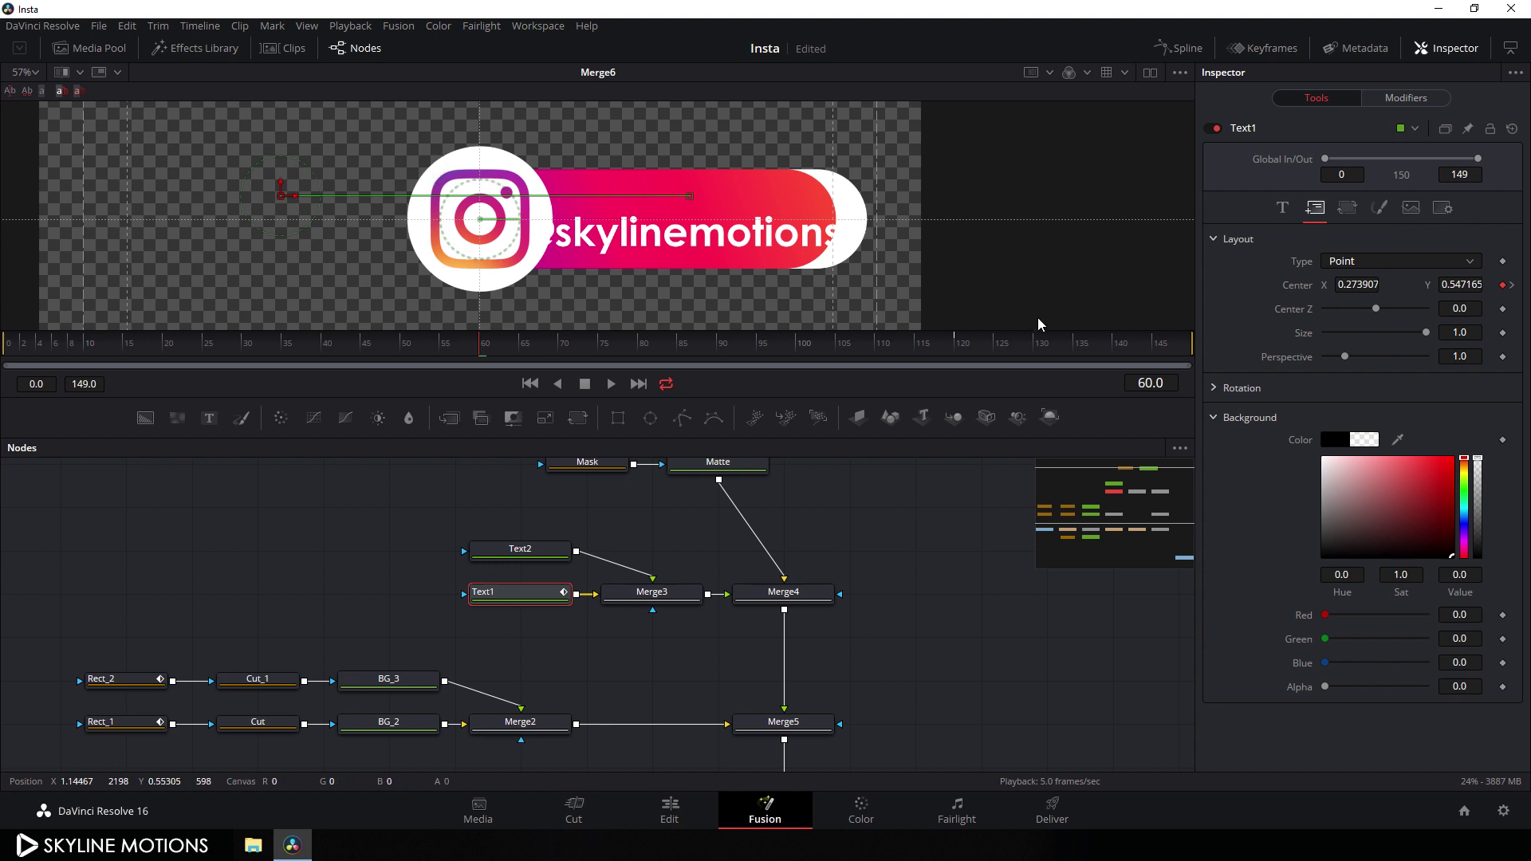
pyautogui.moveTo(478, 350); pyautogui.dragTo(959, 357)
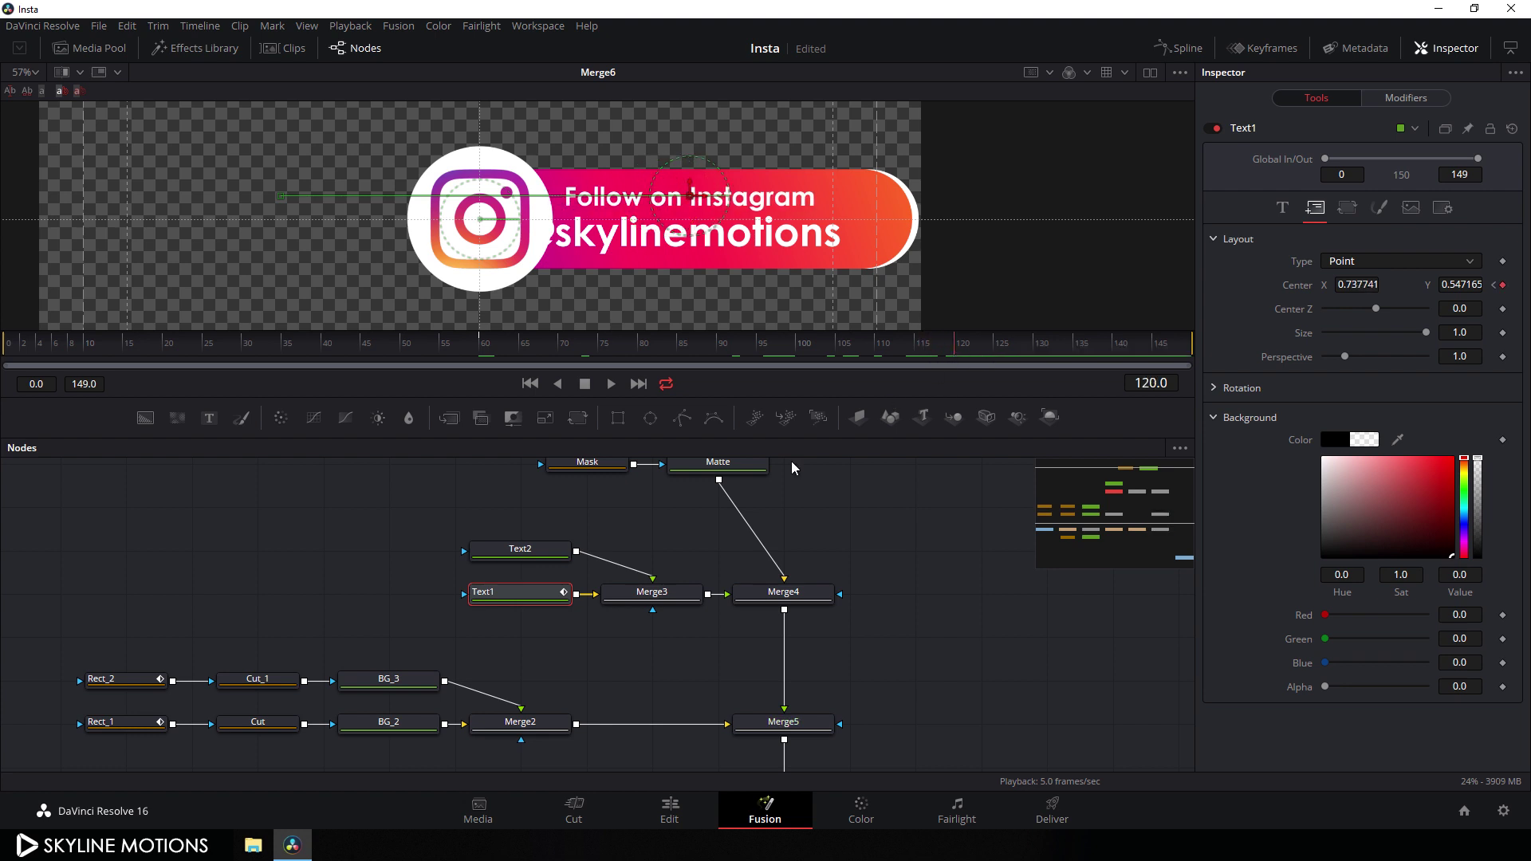
pyautogui.click(520, 550)
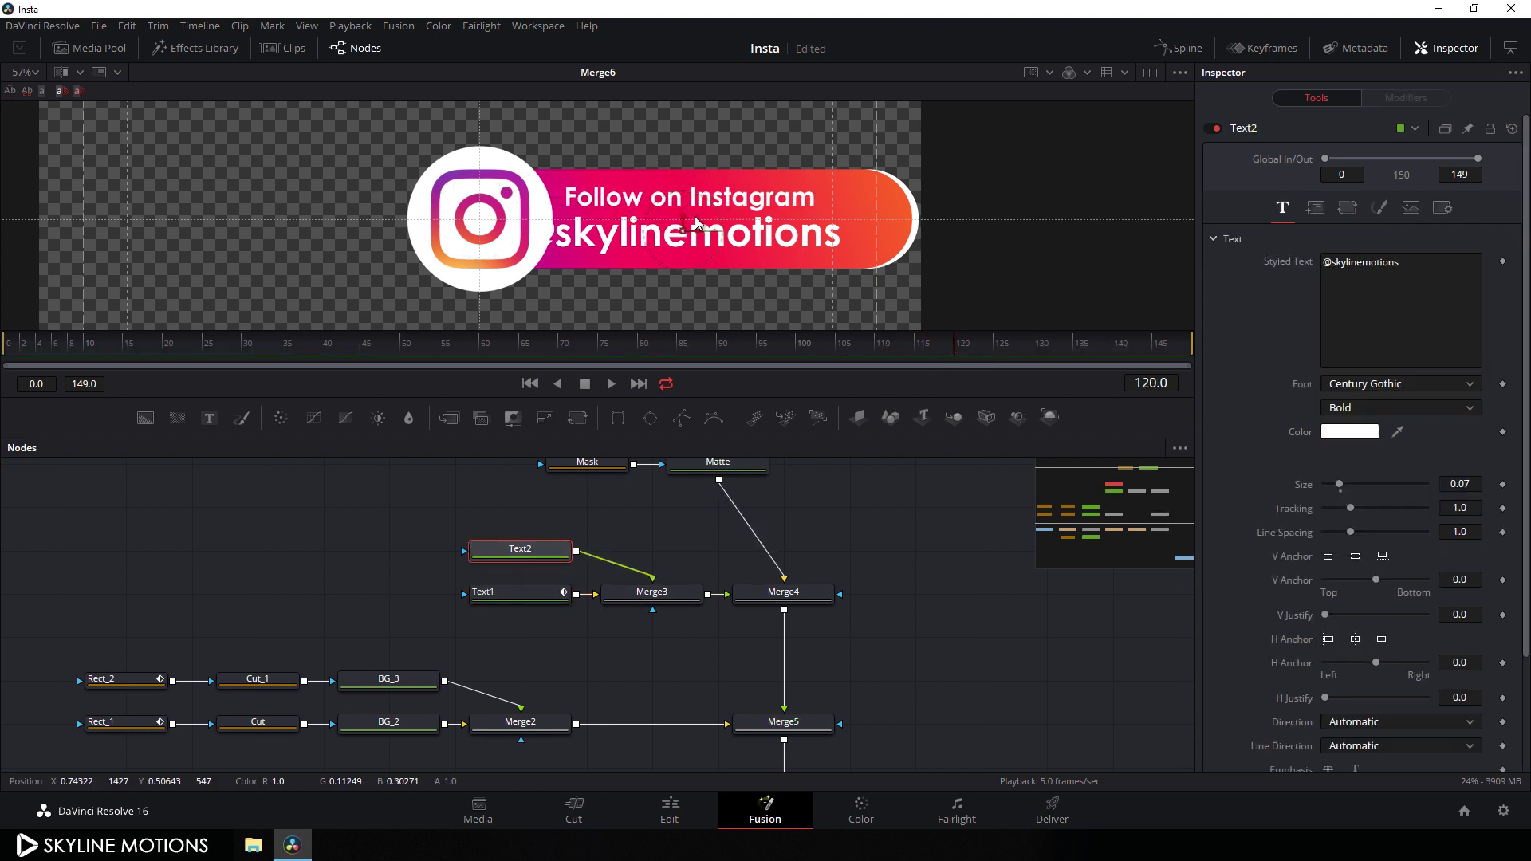
pyautogui.moveTo(699, 235); pyautogui.dragTo(732, 238)
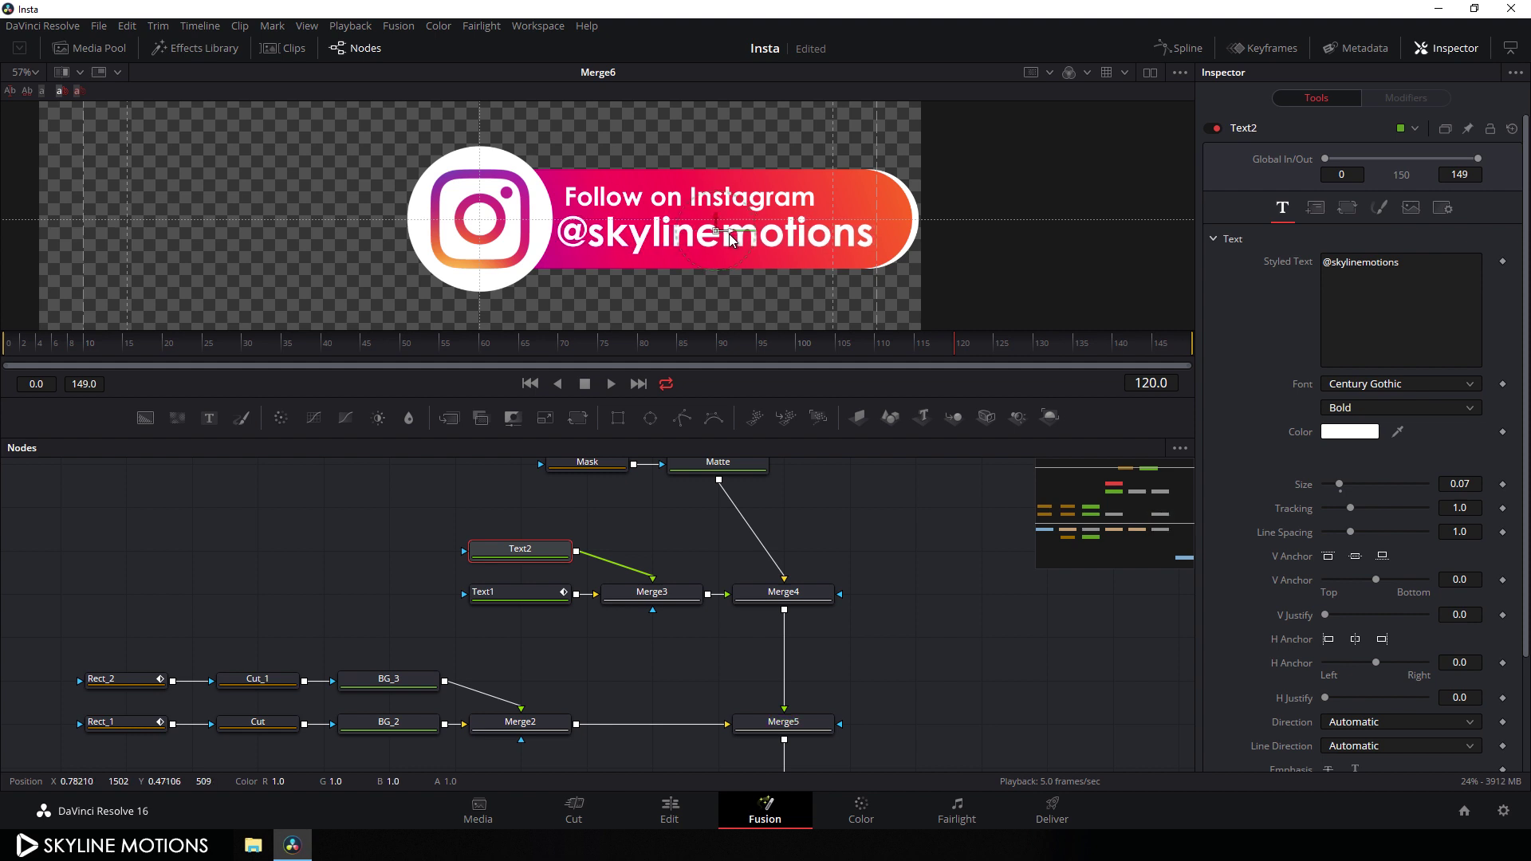
pyautogui.click(938, 347)
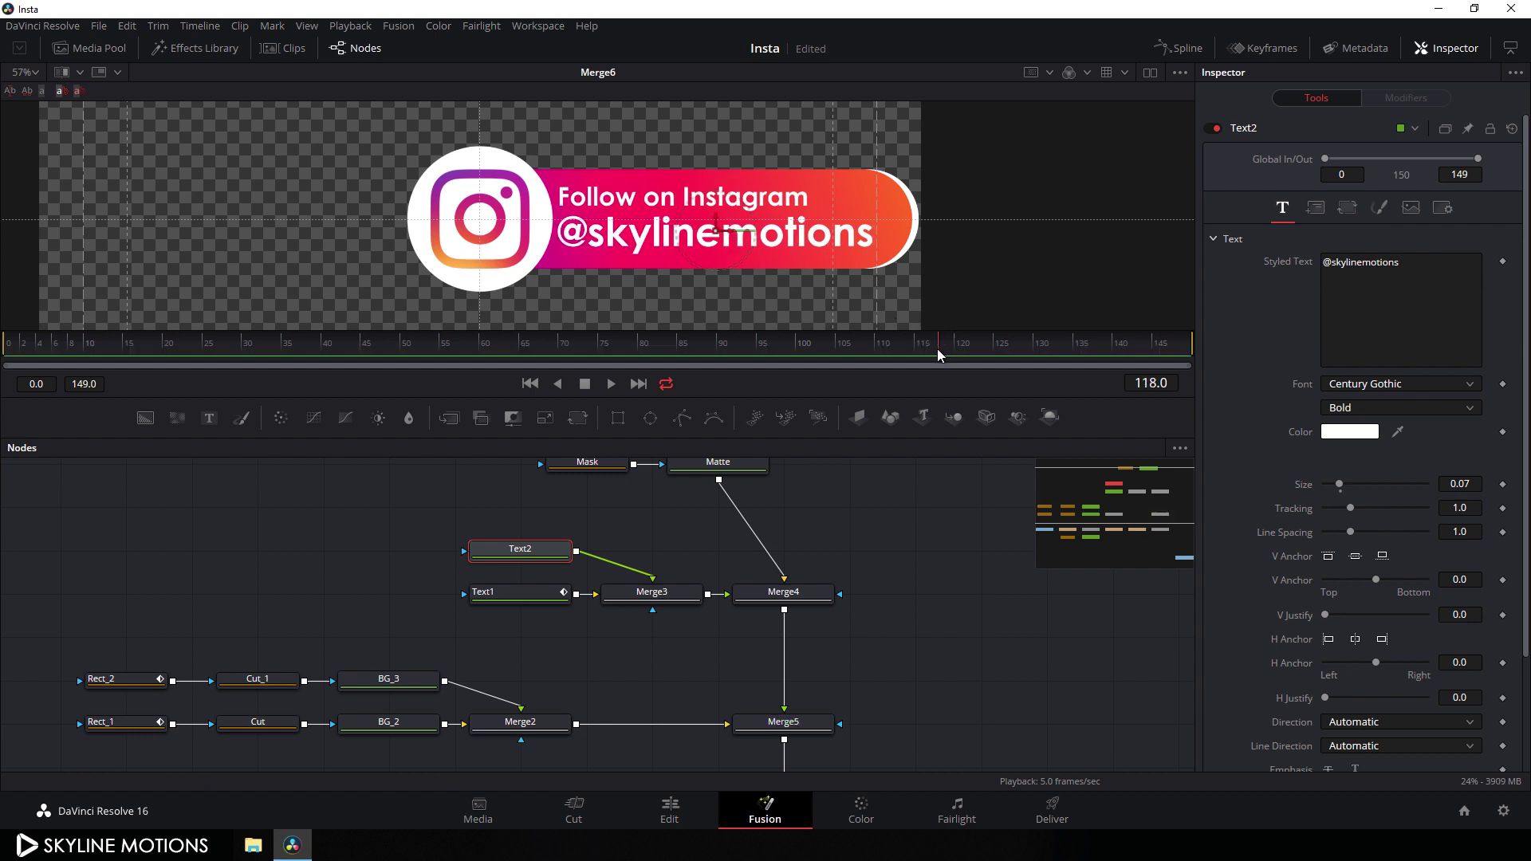
pyautogui.moveTo(938, 349); pyautogui.dragTo(876, 350)
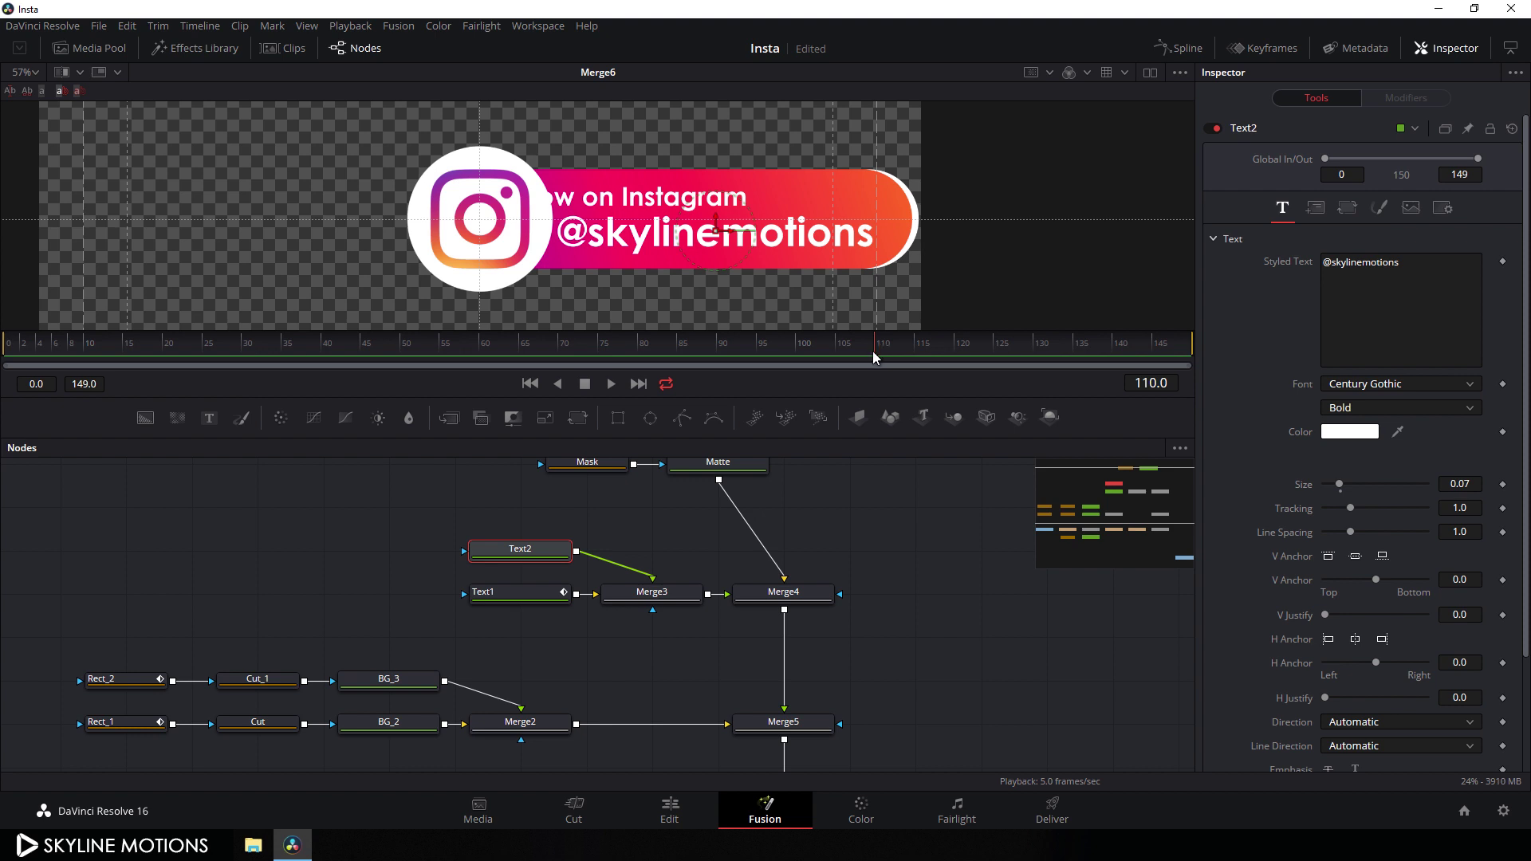
pyautogui.click(1316, 209)
pyautogui.rightClick(1296, 291)
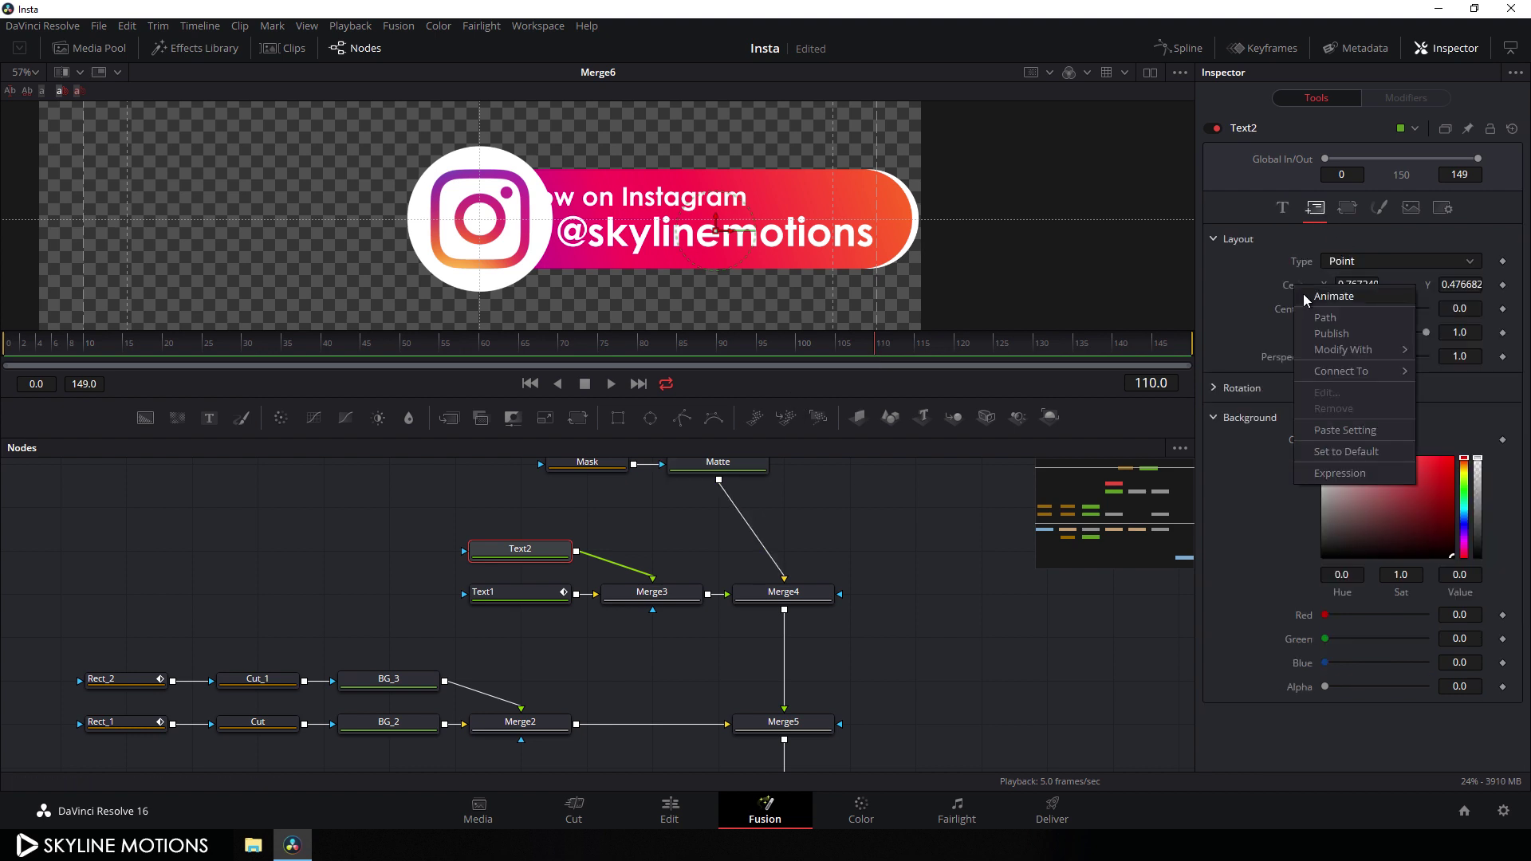
pyautogui.click(1307, 300)
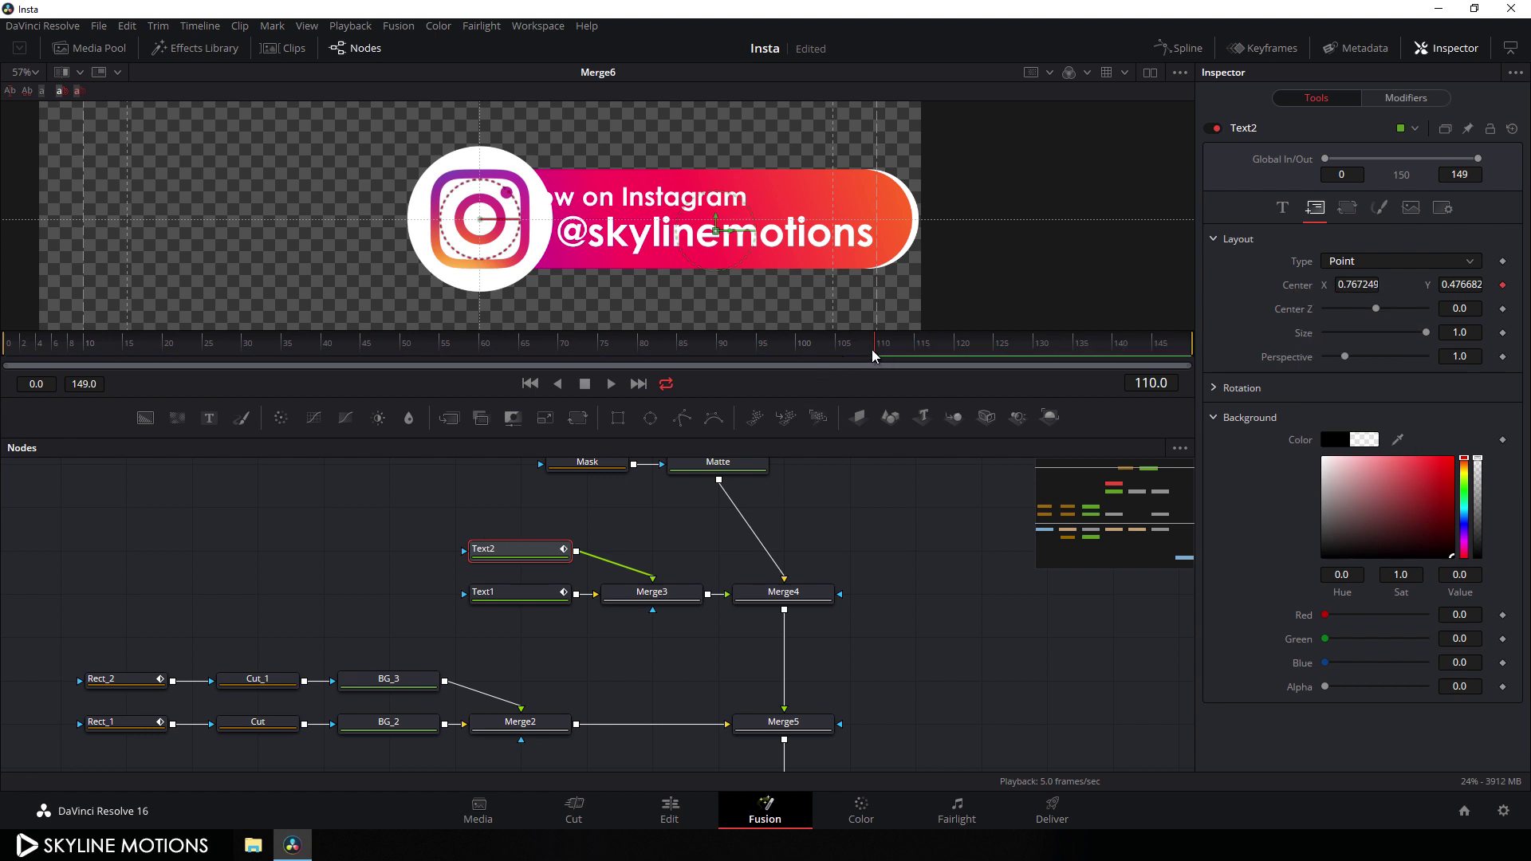
pyautogui.moveTo(872, 354); pyautogui.dragTo(408, 372)
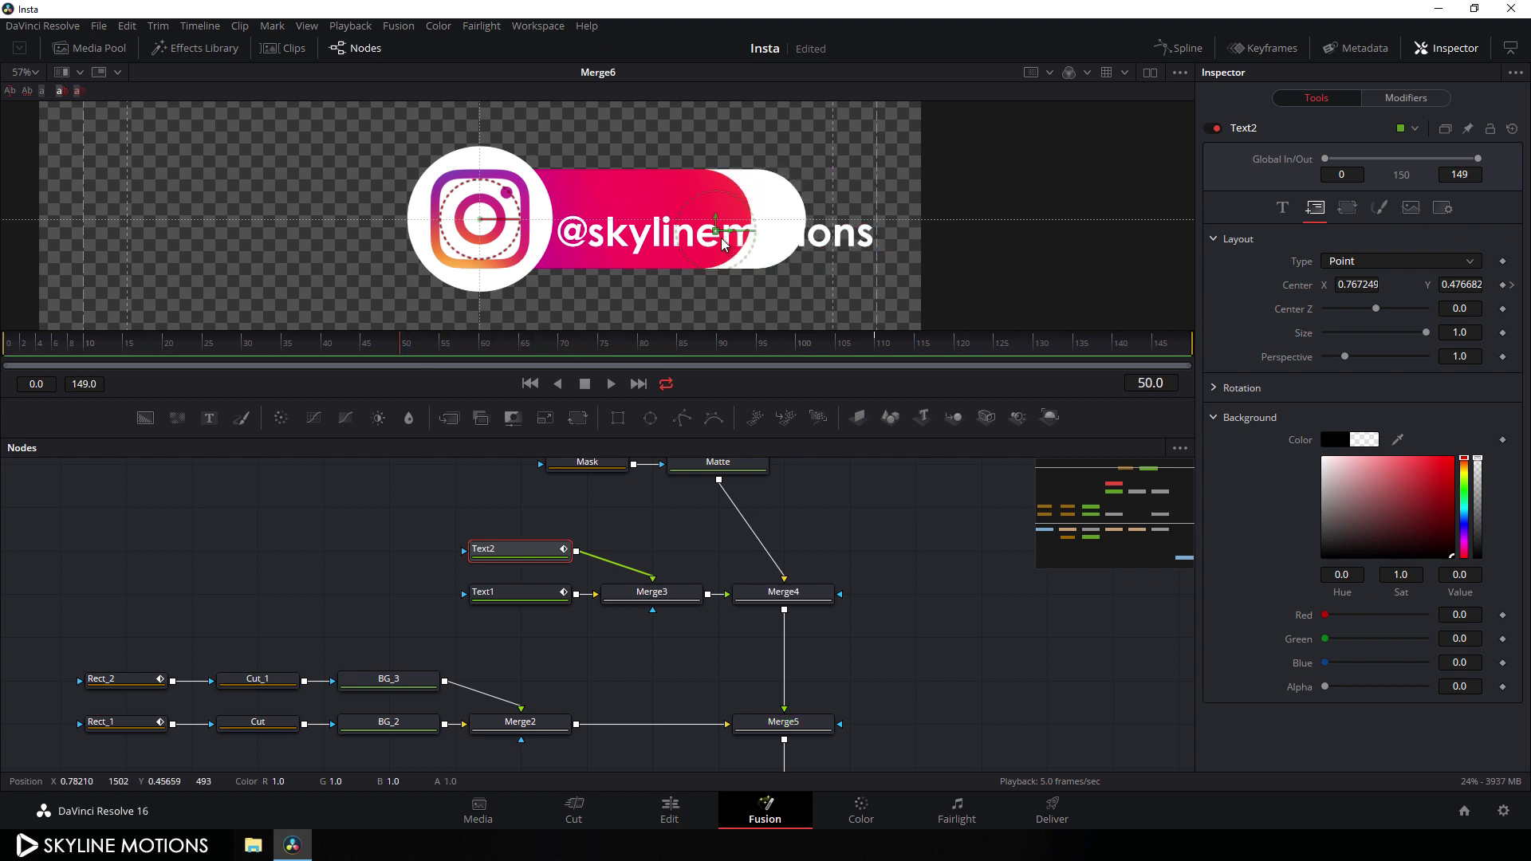
pyautogui.moveTo(716, 231); pyautogui.dragTo(288, 220)
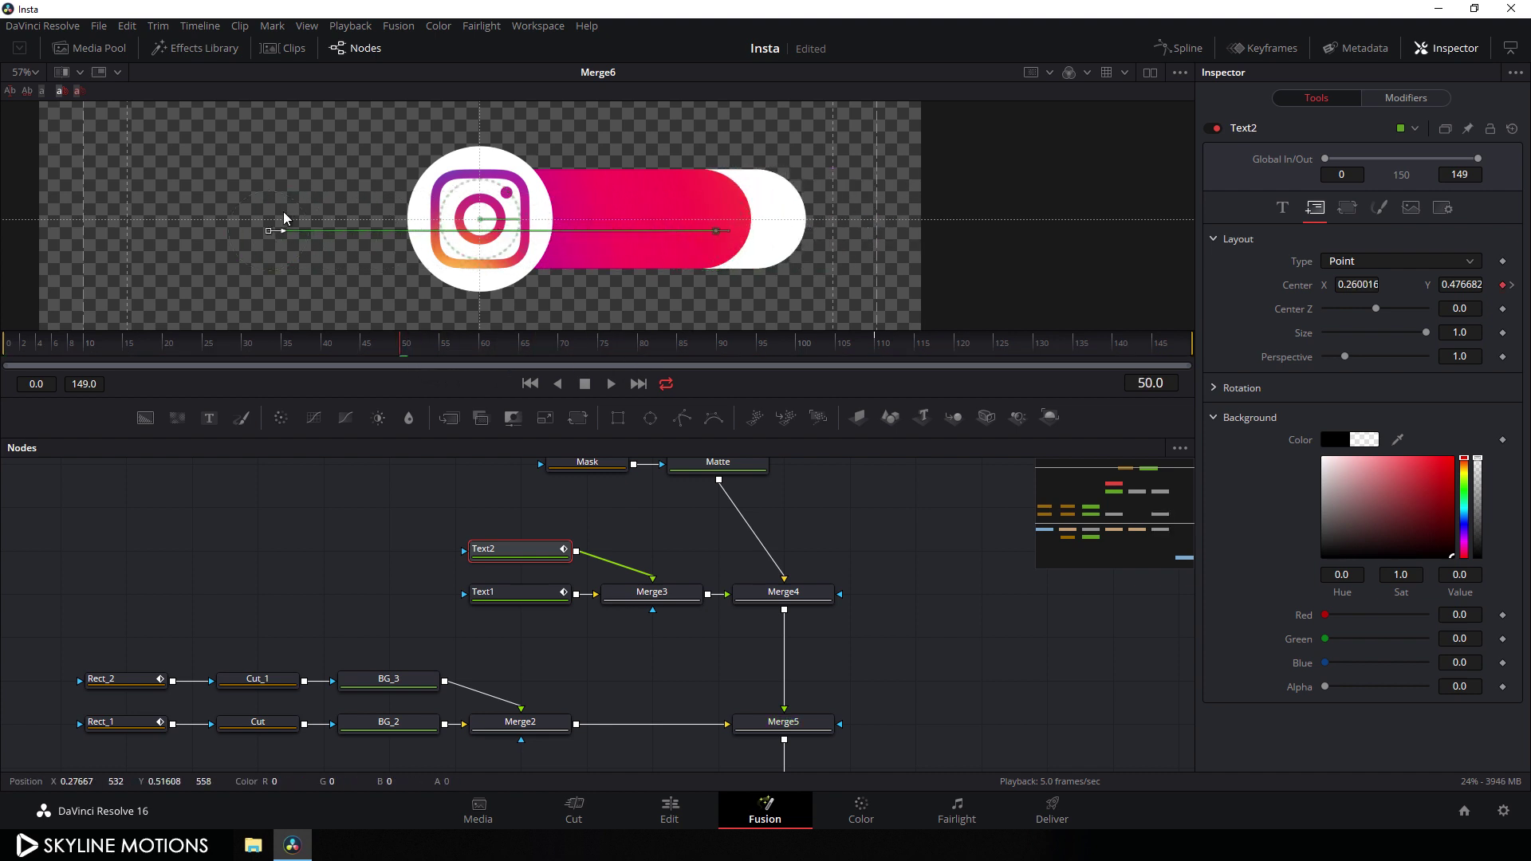
pyautogui.moveTo(400, 345); pyautogui.dragTo(478, 366)
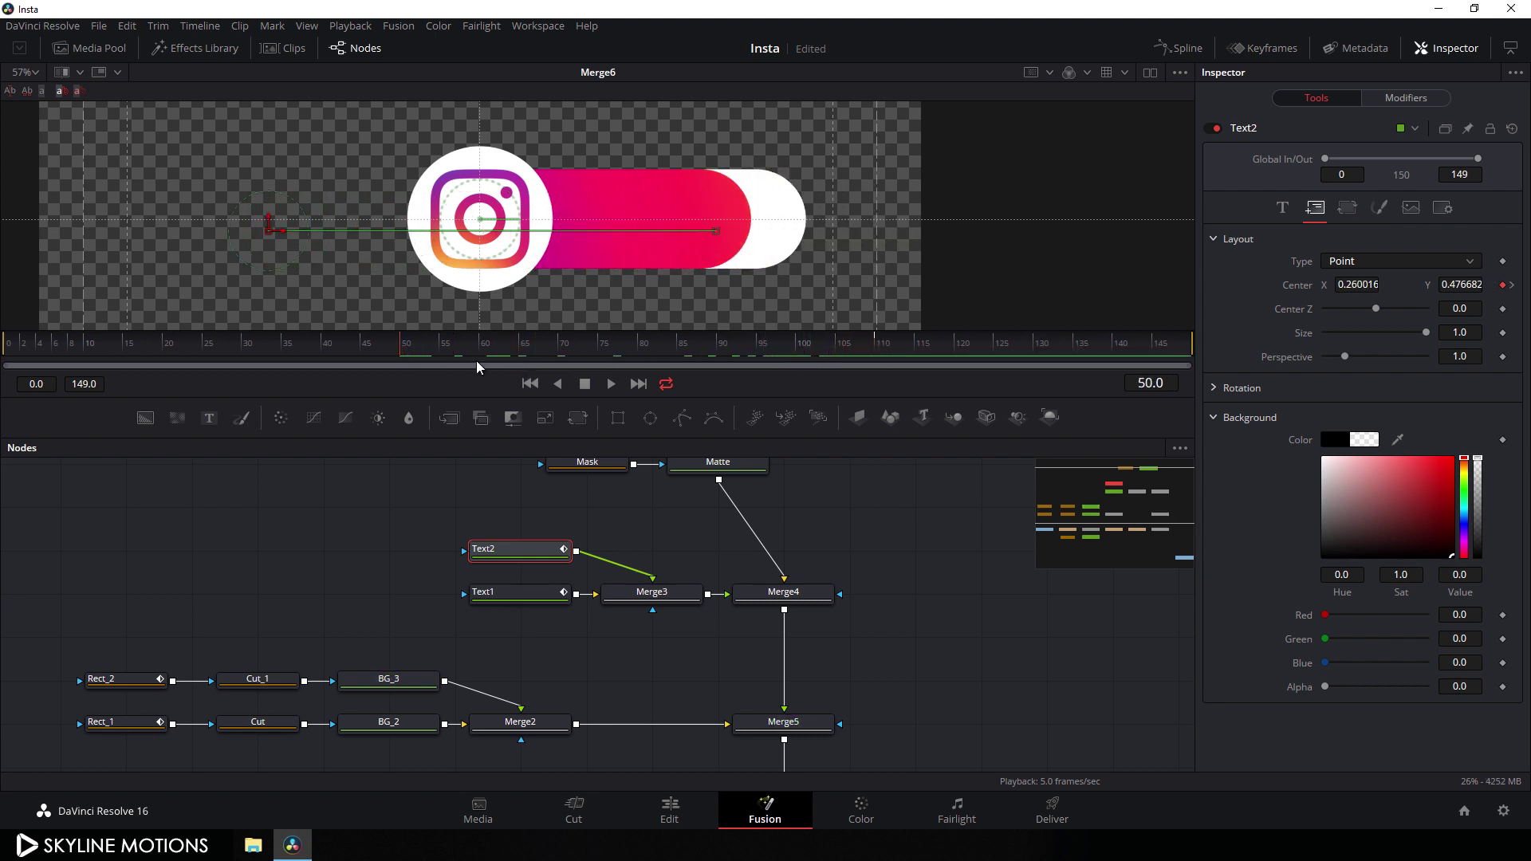
pyautogui.click(612, 387)
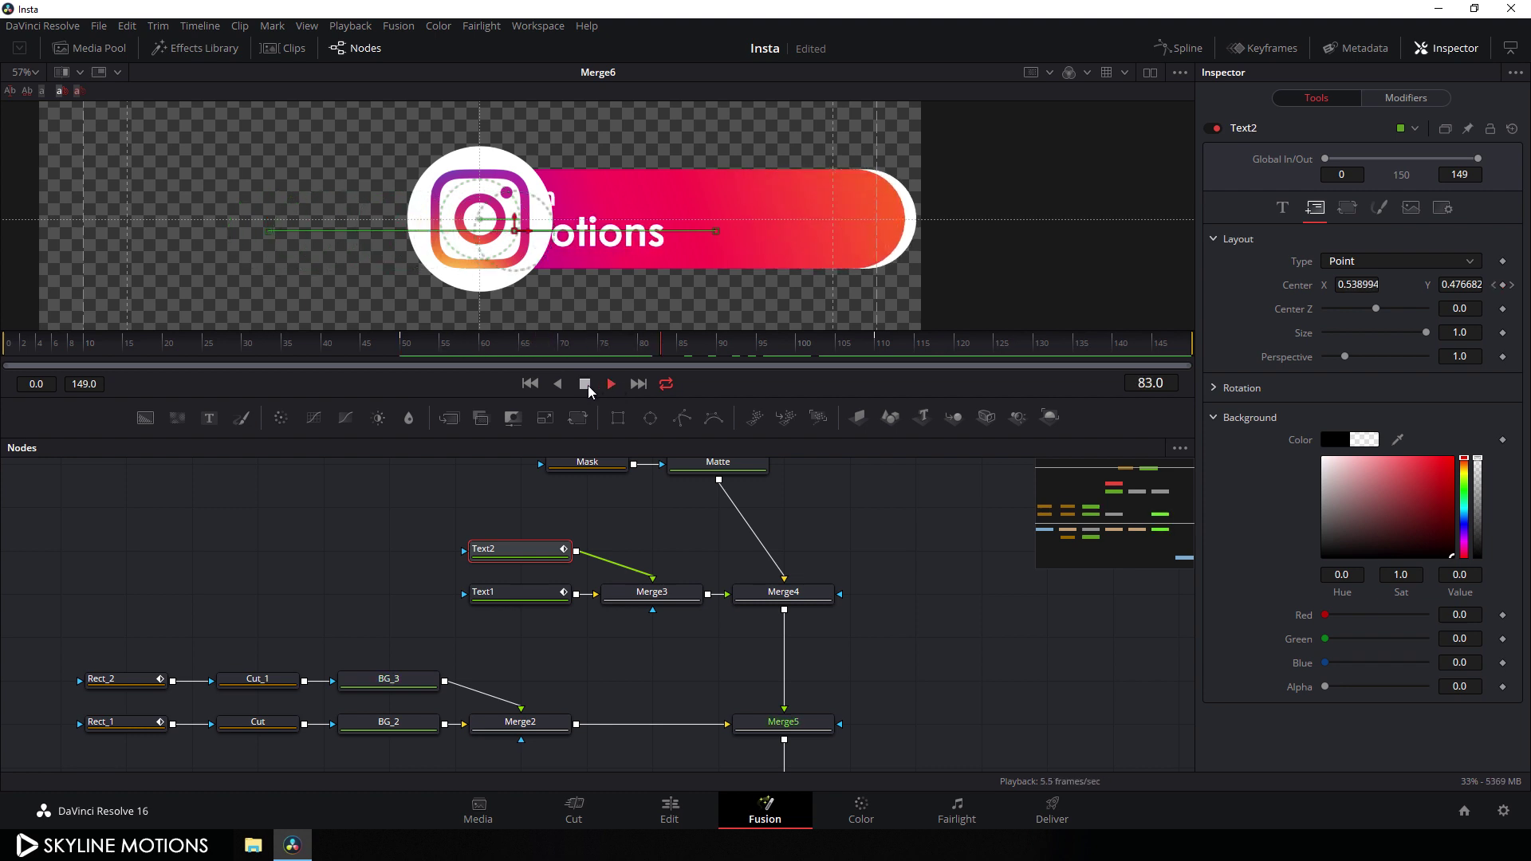
# Show the Spline editor full width with the curve groups collapsed, leaving only Text1's curve visible
pyautogui.click(1179, 49)
pyautogui.click(1121, 449)
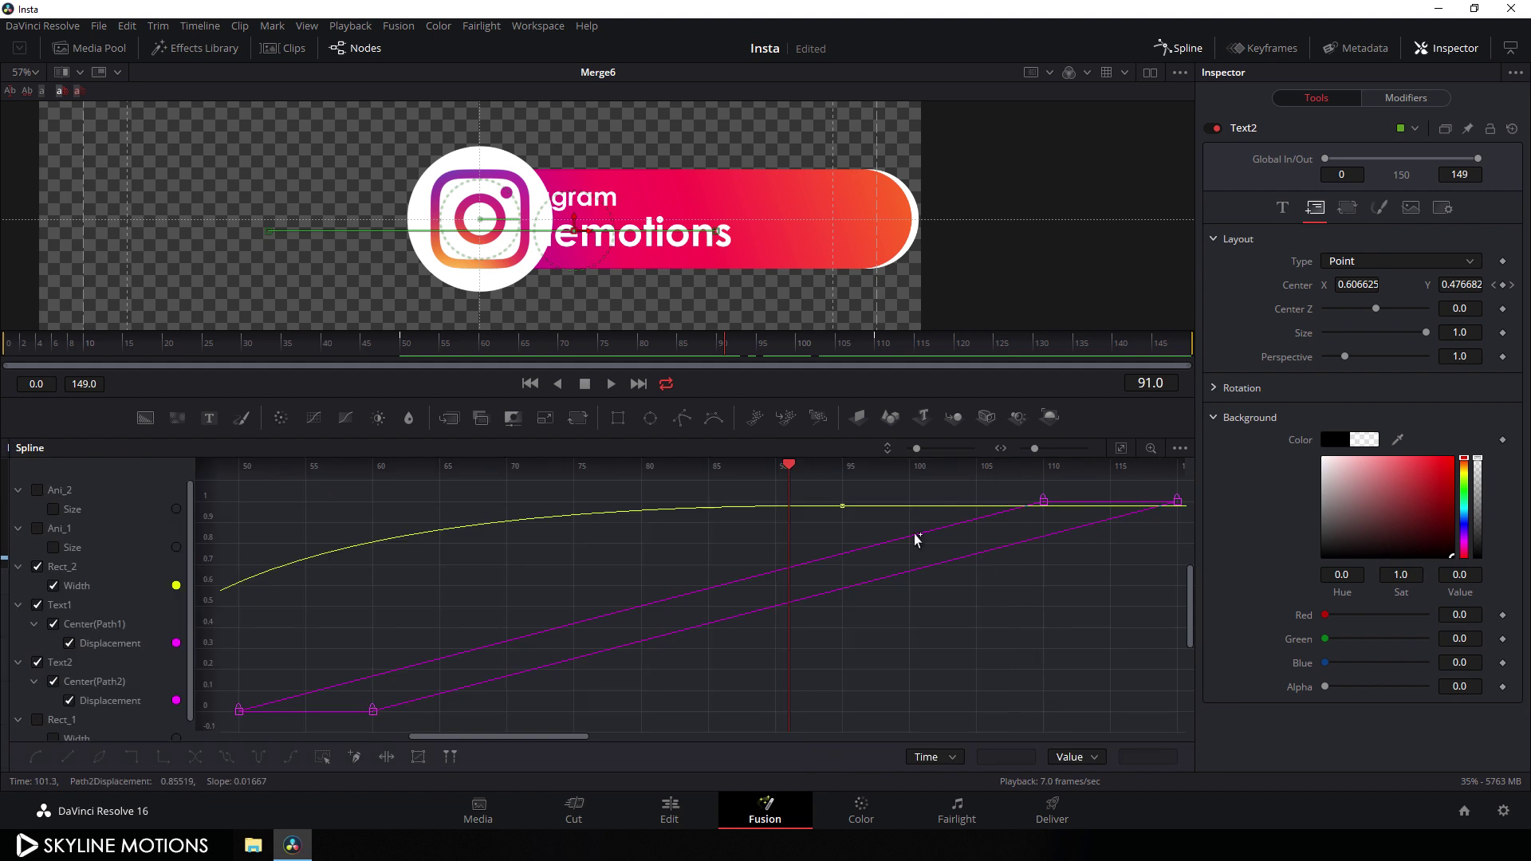
pyautogui.click(18, 566)
pyautogui.click(19, 529)
pyautogui.click(19, 492)
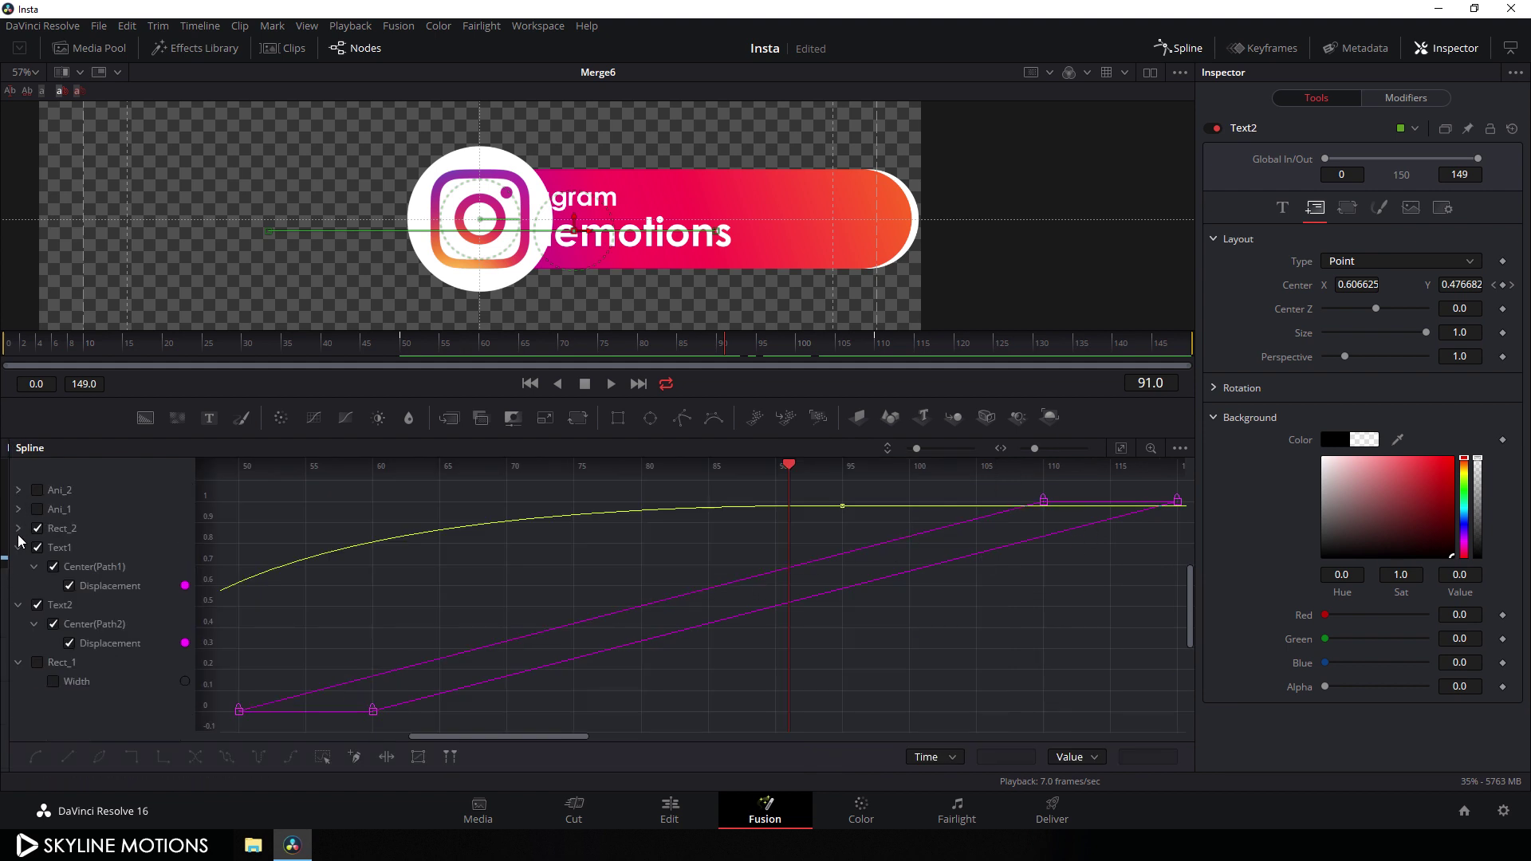
pyautogui.click(19, 549)
pyautogui.click(19, 567)
pyautogui.click(17, 588)
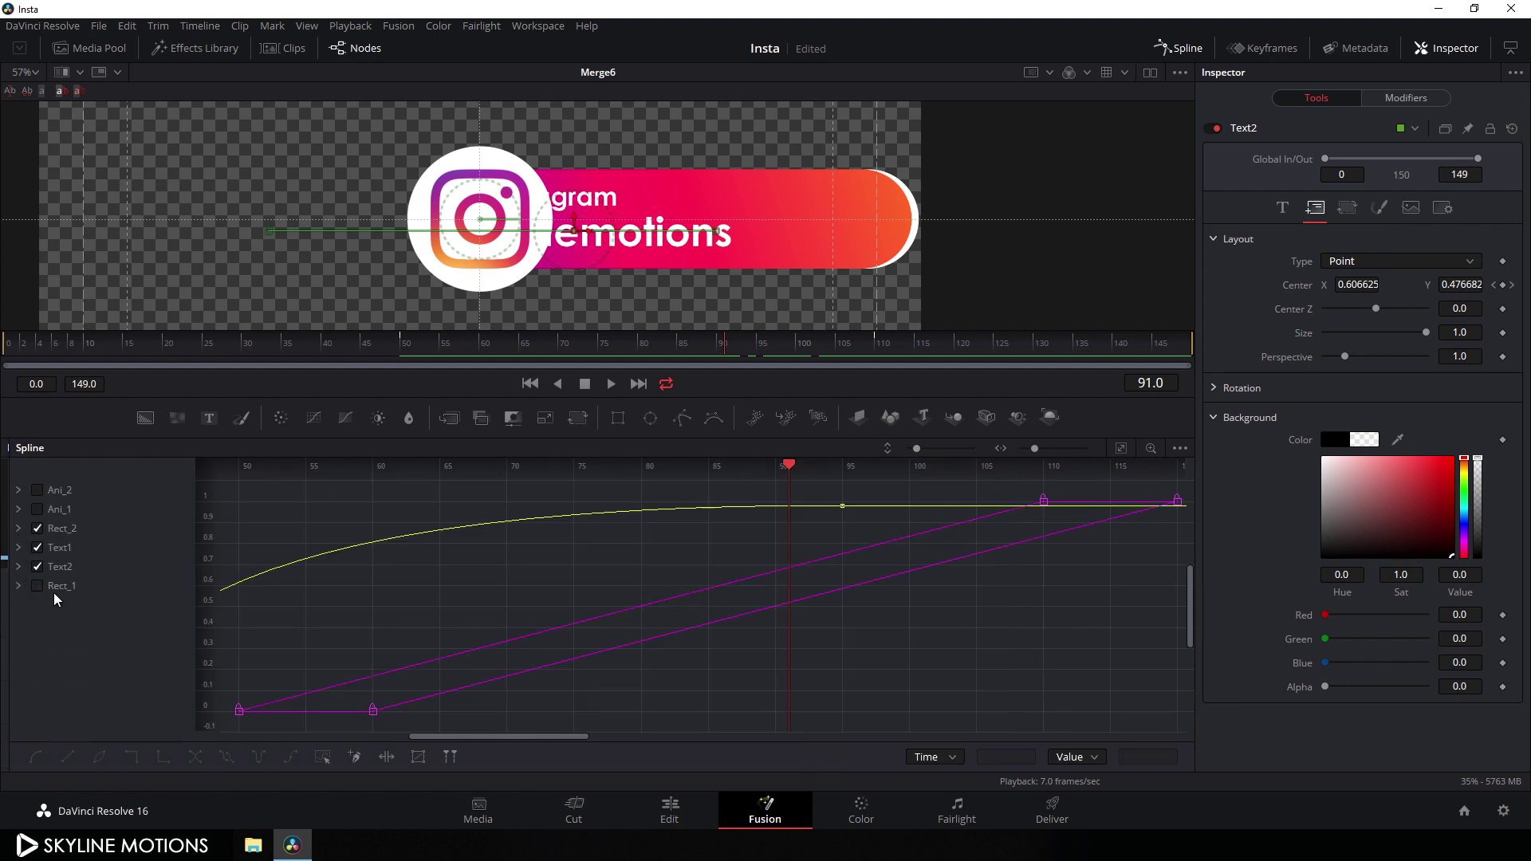
pyautogui.click(37, 529)
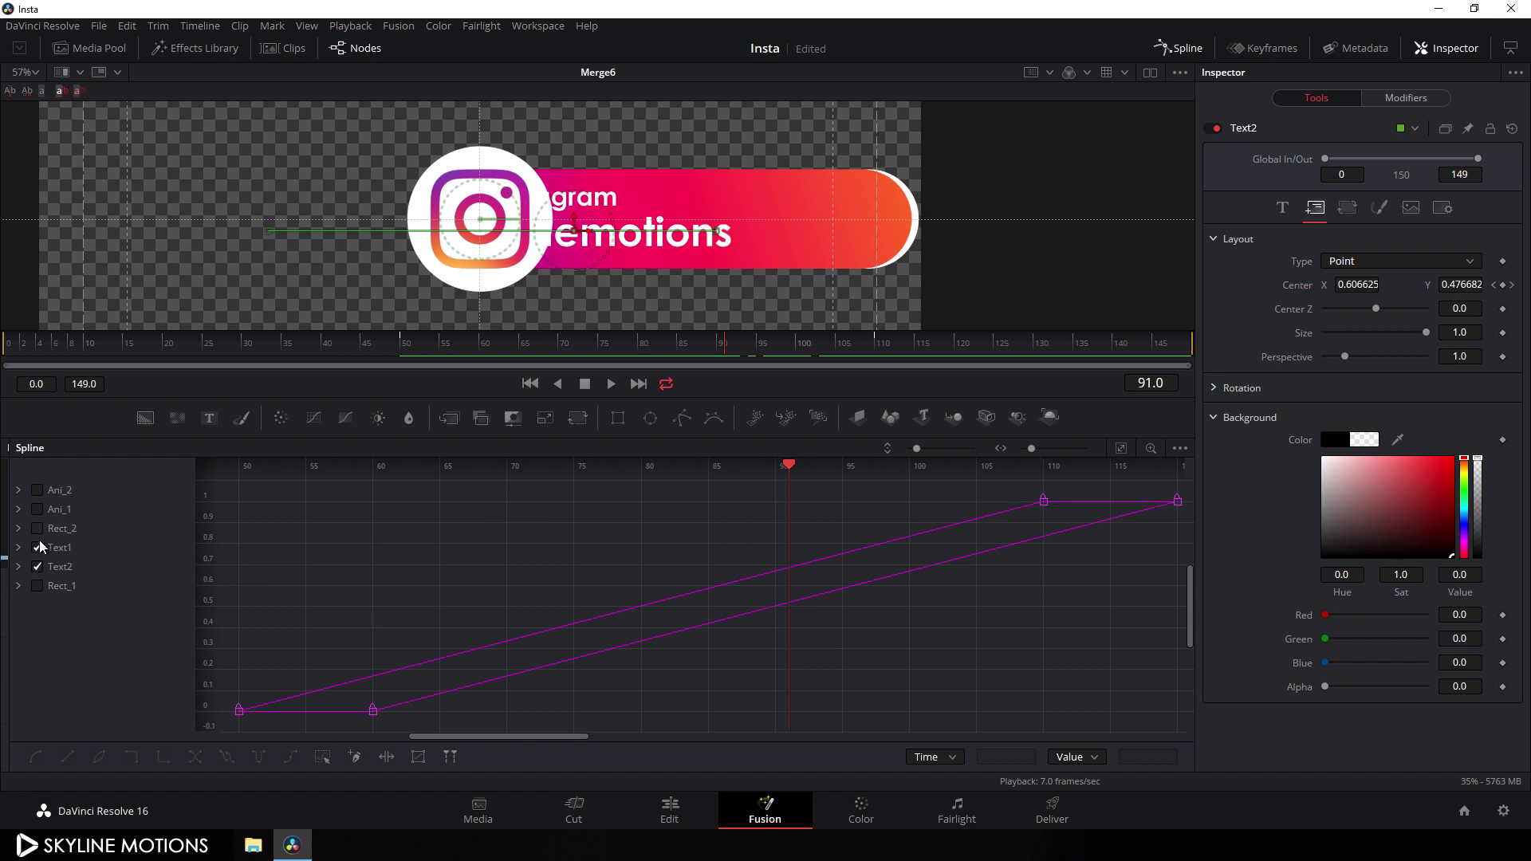
pyautogui.click(37, 568)
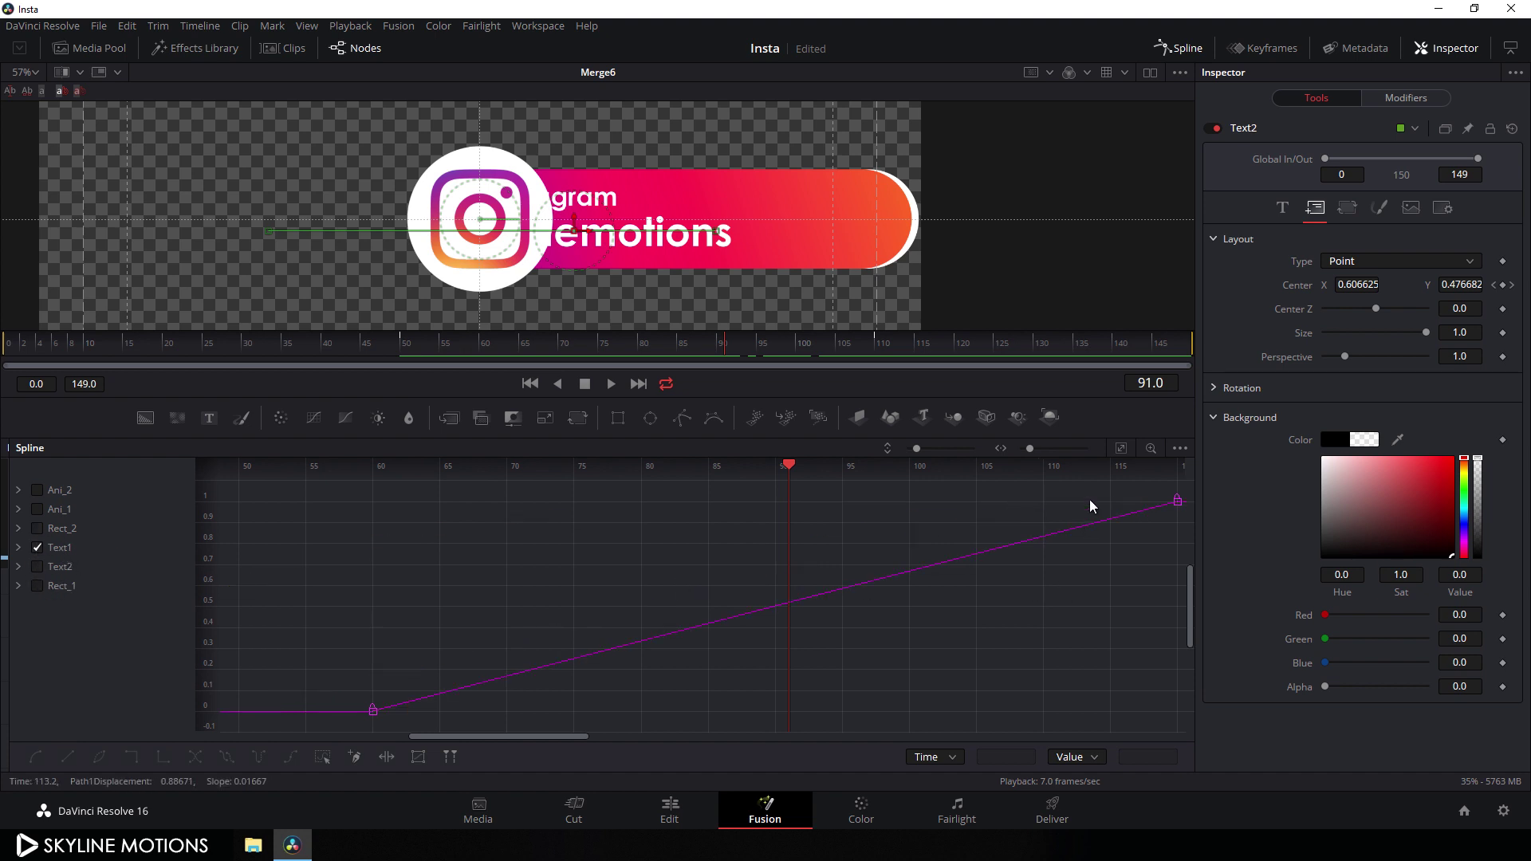
# Smooth both Text1 keyframes and shape handles into a fast-start ease settling slowly by frame 120
pyautogui.hscroll(1, 1119, 459)
pyautogui.moveTo(1128, 488); pyautogui.dragTo(293, 726)
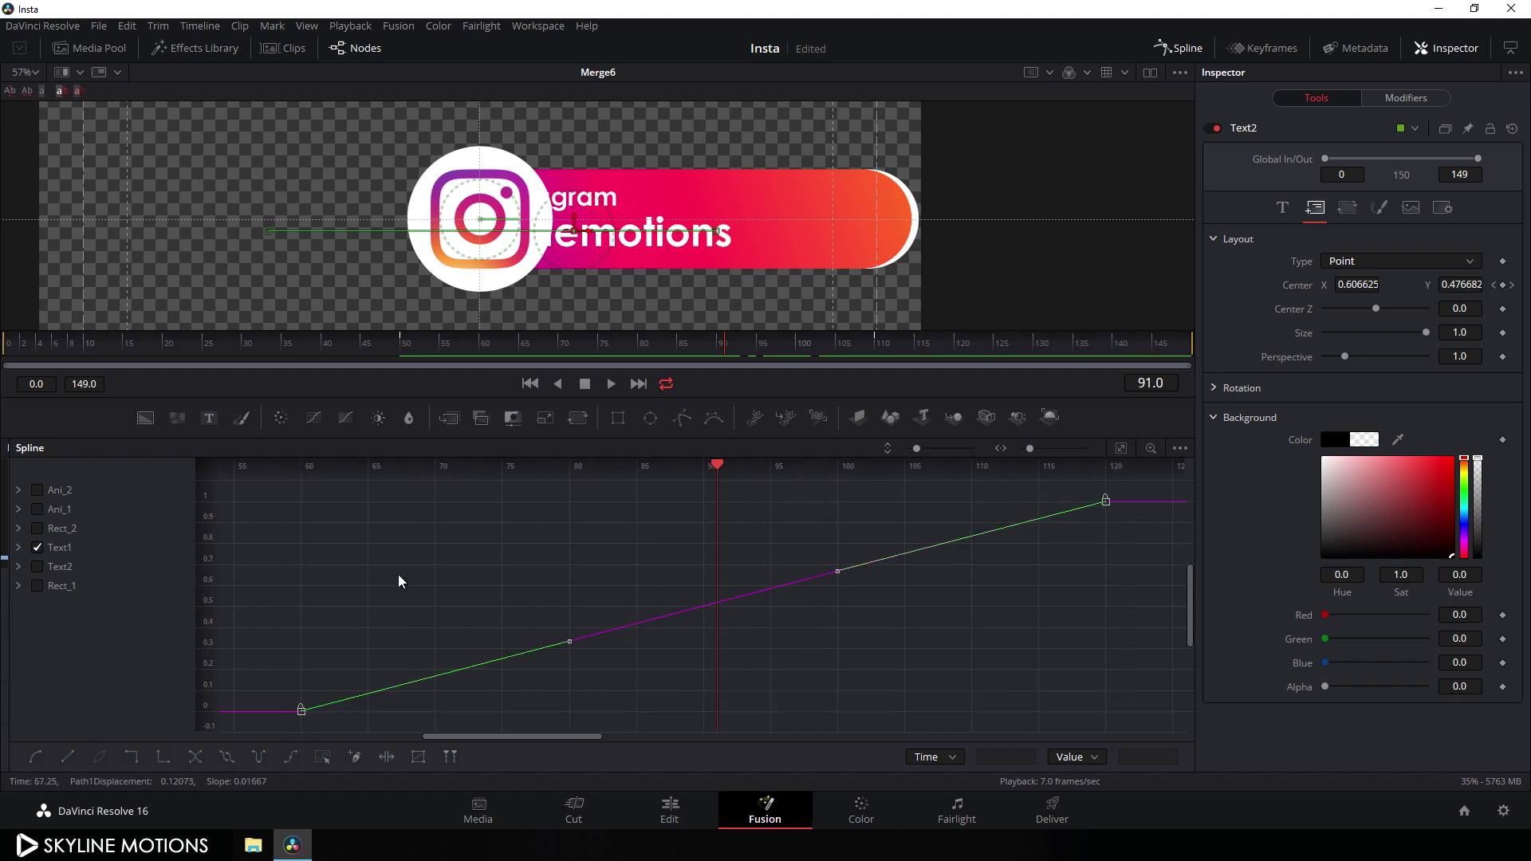
pyautogui.press('f')
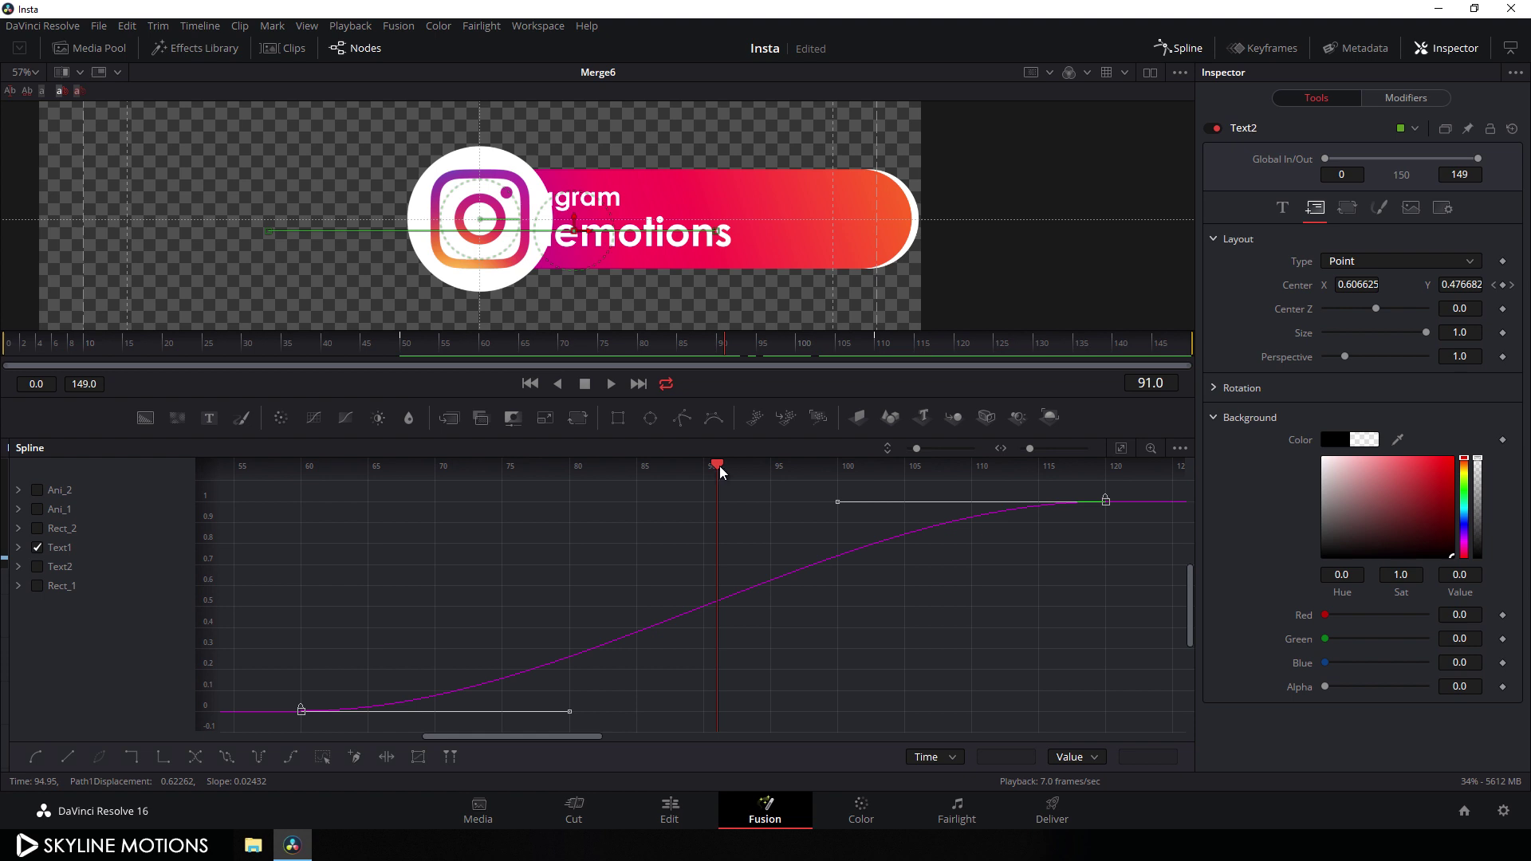
pyautogui.moveTo(721, 472); pyautogui.dragTo(301, 471)
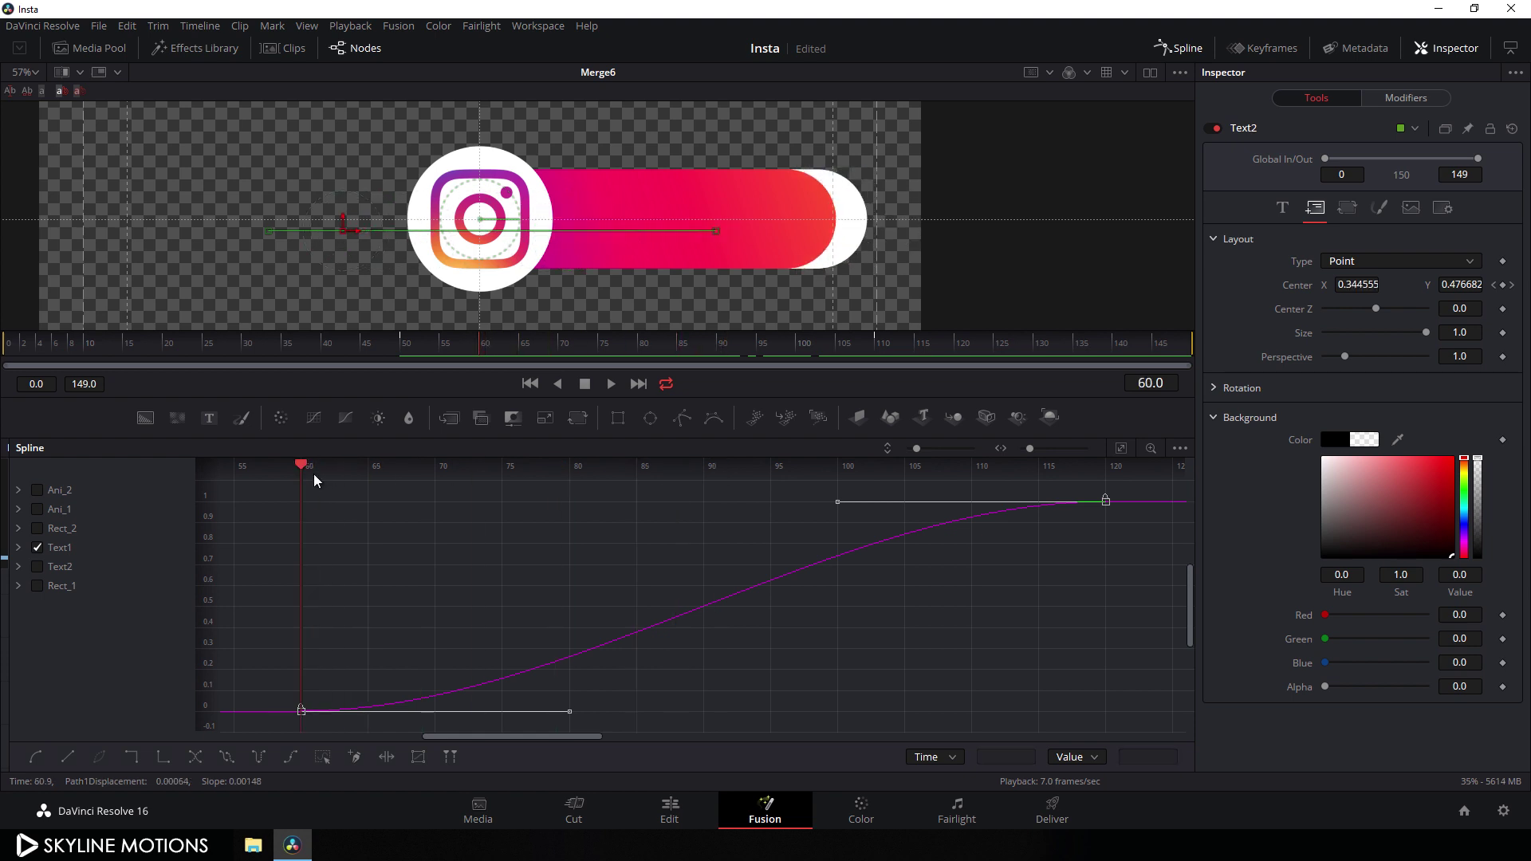
pyautogui.moveTo(838, 501); pyautogui.dragTo(435, 489)
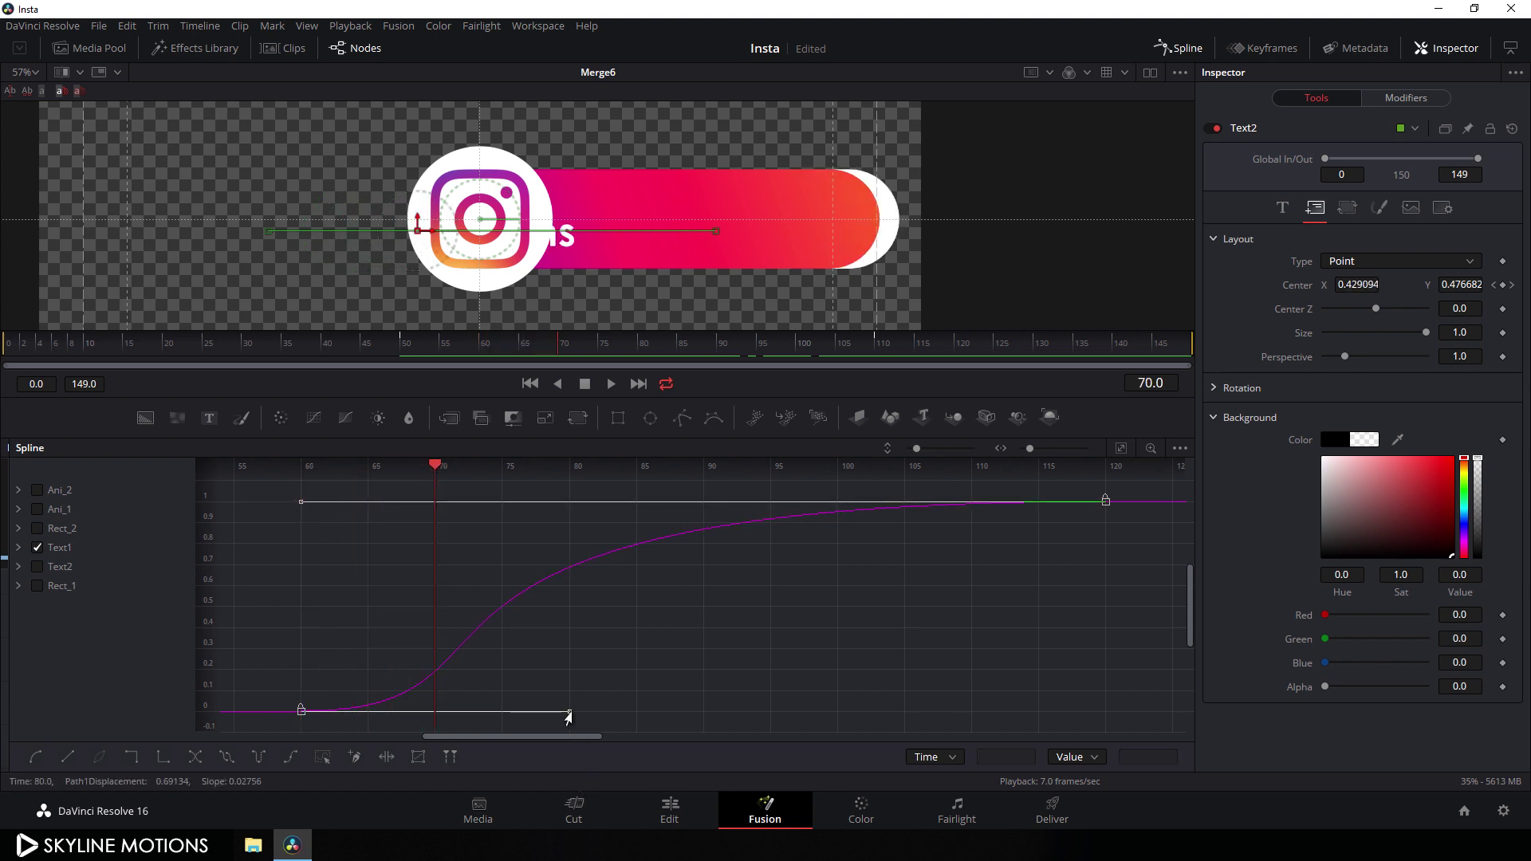
pyautogui.moveTo(569, 717); pyautogui.dragTo(433, 718)
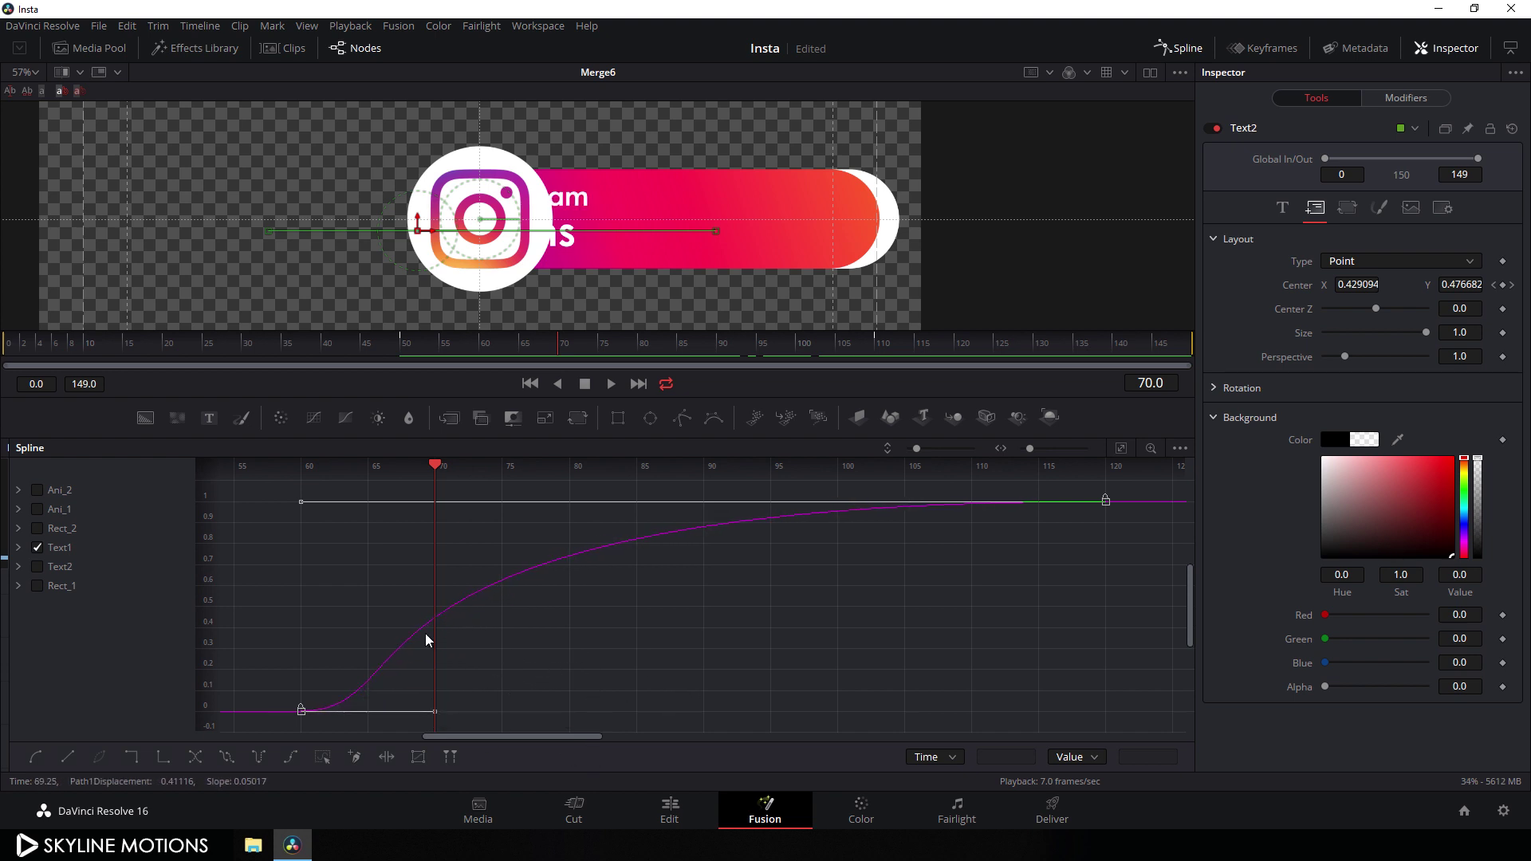
# Show only Text2's curve, smooth its frame 50 and 110 keyframes, and shape the matching ease
pyautogui.click(36, 548)
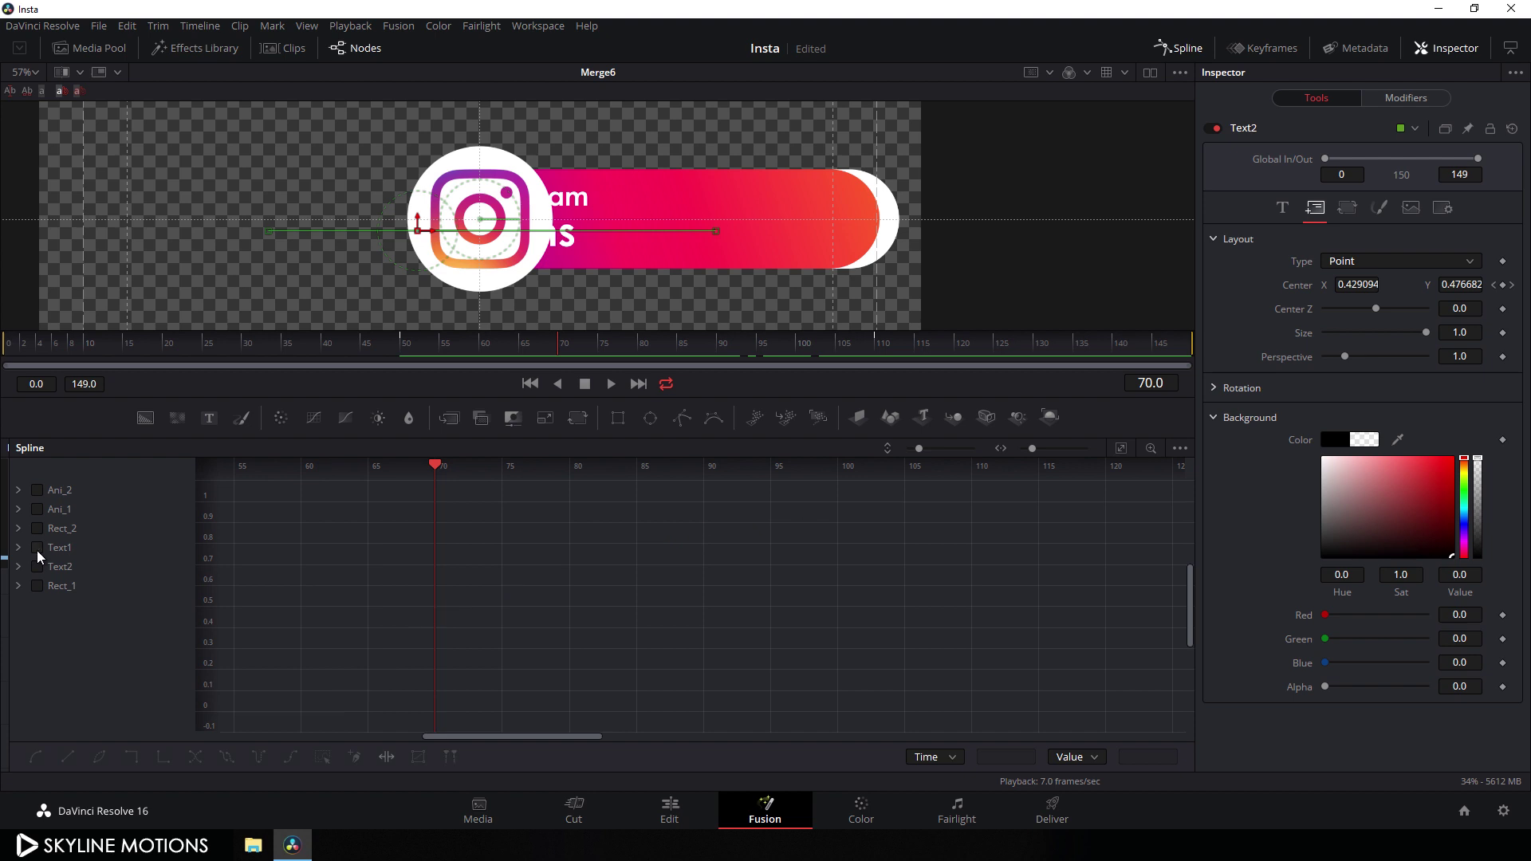
pyautogui.click(38, 568)
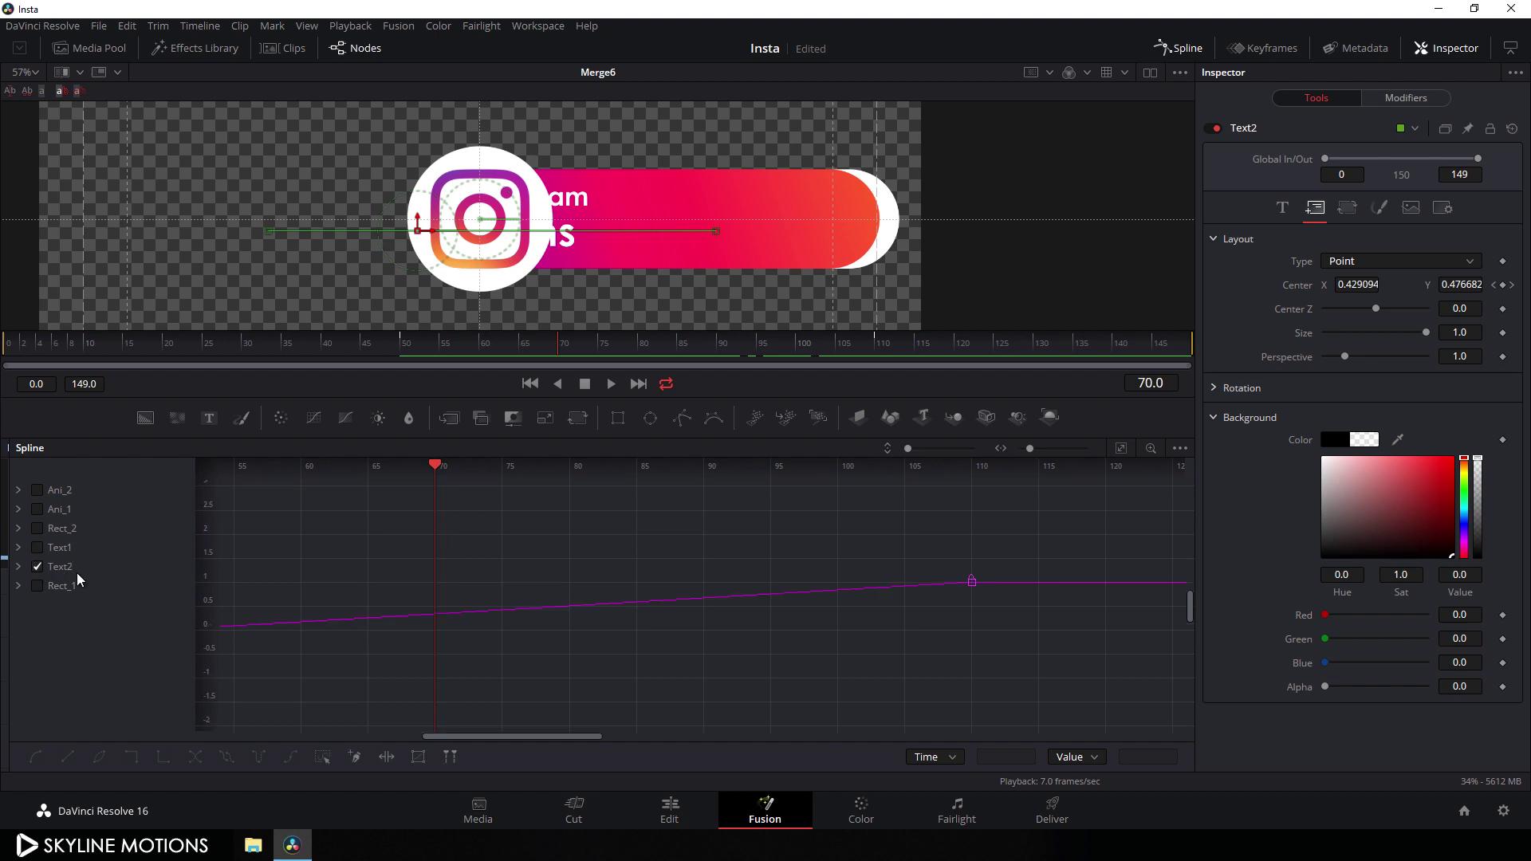
pyautogui.click(1120, 448)
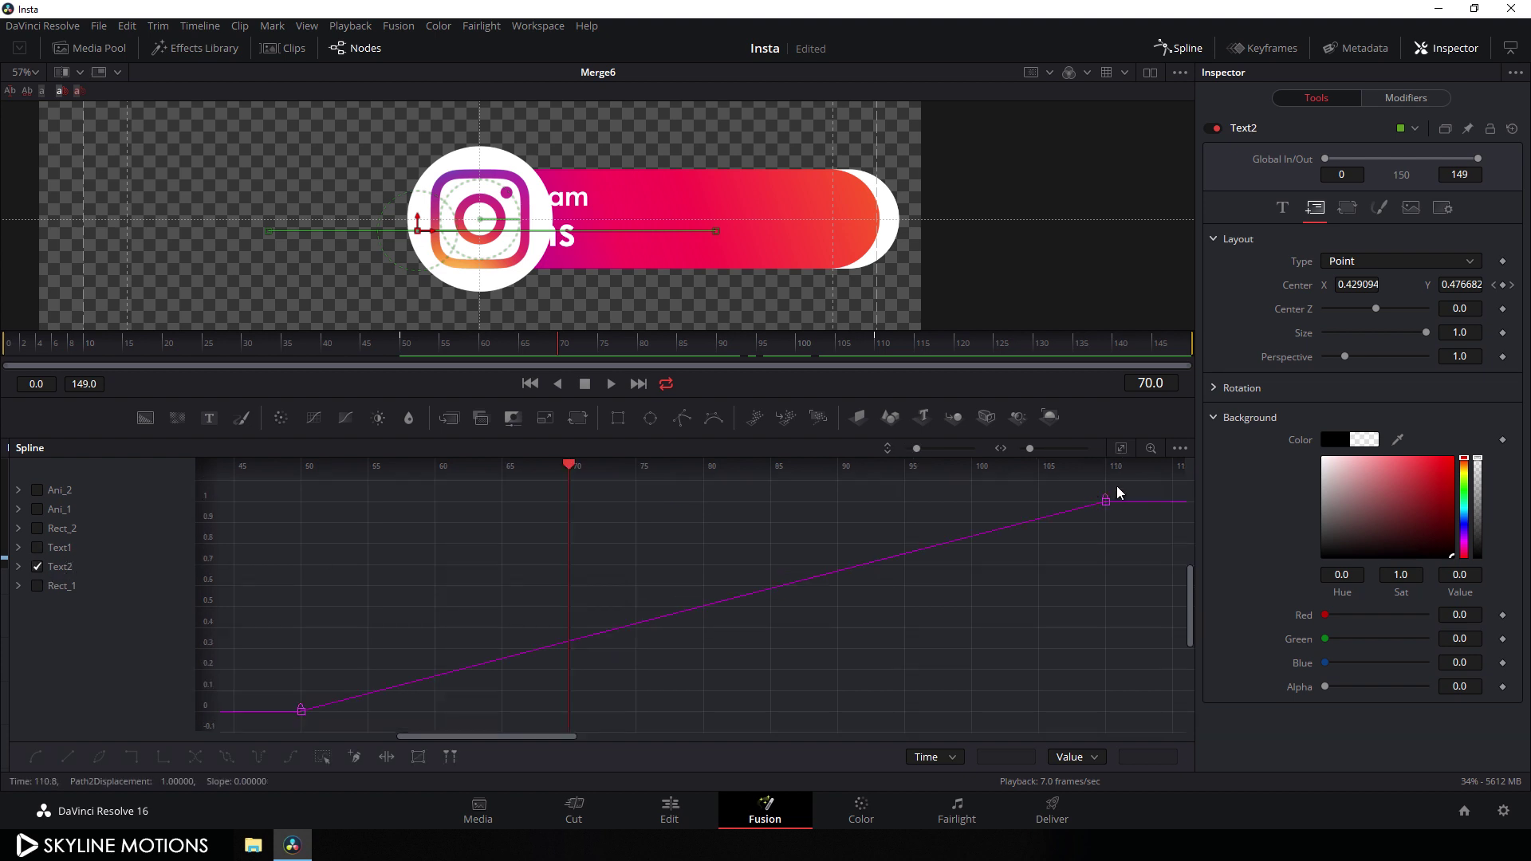
pyautogui.moveTo(1118, 487); pyautogui.dragTo(286, 725)
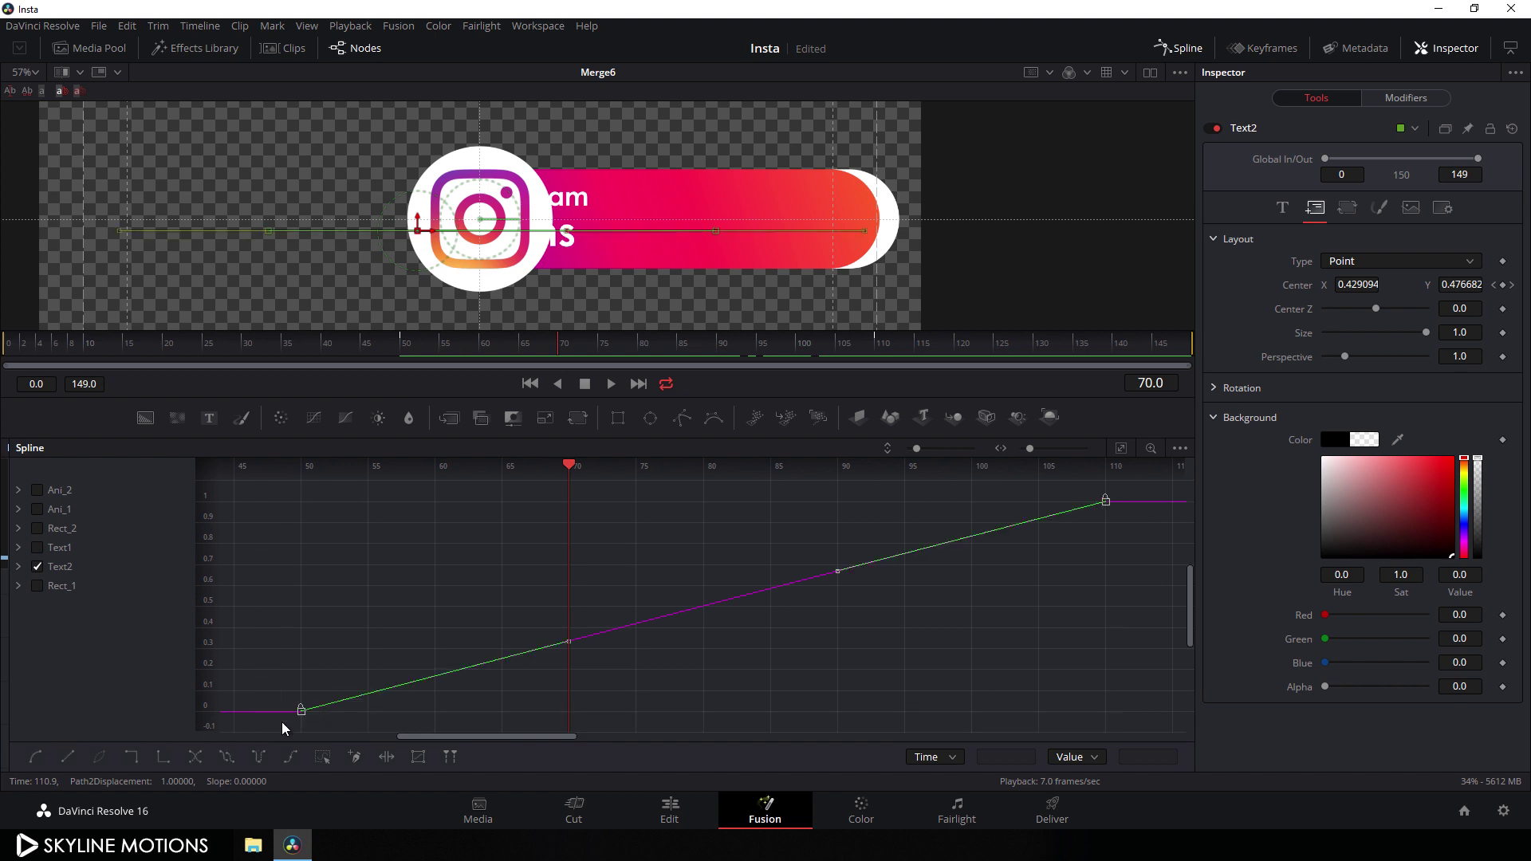
pyautogui.press('s')
pyautogui.moveTo(570, 469); pyautogui.dragTo(298, 474)
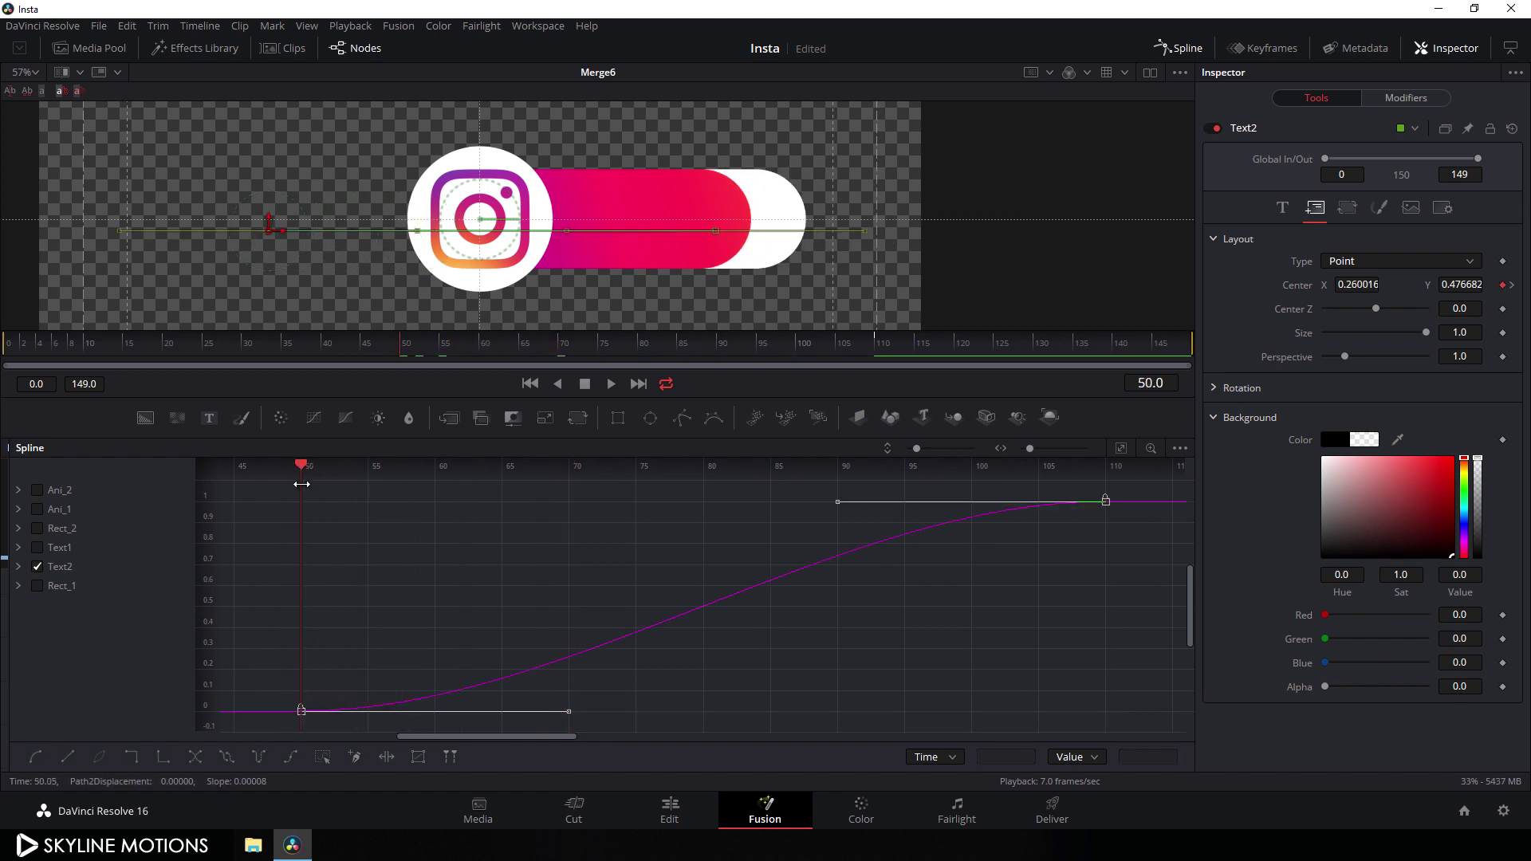
pyautogui.moveTo(837, 501); pyautogui.dragTo(444, 490)
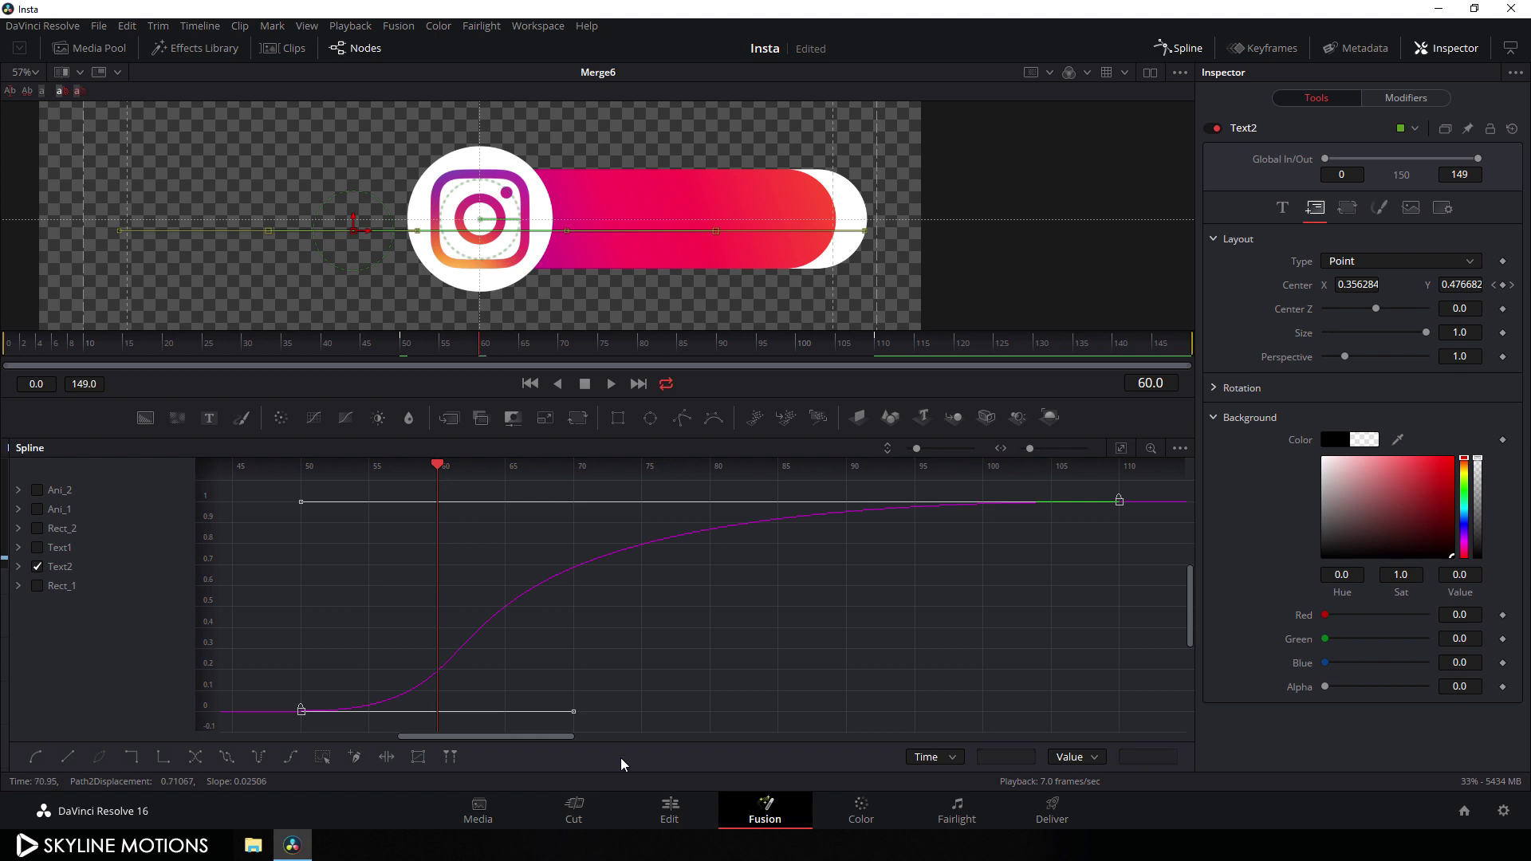
pyautogui.moveTo(574, 712); pyautogui.dragTo(437, 720)
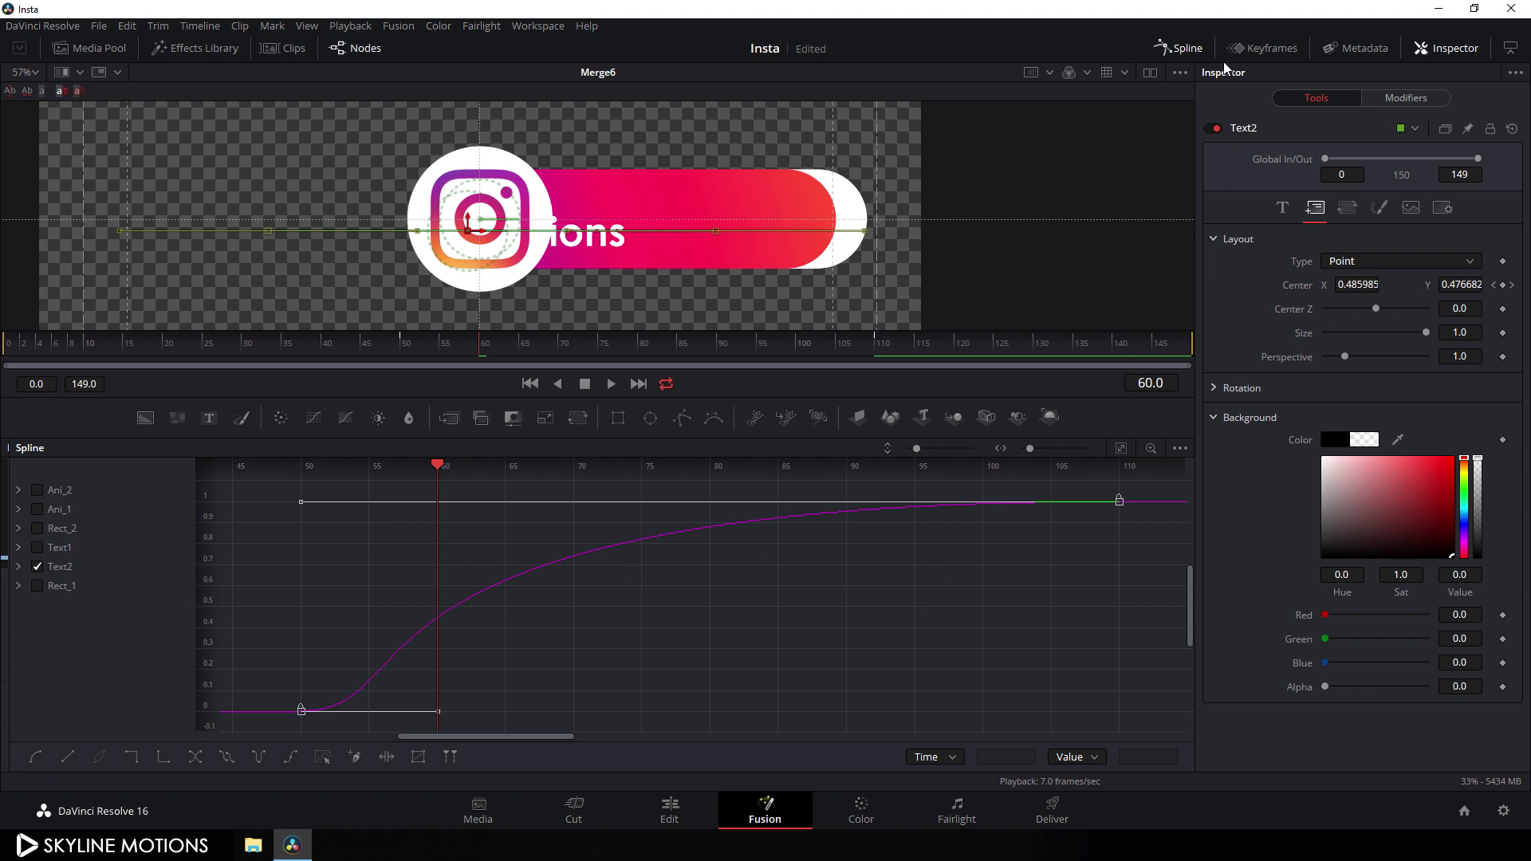
# Return to the node graph, play the lower third from the start, and stop on frame 108
pyautogui.click(1177, 49)
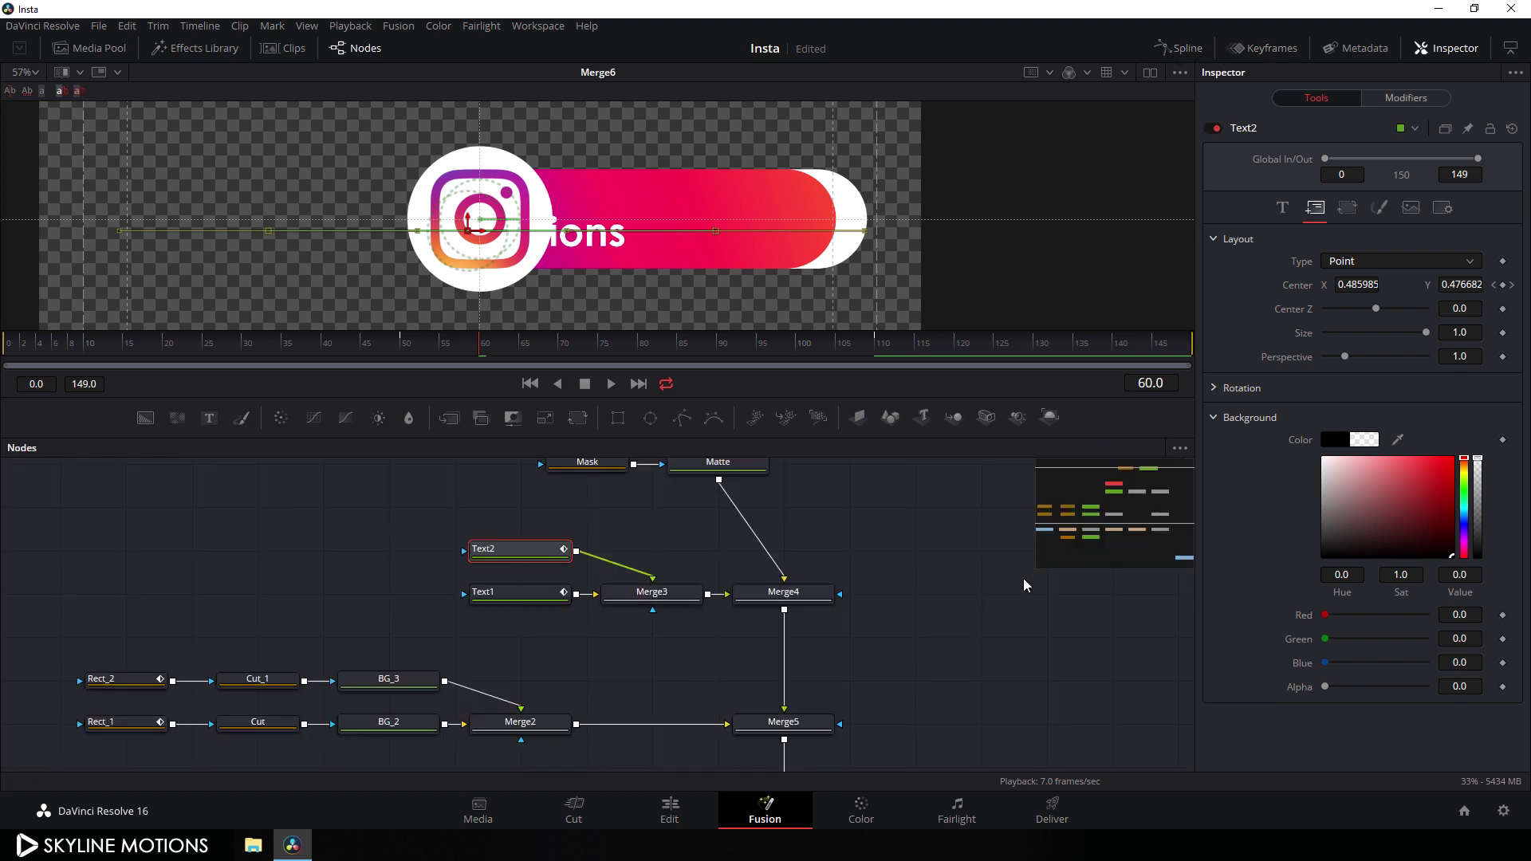
pyautogui.click(909, 568)
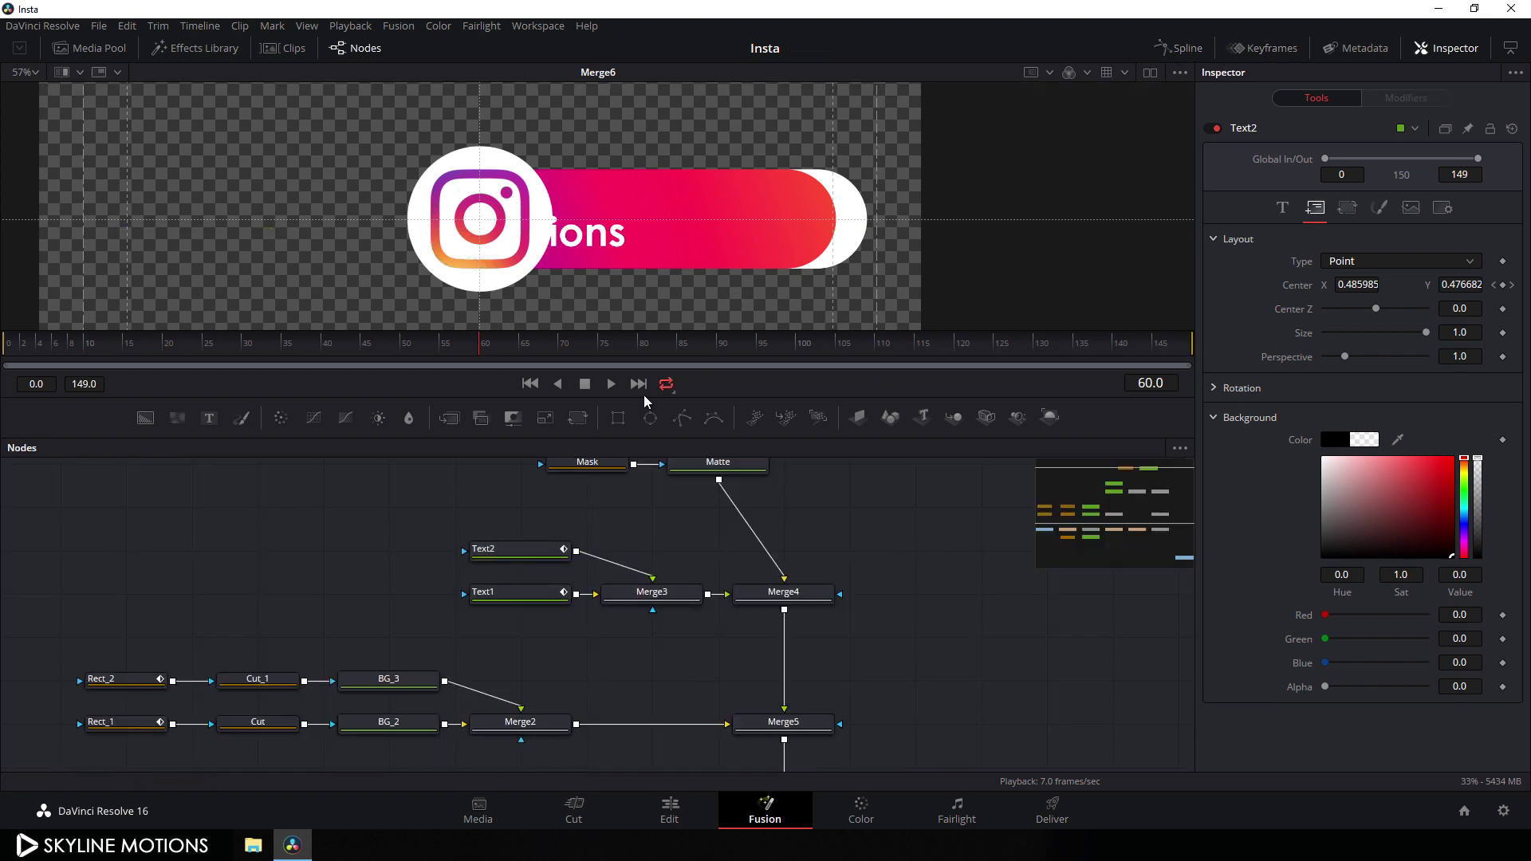
pyautogui.click(530, 385)
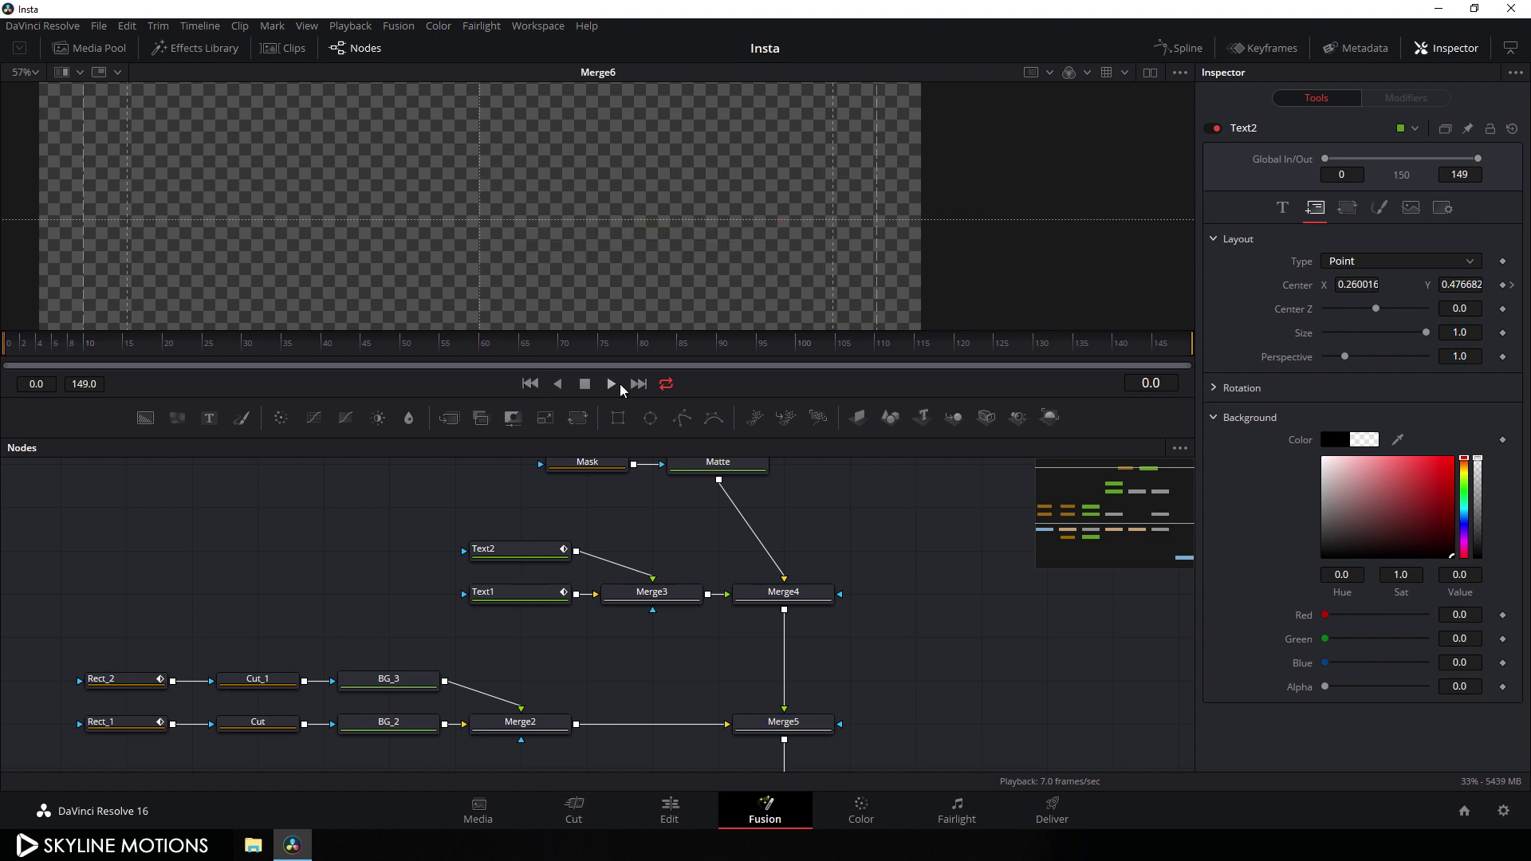
pyautogui.click(609, 384)
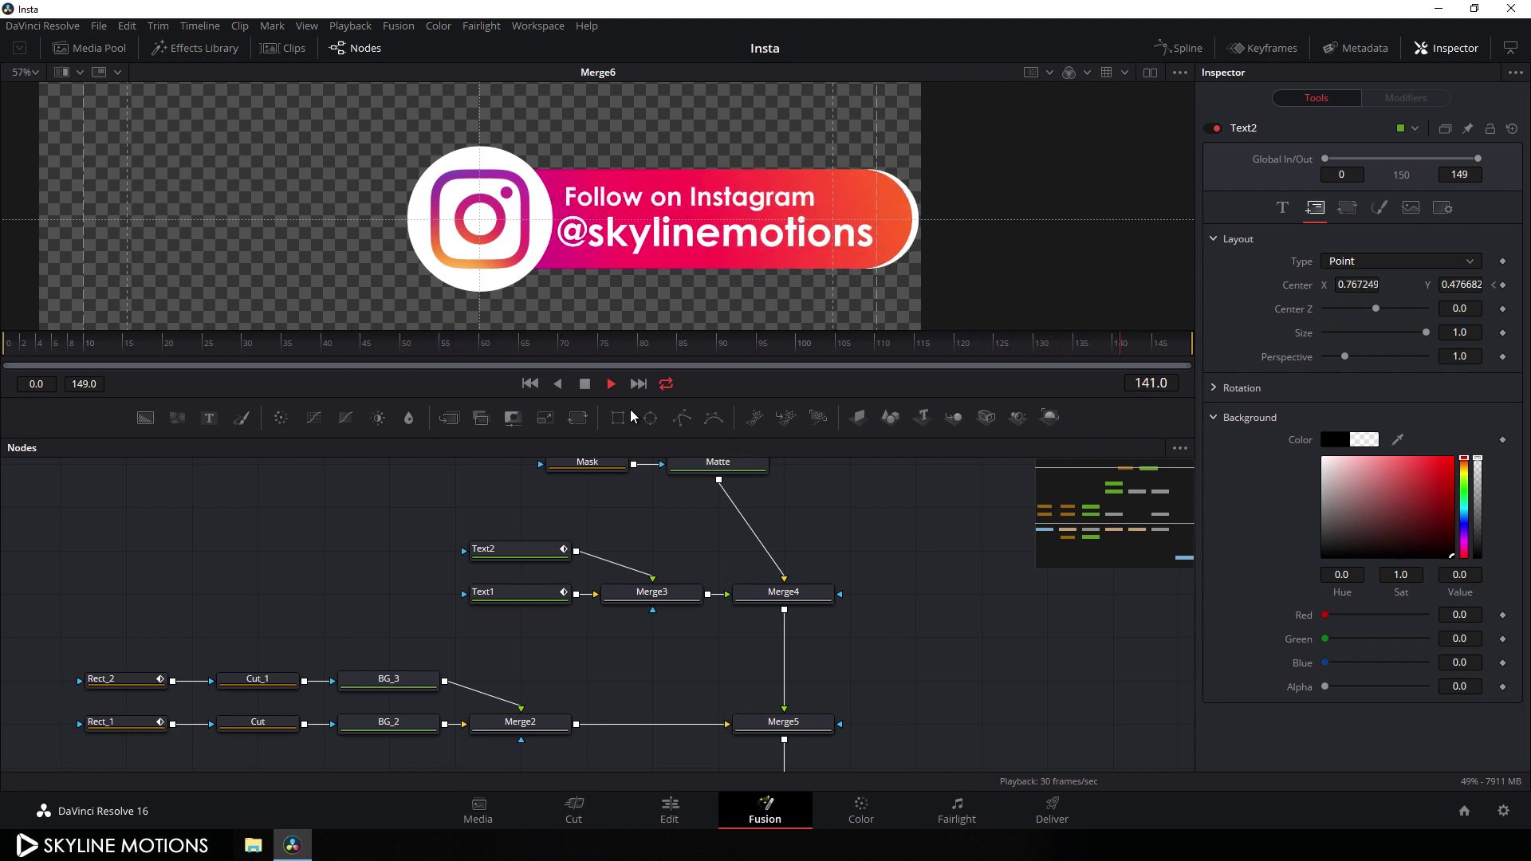
pyautogui.click(587, 384)
pyautogui.moveTo(592, 352); pyautogui.dragTo(862, 365)
pyautogui.scroll(-2, 685, 271)
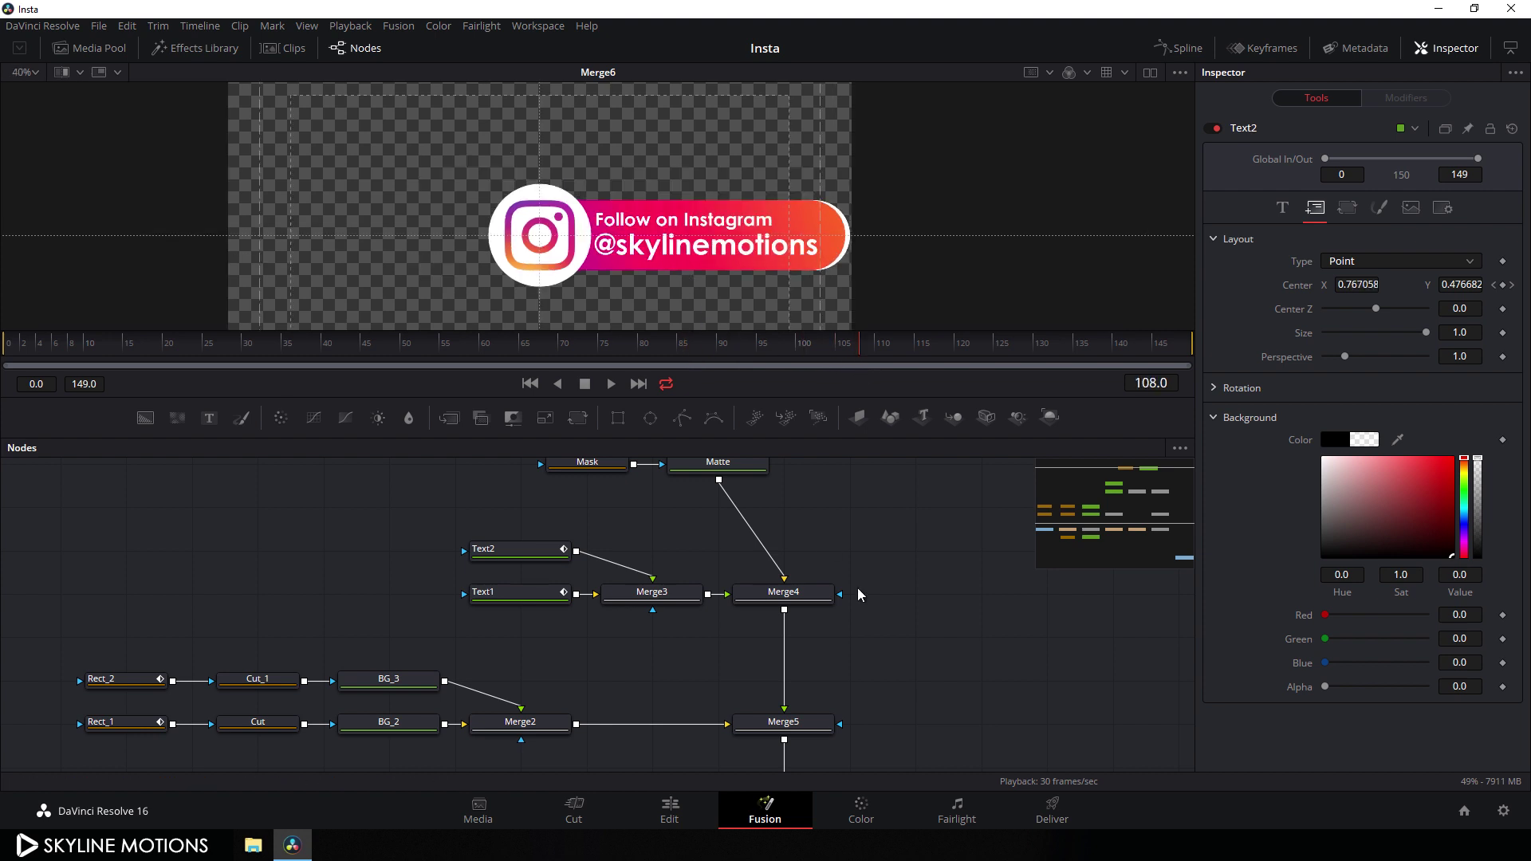
pyautogui.scroll(-5, 885, 614)
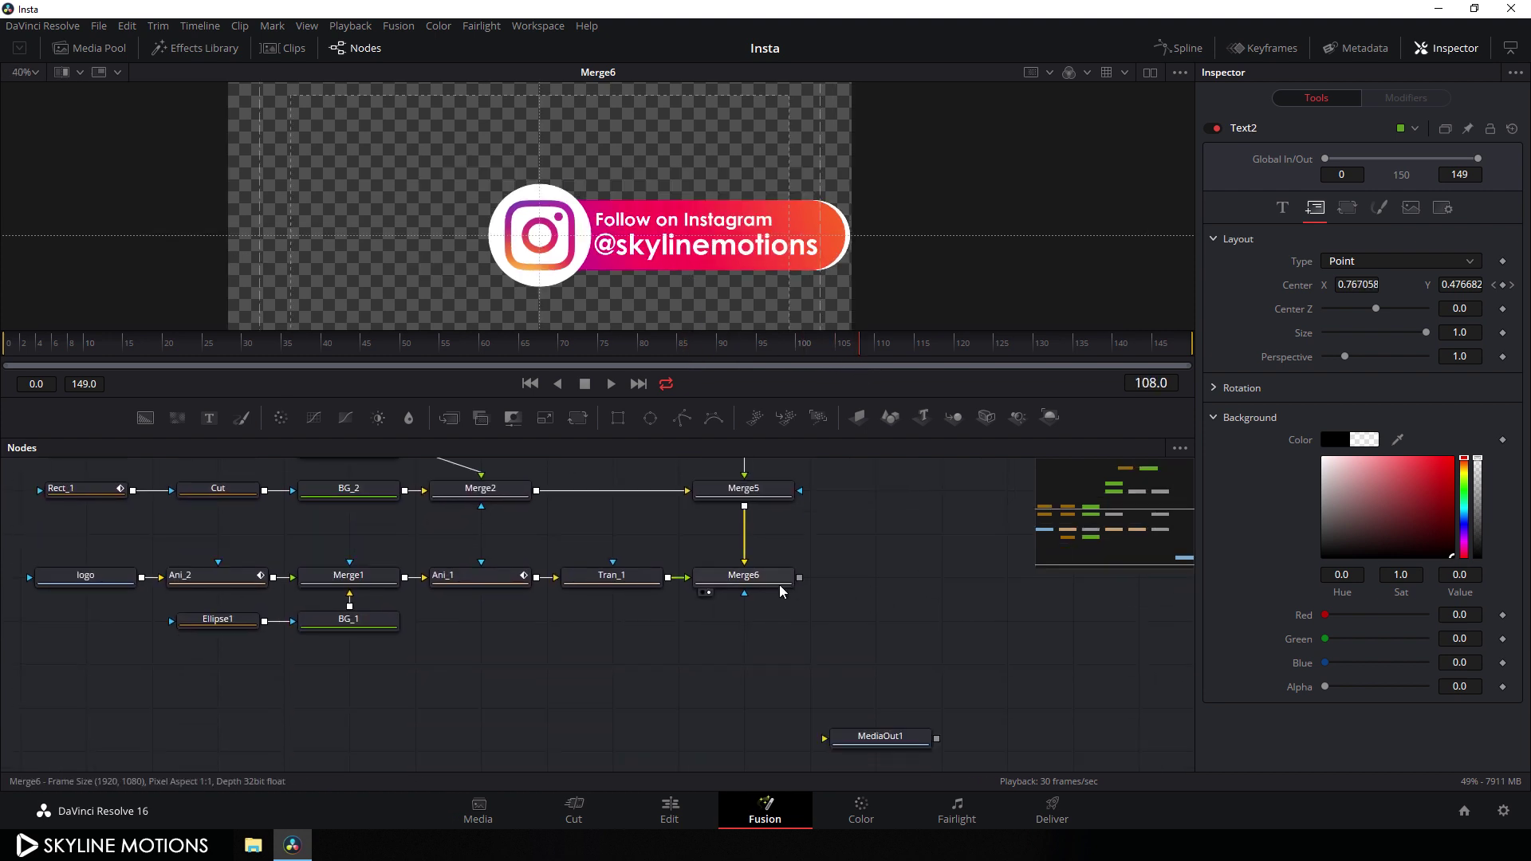
# Add a Transform1 node after Merge6 and bring up its Rename Tool dialog
pyautogui.click(772, 585)
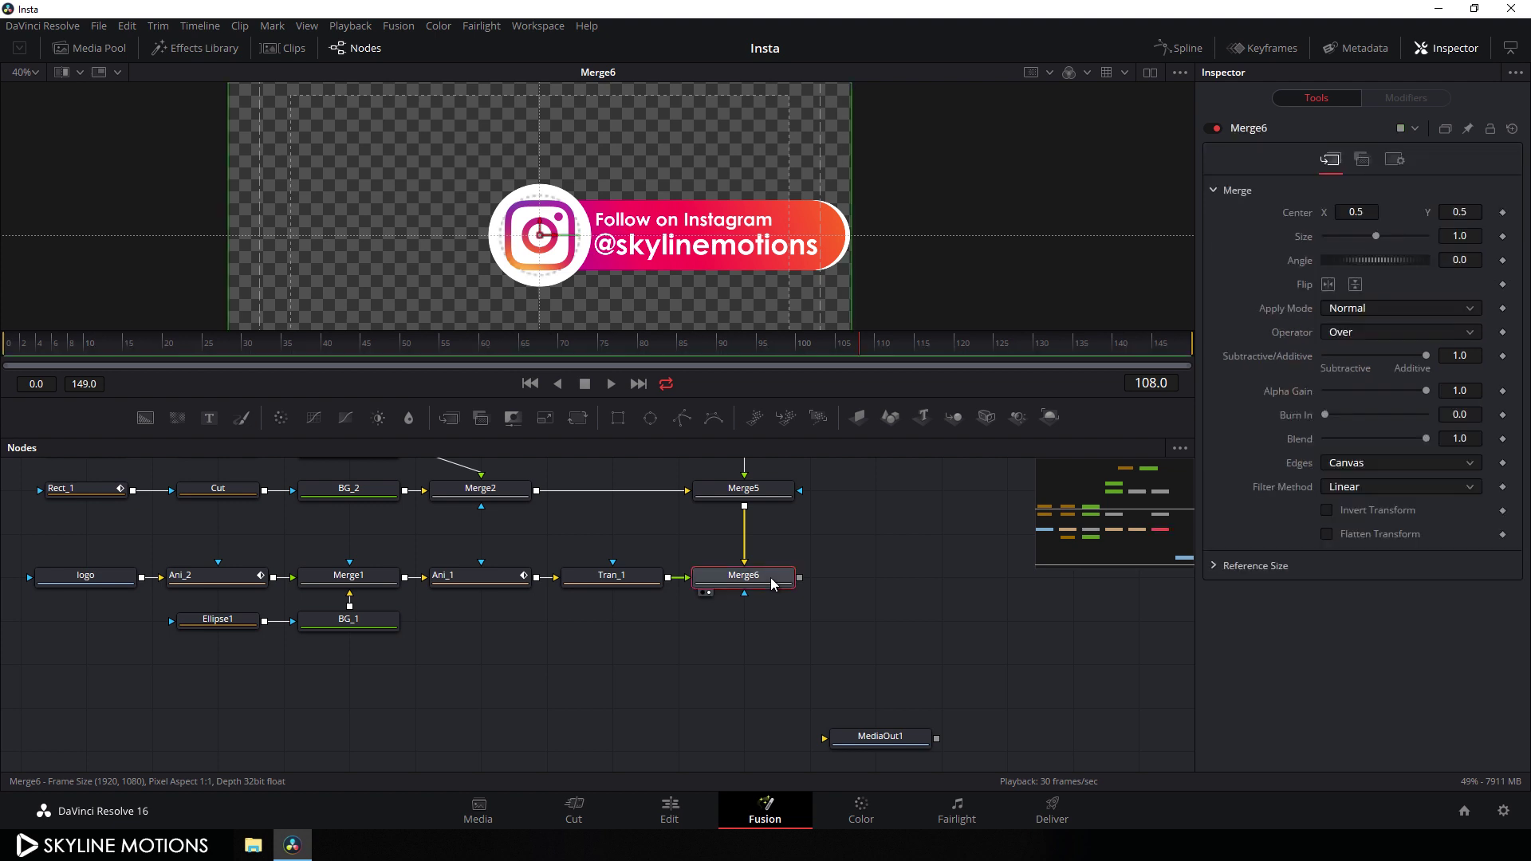
pyautogui.click(580, 429)
pyautogui.press('F2')
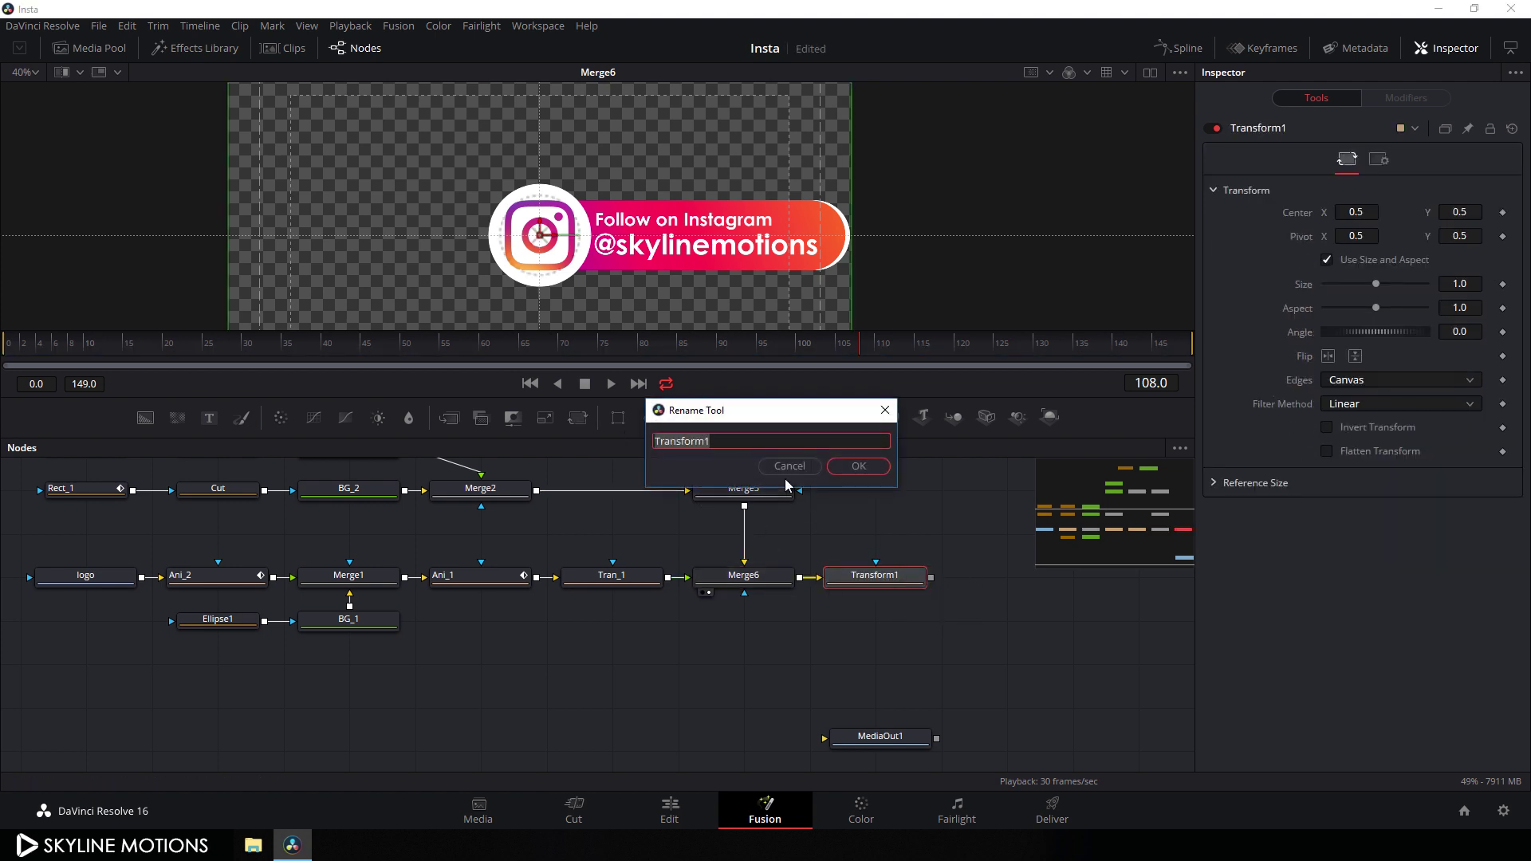